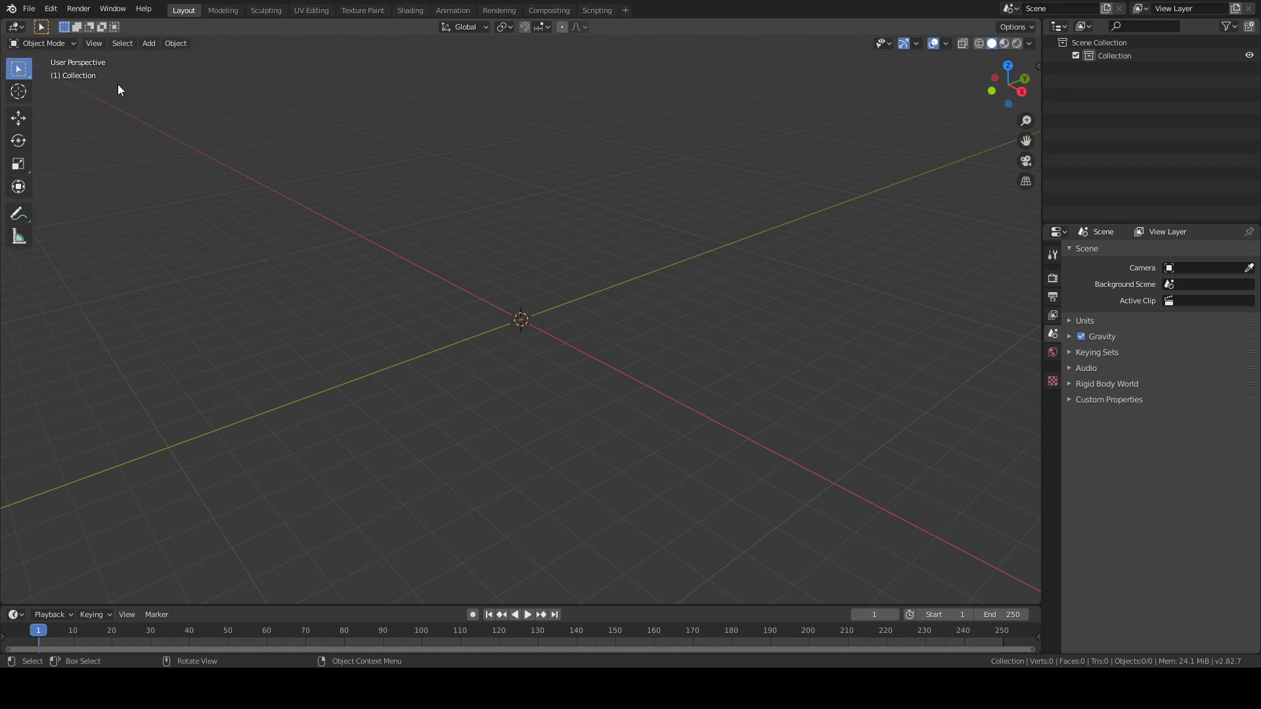
Step: Add a UV sphere mesh to the empty scene at the world origin
{"action": "left_click", "coordinate": [150, 43]}
{"action": "mouse_move", "coordinate": [179, 57]}
{"action": "left_click", "coordinate": [150, 44]}
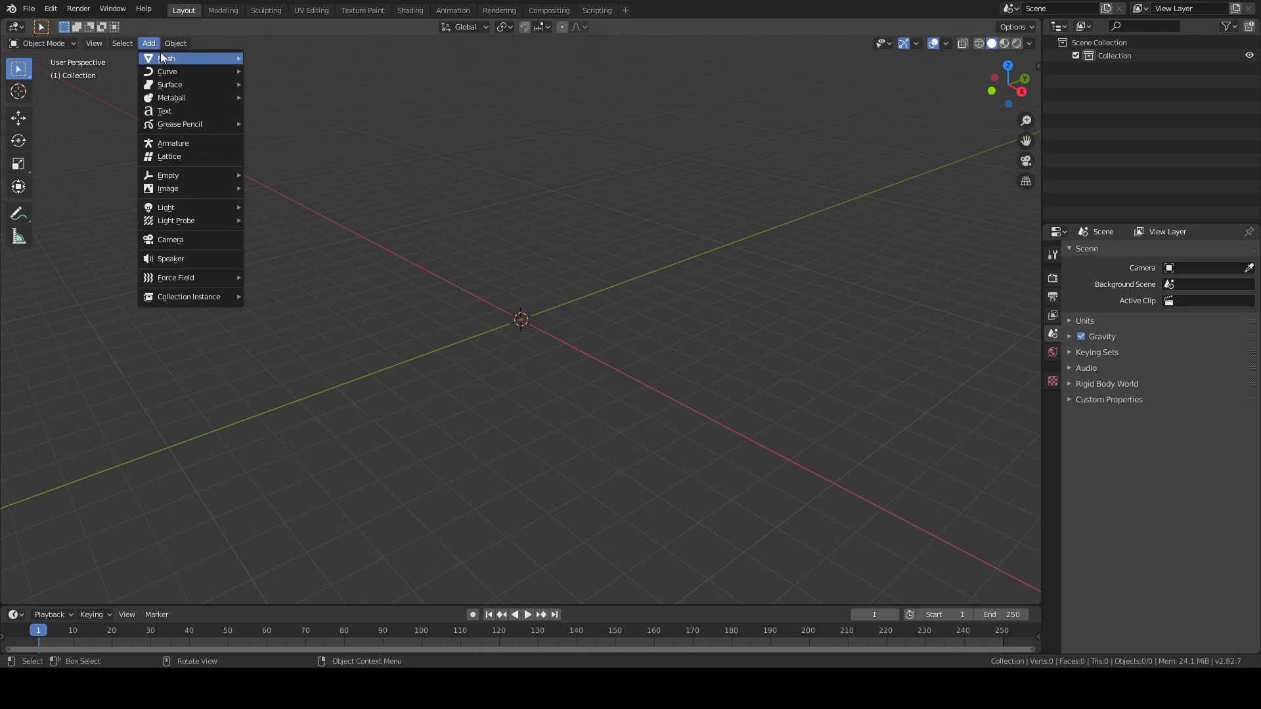
{"action": "mouse_move", "coordinate": [163, 55]}
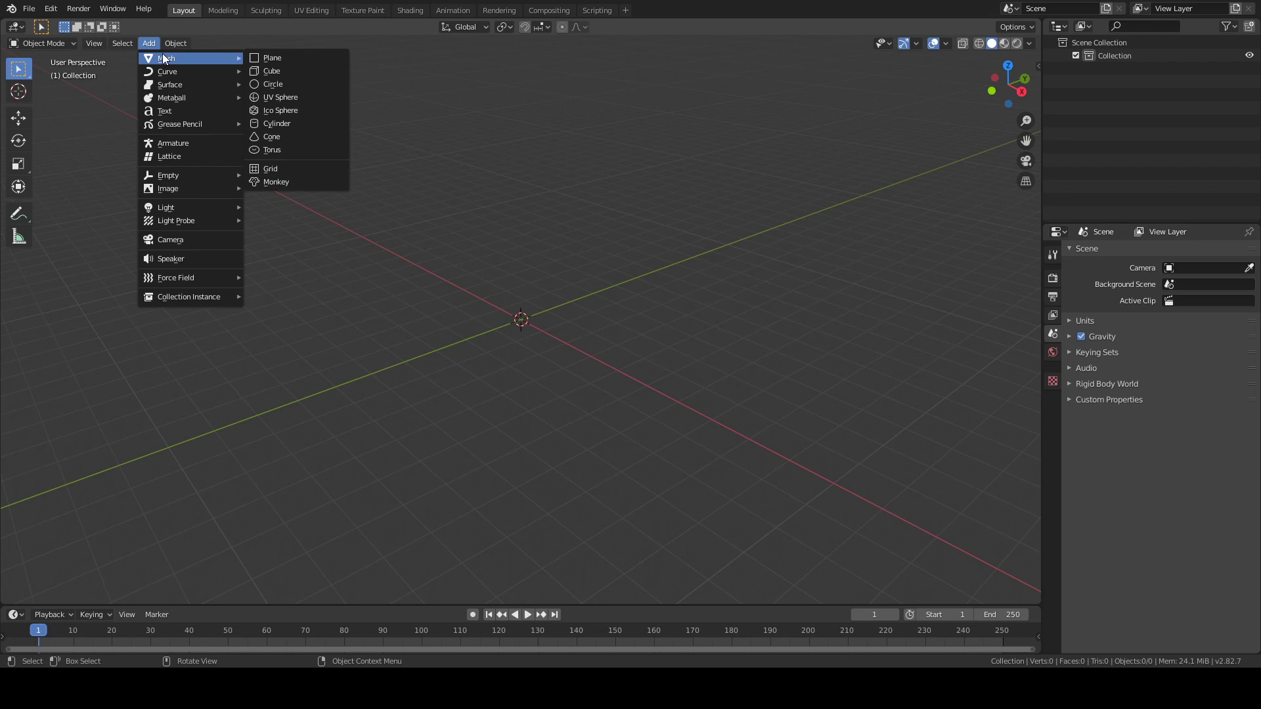
{"action": "left_click", "coordinate": [302, 96]}
{"action": "scroll", "coordinate": [521, 324], "scroll_direction": "up", "scroll_amount": 5}
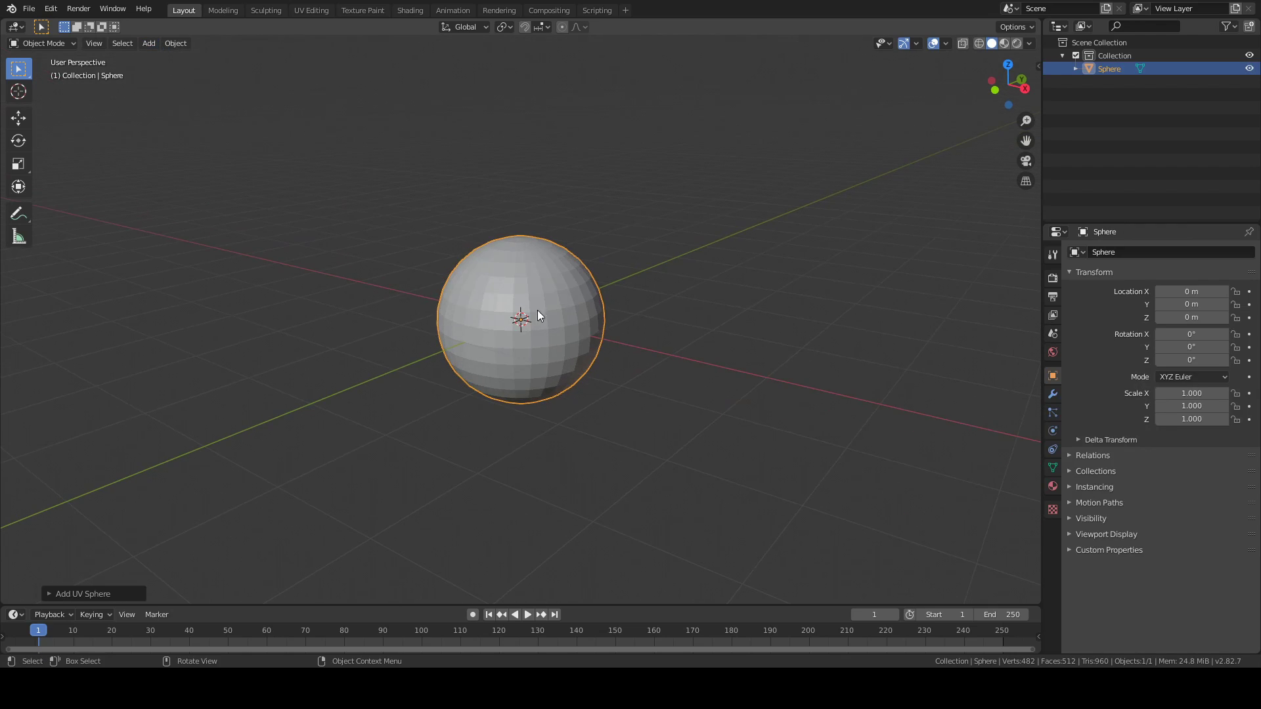
Step: Scale the sphere up uniformly to about 2.638 on all axes
{"action": "key", "text": "alt+a"}
{"action": "left_click", "coordinate": [554, 306]}
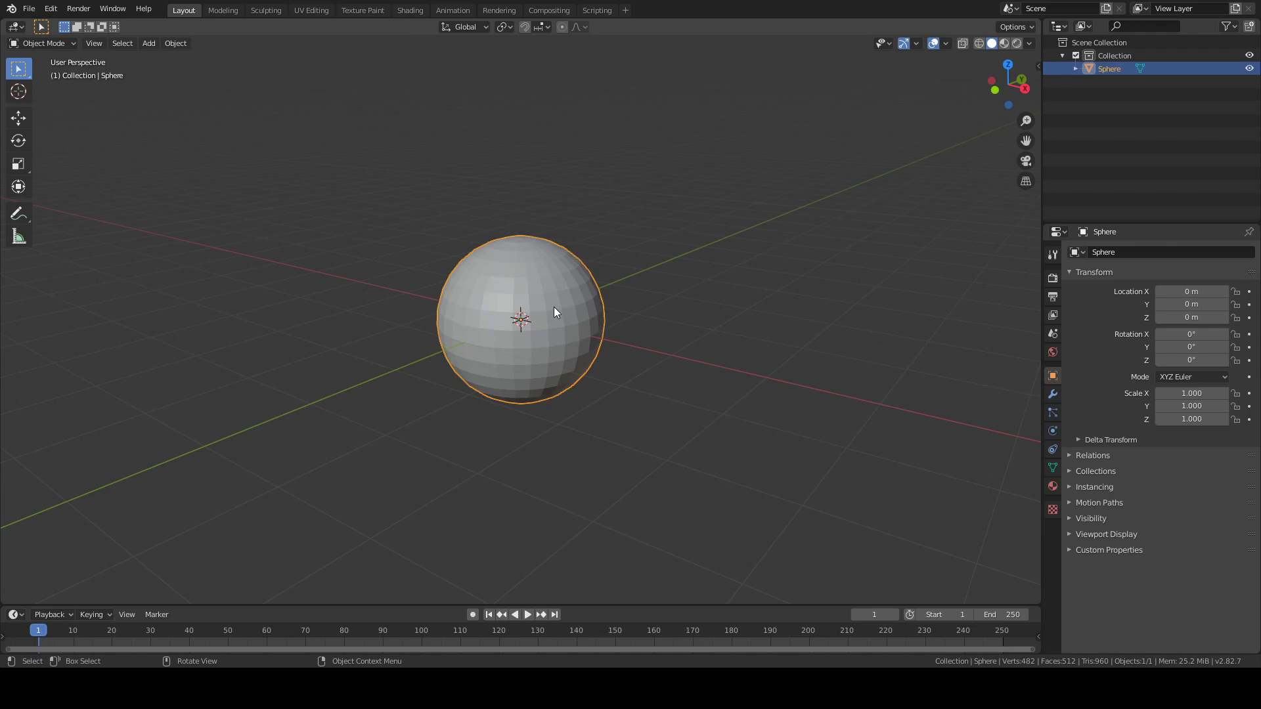
{"action": "key", "text": "s"}
{"action": "left_click", "coordinate": [617, 316]}
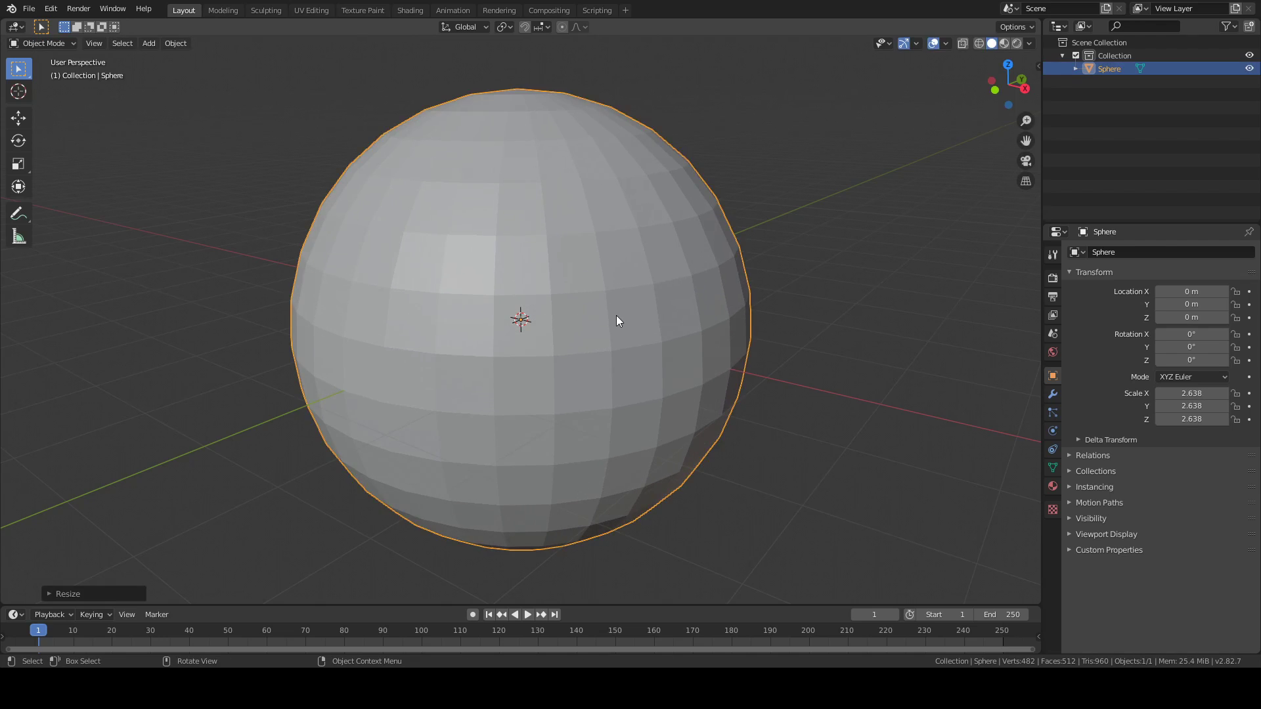
{"action": "scroll", "coordinate": [506, 296], "scroll_direction": "down", "scroll_amount": 5}
{"action": "mouse_move", "coordinate": [454, 276]}
{"action": "middle_mouse_down"}
{"action": "mouse_move", "coordinate": [374, 268]}
{"action": "mouse_move", "coordinate": [431, 281]}
{"action": "middle_mouse_up"}
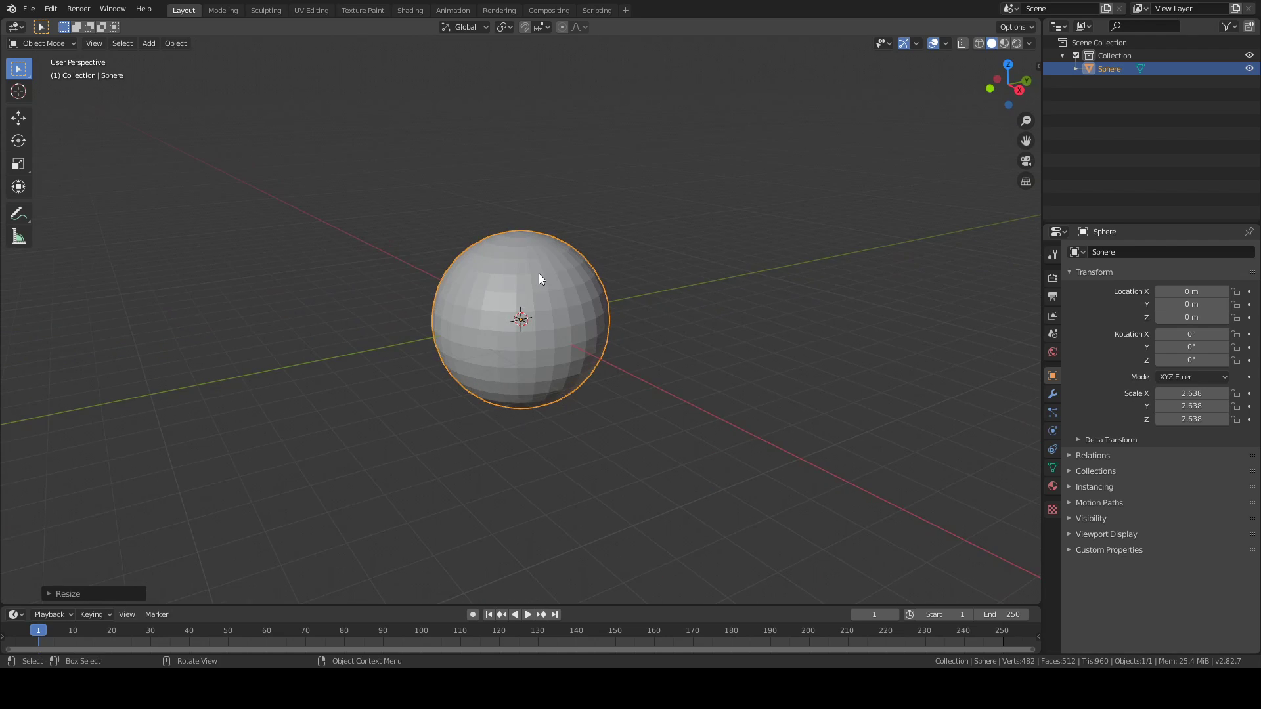
Step: Subdivide the sphere's entire mesh twice in Edit Mode
{"action": "key", "text": "Tab"}
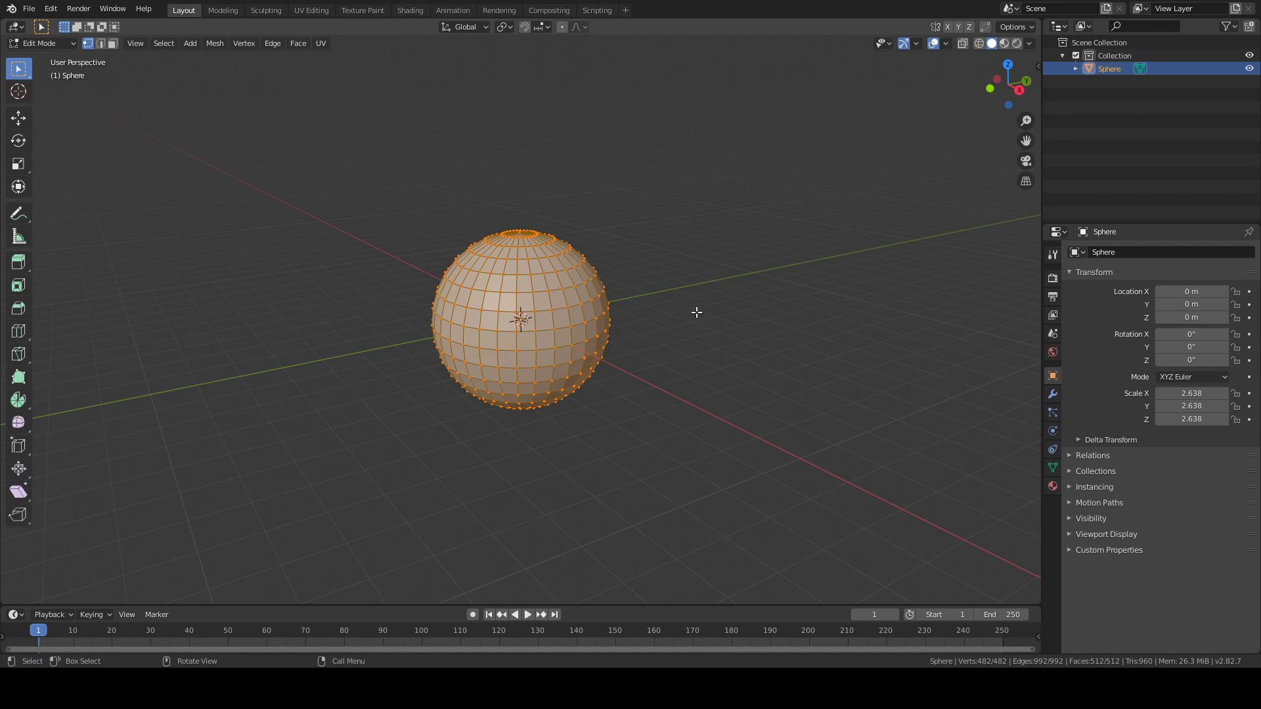
{"action": "left_click", "coordinate": [809, 346]}
{"action": "key", "text": "a"}
{"action": "right_click", "coordinate": [523, 301]}
{"action": "left_click", "coordinate": [522, 299]}
{"action": "right_click", "coordinate": [522, 297]}
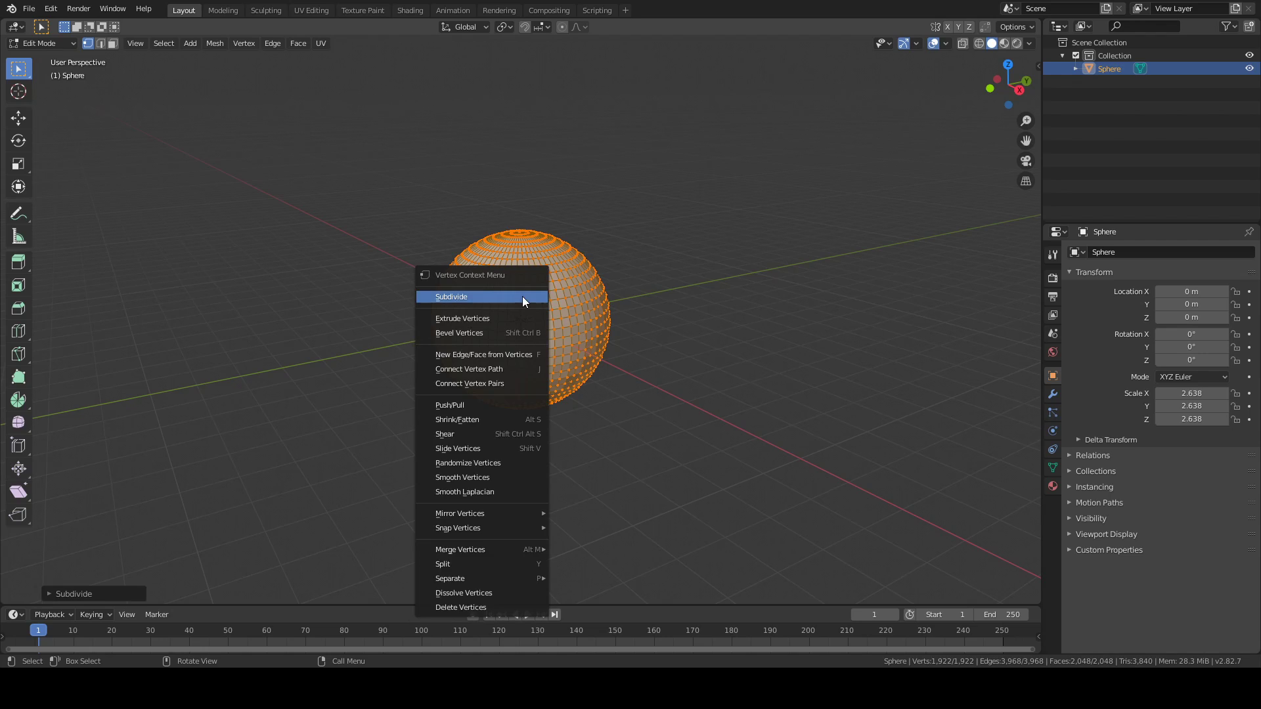
{"action": "left_click", "coordinate": [523, 298]}
Step: Create a vertex group on the sphere, assign all its vertices with weight 1.000, and return to Object Mode
{"action": "left_click", "coordinate": [1057, 391]}
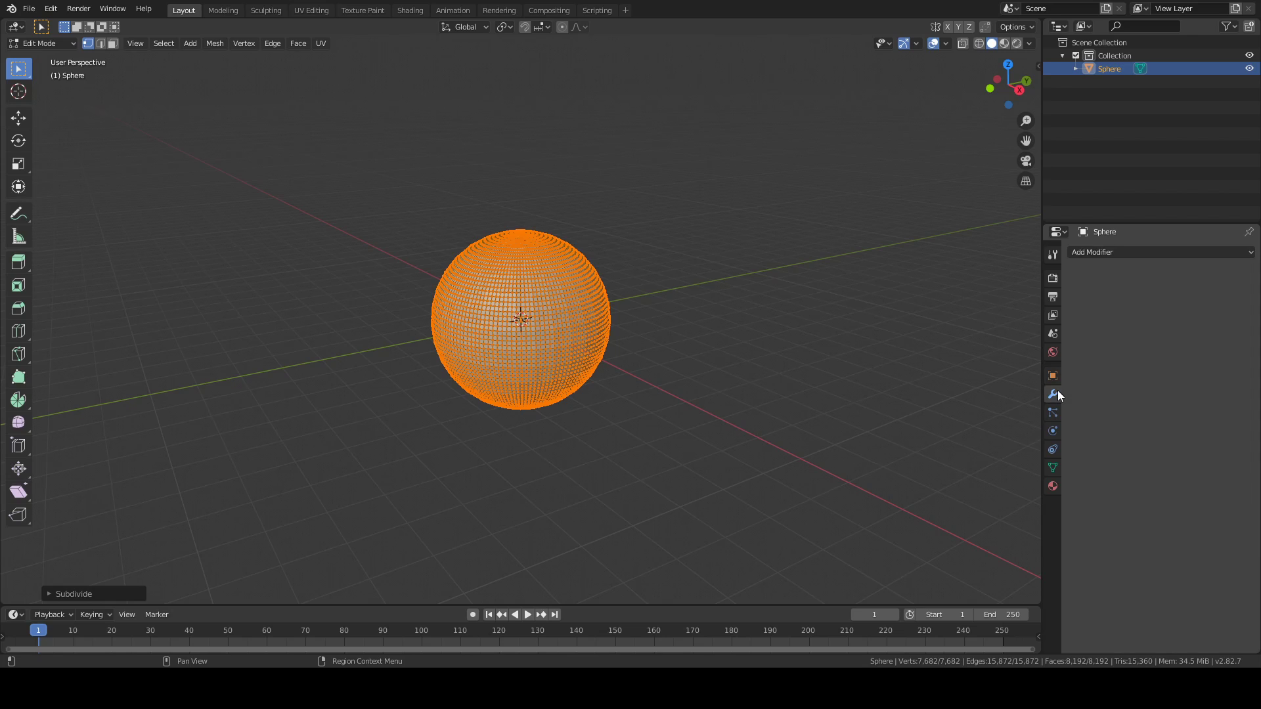
{"action": "left_click", "coordinate": [1053, 466]}
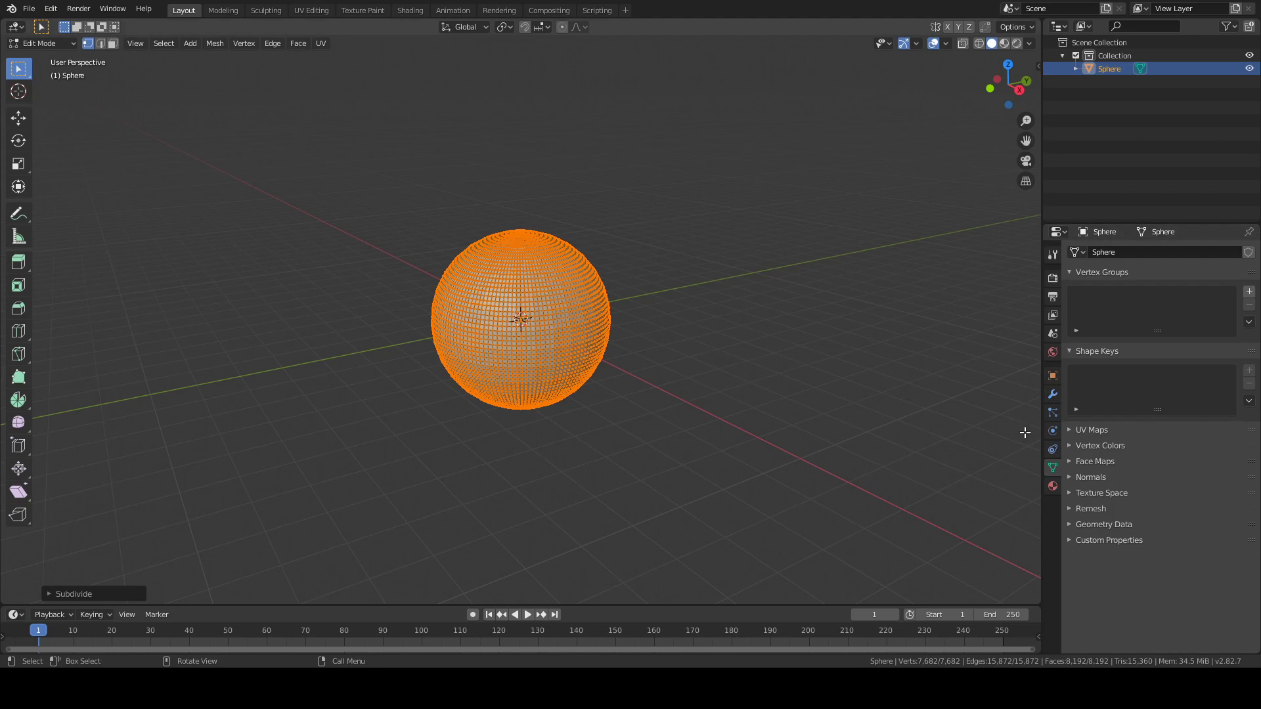
{"action": "middle_click_drag", "start_coordinate": [616, 286], "coordinate": [716, 318]}
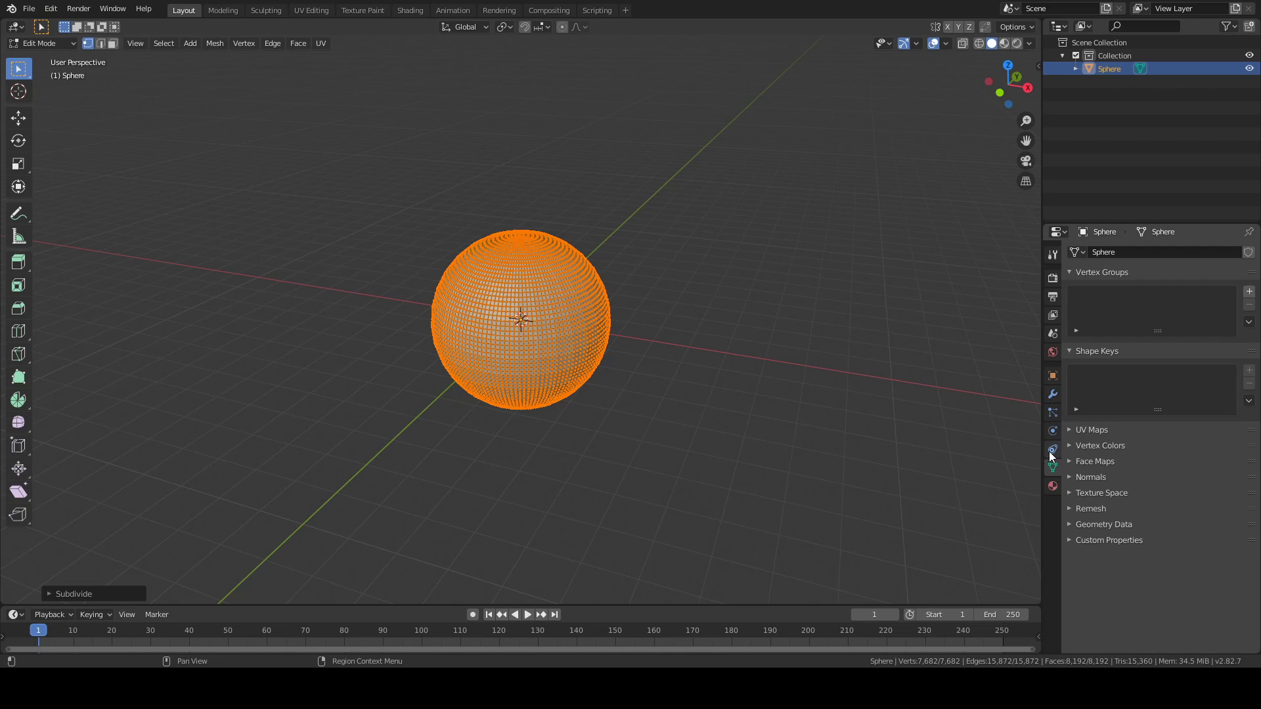
{"action": "middle_click_drag", "start_coordinate": [952, 407], "coordinate": [878, 385]}
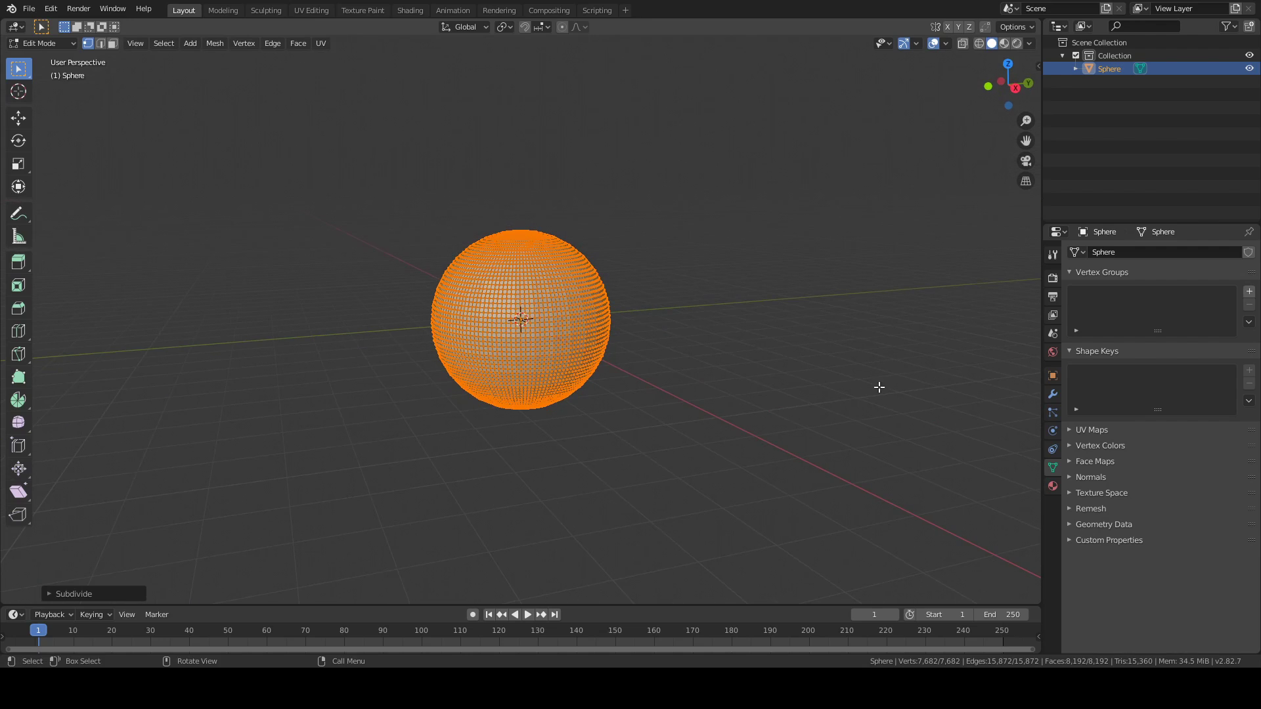
{"action": "left_click", "coordinate": [1250, 293]}
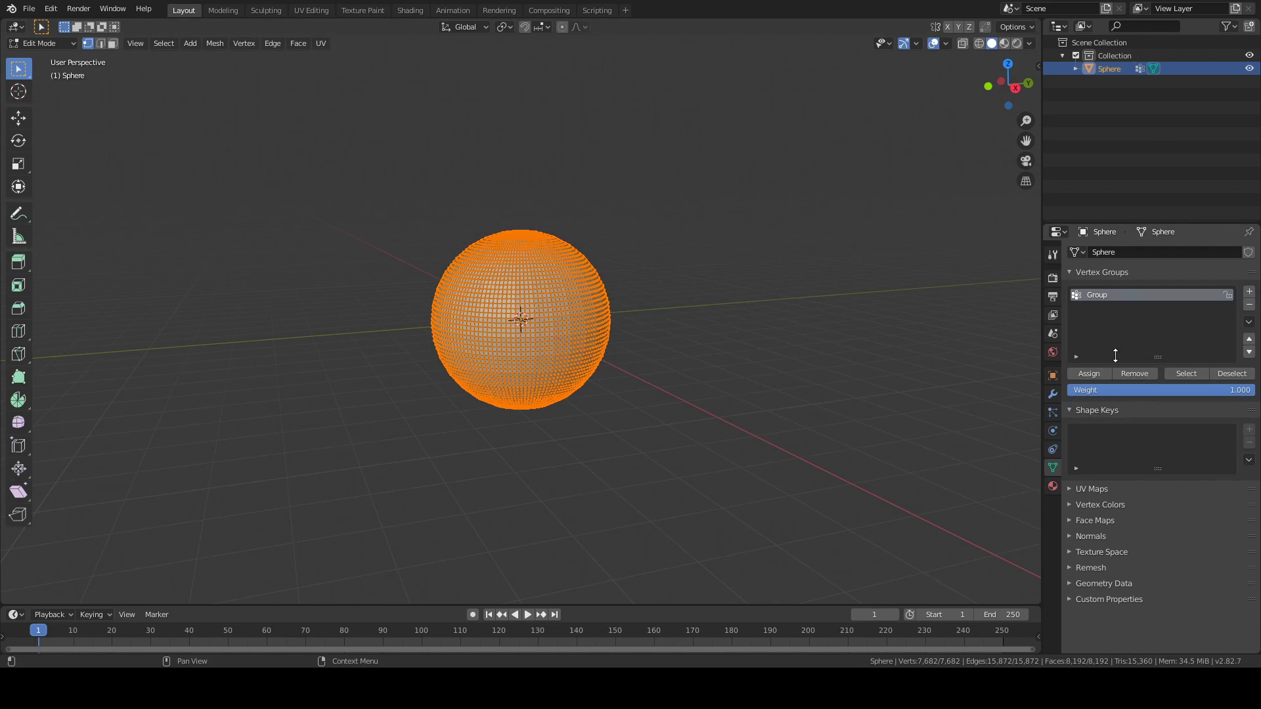
{"action": "middle_click_drag", "start_coordinate": [510, 257], "coordinate": [673, 285]}
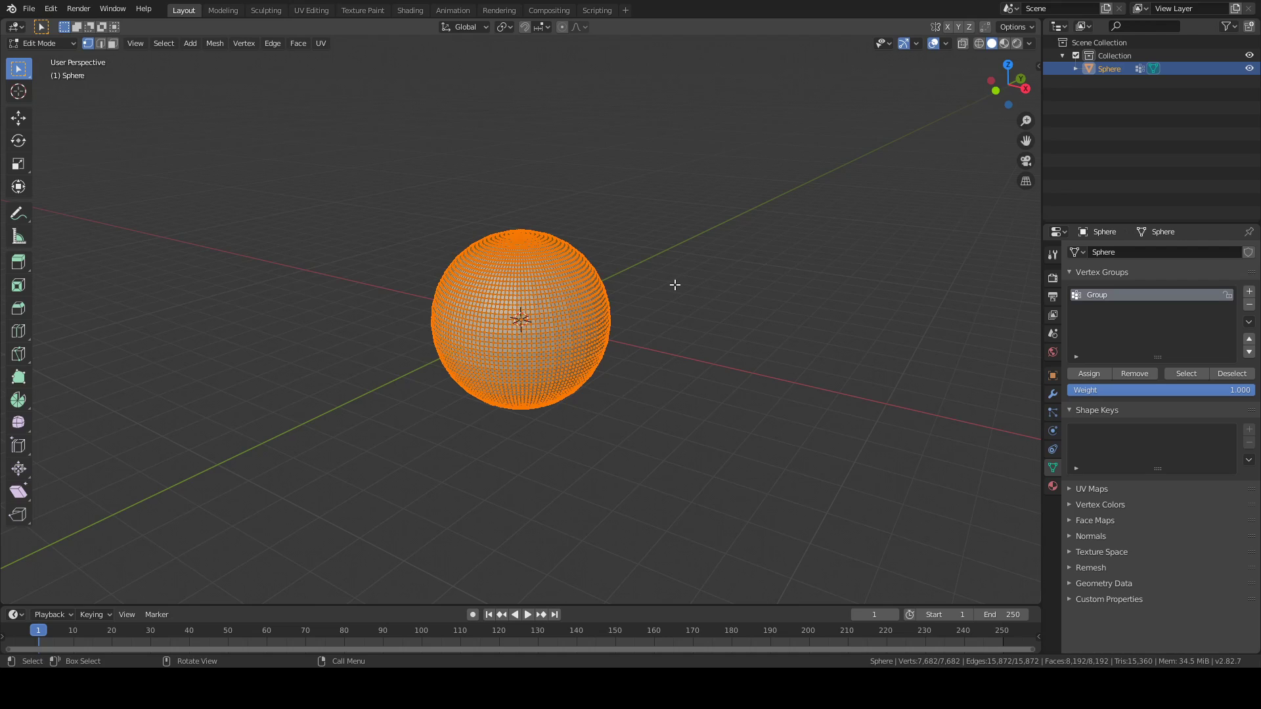
{"action": "left_click", "coordinate": [1108, 375]}
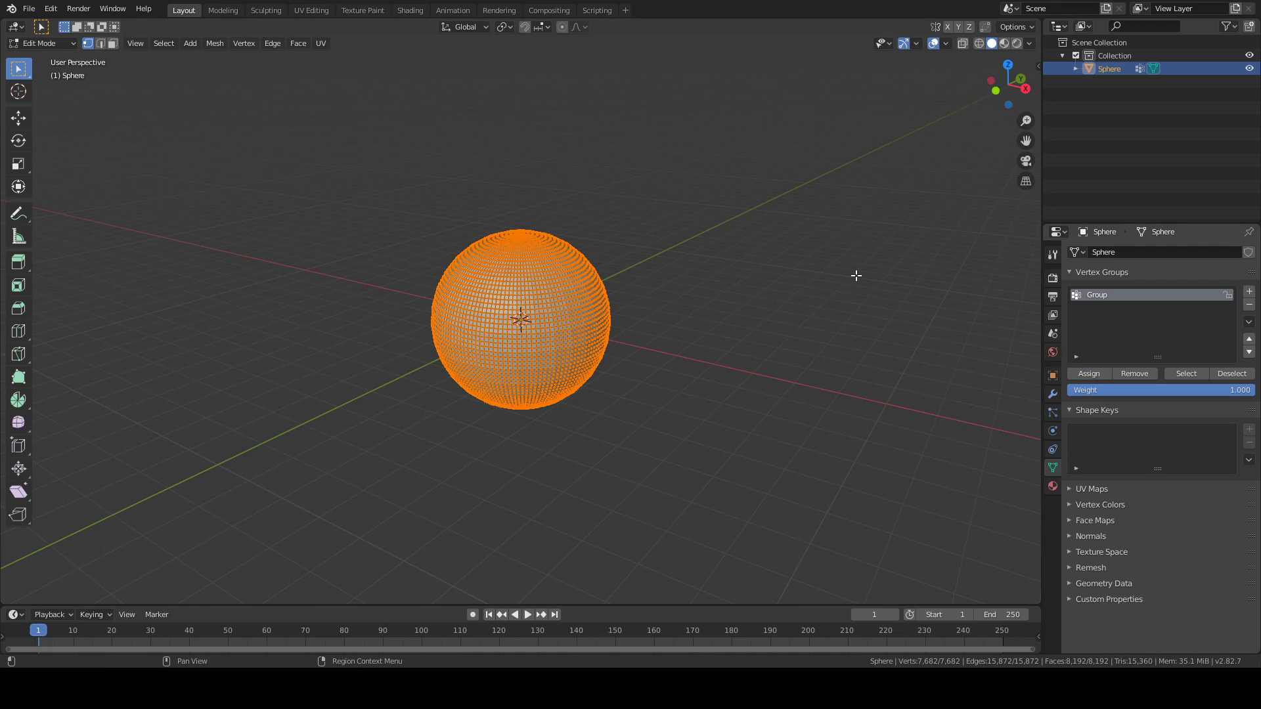
{"action": "key", "text": "Tab"}
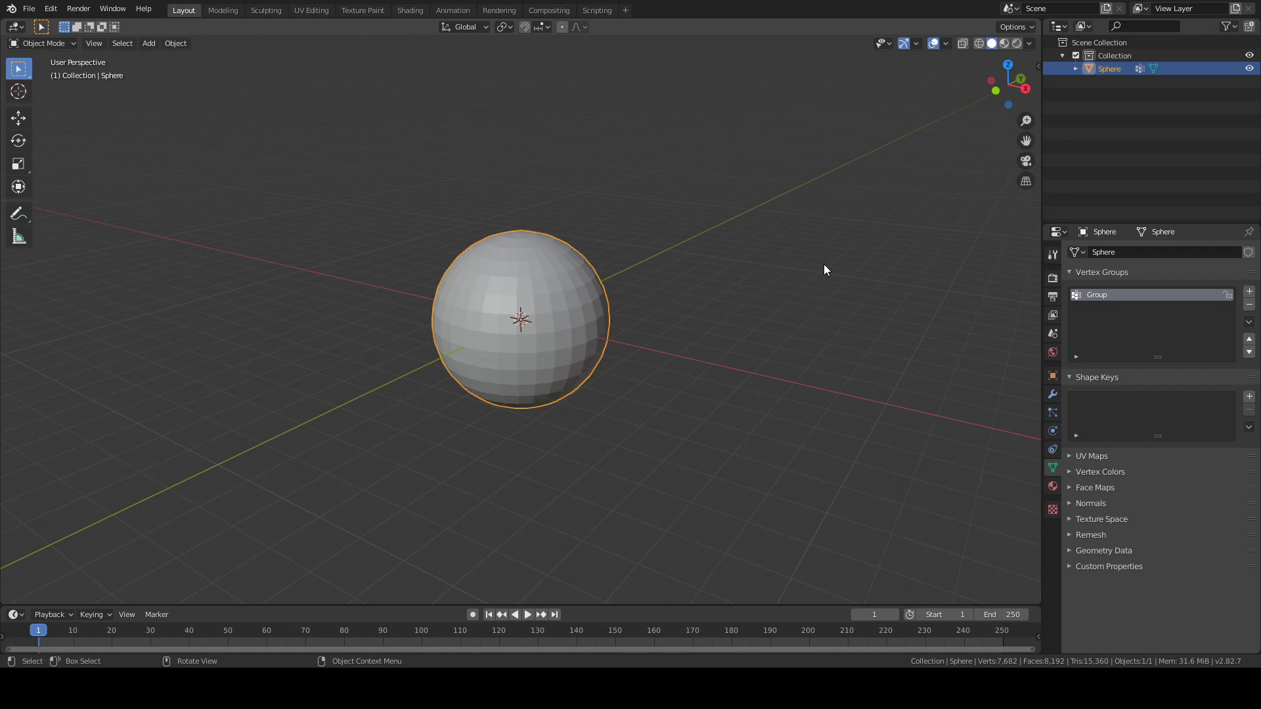
Step: Add a Vertex Weight Edit modifier to the sphere and set its vertex group to Group
{"action": "left_click", "coordinate": [1053, 393]}
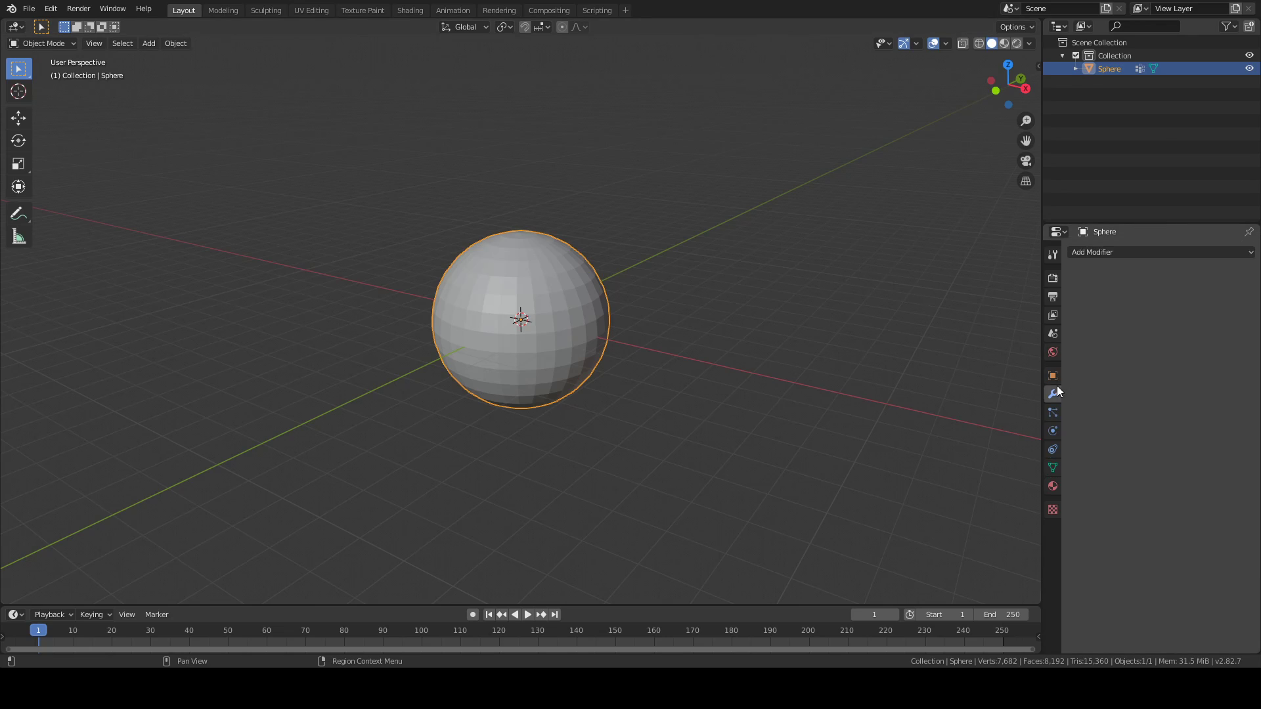
{"action": "left_click", "coordinate": [1119, 254]}
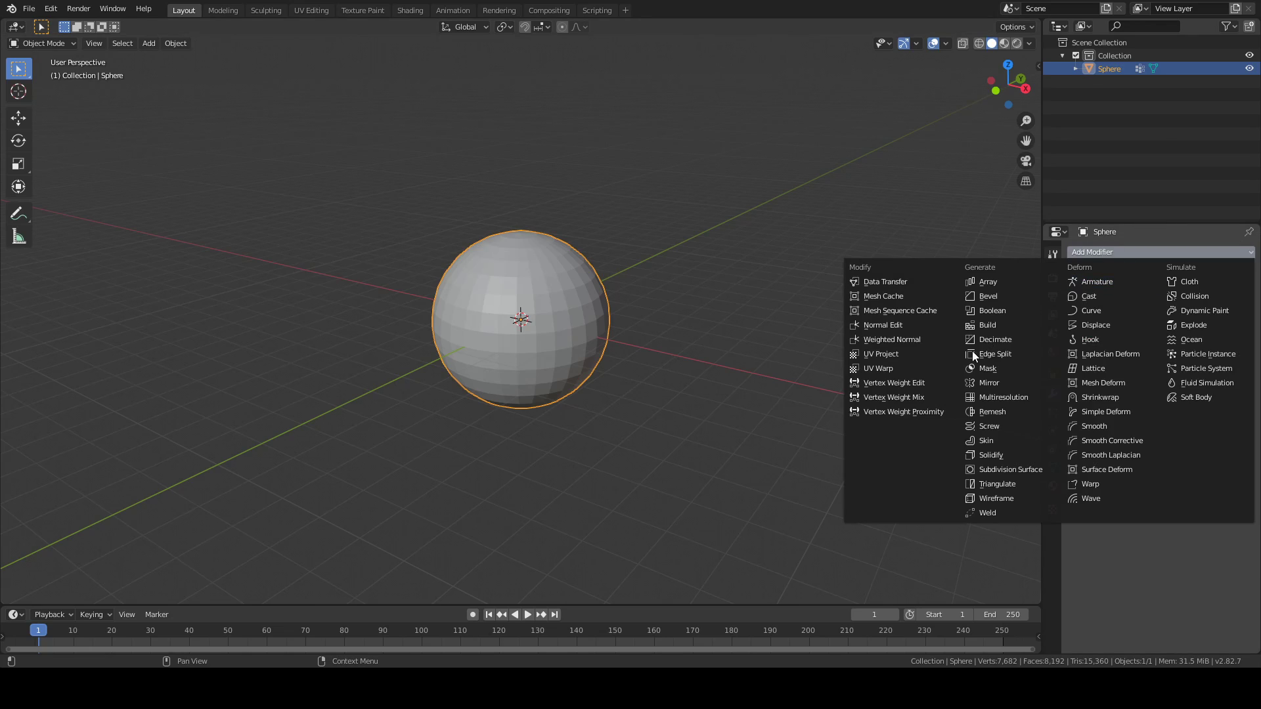
{"action": "left_click", "coordinate": [927, 383]}
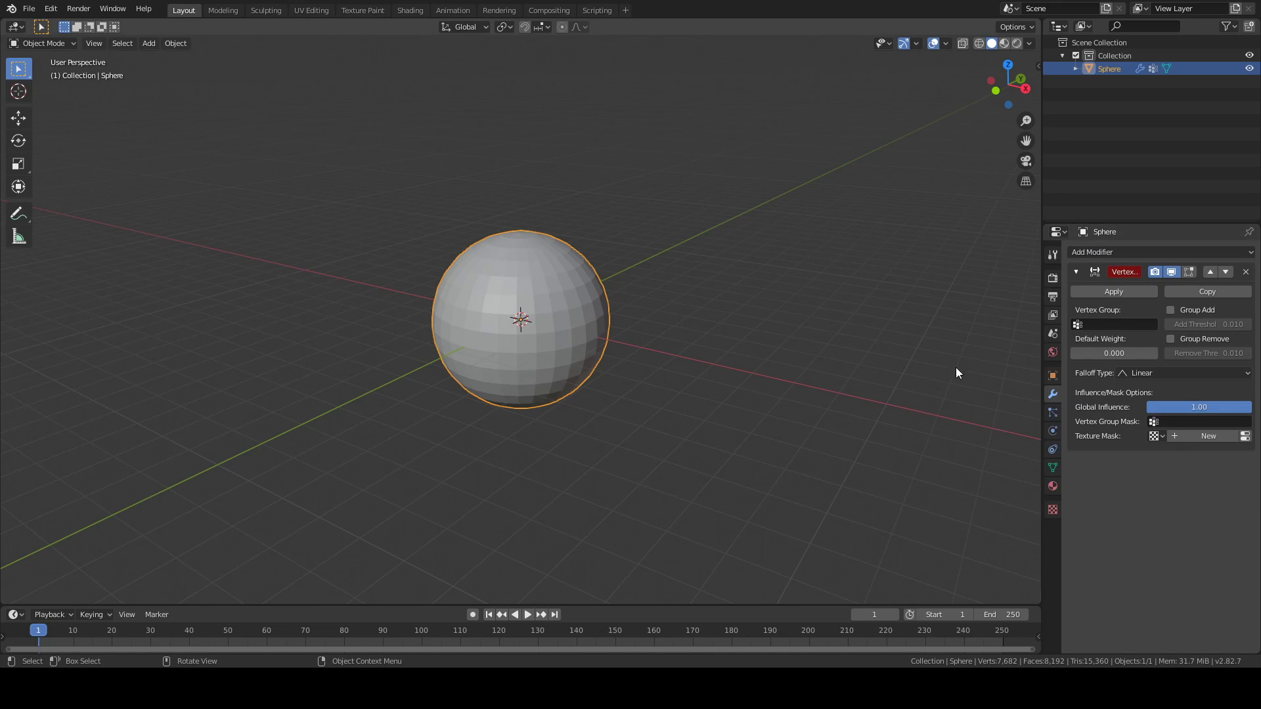
{"action": "left_click", "coordinate": [1097, 326]}
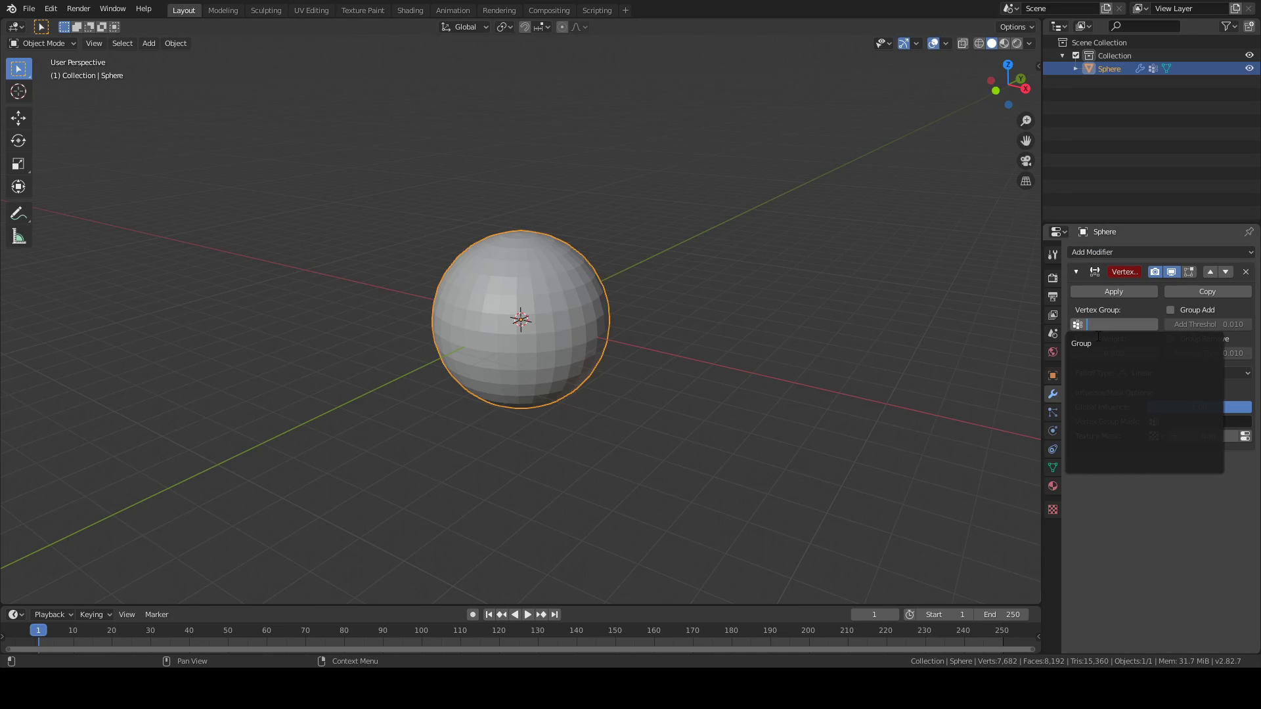
{"action": "left_click", "coordinate": [1098, 339]}
Step: Set the weight falloff to Custom Curve and invert it so it descends from 1 at X 0 to 0 at X 1
{"action": "left_click", "coordinate": [1149, 372]}
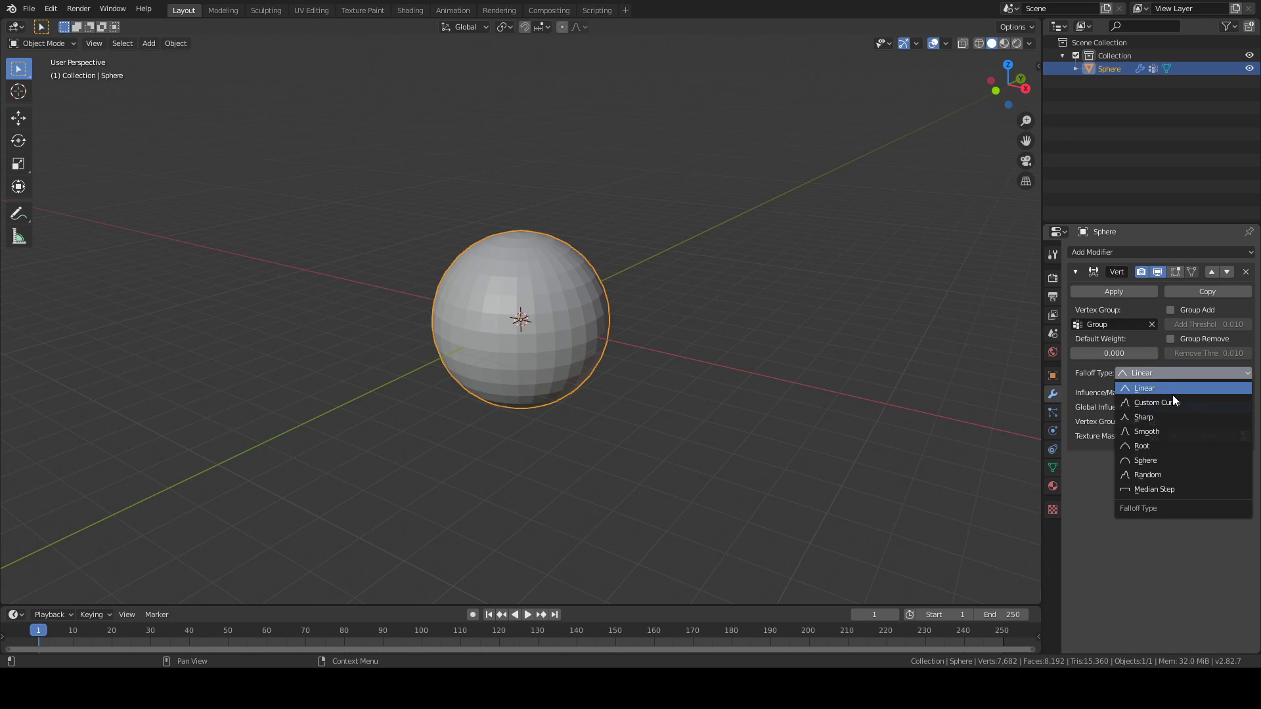
{"action": "left_click", "coordinate": [1156, 403]}
{"action": "left_click_drag", "start_coordinate": [1078, 494], "coordinate": [1074, 397]}
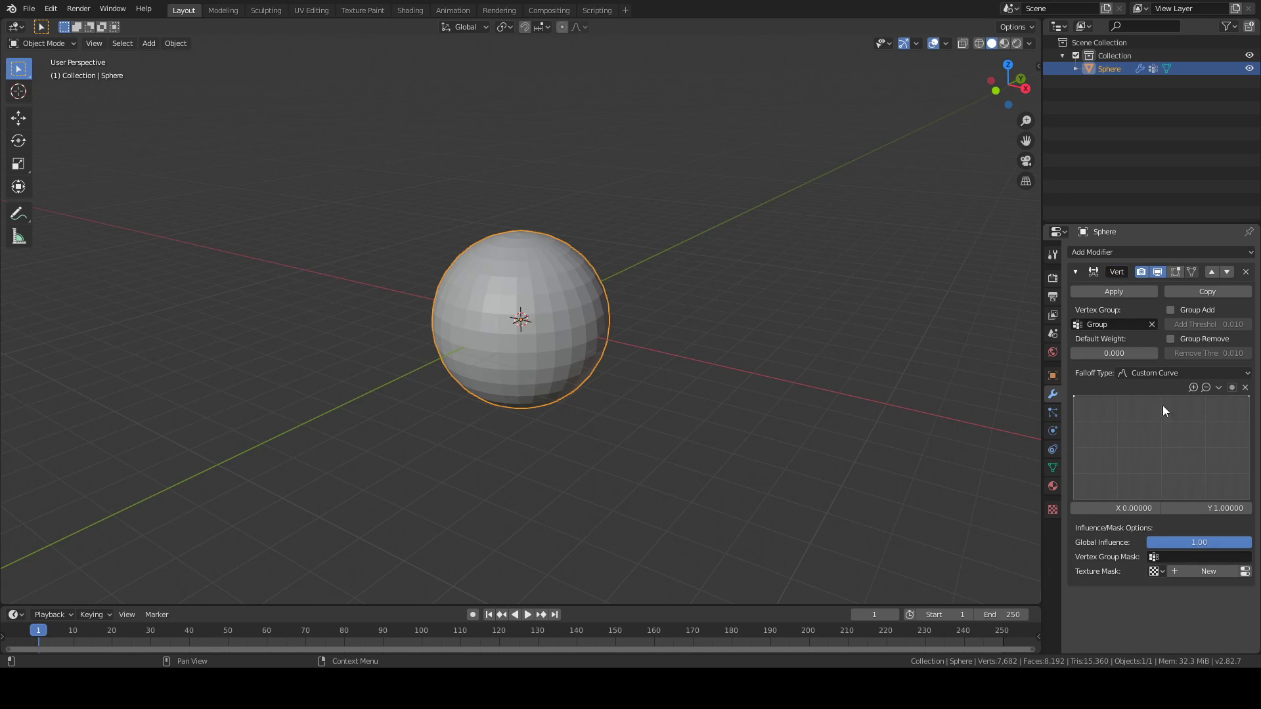
{"action": "left_click_drag", "start_coordinate": [1249, 397], "coordinate": [1249, 500]}
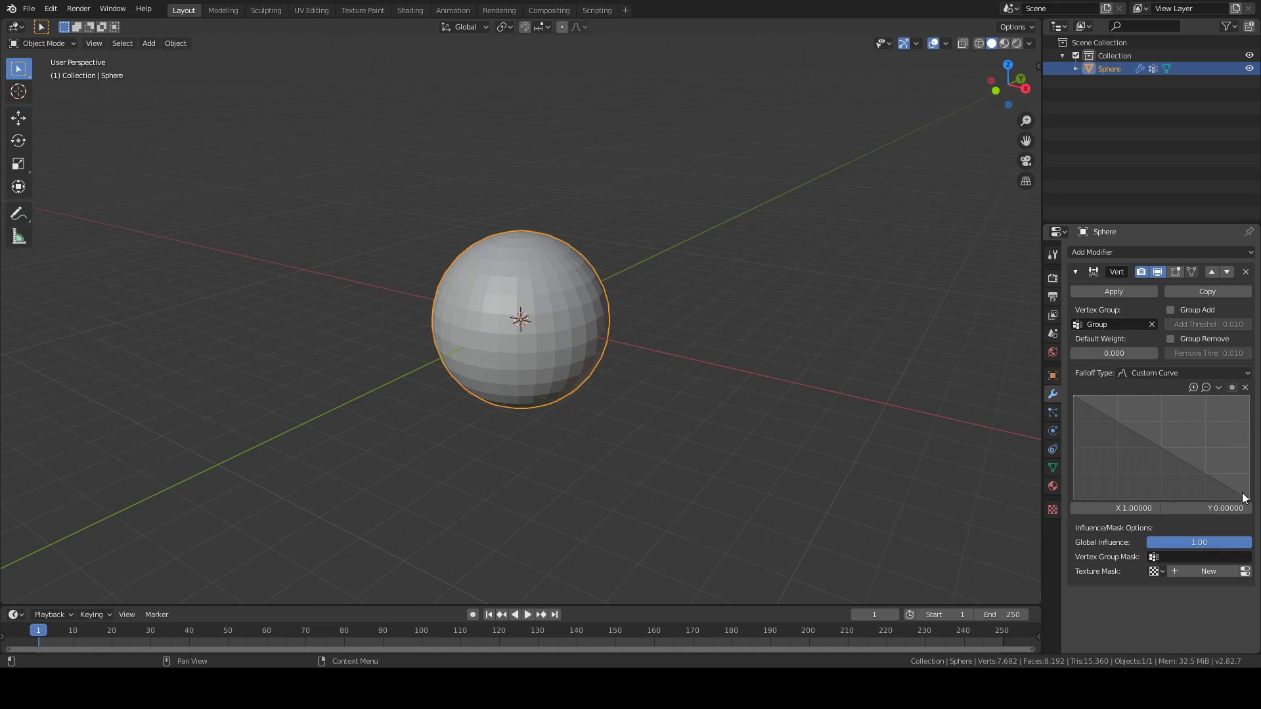
Step: Create a new texture for the modifier's texture mask and set its texture coordinates to Global
{"action": "left_click", "coordinate": [1196, 568]}
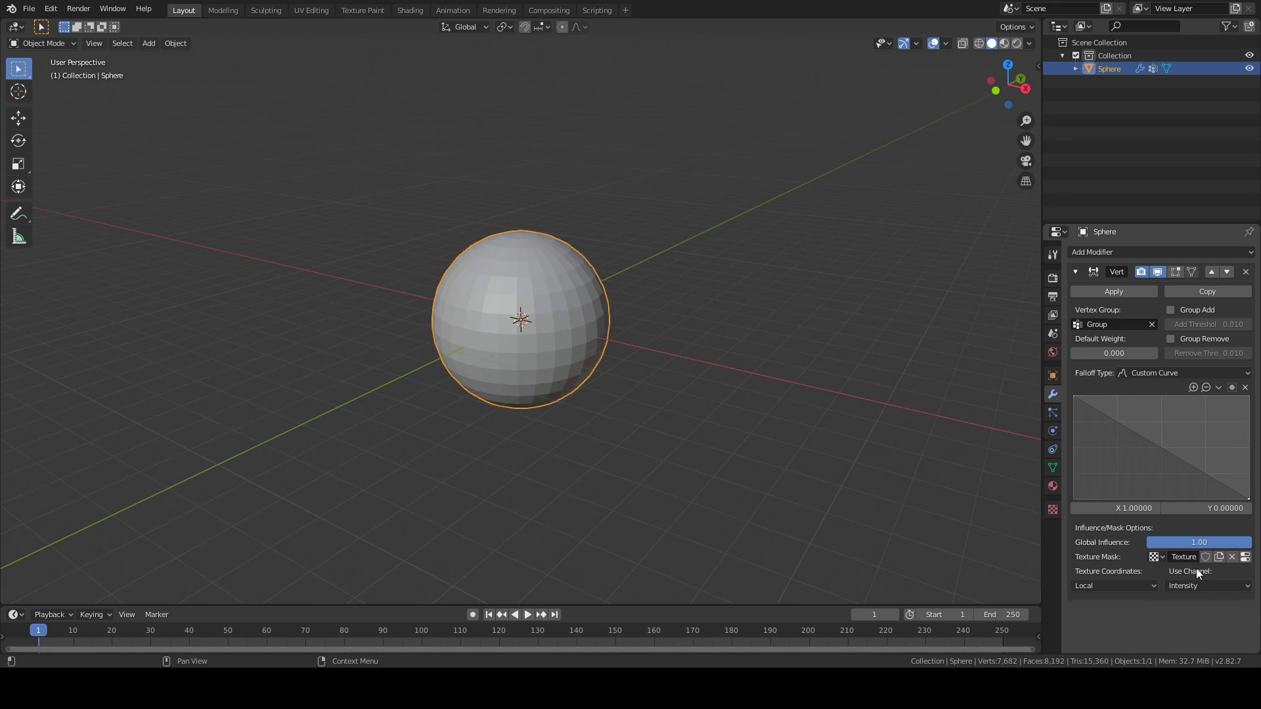
{"action": "left_click", "coordinate": [1132, 580]}
{"action": "left_click", "coordinate": [1133, 561]}
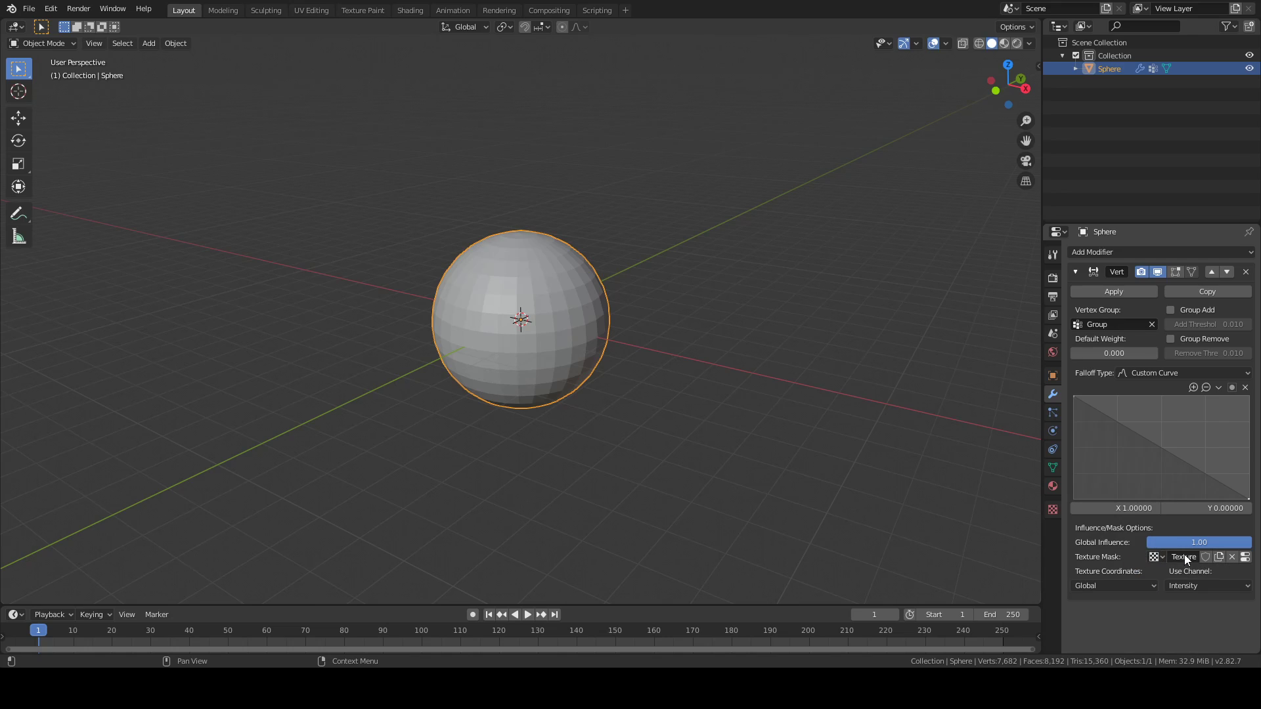
Step: Change the mask texture's type to Clouds and collapse the Vertex Weight Edit modifier
{"action": "left_click", "coordinate": [1250, 557]}
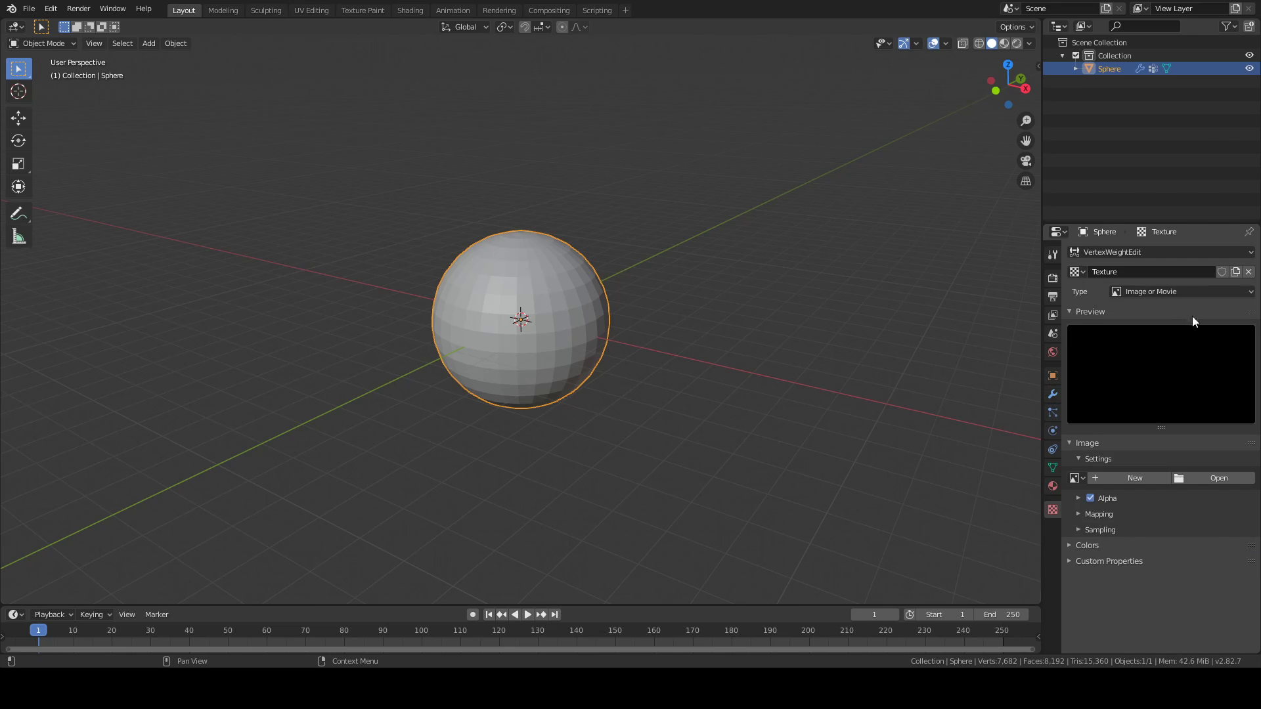
{"action": "left_click", "coordinate": [1145, 293]}
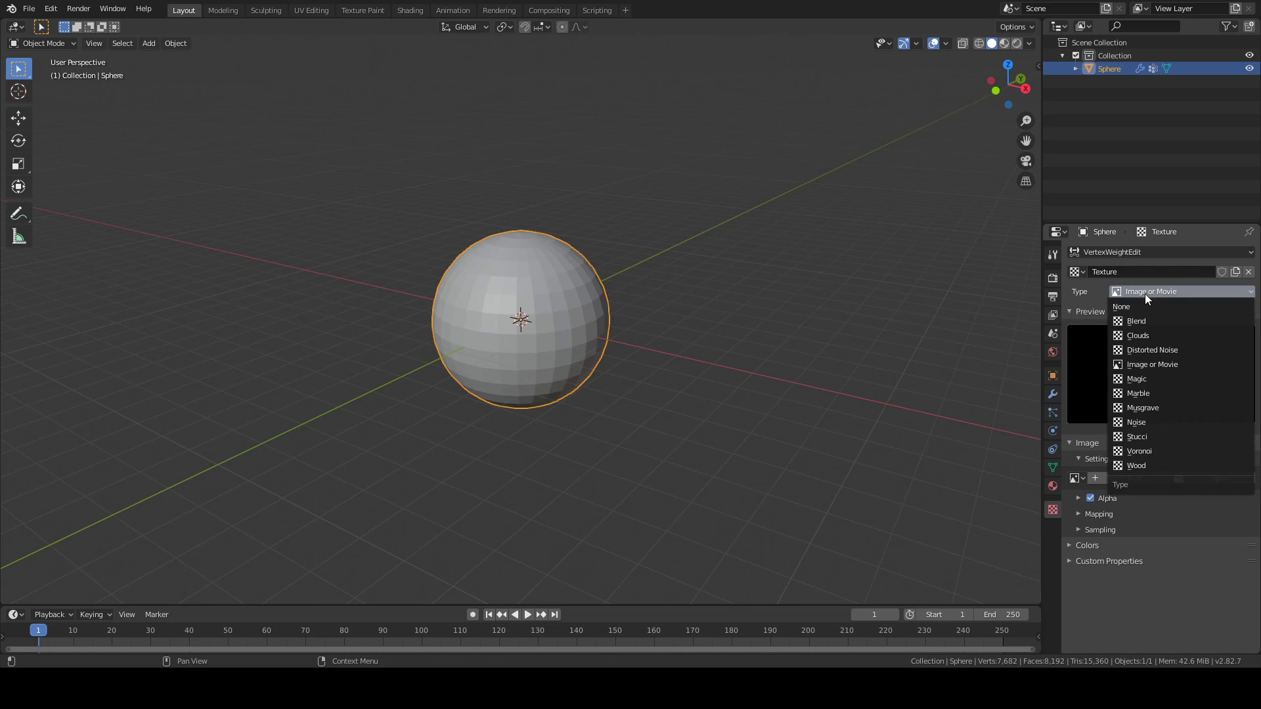
{"action": "left_click", "coordinate": [1159, 330]}
{"action": "left_click", "coordinate": [1054, 393]}
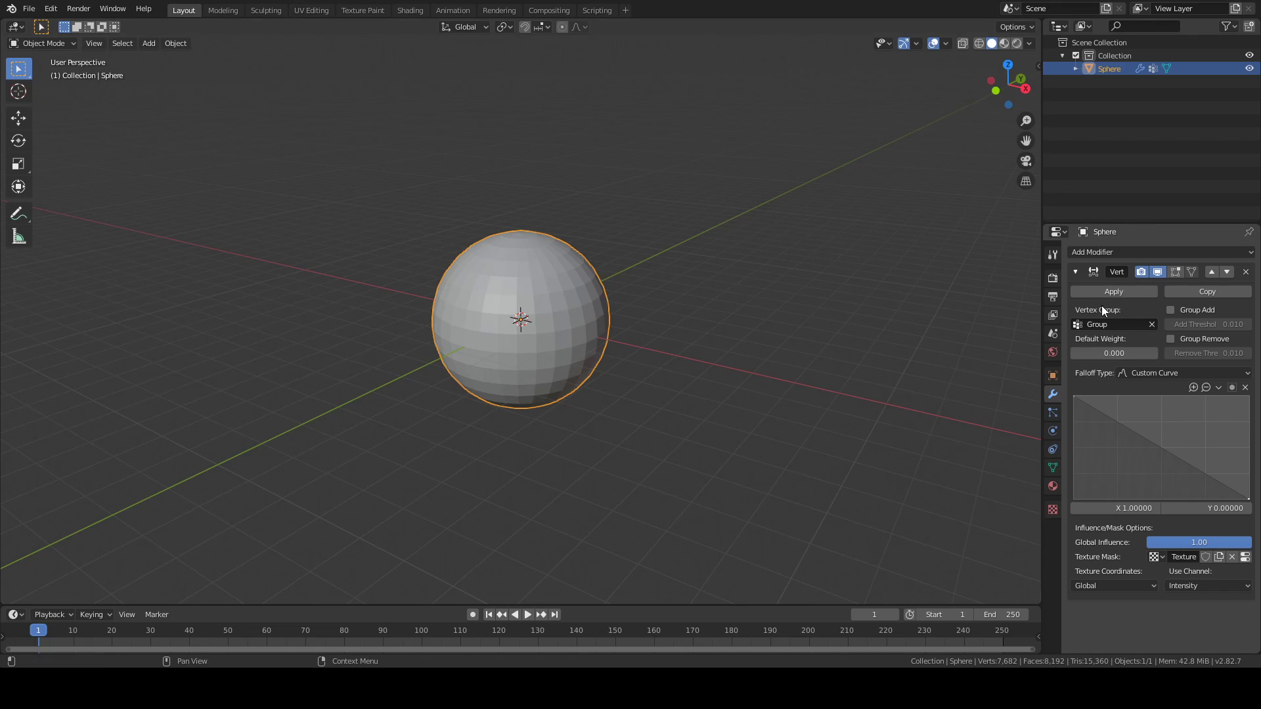
{"action": "left_click", "coordinate": [1077, 272]}
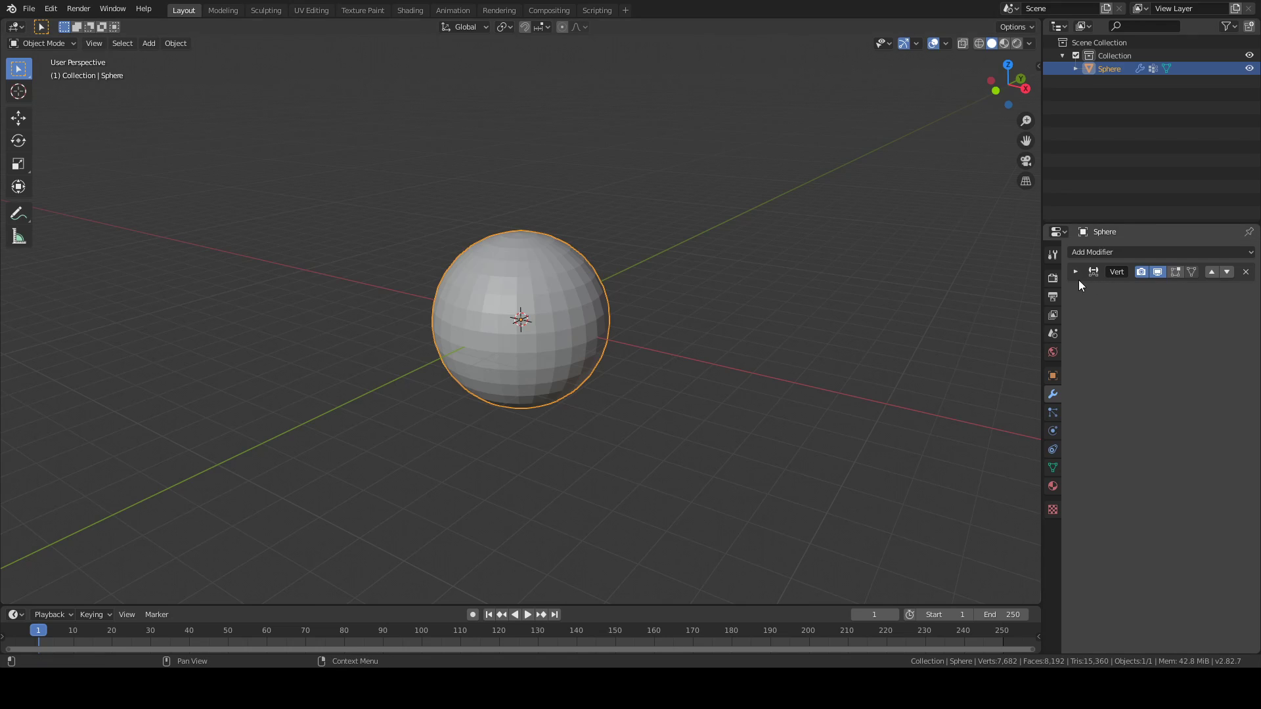
Step: Add a Mask modifier and a Smooth modifier to the sphere, setting the Smooth modifier's Repeat to 30
{"action": "left_click", "coordinate": [1094, 250]}
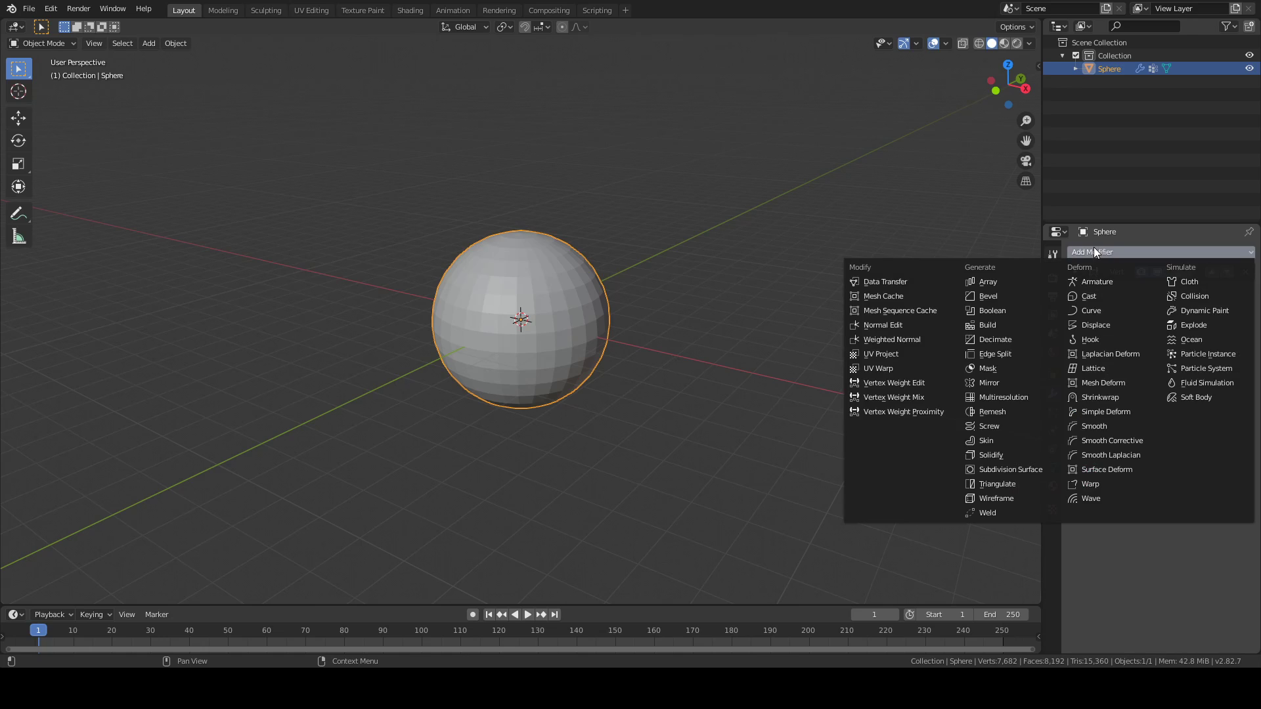
{"action": "left_click", "coordinate": [991, 369]}
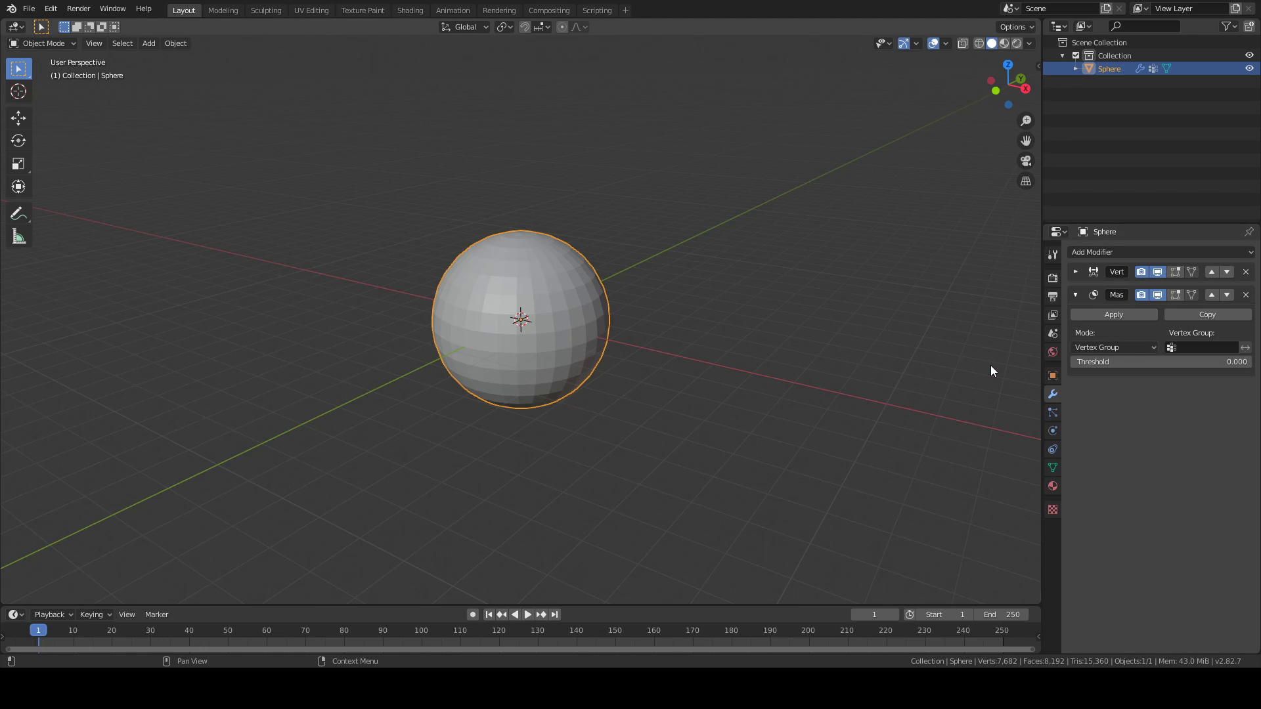
{"action": "left_click", "coordinate": [1109, 253]}
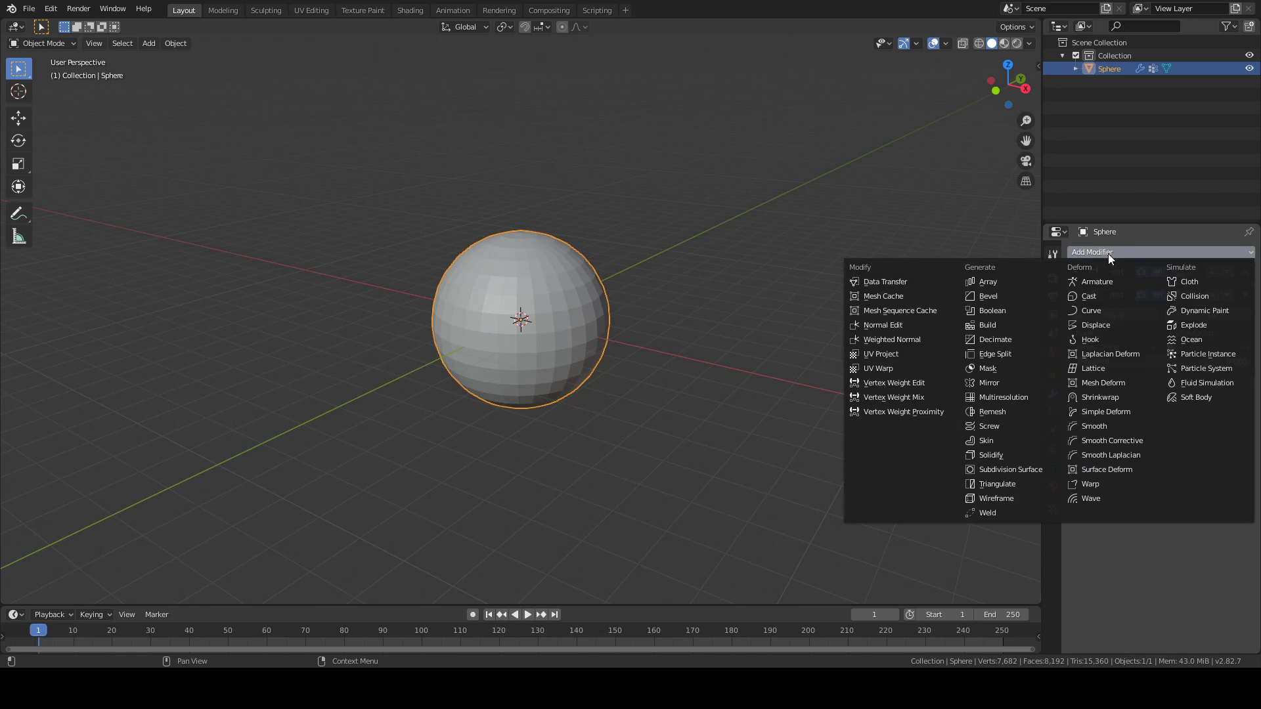
{"action": "left_click", "coordinate": [1116, 427]}
{"action": "left_click", "coordinate": [1155, 442]}
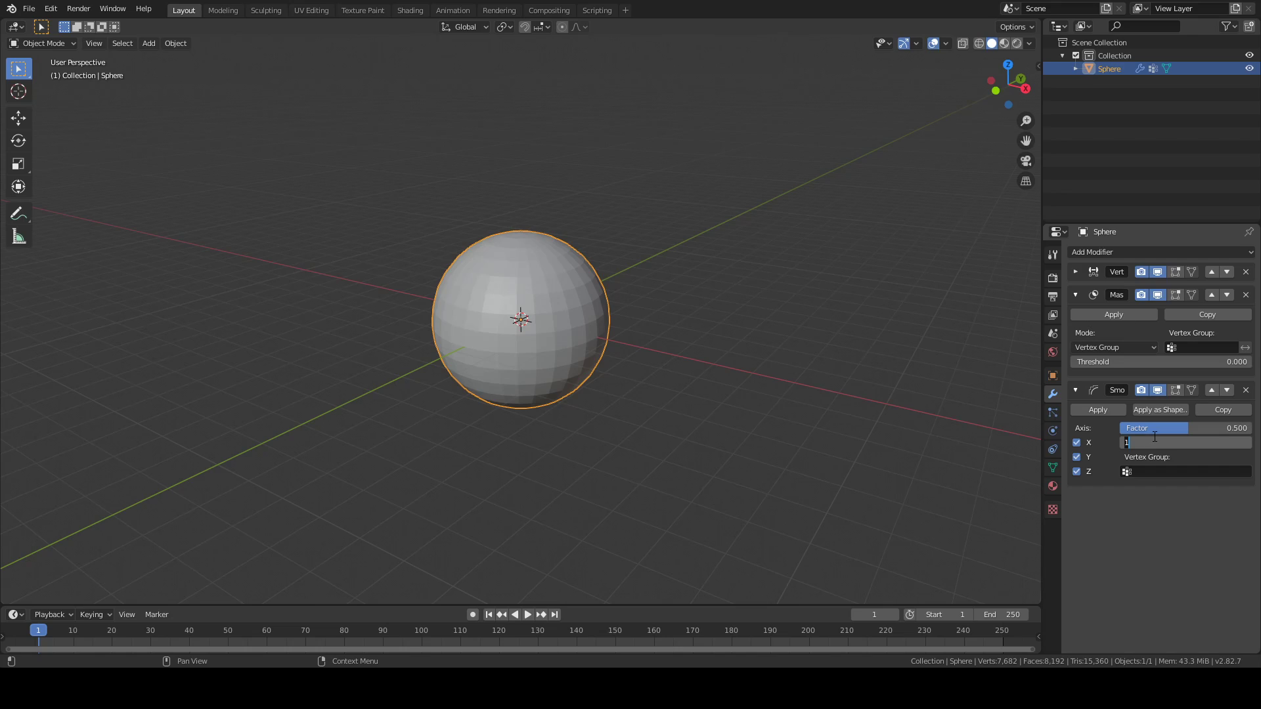
{"action": "type", "text": "30"}
{"action": "key", "text": "Return"}
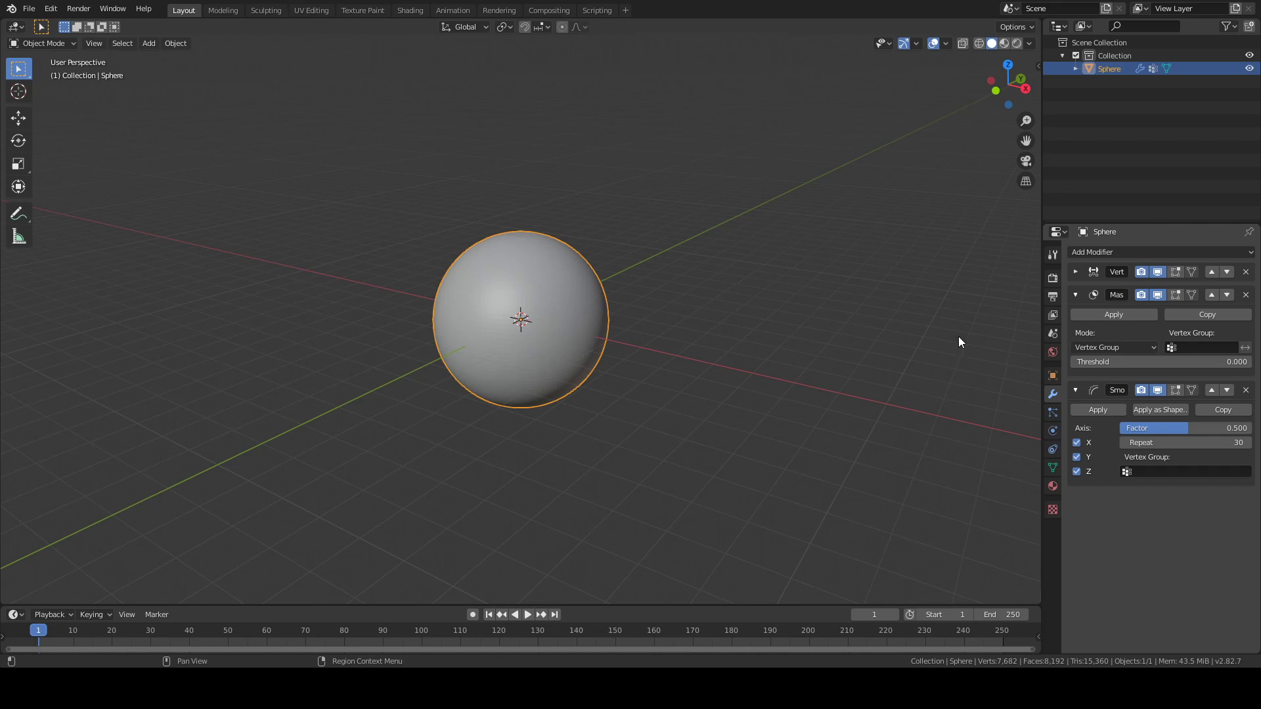
{"action": "left_click", "coordinate": [1076, 391]}
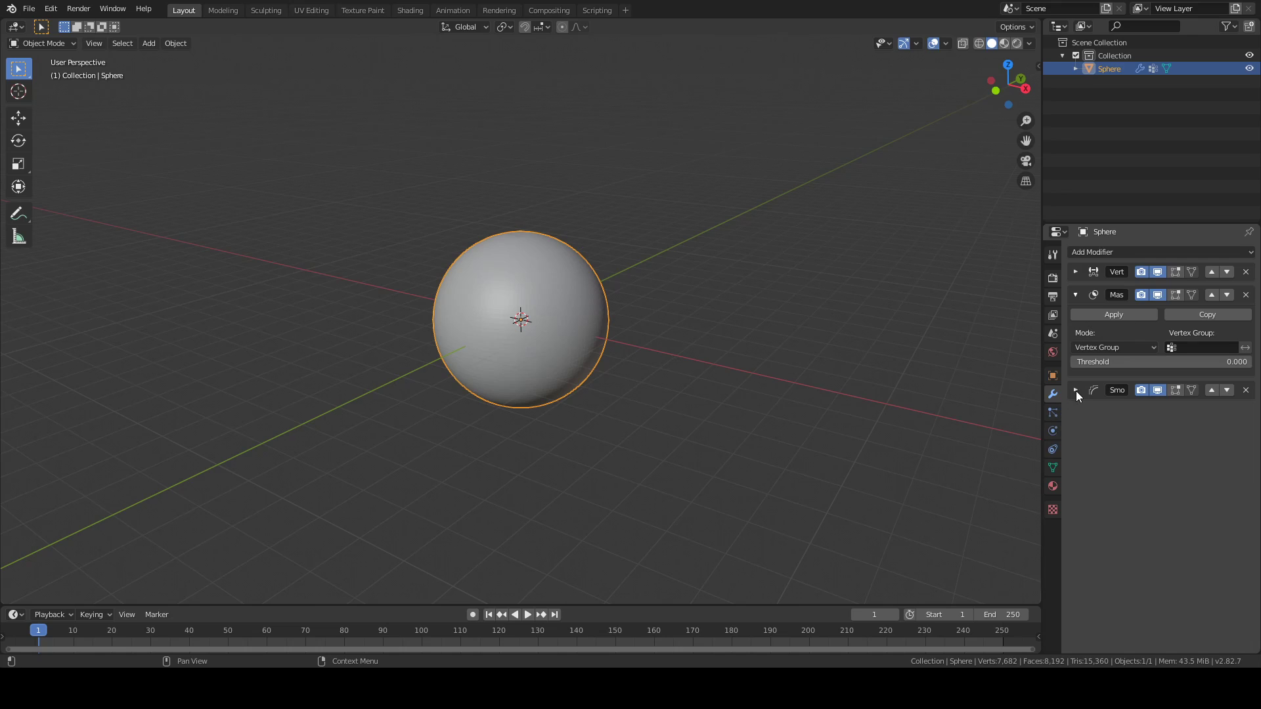
Step: Assign the vertex group Group to the Mask modifier and raise its threshold to about 0.493
{"action": "left_click", "coordinate": [1189, 343]}
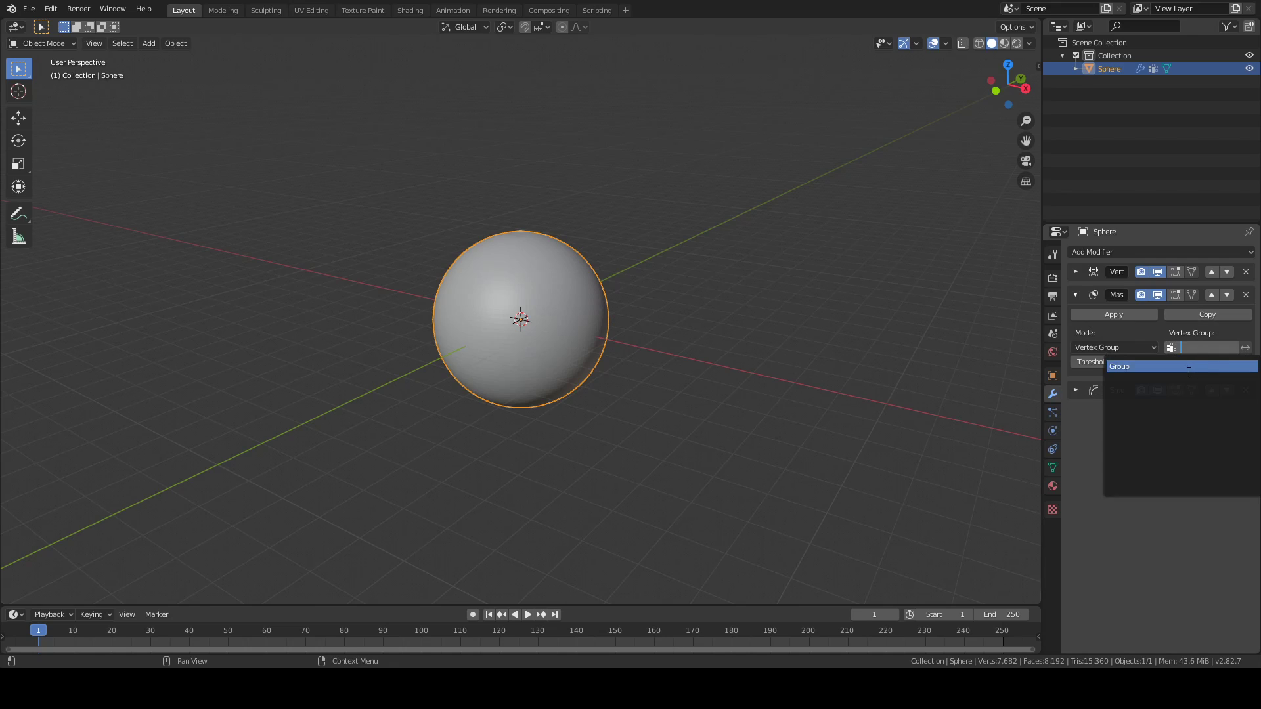
{"action": "left_click", "coordinate": [1173, 368]}
{"action": "left_click_drag", "start_coordinate": [1094, 363], "coordinate": [1154, 364]}
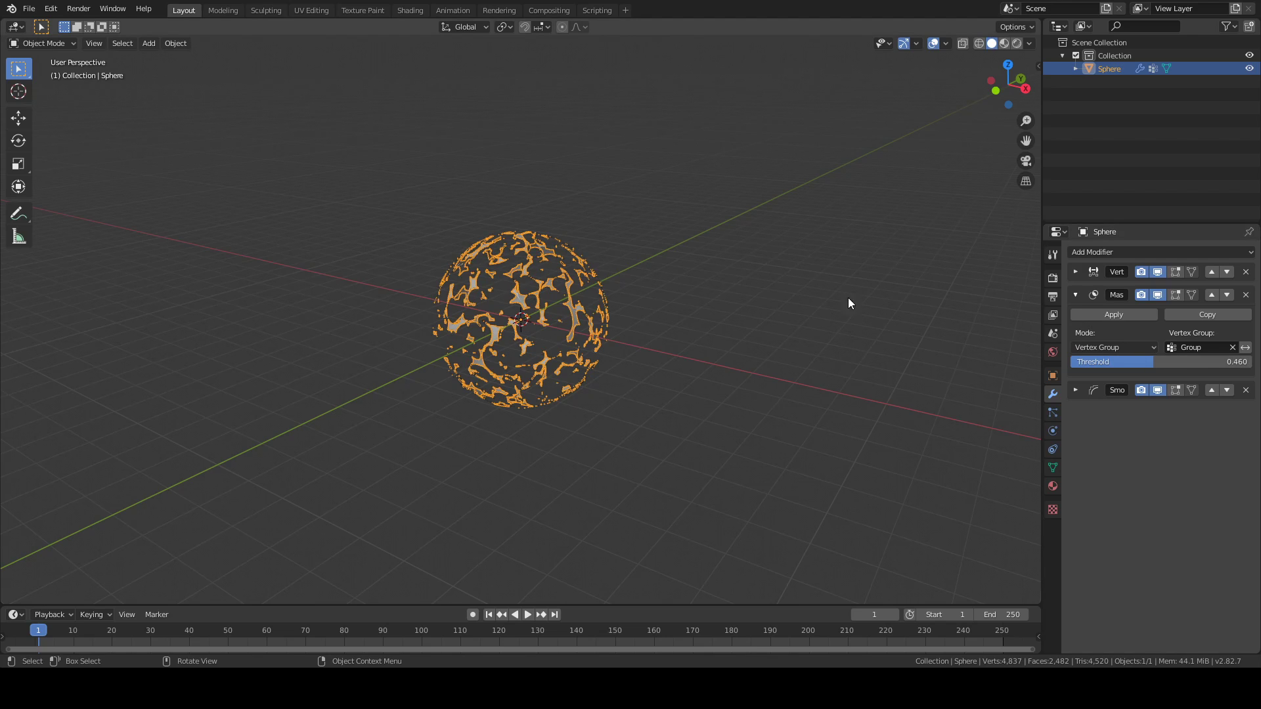
{"action": "middle_click_drag", "start_coordinate": [847, 300], "coordinate": [636, 281]}
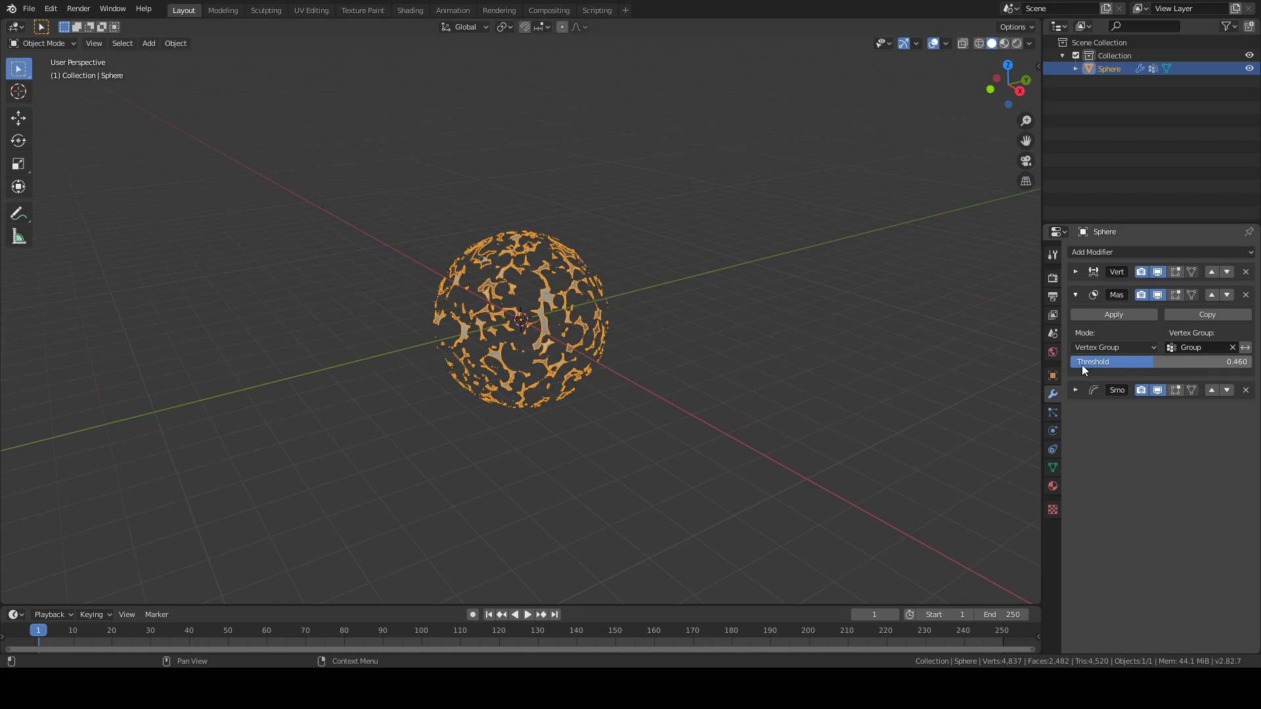
{"action": "scroll", "coordinate": [557, 301], "scroll_direction": "up", "scroll_amount": 4}
{"action": "middle_click_drag", "start_coordinate": [557, 301], "coordinate": [611, 302]}
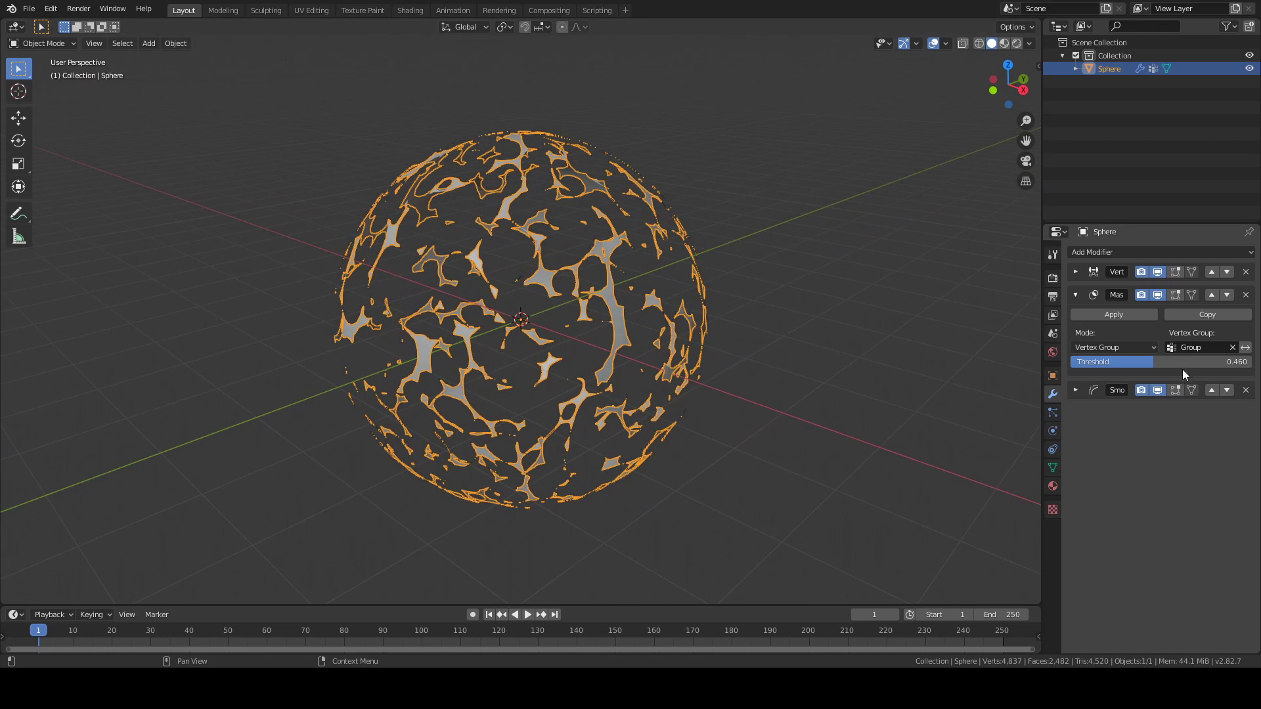
{"action": "left_click_drag", "start_coordinate": [1183, 365], "coordinate": [1189, 366]}
{"action": "middle_click_drag", "start_coordinate": [833, 311], "coordinate": [798, 309]}
{"action": "scroll", "coordinate": [800, 309], "scroll_direction": "down", "scroll_amount": 2}
{"action": "left_click", "coordinate": [1202, 362]}
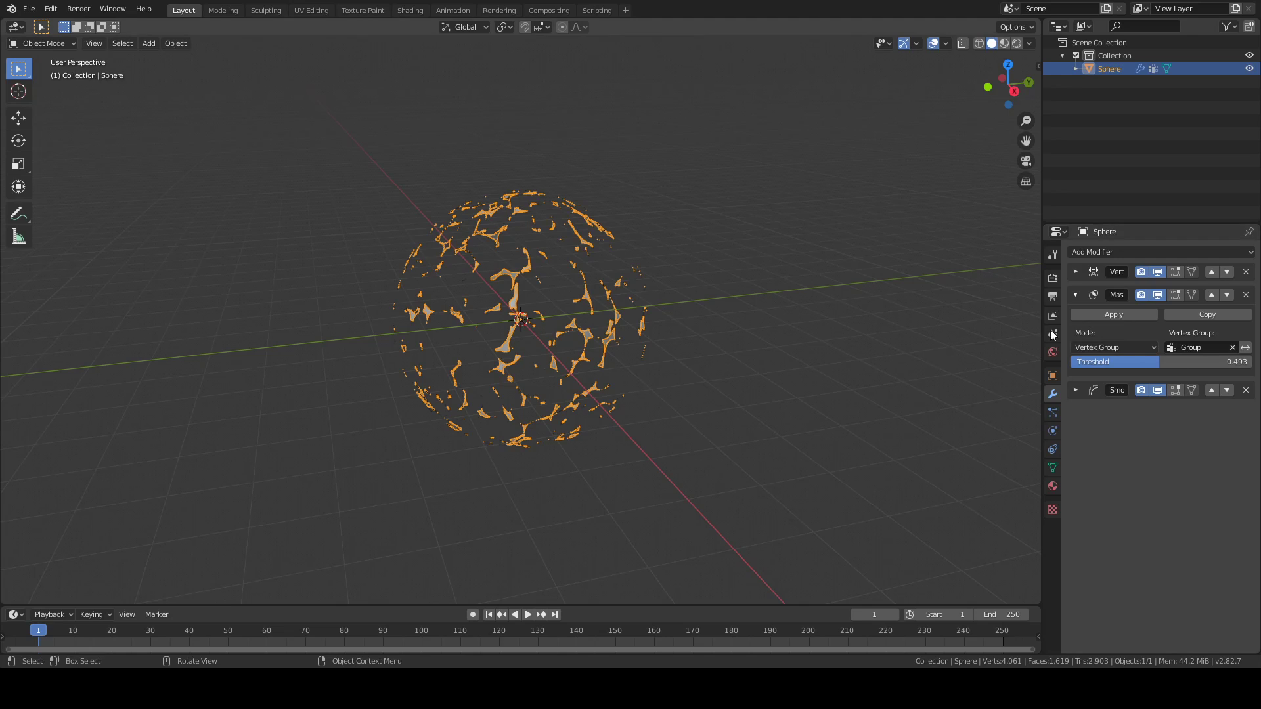
Step: Add a Simple Deform modifier in Twist mode to the sphere and set its angle to 360°
{"action": "left_click", "coordinate": [1180, 252]}
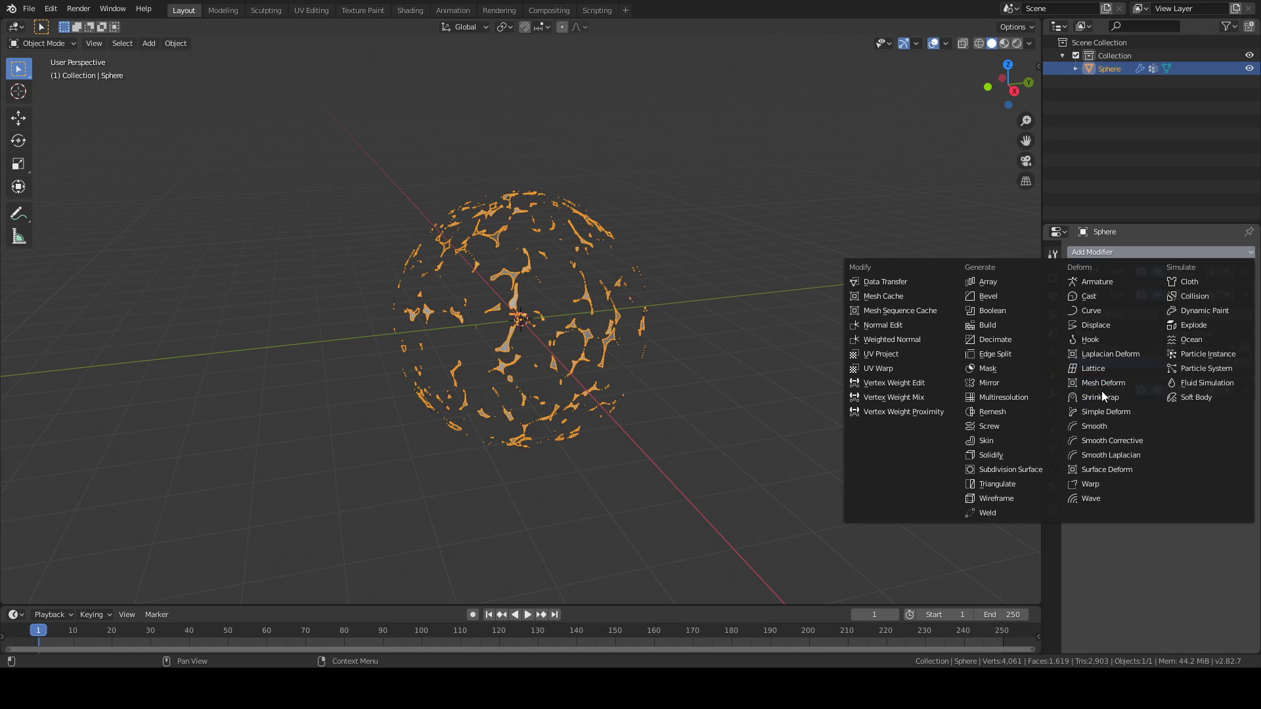
{"action": "left_click", "coordinate": [1103, 414]}
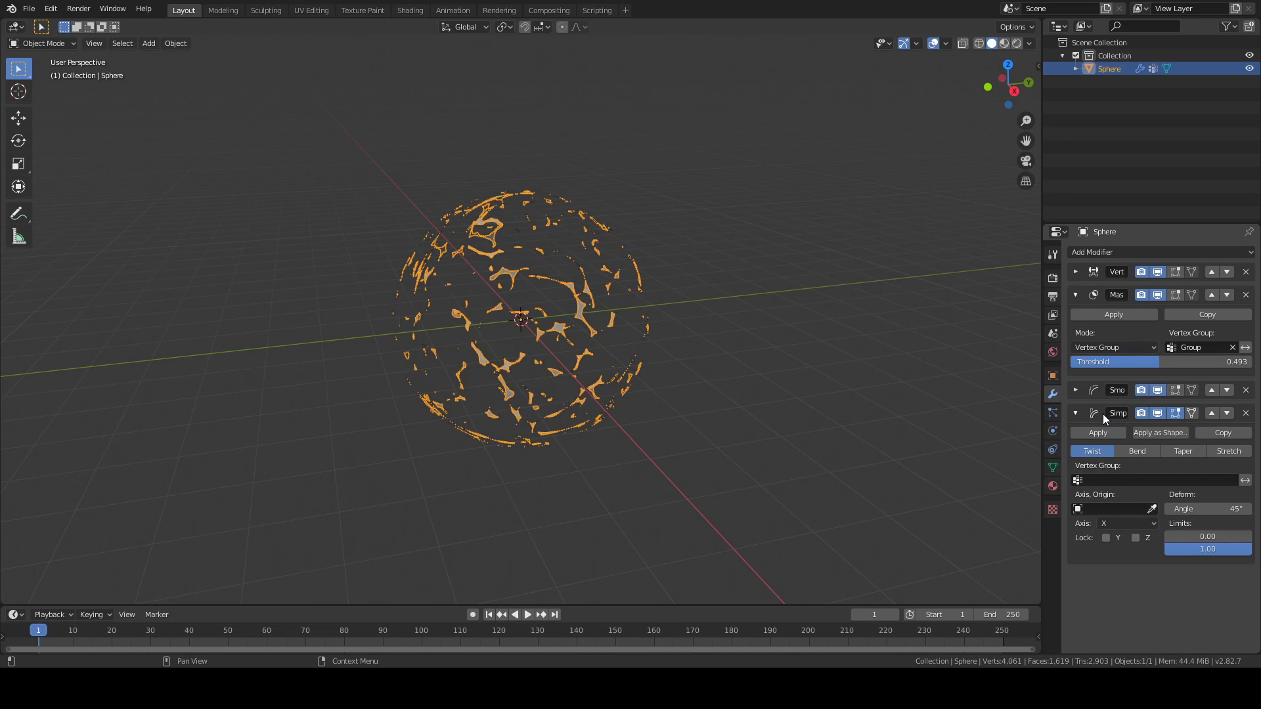
{"action": "left_click", "coordinate": [1076, 295]}
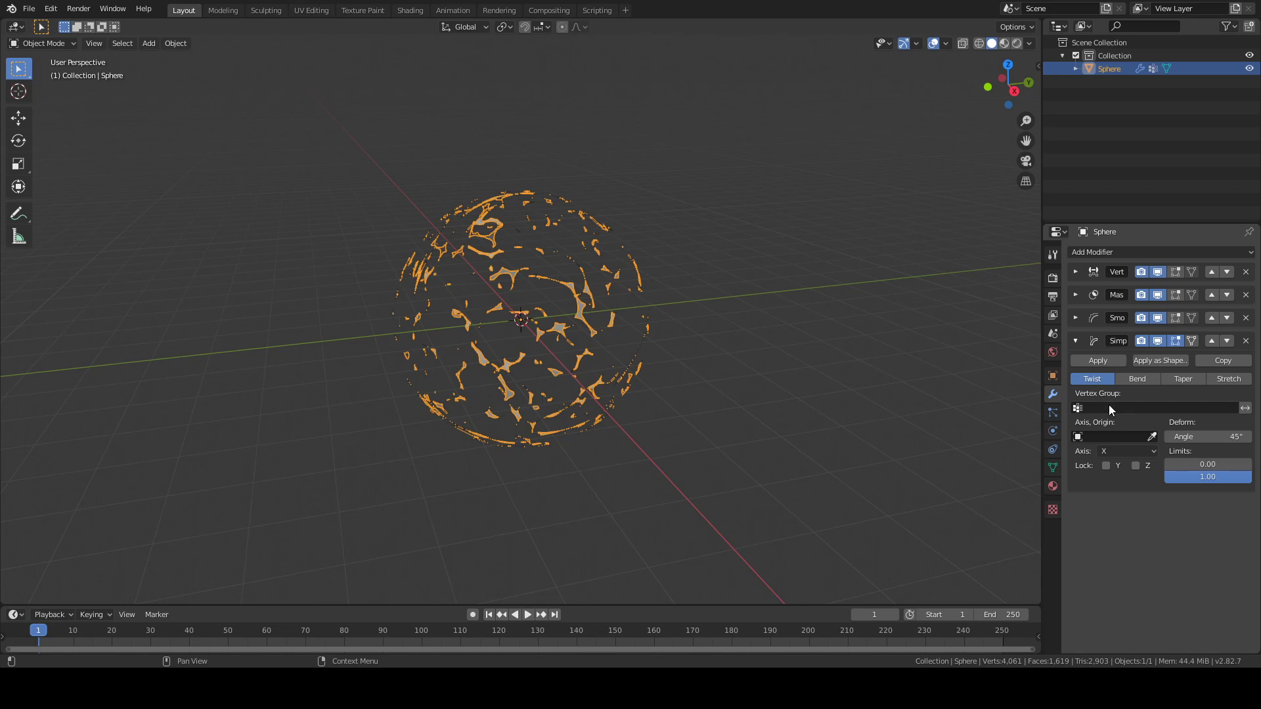
{"action": "left_click", "coordinate": [1183, 437]}
{"action": "type", "text": "360"}
{"action": "key", "text": "Return"}
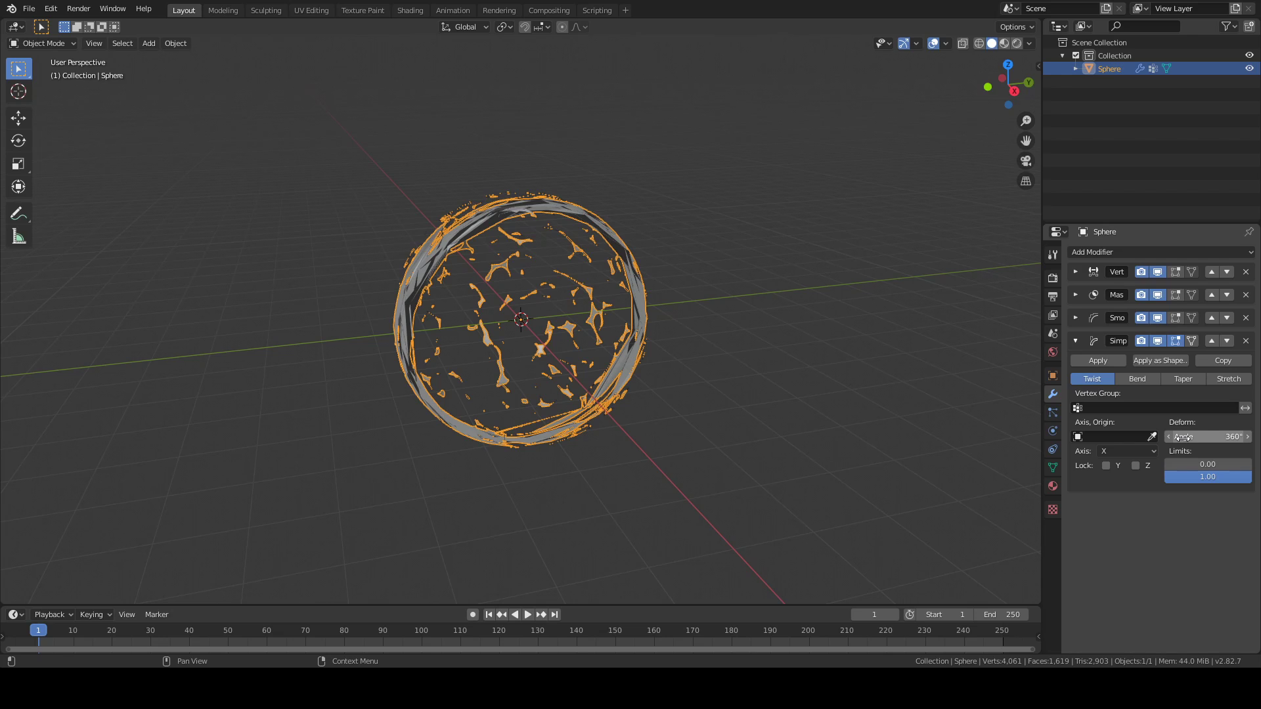
Step: Set the Simple Deform twist axis to Z and collapse the modifier
{"action": "middle_click_drag", "start_coordinate": [986, 401], "coordinate": [902, 399]}
{"action": "left_click", "coordinate": [1123, 451]}
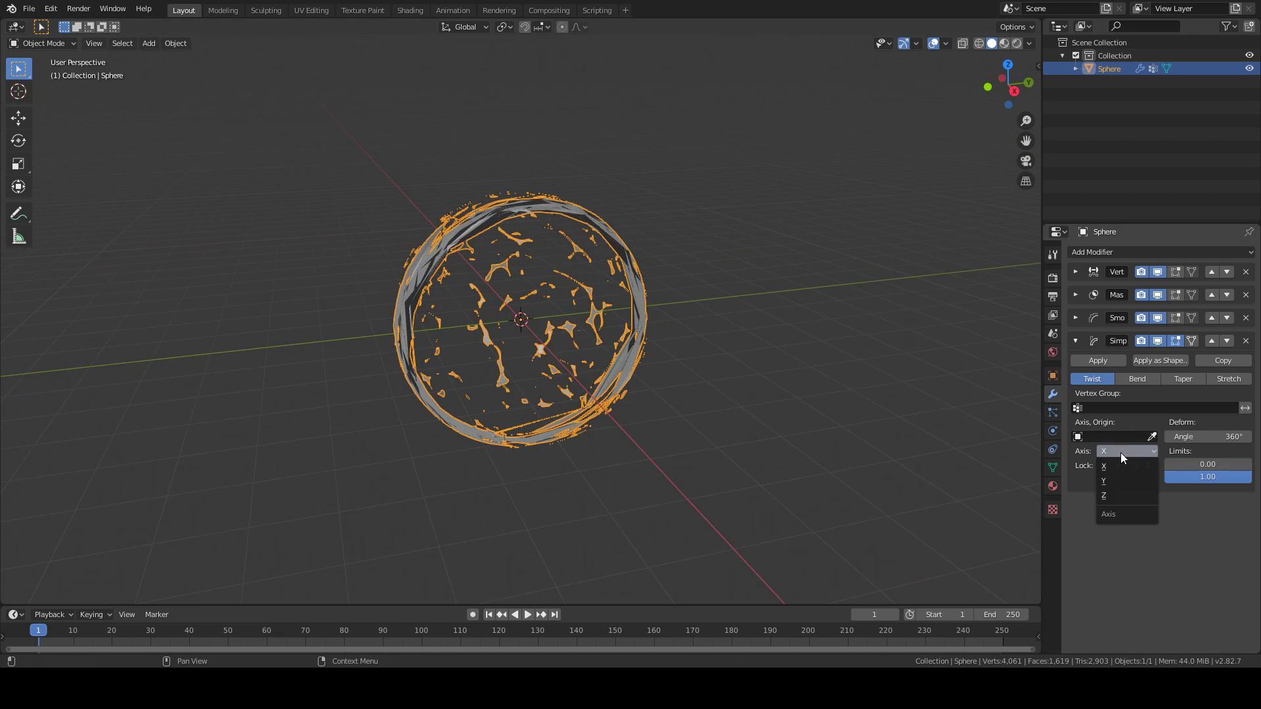
{"action": "left_click", "coordinate": [1125, 490]}
{"action": "left_click", "coordinate": [740, 362]}
{"action": "middle_click_drag", "start_coordinate": [739, 361], "coordinate": [518, 281]}
{"action": "left_click", "coordinate": [500, 322]}
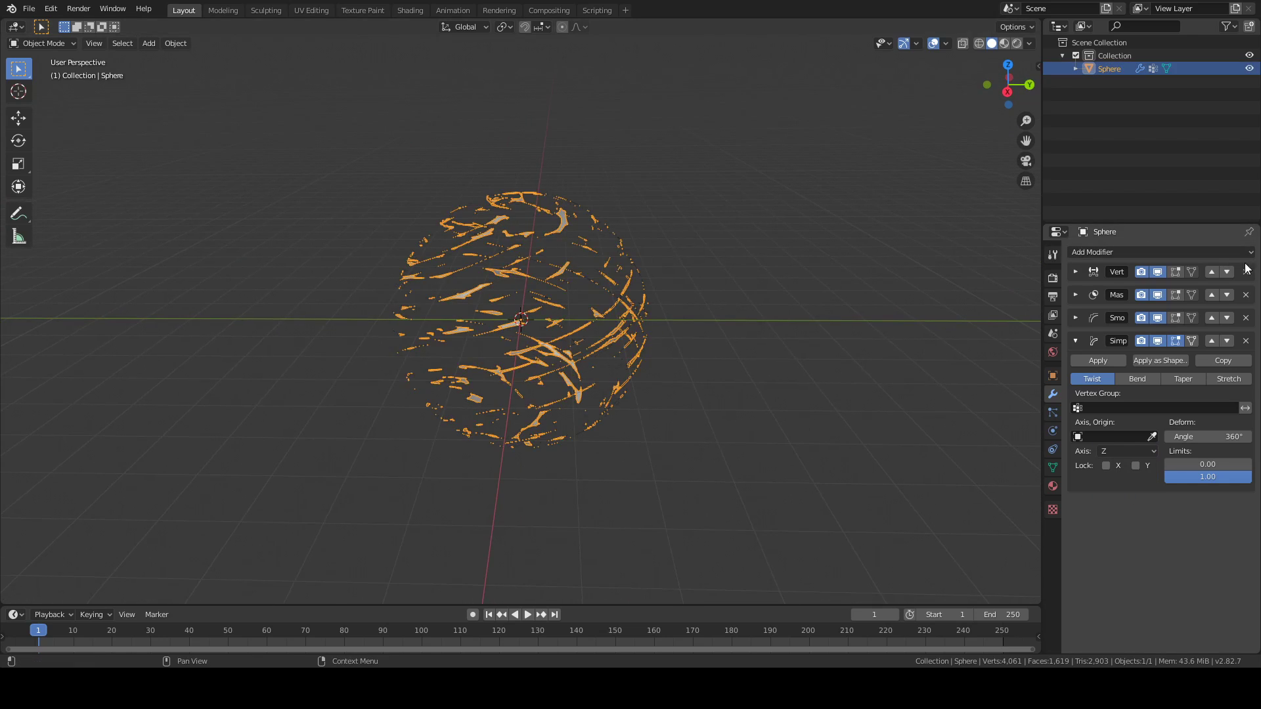
{"action": "left_click", "coordinate": [1076, 341]}
Step: Lower the Mask modifier's threshold to about 0.453 and collapse the modifier
{"action": "left_click", "coordinate": [1076, 295]}
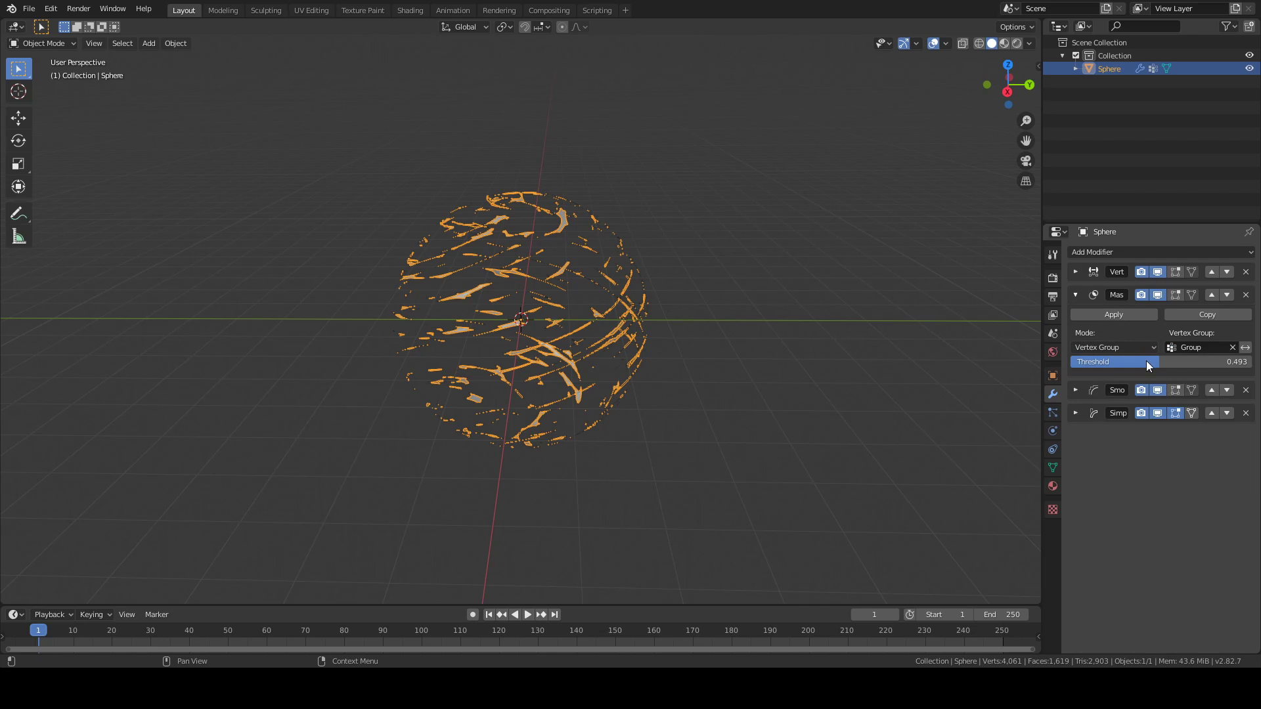
{"action": "left_click_drag", "start_coordinate": [1148, 366], "coordinate": [1140, 366]}
{"action": "left_click", "coordinate": [917, 325]}
{"action": "middle_click_drag", "start_coordinate": [916, 325], "coordinate": [893, 304]}
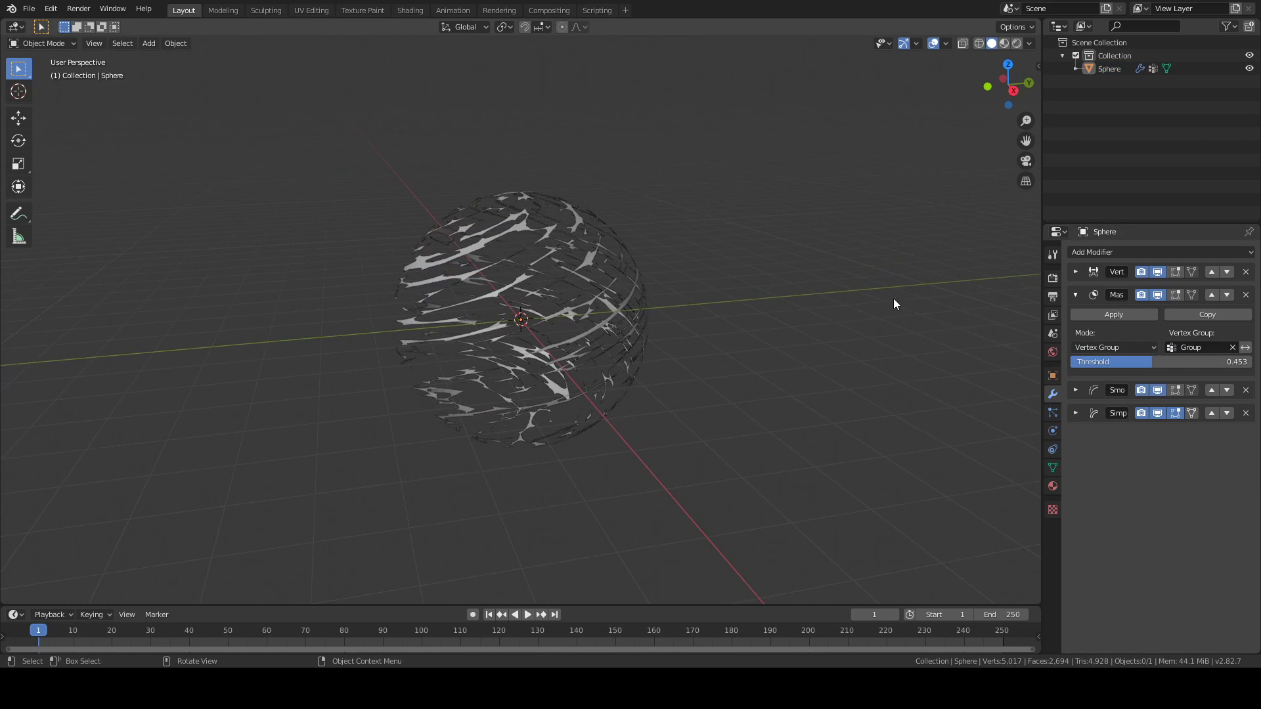
{"action": "left_click", "coordinate": [1180, 361]}
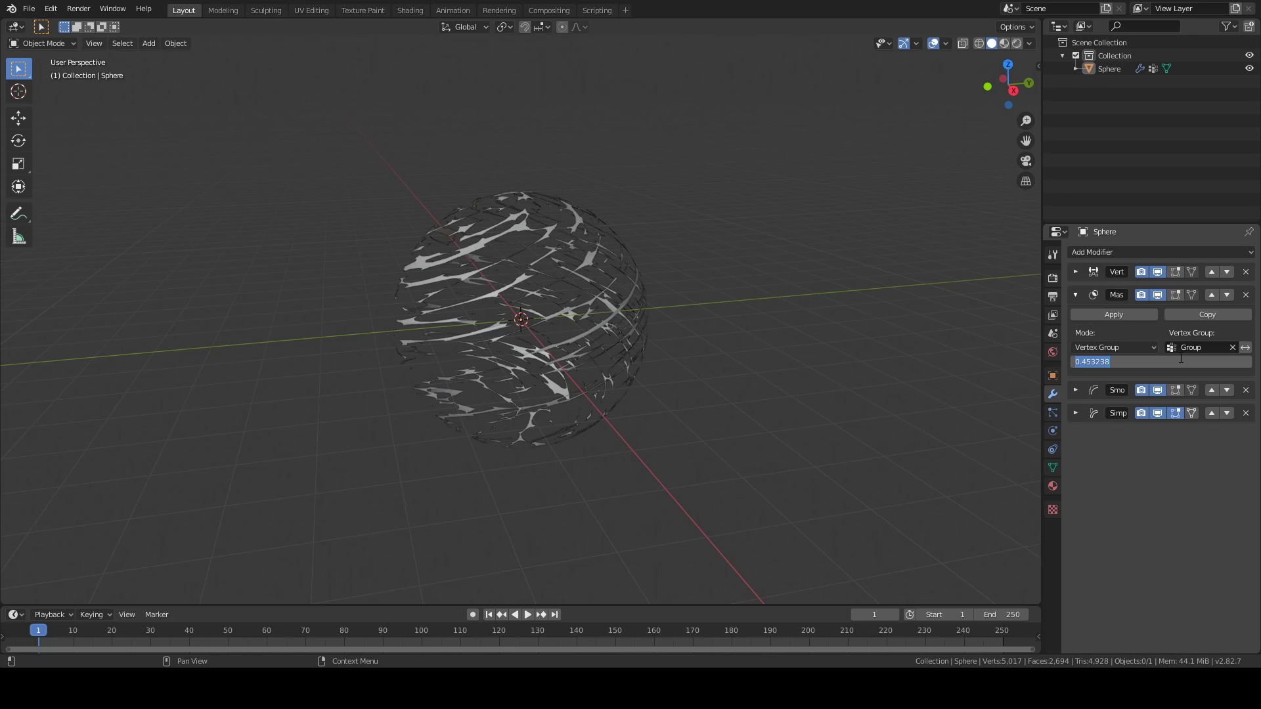
{"action": "key", "text": "Return"}
{"action": "left_click", "coordinate": [1076, 295]}
{"action": "middle_click_drag", "start_coordinate": [1025, 286], "coordinate": [647, 236]}
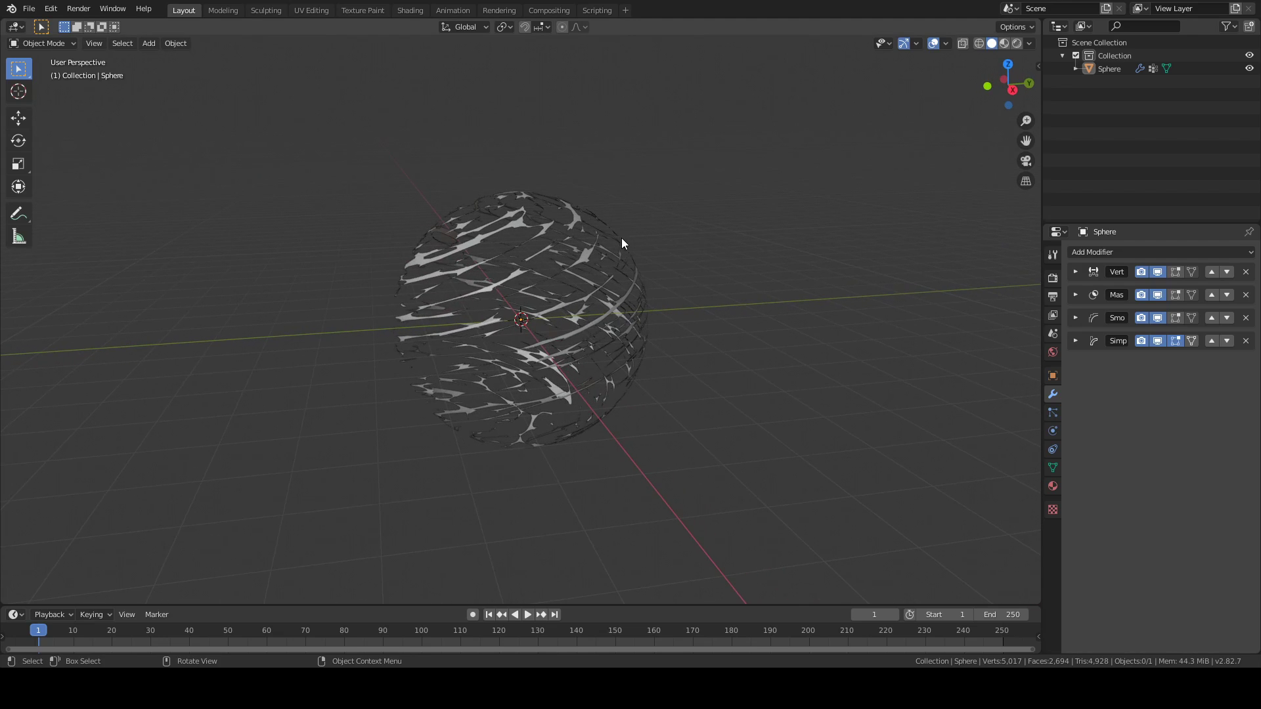
{"action": "left_click", "coordinate": [622, 243]}
{"action": "key", "text": "Tab"}
{"action": "key", "text": "Tab"}
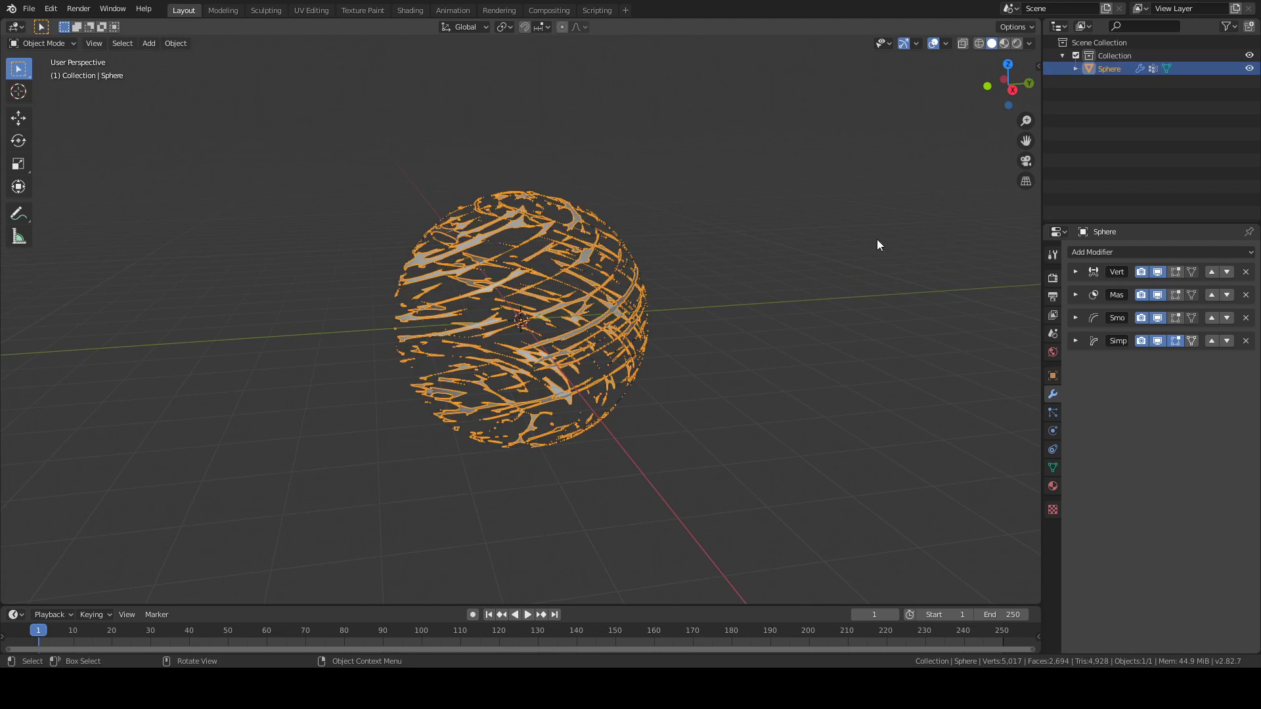
{"action": "left_click", "coordinate": [877, 239]}
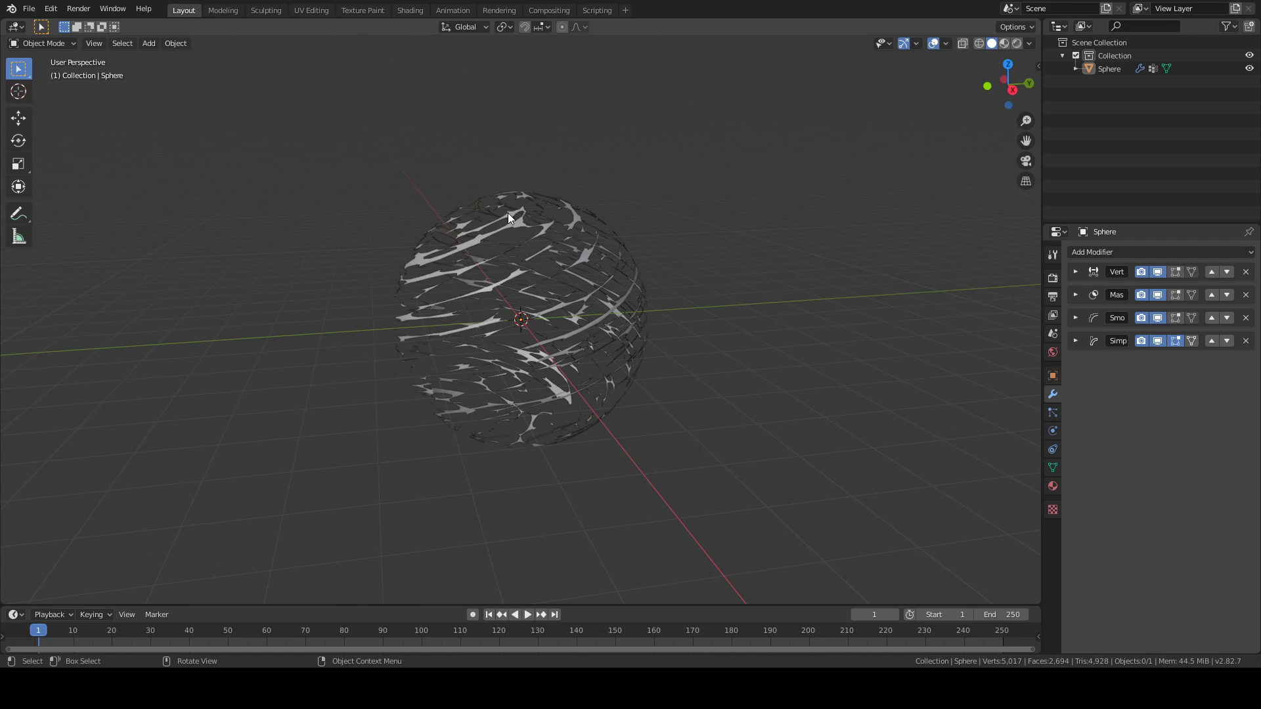
{"action": "middle_click_drag", "start_coordinate": [509, 217], "coordinate": [566, 250]}
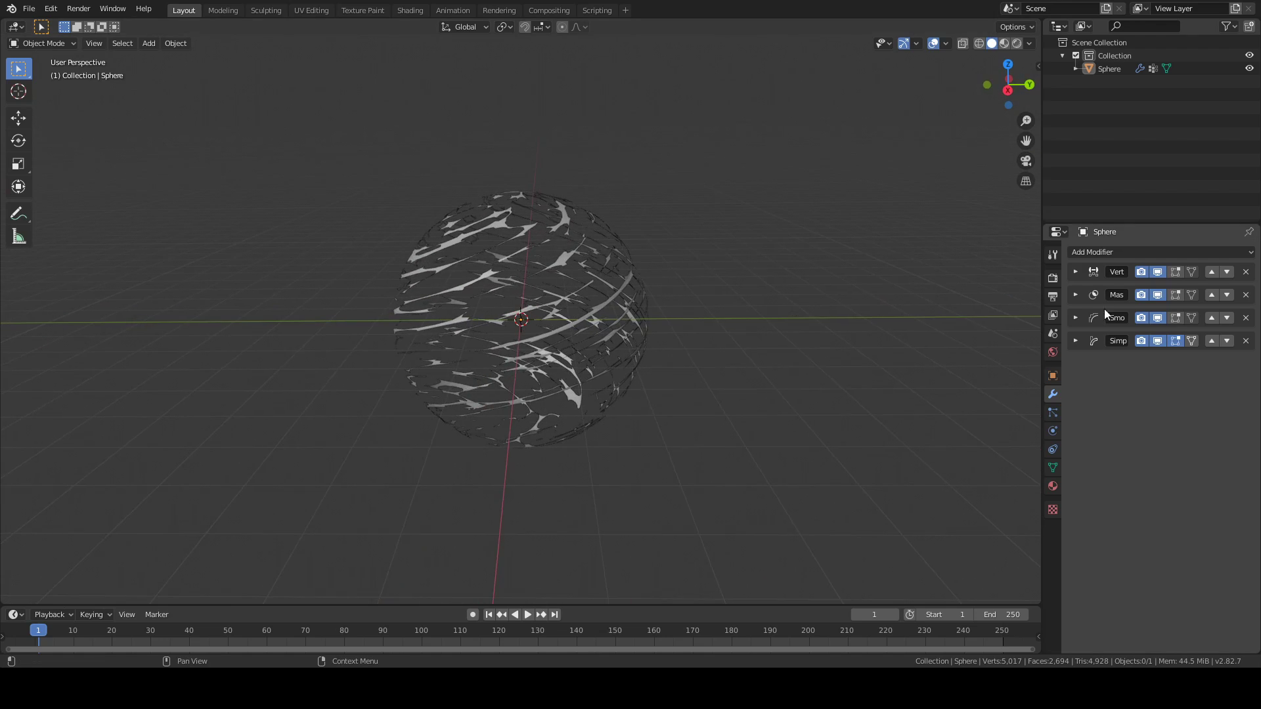
Step: Apply the Vertex Weight Edit, Mask, Smooth and Simple Deform modifiers to the sphere, from first to last in the stack
{"action": "left_click", "coordinate": [1076, 272]}
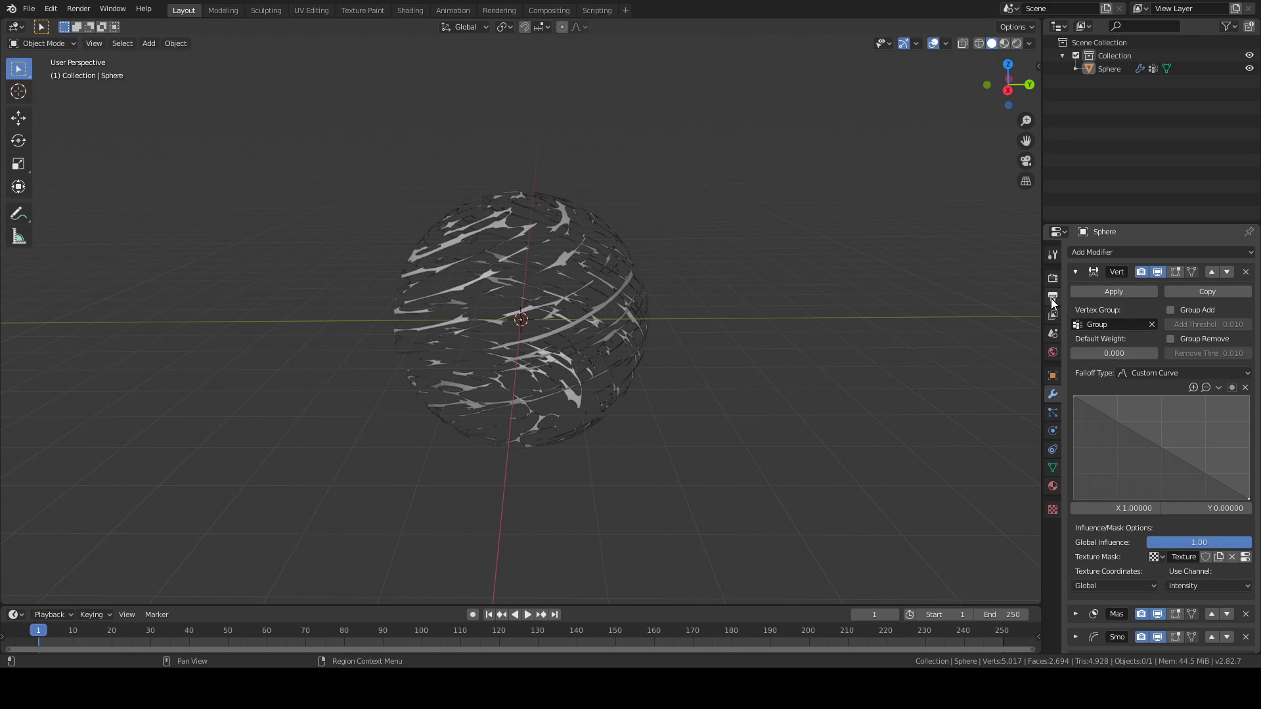
{"action": "left_click", "coordinate": [1091, 290]}
{"action": "left_click", "coordinate": [1075, 272]}
{"action": "left_click", "coordinate": [1083, 290]}
{"action": "left_click", "coordinate": [1075, 272]}
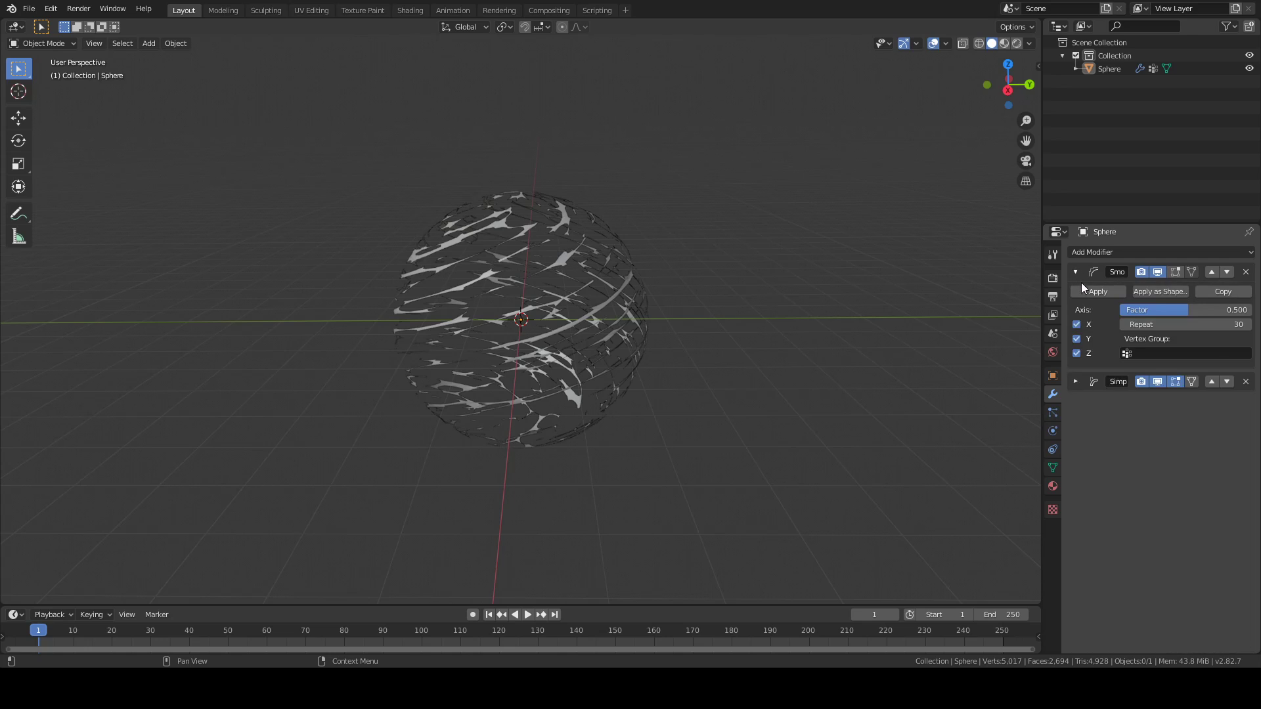
{"action": "left_click", "coordinate": [1084, 290]}
{"action": "left_click", "coordinate": [1075, 272]}
{"action": "left_click", "coordinate": [1084, 290]}
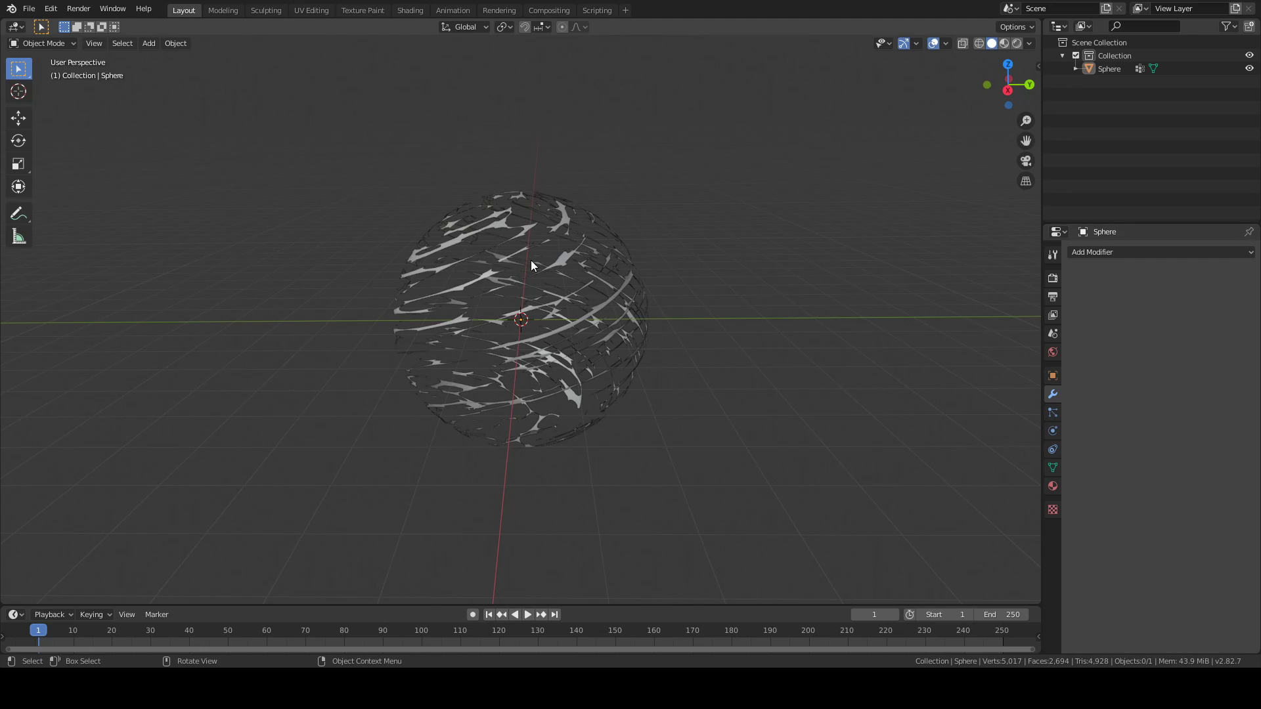
Step: Select the sphere and move it up along the global Z axis by about 1.9 m
{"action": "left_click", "coordinate": [562, 259]}
{"action": "left_click", "coordinate": [18, 118]}
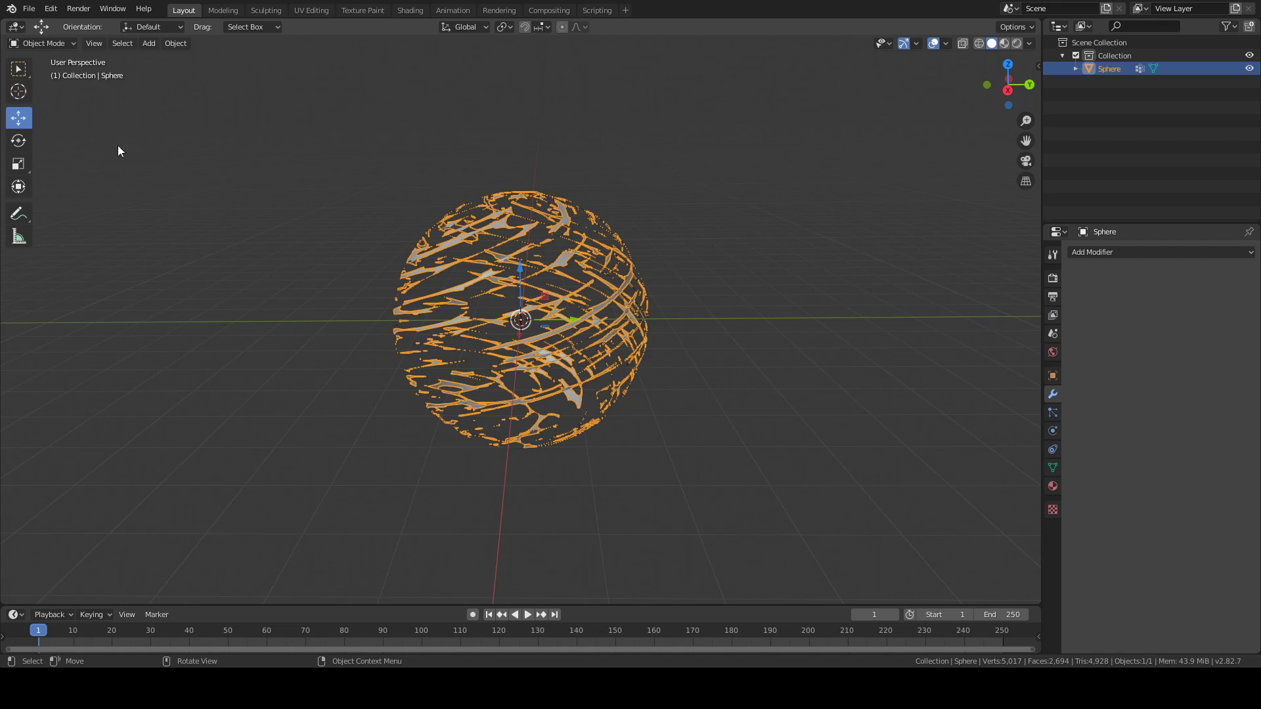
{"action": "key", "text": "g"}
{"action": "key", "text": "z"}
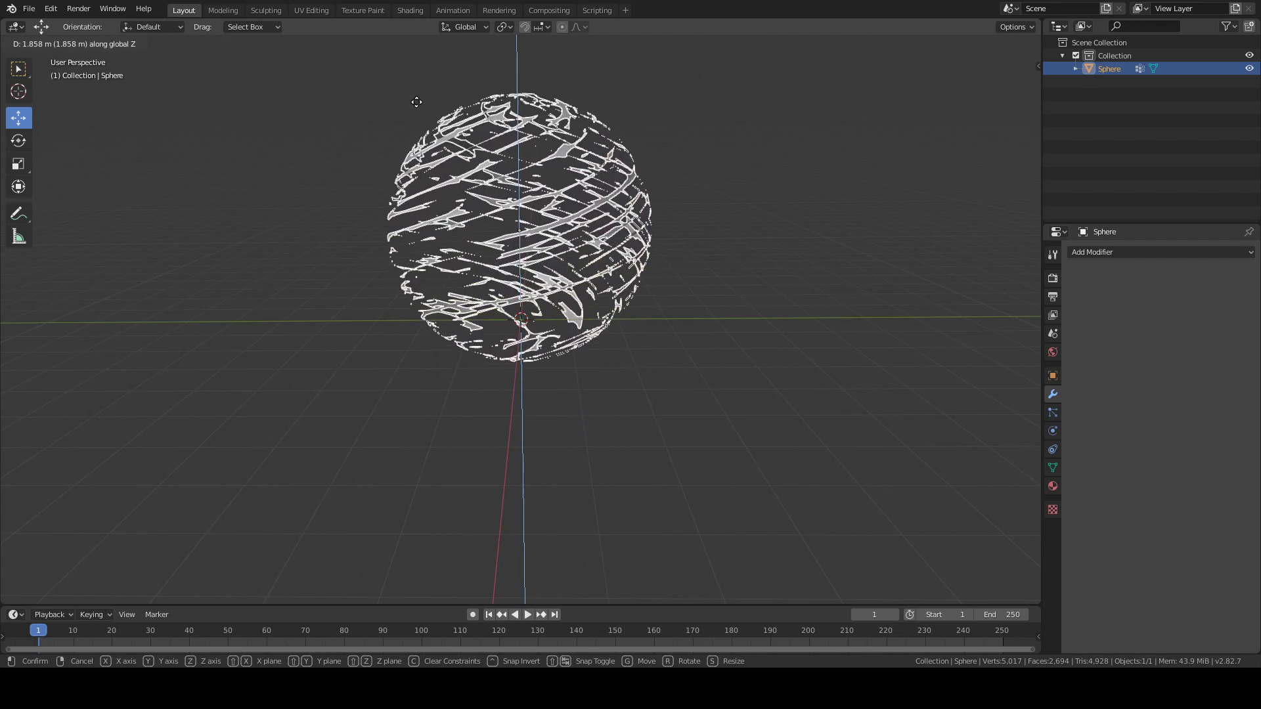
{"action": "left_click", "coordinate": [667, 196]}
{"action": "mouse_move", "coordinate": [668, 192]}
{"action": "middle_mouse_down"}
{"action": "mouse_move", "coordinate": [653, 178]}
{"action": "mouse_move", "coordinate": [663, 181]}
{"action": "middle_mouse_up"}
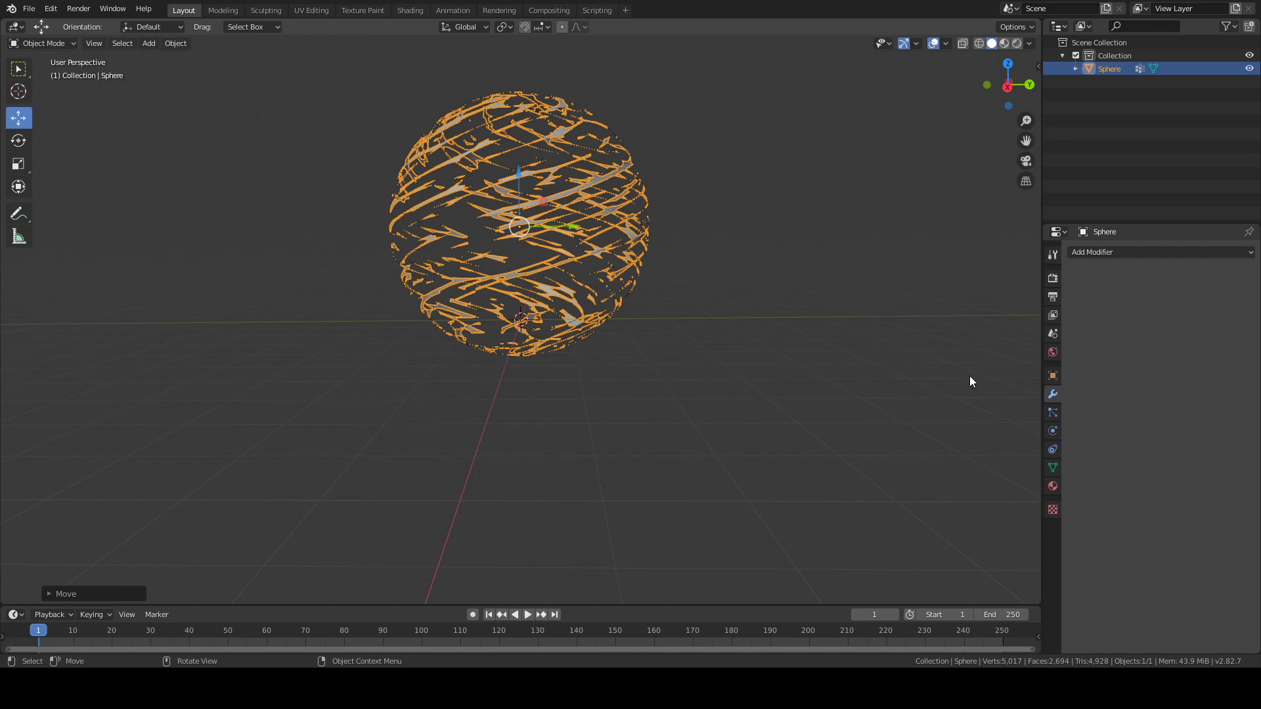
Step: Show the sphere's material properties, switch the viewport shading to Material Preview and deselect the sphere
{"action": "left_click", "coordinate": [1053, 486]}
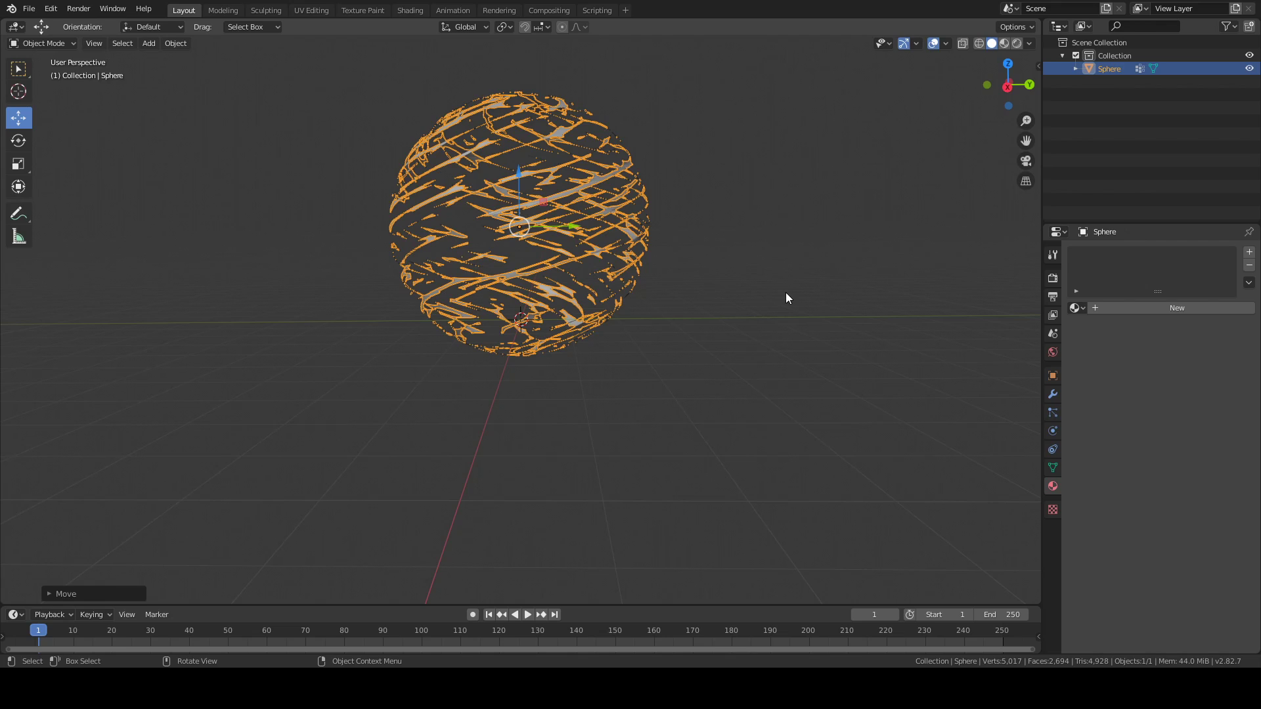
{"action": "key", "text": "z"}
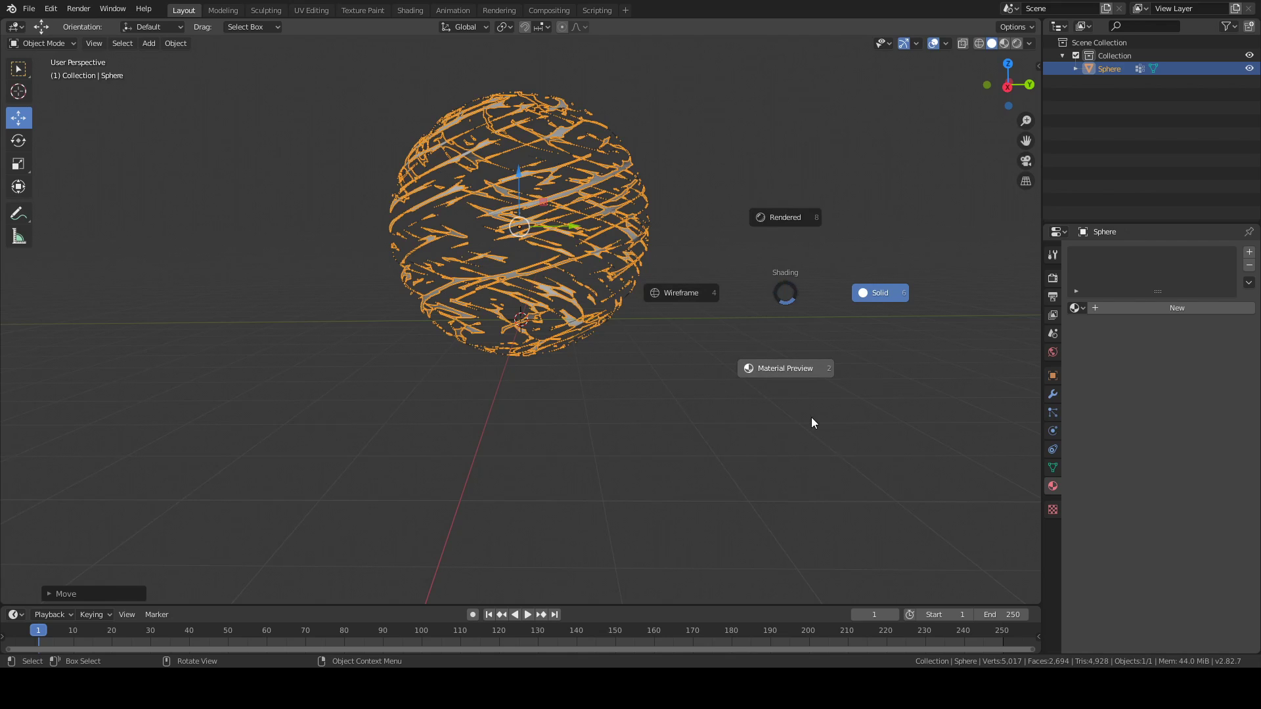
{"action": "left_click", "coordinate": [772, 391]}
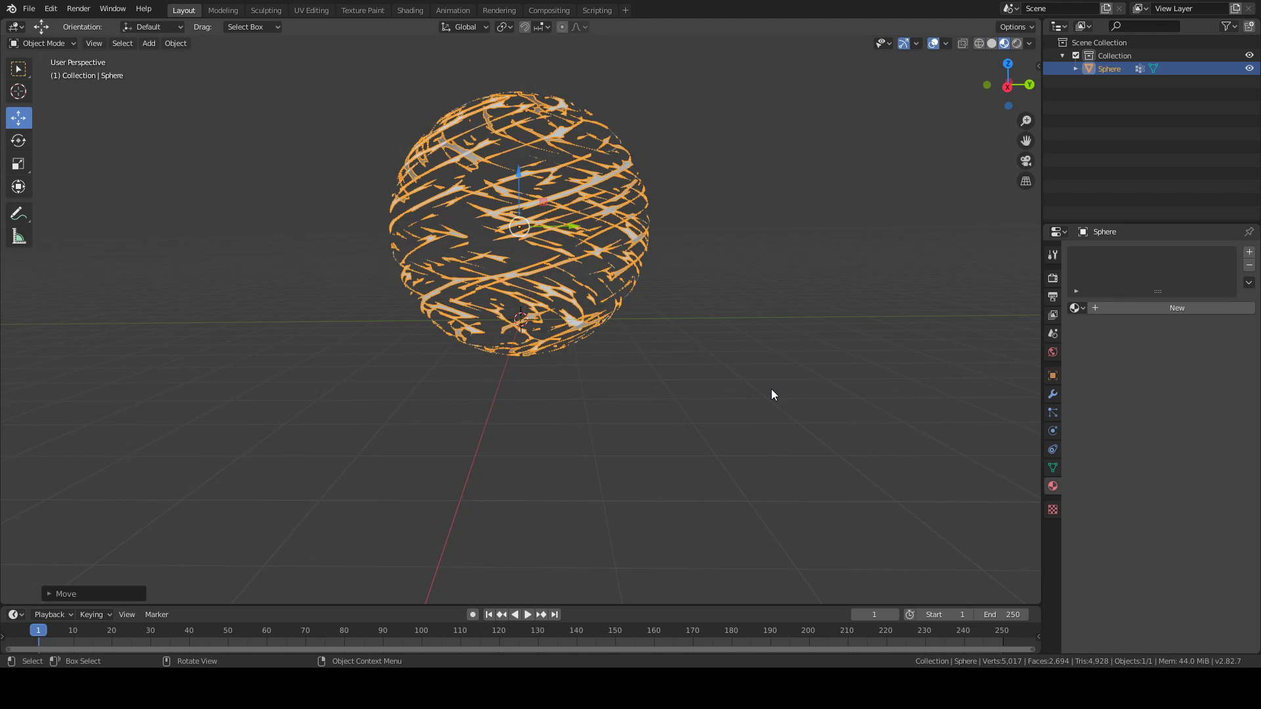
{"action": "left_click", "coordinate": [772, 390]}
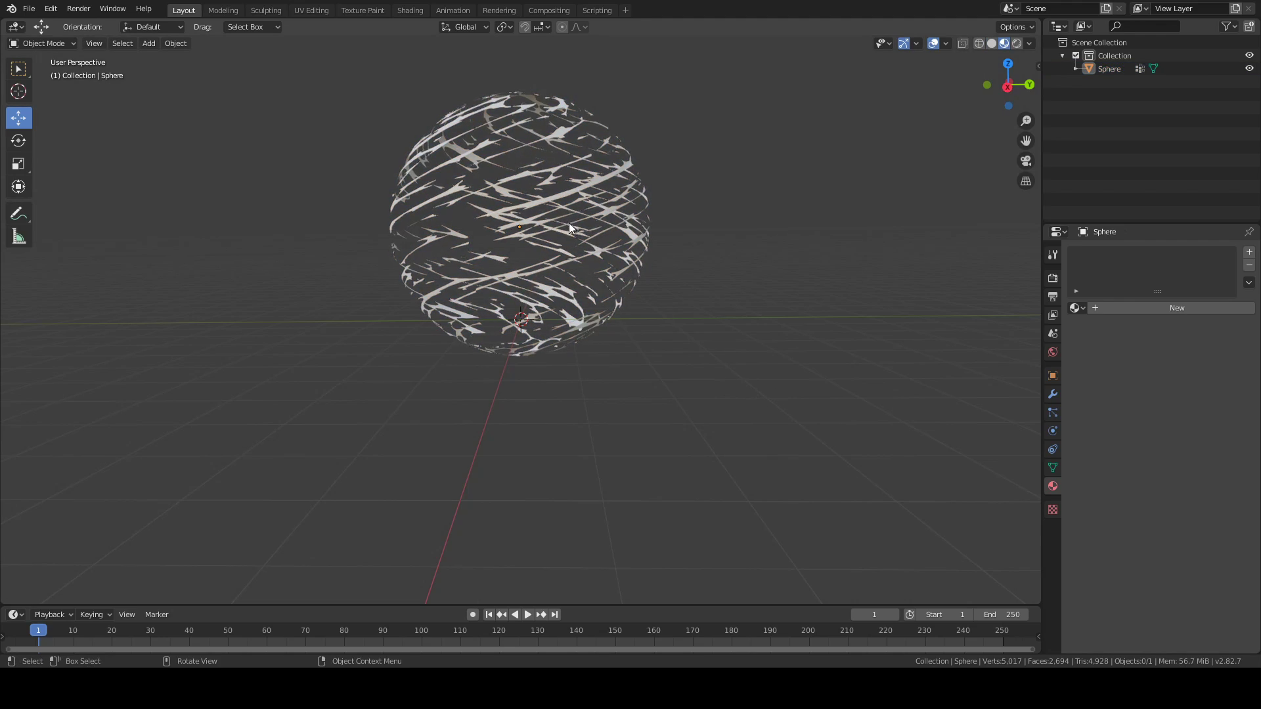
Step: Create a new material on the sphere with an Emission surface and set its strength to 5
{"action": "left_click", "coordinate": [603, 200]}
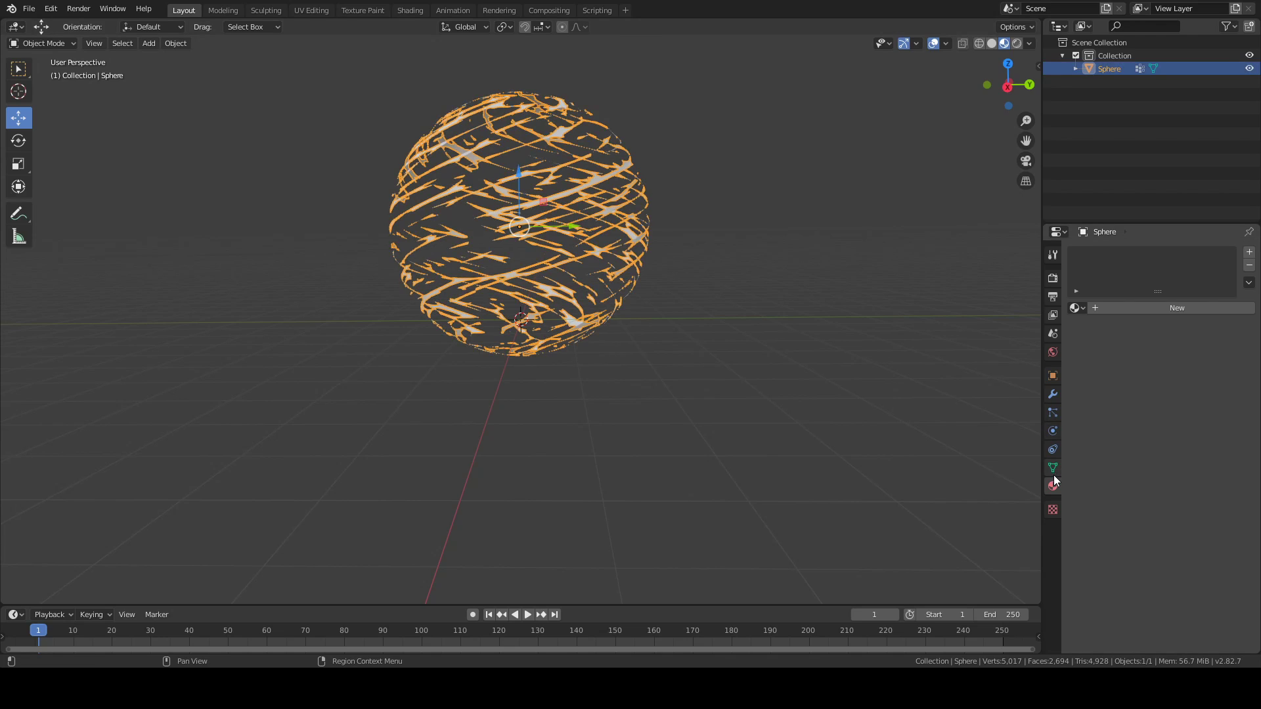
{"action": "left_click", "coordinate": [1114, 309]}
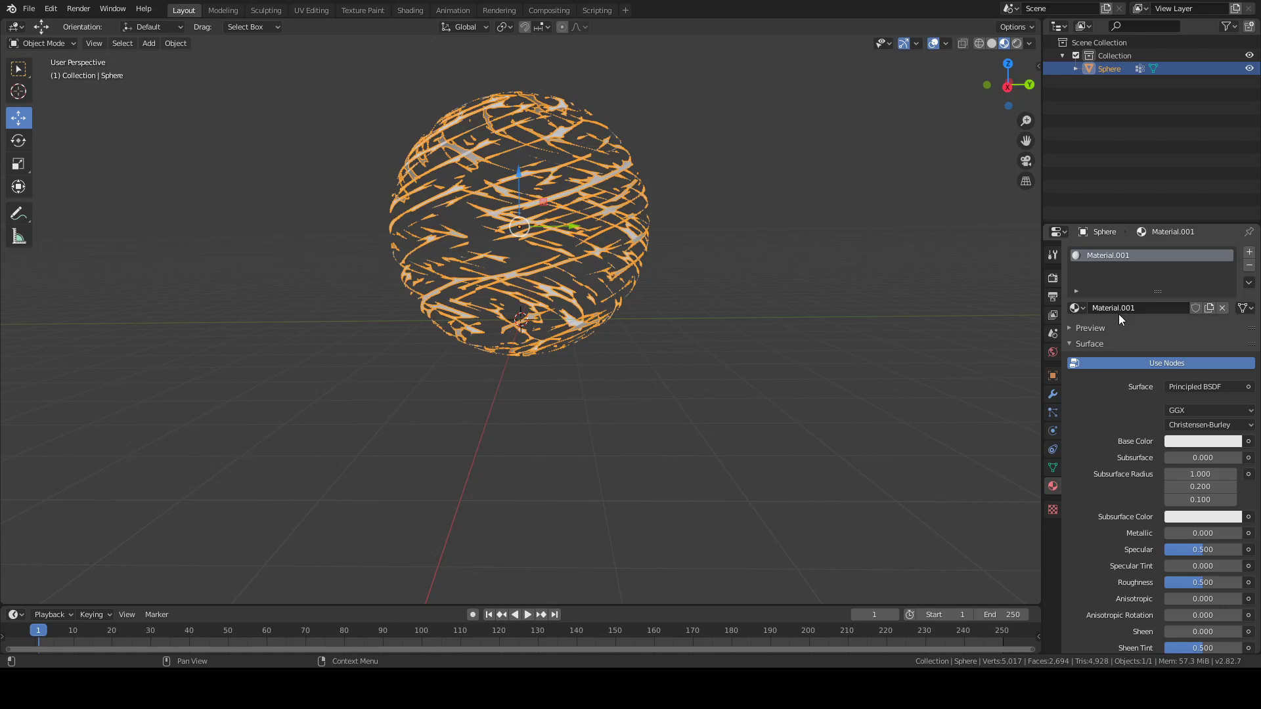
{"action": "left_click", "coordinate": [1203, 386]}
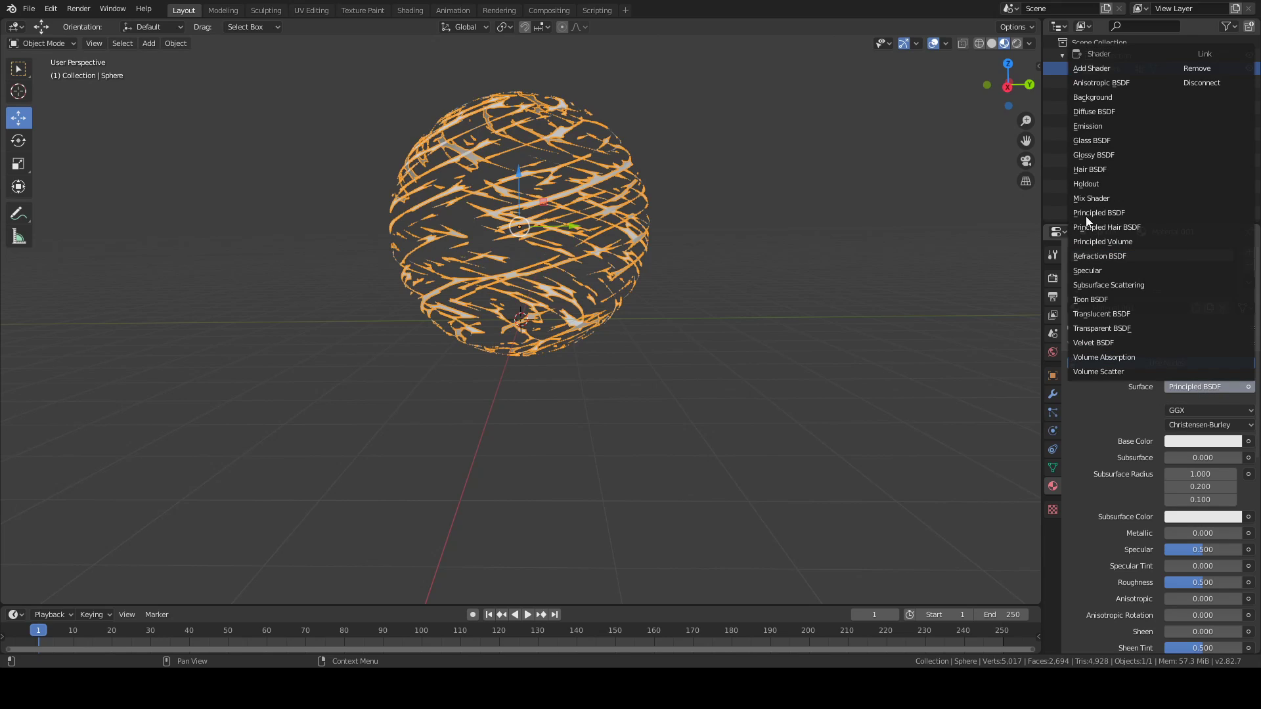
{"action": "left_click", "coordinate": [1101, 127]}
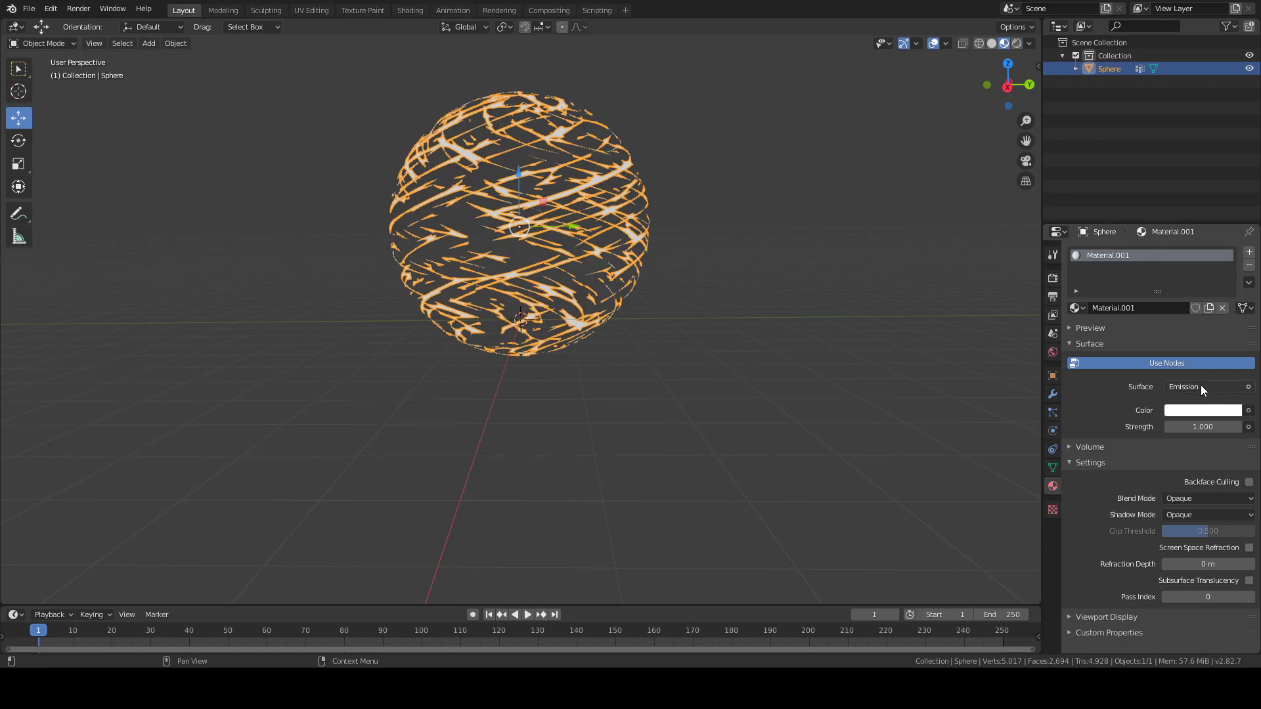
{"action": "left_click", "coordinate": [1209, 426]}
{"action": "type", "text": "5"}
{"action": "key", "text": "Return"}
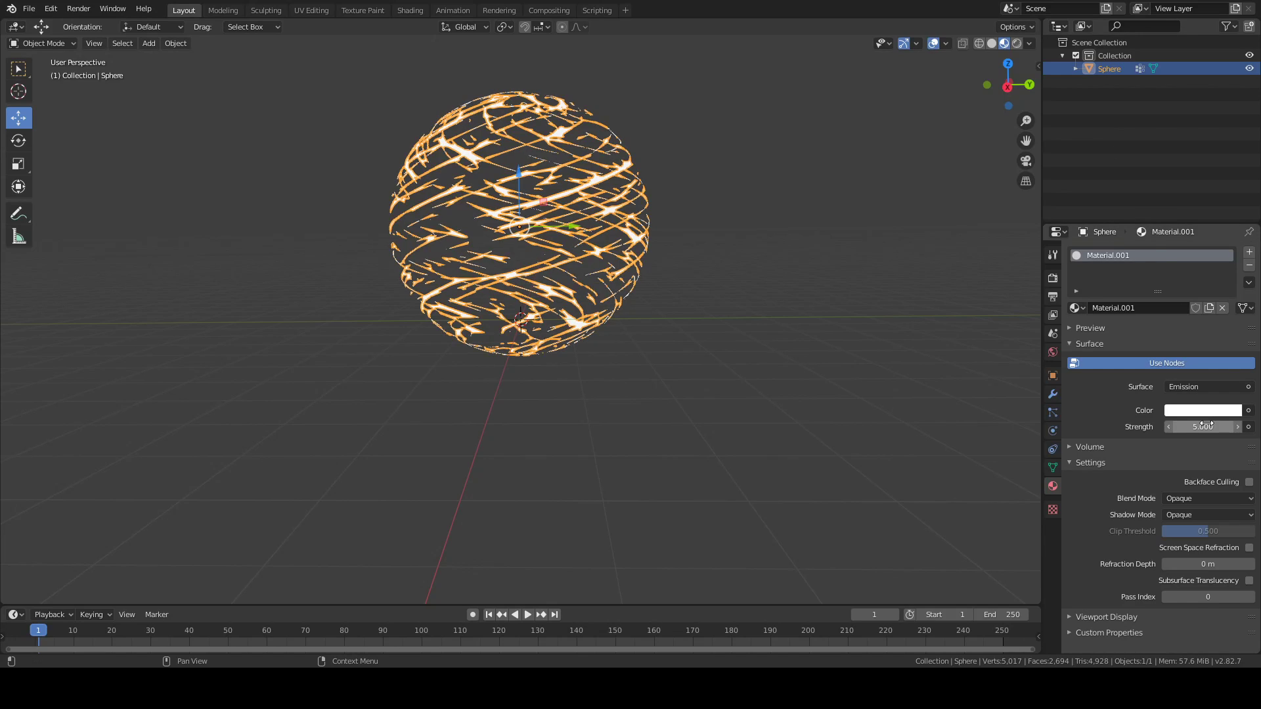
{"action": "left_click", "coordinate": [704, 175]}
{"action": "mouse_move", "coordinate": [704, 175]}
{"action": "middle_mouse_down"}
{"action": "mouse_move", "coordinate": [724, 163]}
{"action": "mouse_move", "coordinate": [707, 171]}
{"action": "middle_mouse_up"}
Step: Change the emission color of the sphere's material to yellow-orange
{"action": "left_click", "coordinate": [1190, 410]}
{"action": "left_click_drag", "start_coordinate": [1168, 277], "coordinate": [1141, 307]}
{"action": "middle_click_drag", "start_coordinate": [1015, 275], "coordinate": [677, 188]}
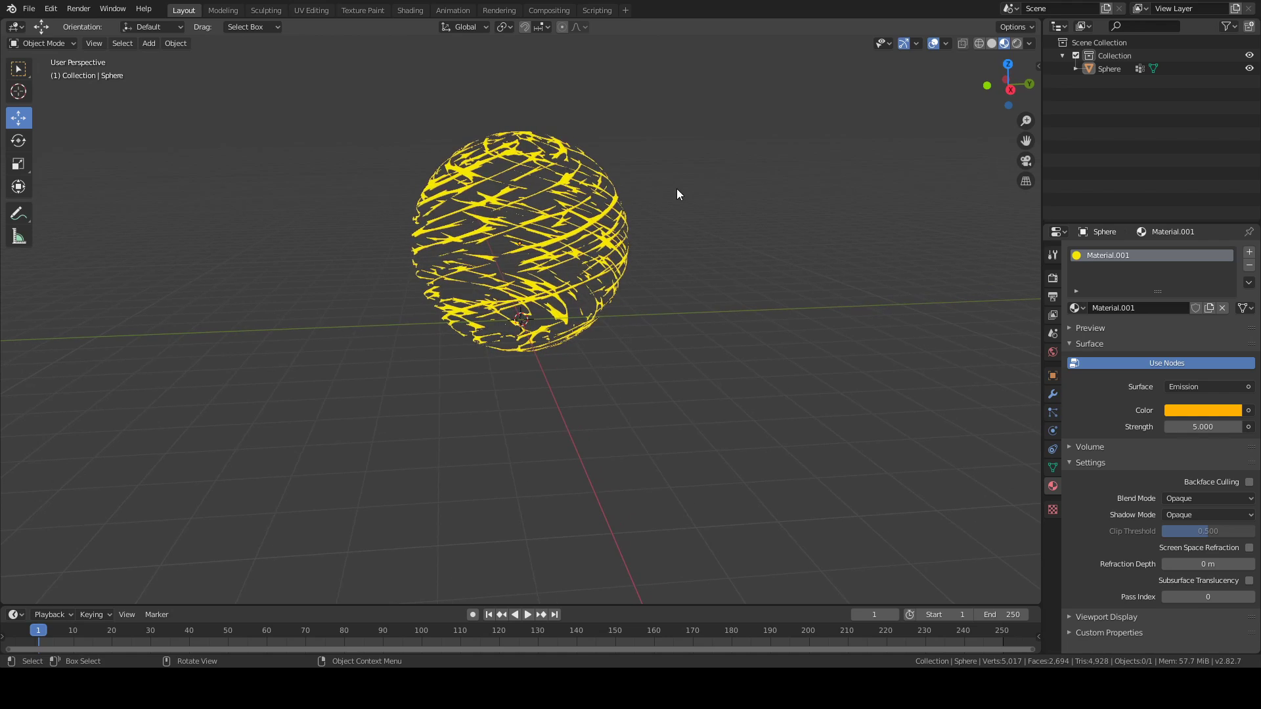
Step: Enable Bloom in the Eevee render settings
{"action": "left_click", "coordinate": [1053, 278]}
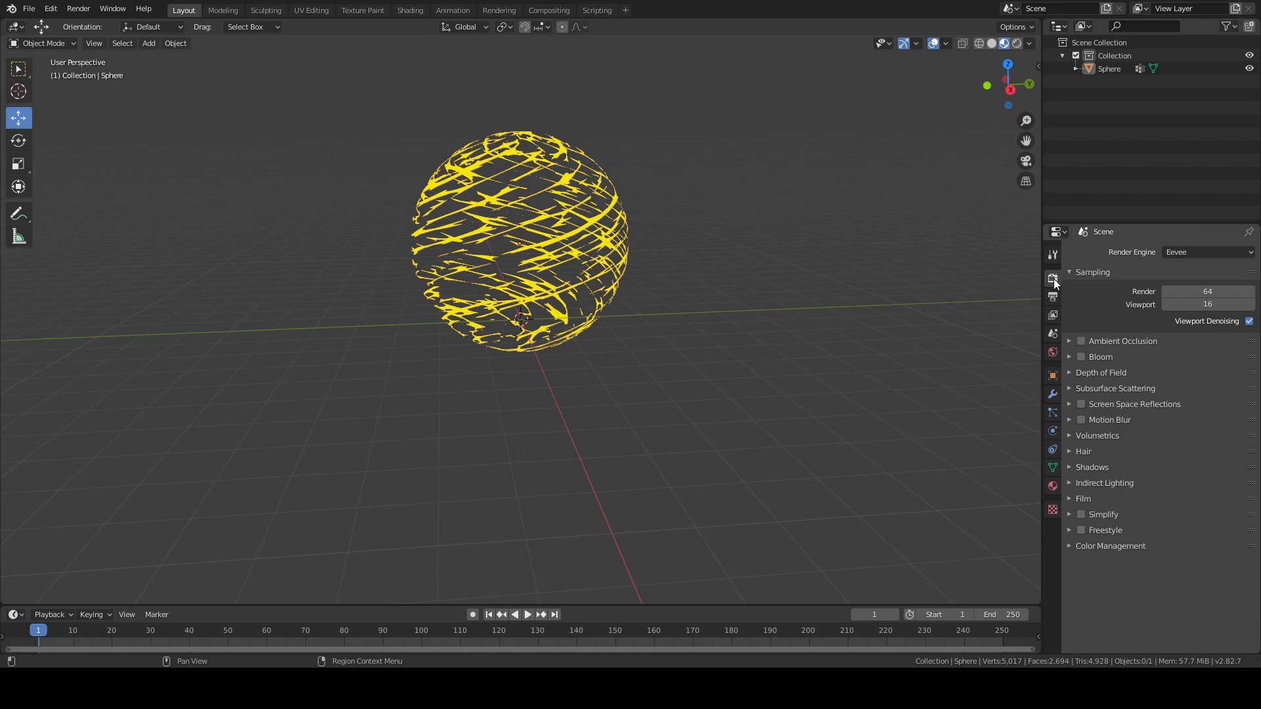
{"action": "left_click", "coordinate": [1082, 356]}
Step: Add a UV sphere and move it up along the Z axis to the center of the striped sphere
{"action": "left_click", "coordinate": [147, 43]}
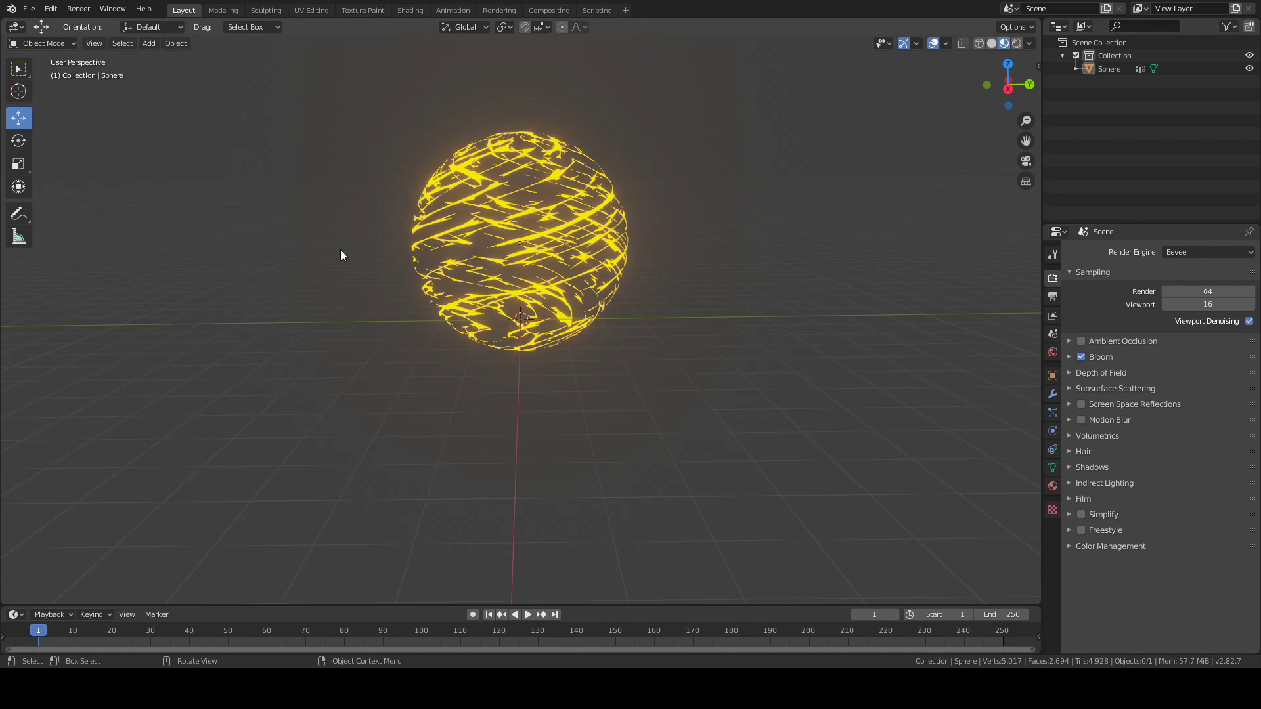
{"action": "key", "text": "shift+a"}
{"action": "mouse_move", "coordinate": [365, 256]}
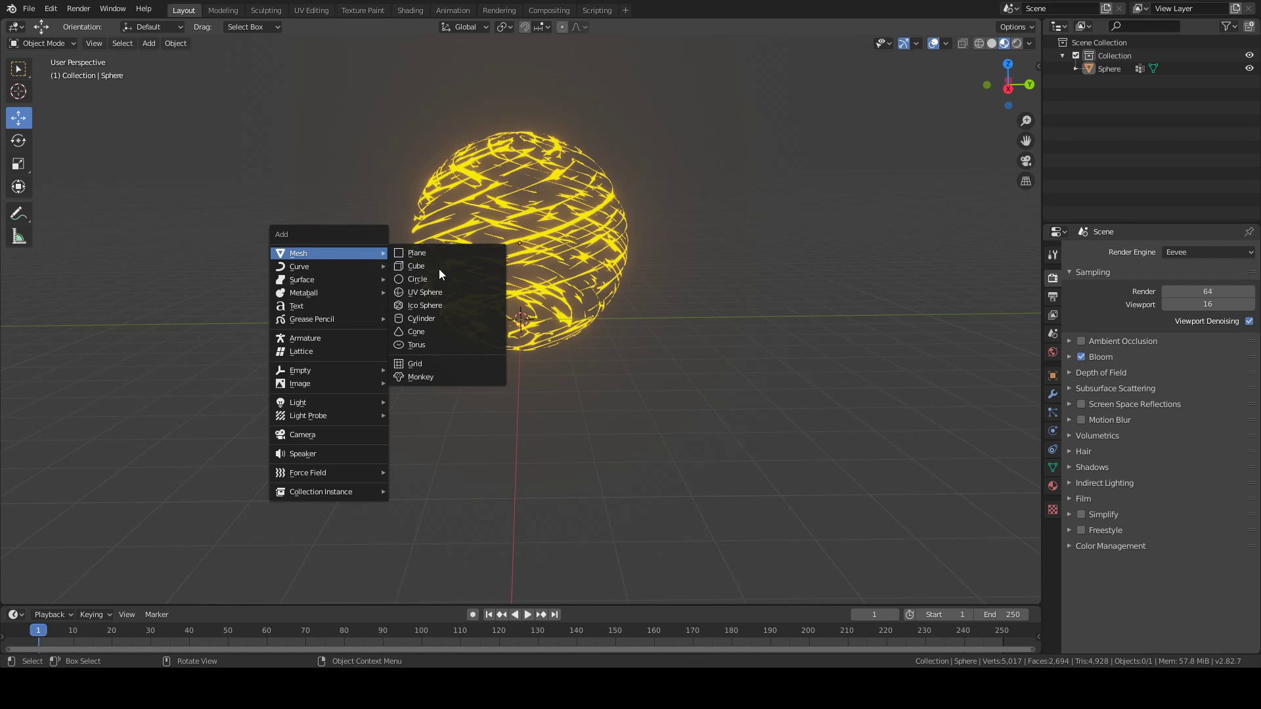
{"action": "left_click", "coordinate": [451, 290]}
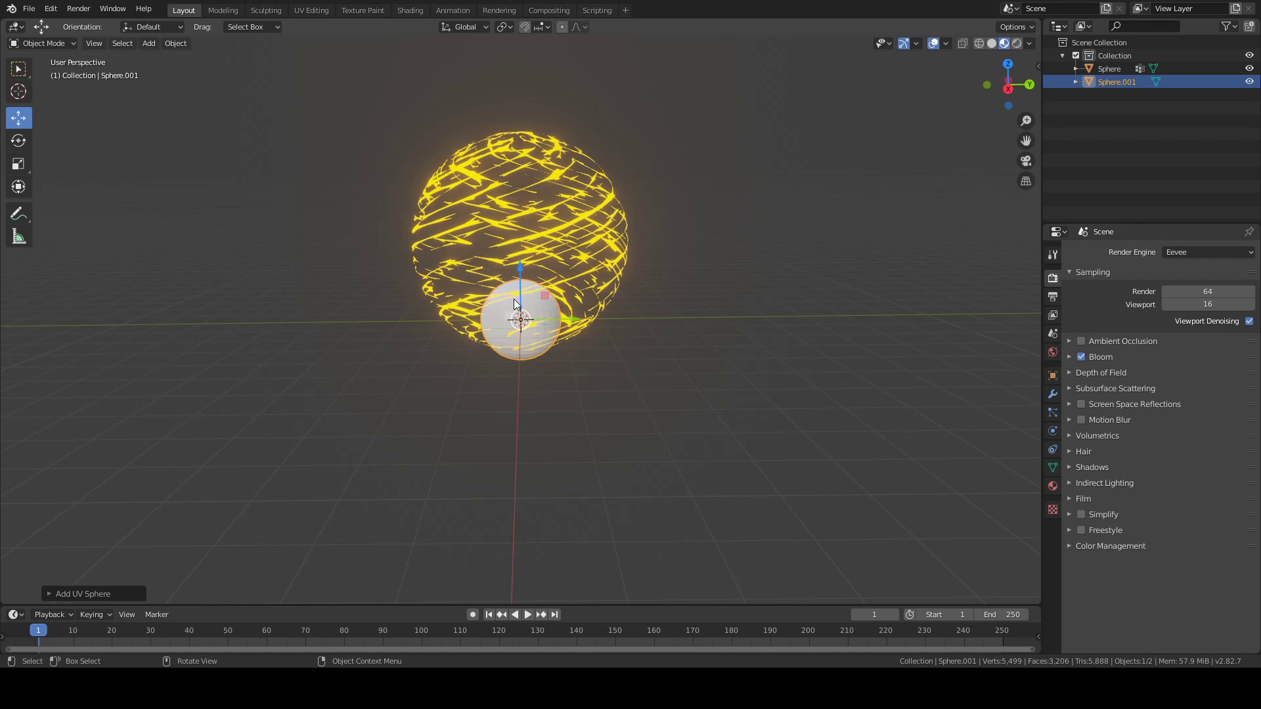
{"action": "left_click_drag", "start_coordinate": [520, 284], "coordinate": [514, 200]}
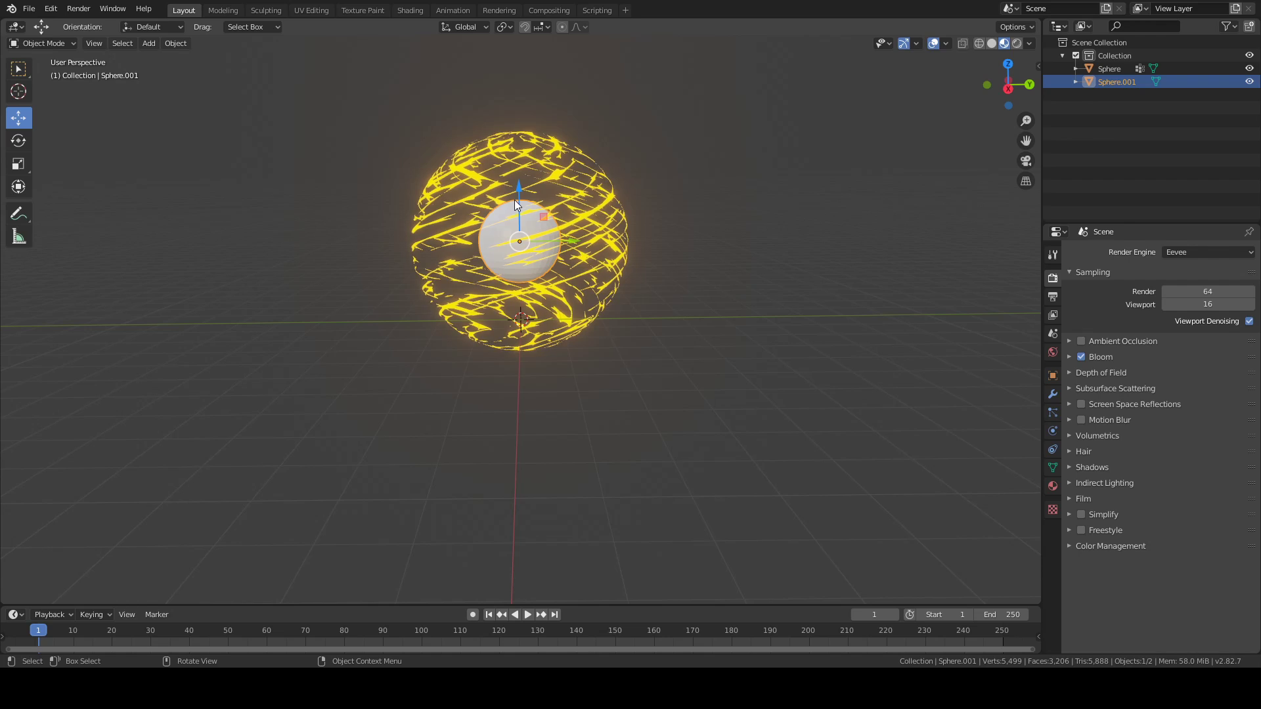
Step: Scale the new sphere up to just under the striped sphere's size, and adjust the striped sphere's scale to fit around it
{"action": "key", "text": "s"}
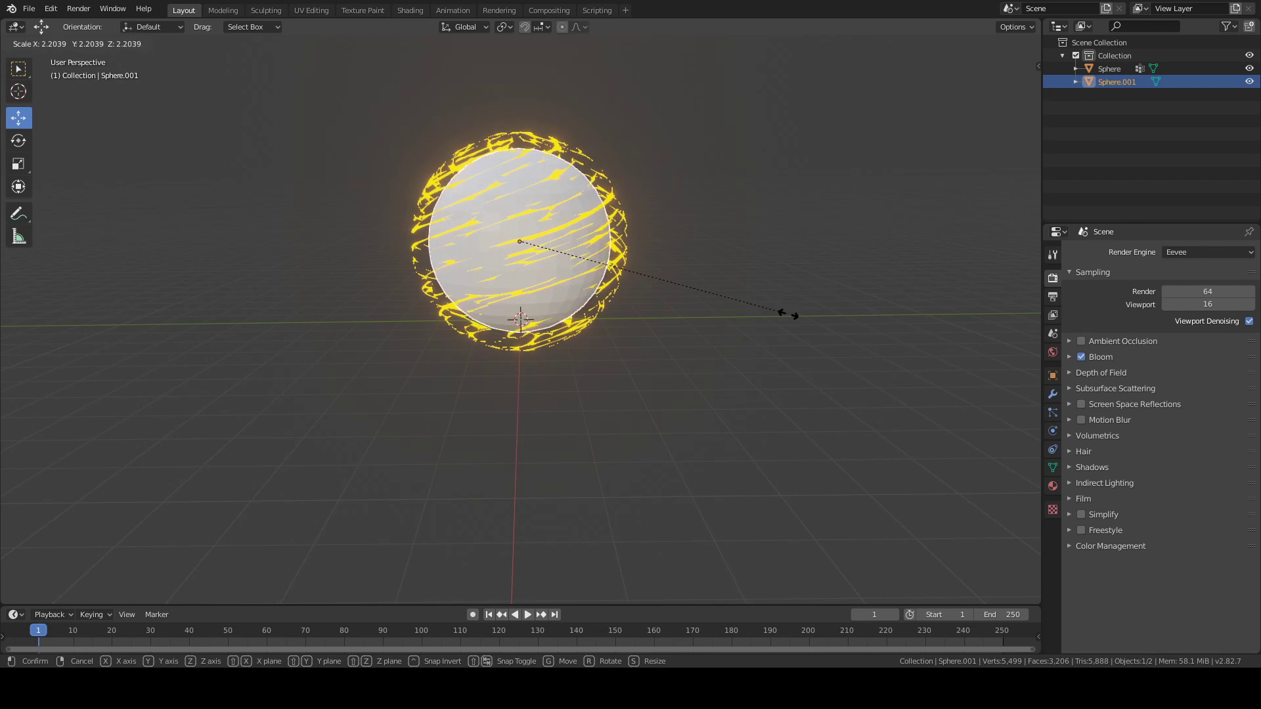
{"action": "left_click", "coordinate": [811, 317]}
{"action": "left_click", "coordinate": [815, 309]}
{"action": "middle_click_drag", "start_coordinate": [815, 299], "coordinate": [829, 250]}
{"action": "left_click", "coordinate": [566, 195]}
{"action": "key", "text": "s"}
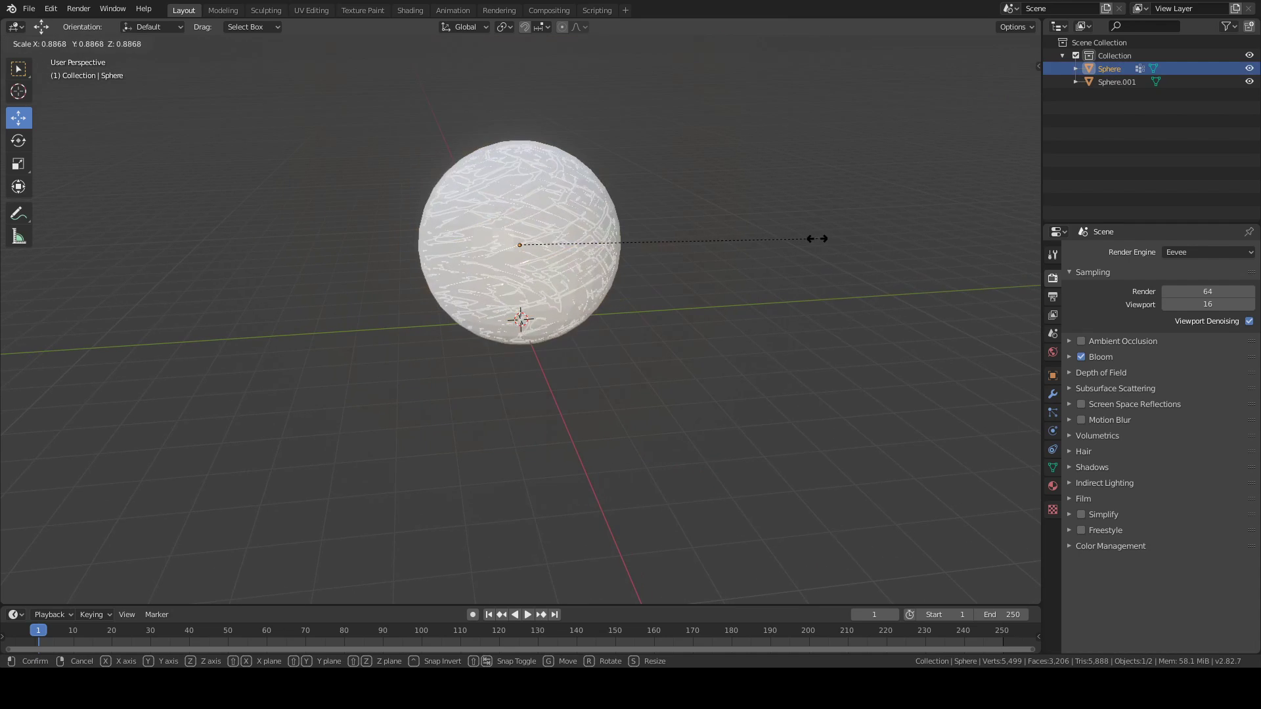
{"action": "left_click", "coordinate": [890, 250]}
Step: Scale both the inner sphere and the striped sphere around it down to roughly two thirds of their size
{"action": "left_click", "coordinate": [584, 191]}
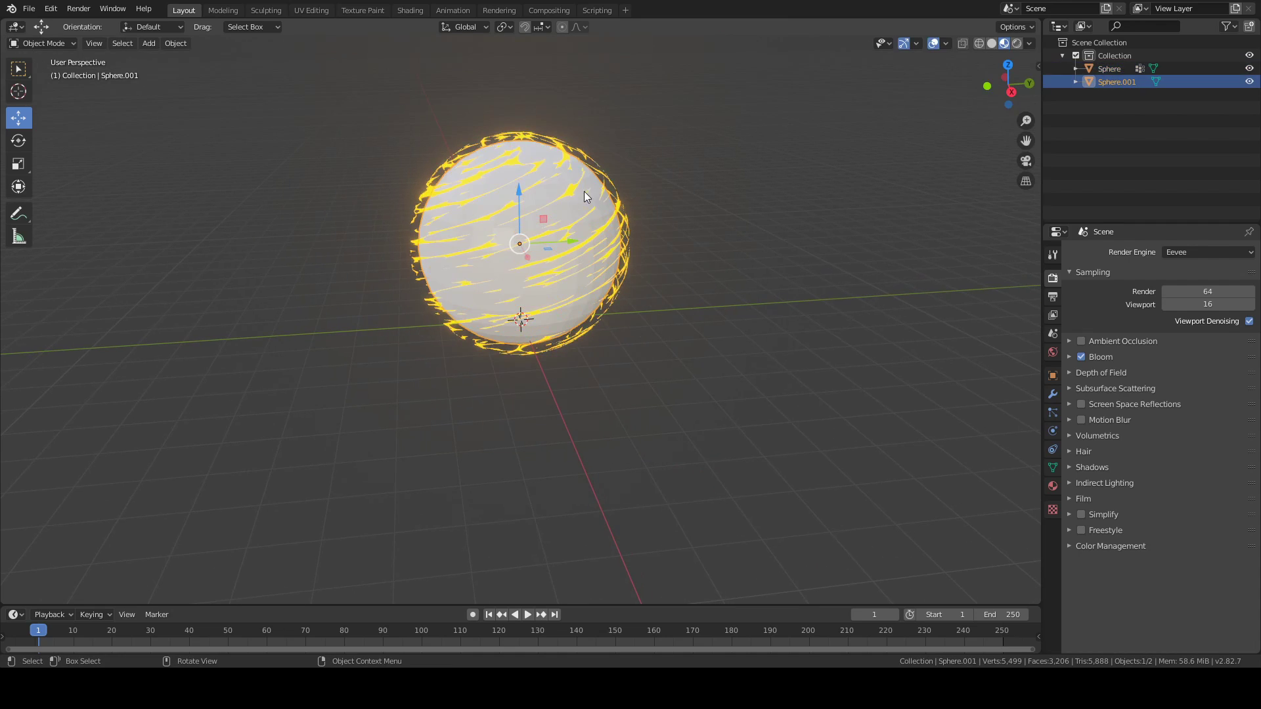
{"action": "key", "text": "s"}
{"action": "left_click", "coordinate": [662, 230]}
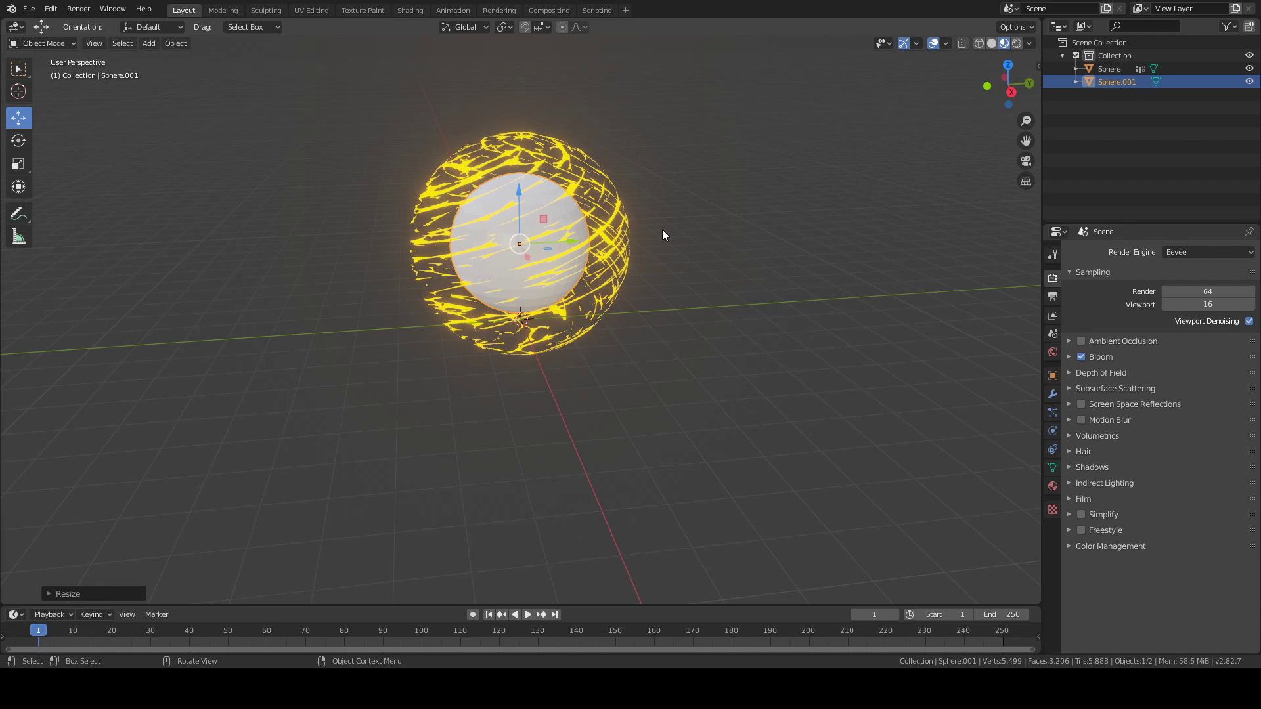
{"action": "left_click", "coordinate": [659, 228]}
{"action": "key", "text": "s"}
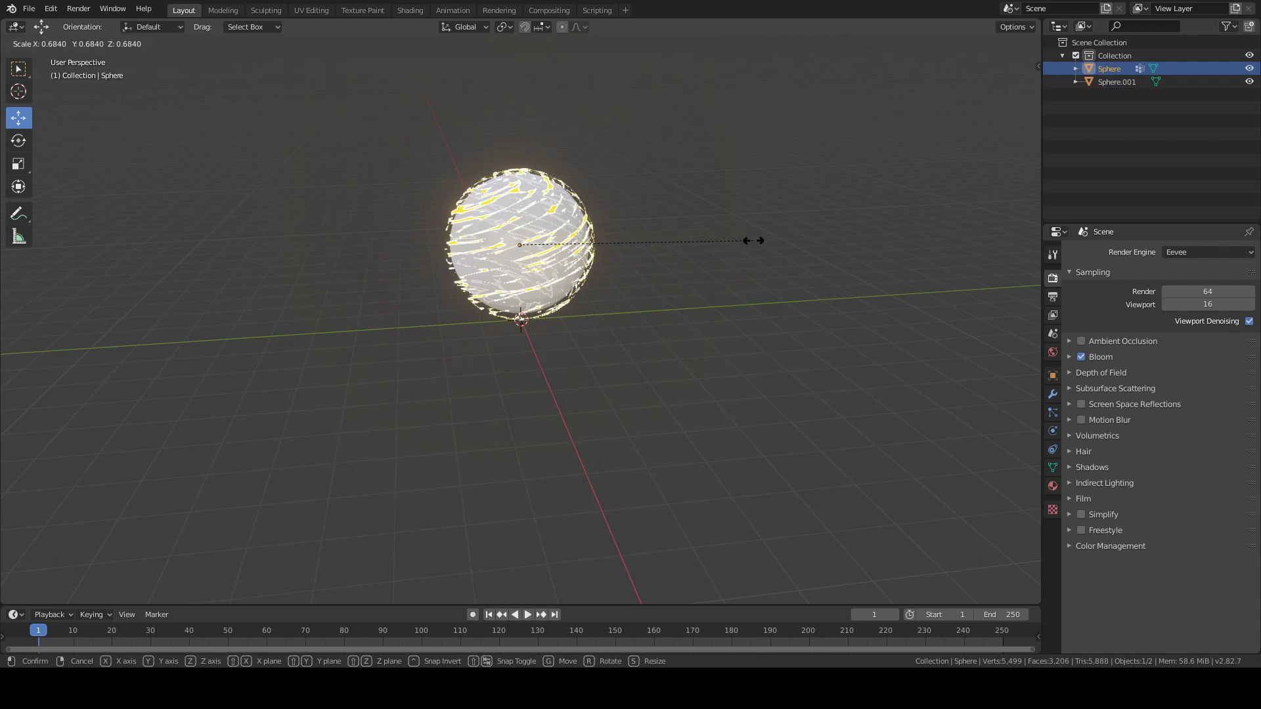
{"action": "left_click", "coordinate": [749, 241]}
Step: Select the inner sphere and apply Shade Smooth to it
{"action": "left_click", "coordinate": [620, 207]}
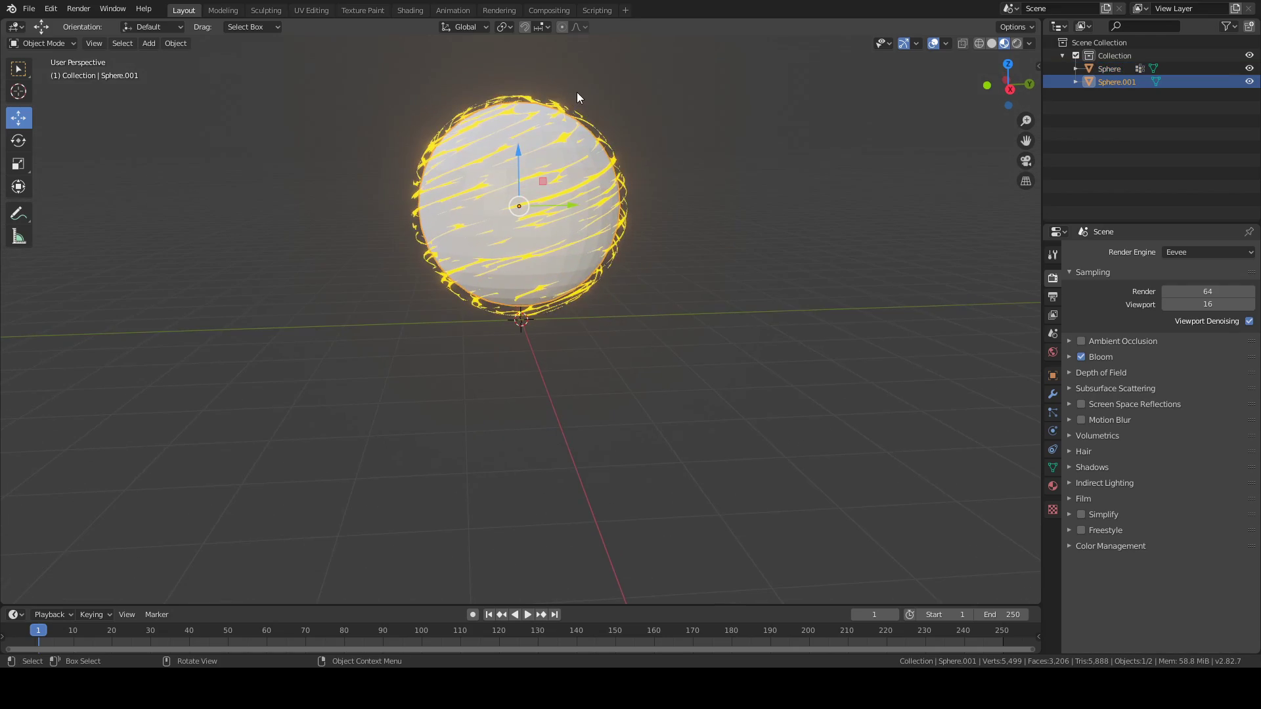
{"action": "middle_click_drag", "start_coordinate": [577, 92], "coordinate": [645, 180], "text": "shift"}
{"action": "scroll", "coordinate": [636, 204], "scroll_direction": "up", "scroll_amount": 4}
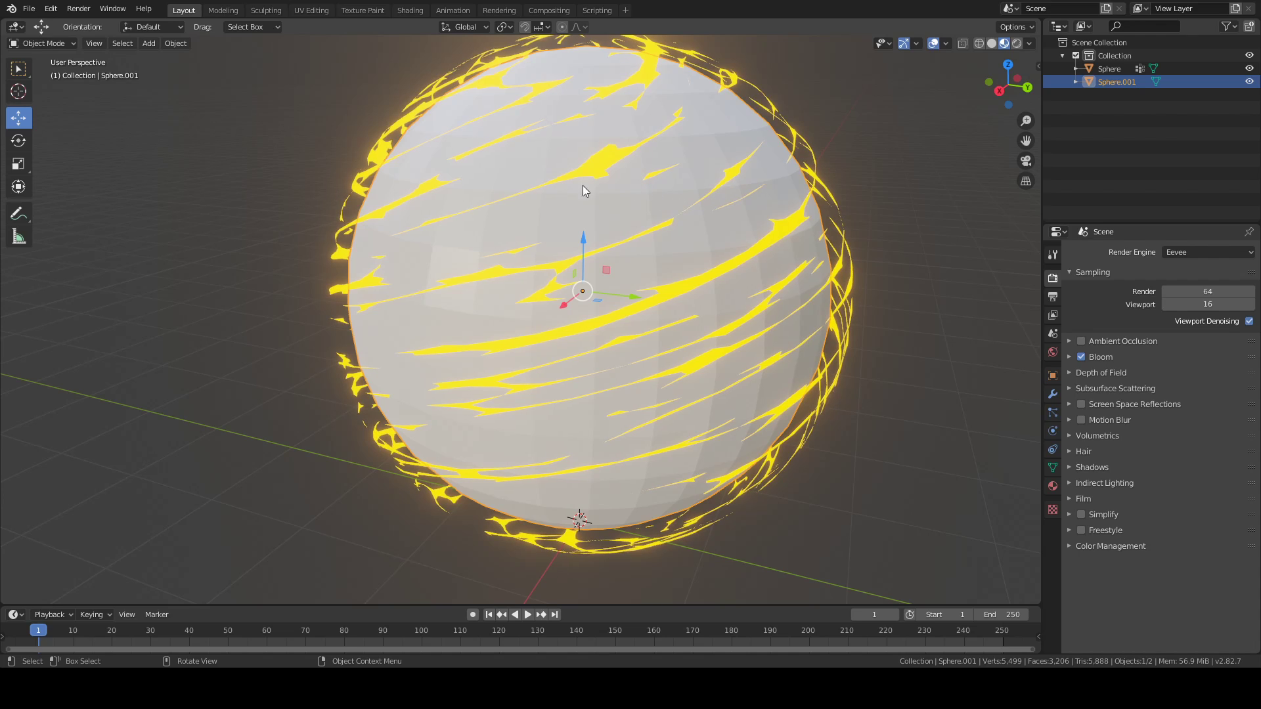
{"action": "scroll", "coordinate": [623, 206], "scroll_direction": "down", "scroll_amount": 4}
{"action": "middle_click_drag", "start_coordinate": [591, 209], "coordinate": [625, 249]}
{"action": "scroll", "coordinate": [626, 250], "scroll_direction": "up", "scroll_amount": 6}
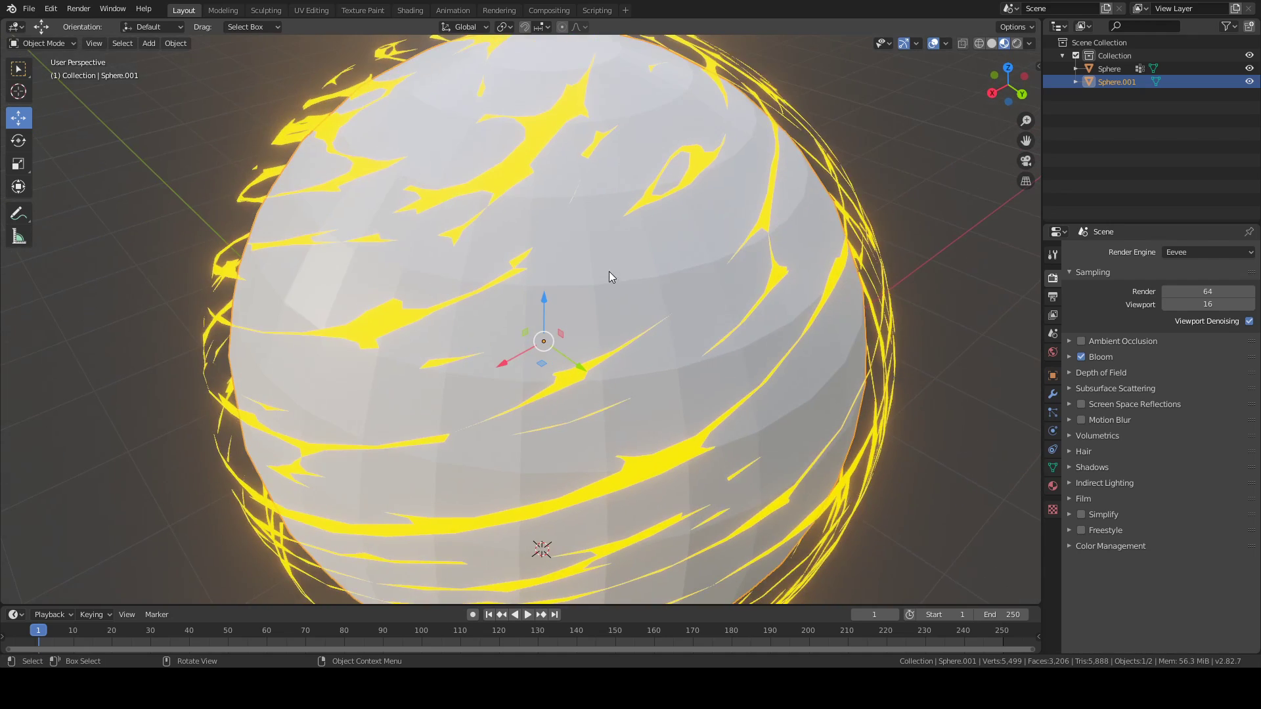
{"action": "scroll", "coordinate": [646, 252], "scroll_direction": "down", "scroll_amount": 3}
{"action": "right_click", "coordinate": [555, 255]}
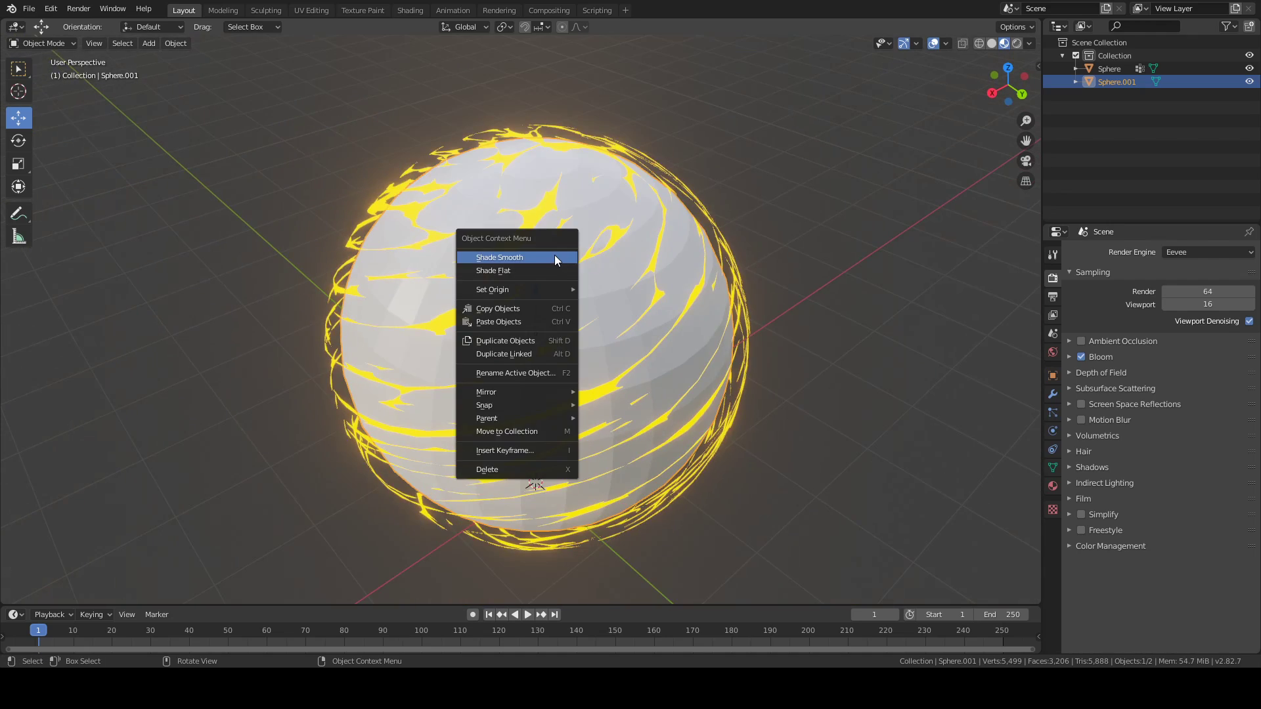
{"action": "left_click", "coordinate": [553, 255]}
{"action": "left_click", "coordinate": [769, 262]}
{"action": "middle_click_drag", "start_coordinate": [770, 263], "coordinate": [695, 195]}
Step: Enable Auto Smooth in the inner sphere's normals settings with an angle of 180°, and deselect the sphere
{"action": "left_click", "coordinate": [695, 195]}
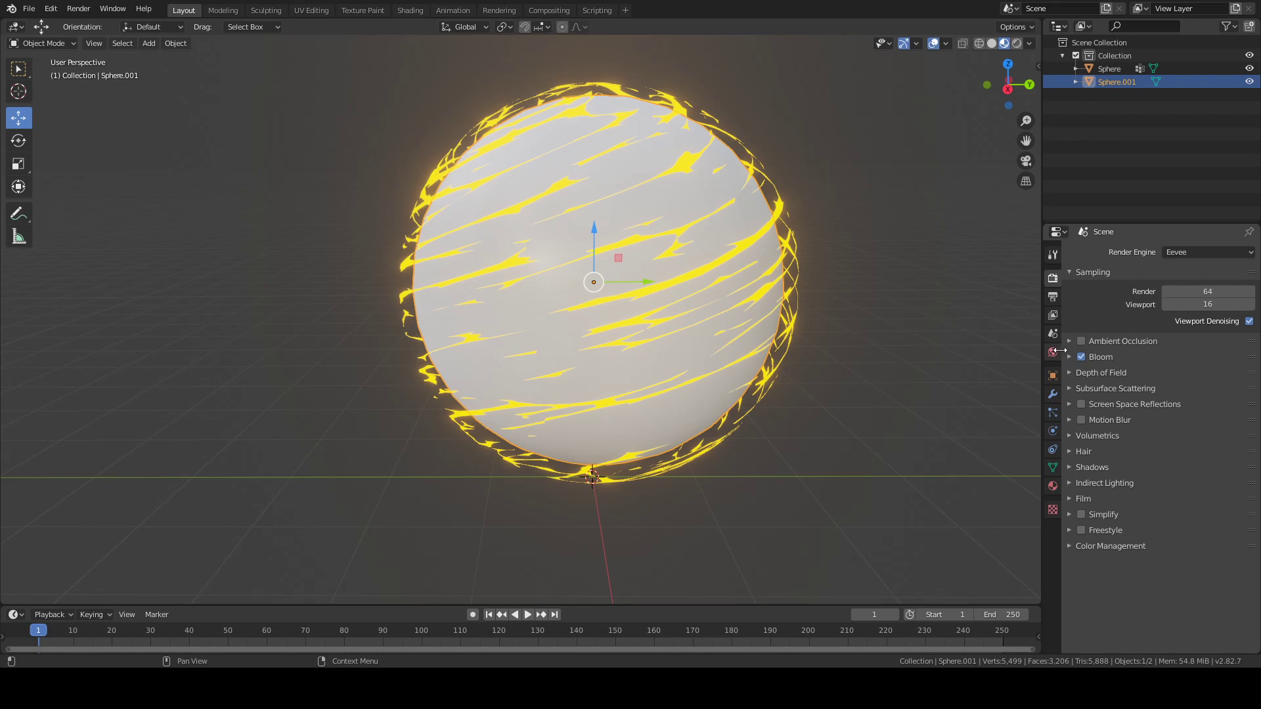
{"action": "left_click", "coordinate": [1055, 467]}
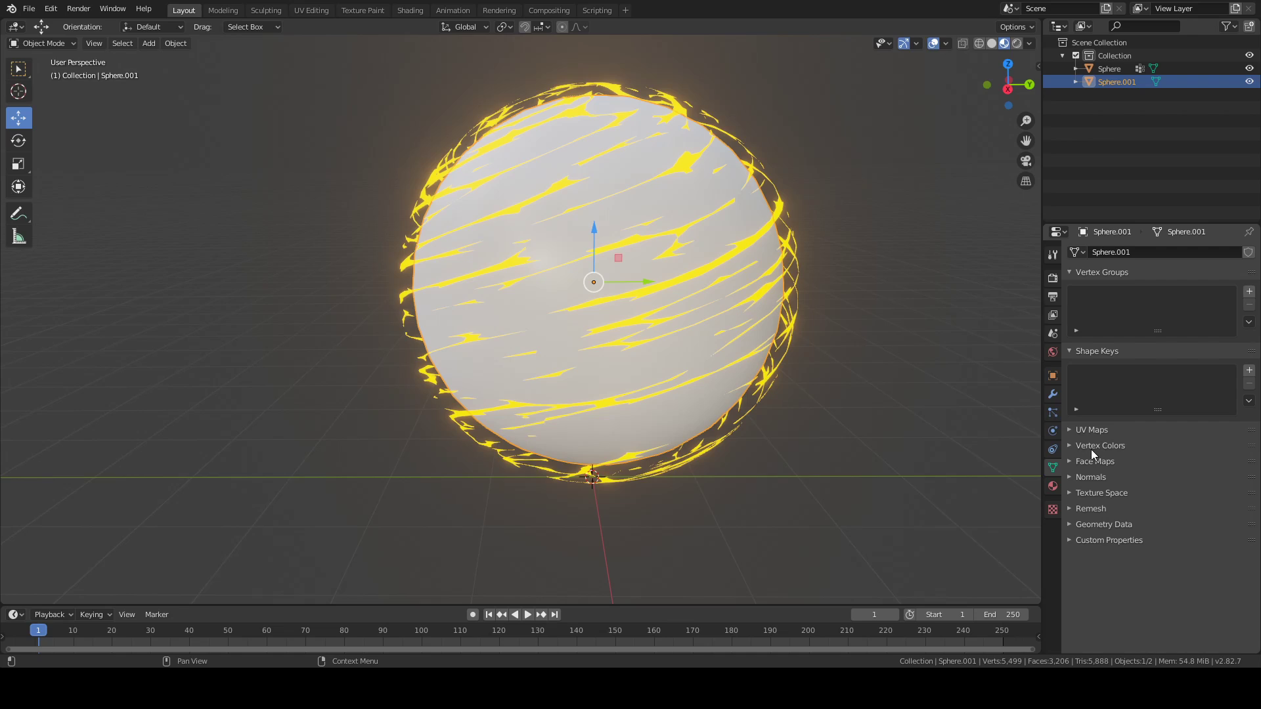
{"action": "left_click", "coordinate": [1072, 478]}
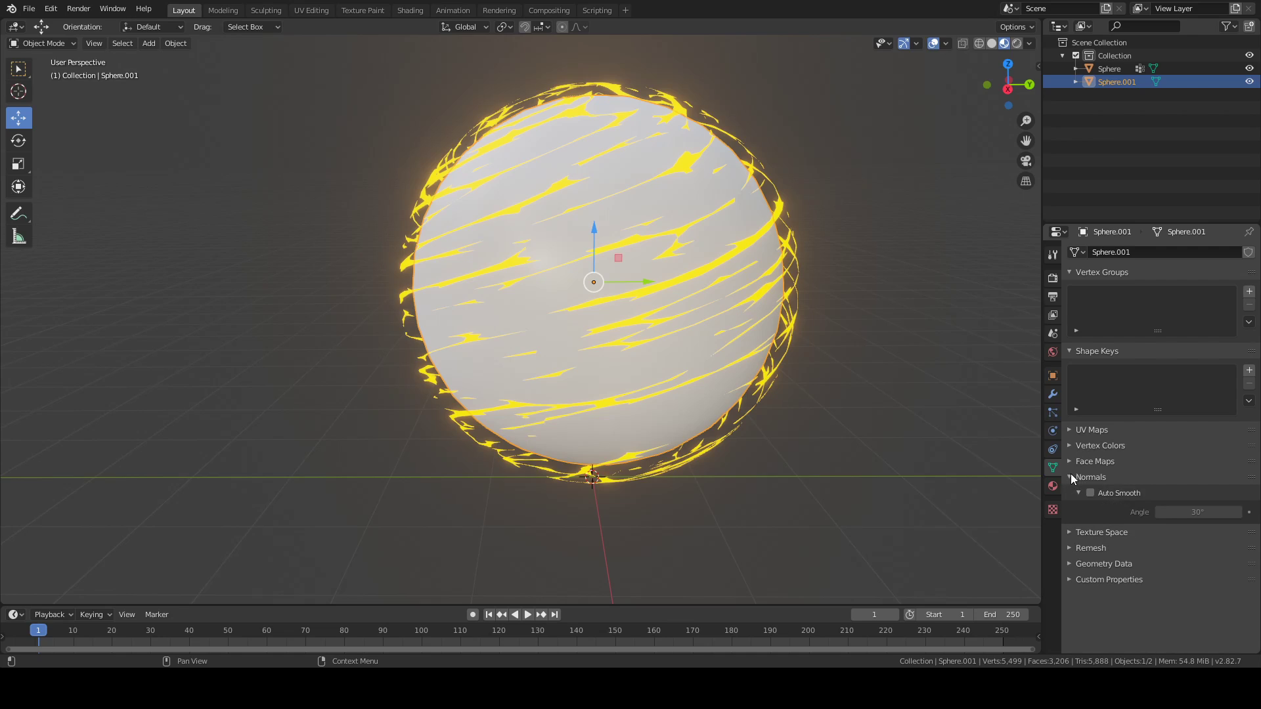
{"action": "left_click", "coordinate": [1090, 493]}
{"action": "left_click", "coordinate": [1209, 509]}
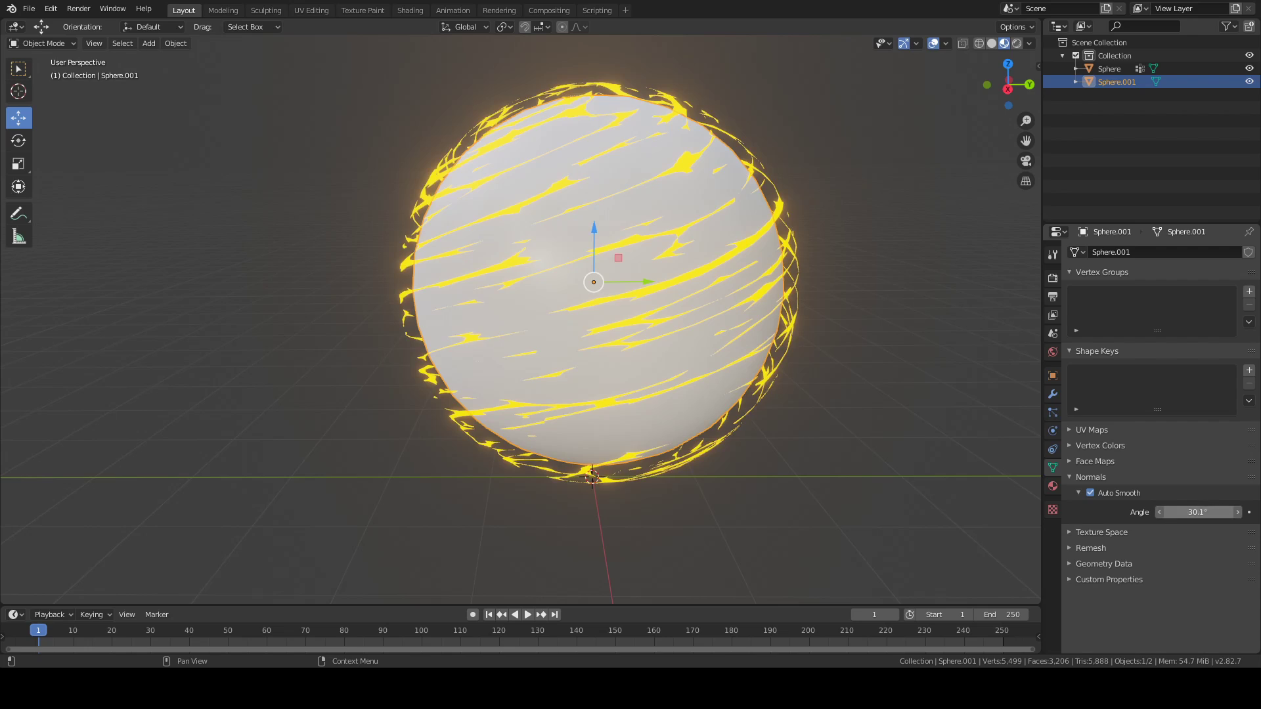
{"action": "type", "text": "180"}
{"action": "key", "text": "Return"}
{"action": "left_click", "coordinate": [975, 417]}
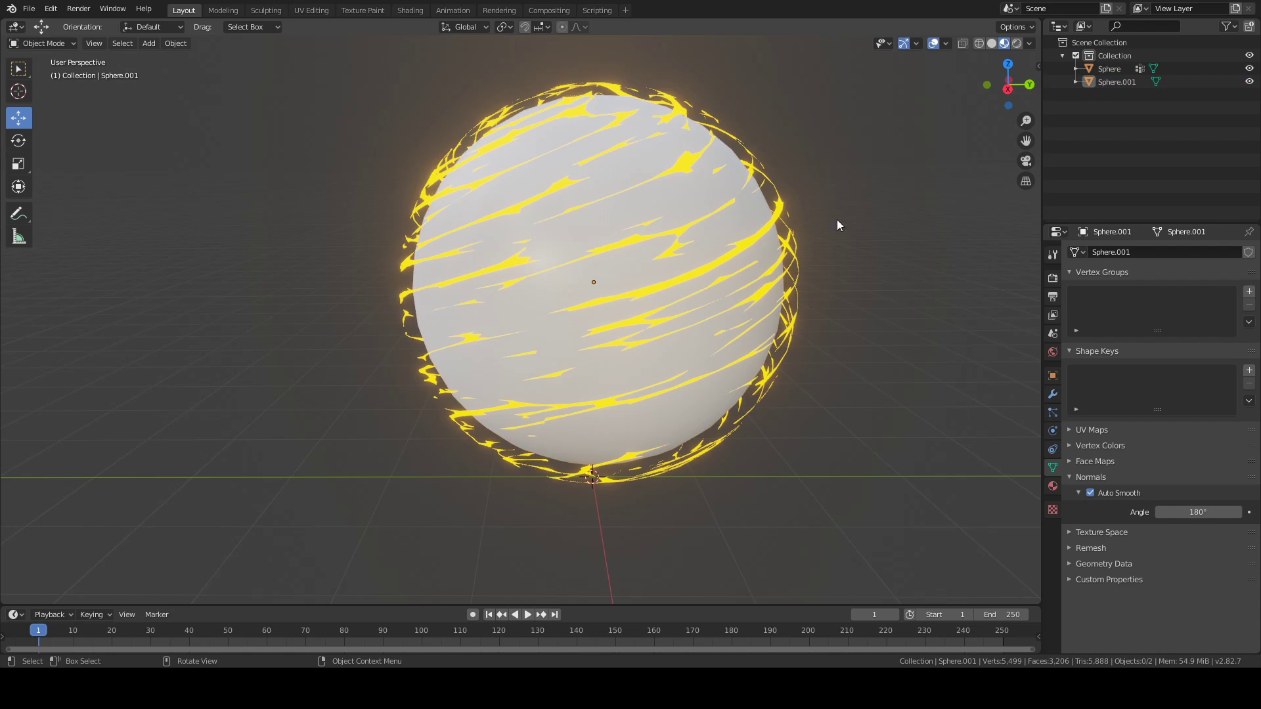
Step: Create a new material on the inner sphere with an Emission surface and a strength of 5
{"action": "scroll", "coordinate": [837, 219], "scroll_direction": "down", "scroll_amount": 2}
{"action": "left_click", "coordinate": [646, 244]}
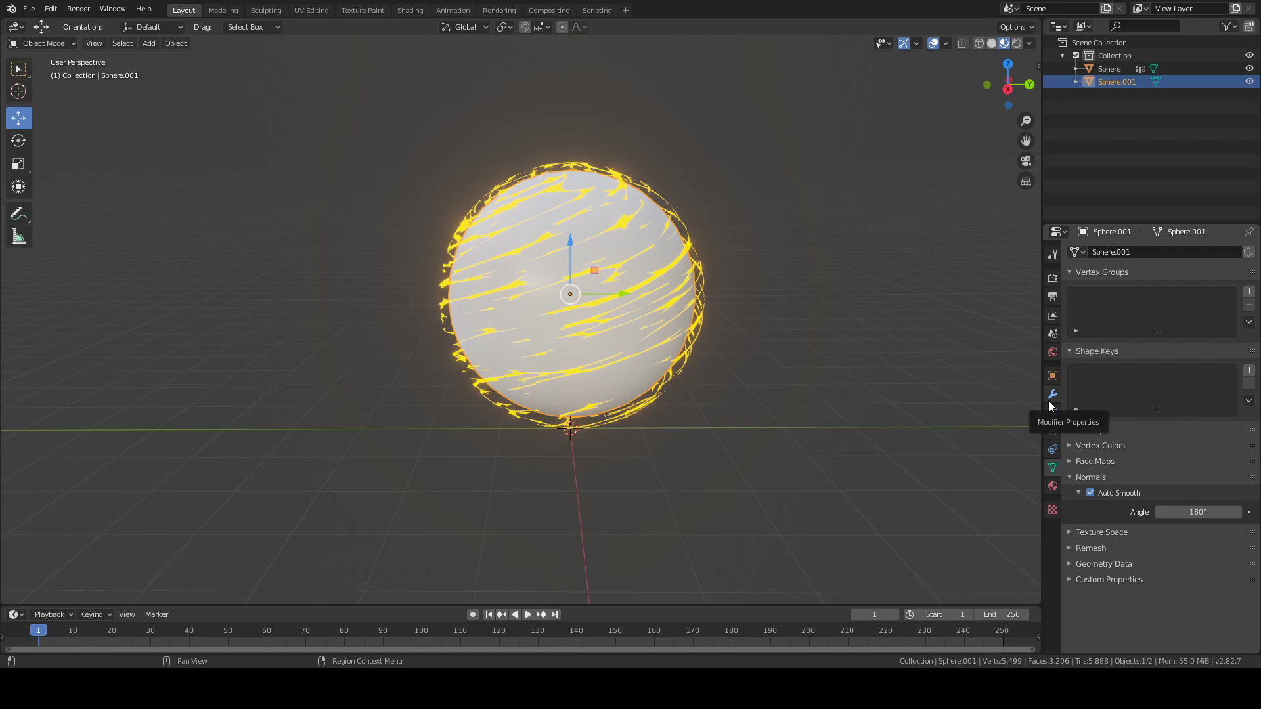
{"action": "left_click", "coordinate": [1052, 488]}
{"action": "left_click", "coordinate": [1143, 305]}
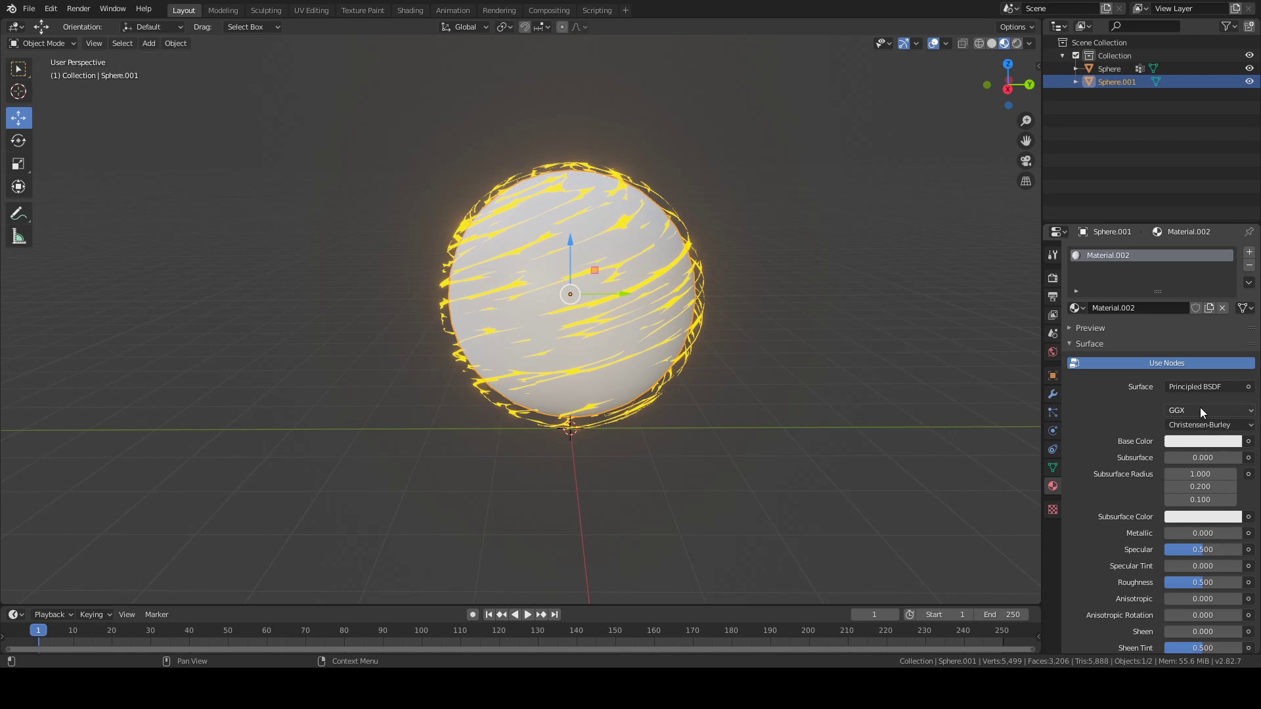
{"action": "left_click", "coordinate": [1195, 387]}
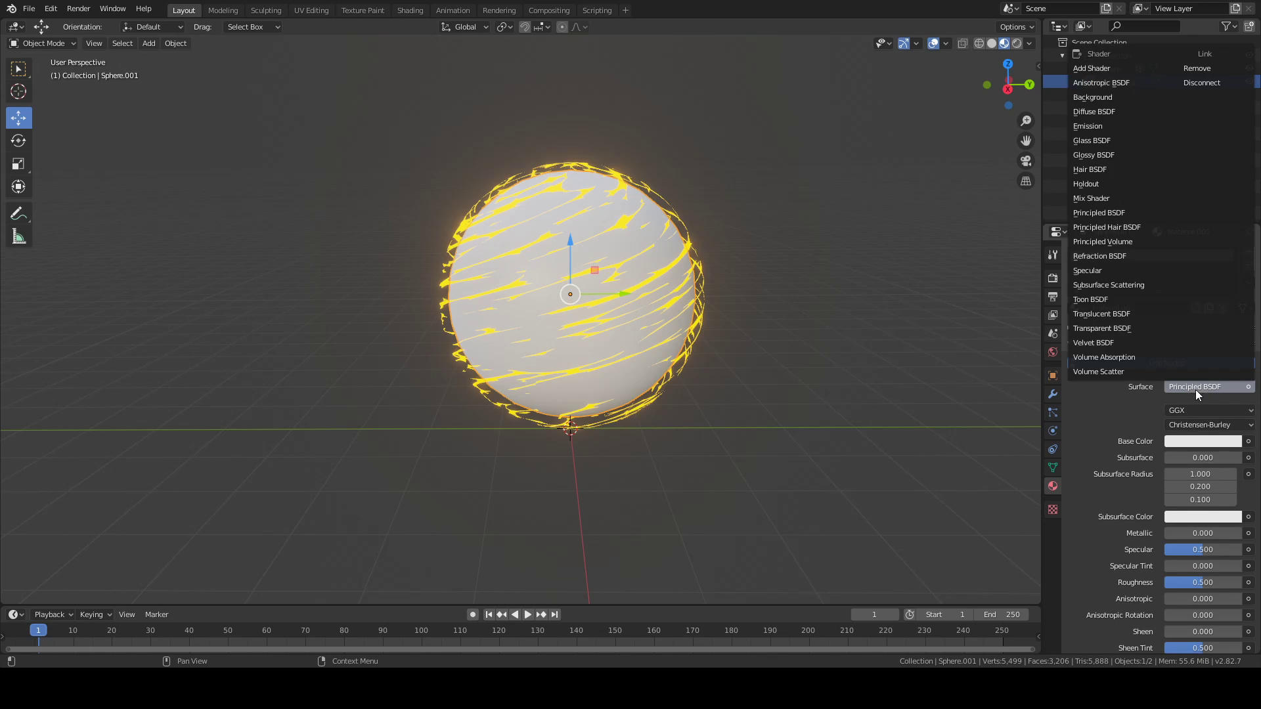
{"action": "left_click", "coordinate": [1095, 128]}
{"action": "left_click", "coordinate": [1200, 427]}
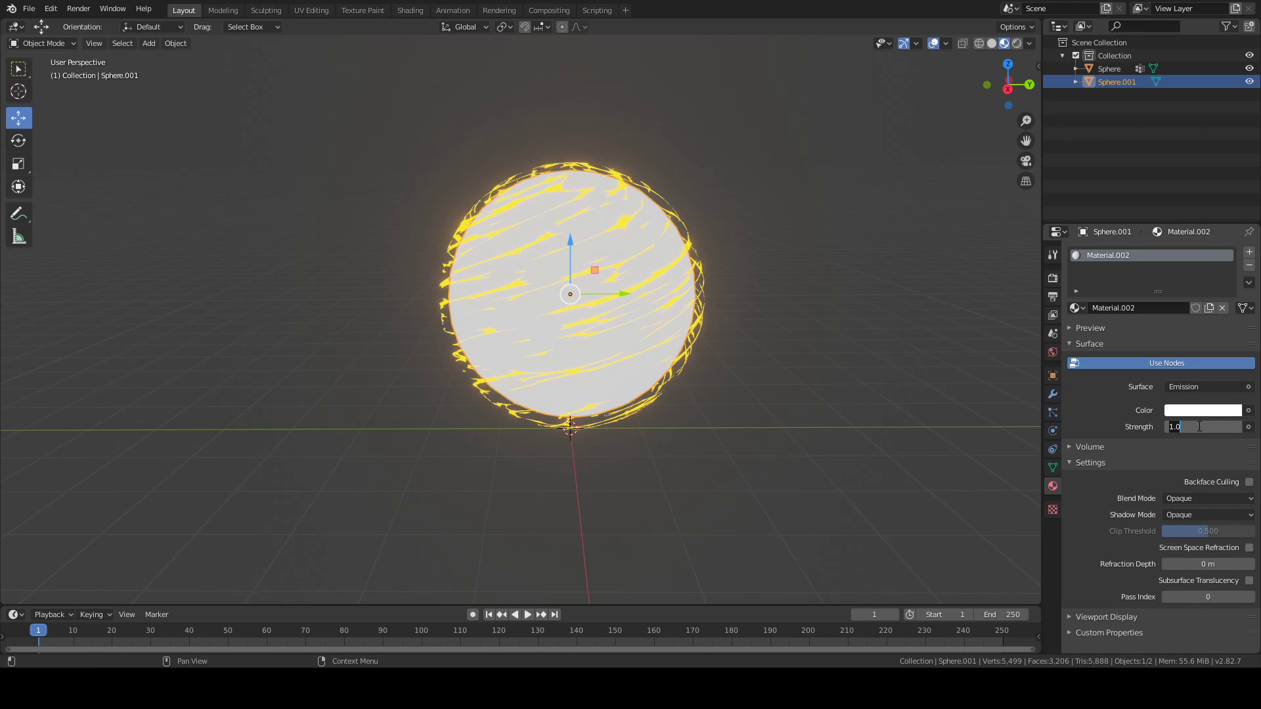
{"action": "type", "text": "5"}
{"action": "key", "text": "Return"}
Step: Change the inner sphere's emission color to a saturated orange with hue 0.063
{"action": "left_click", "coordinate": [1191, 412]}
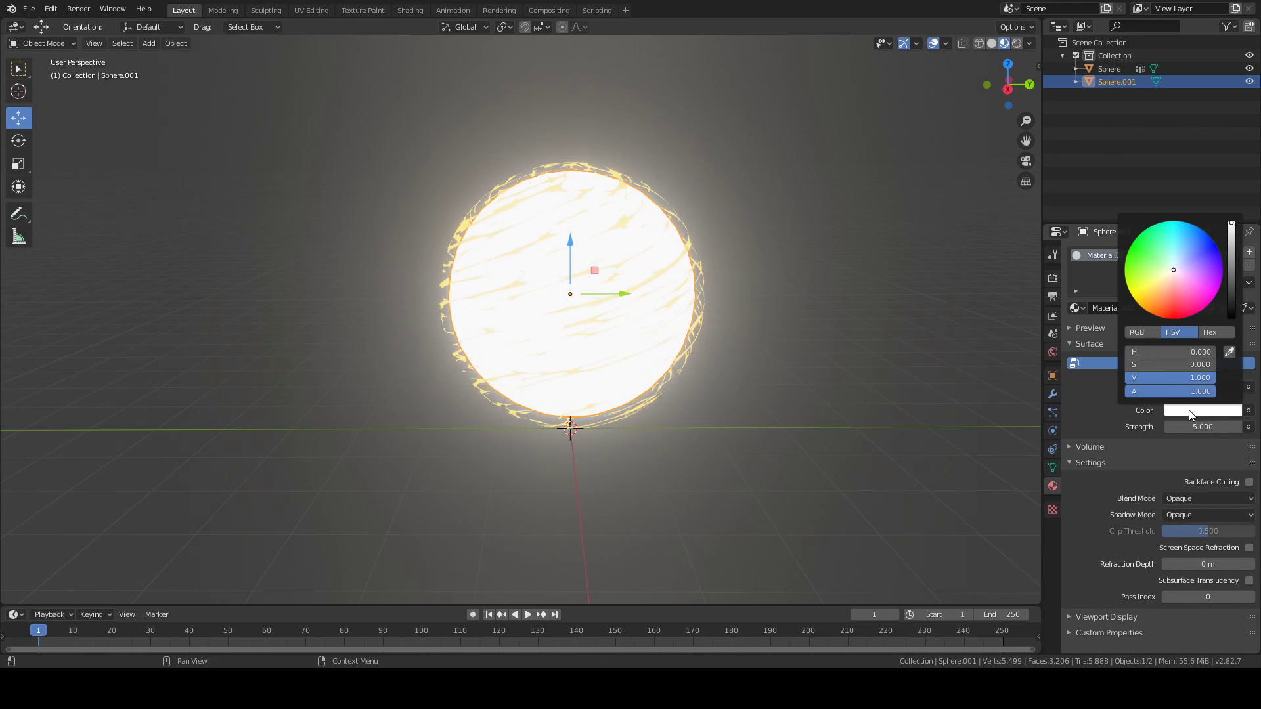
{"action": "mouse_move", "coordinate": [1170, 304]}
{"action": "left_mouse_down"}
{"action": "mouse_move", "coordinate": [1146, 309]}
{"action": "mouse_move", "coordinate": [1155, 316]}
{"action": "left_mouse_up"}
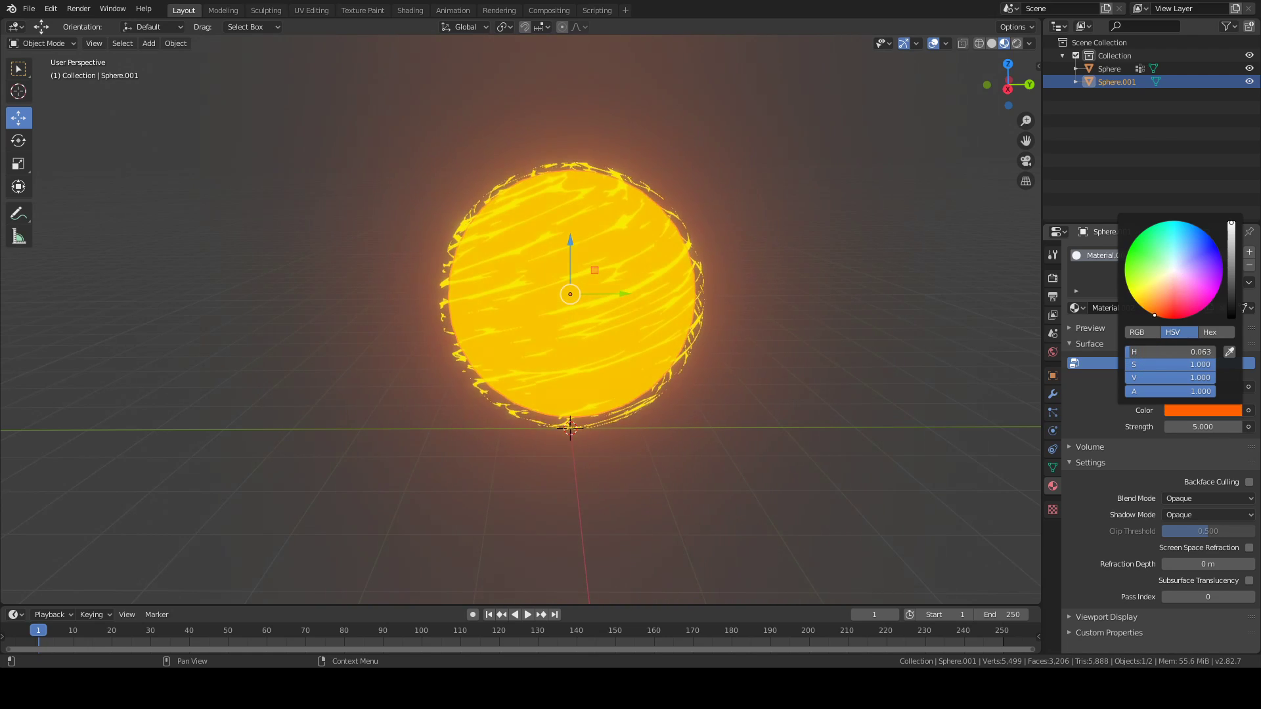
{"action": "left_click", "coordinate": [755, 274]}
Step: Scale the striped outer sphere down slightly so it hugs the inner sphere more closely, and deselect it
{"action": "left_click", "coordinate": [691, 251]}
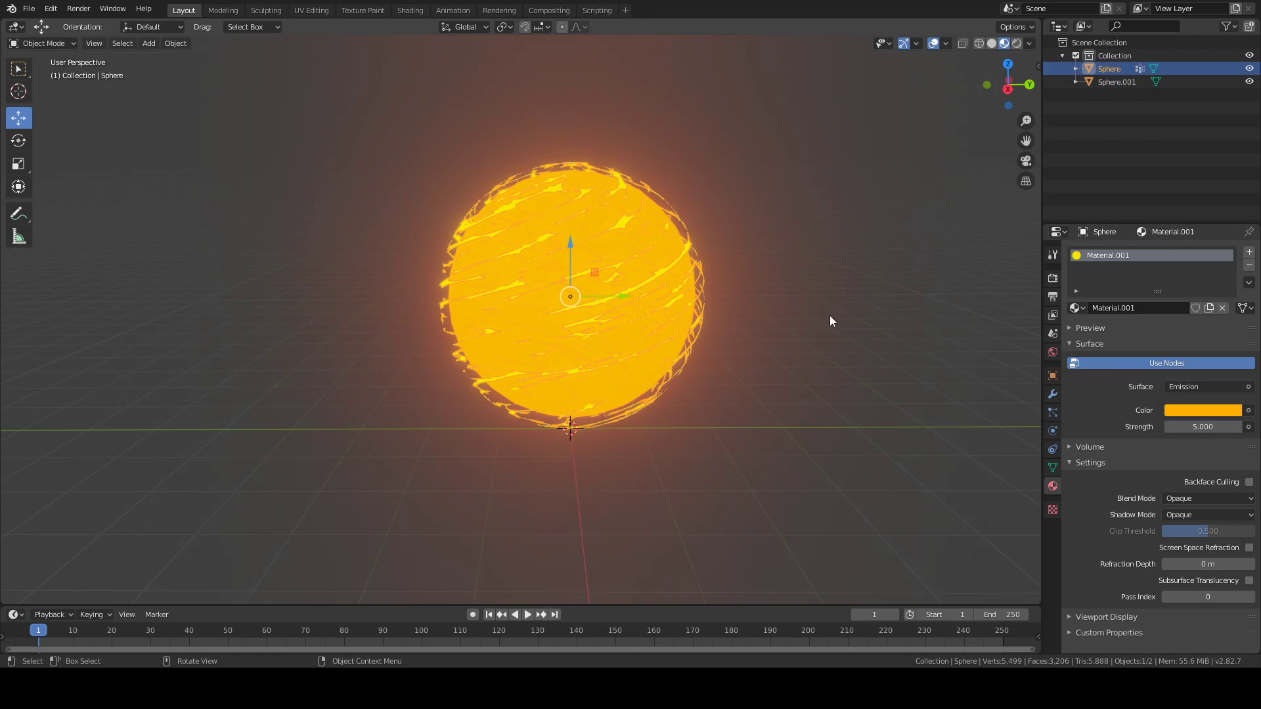
{"action": "key", "text": "s"}
{"action": "left_click", "coordinate": [882, 324]}
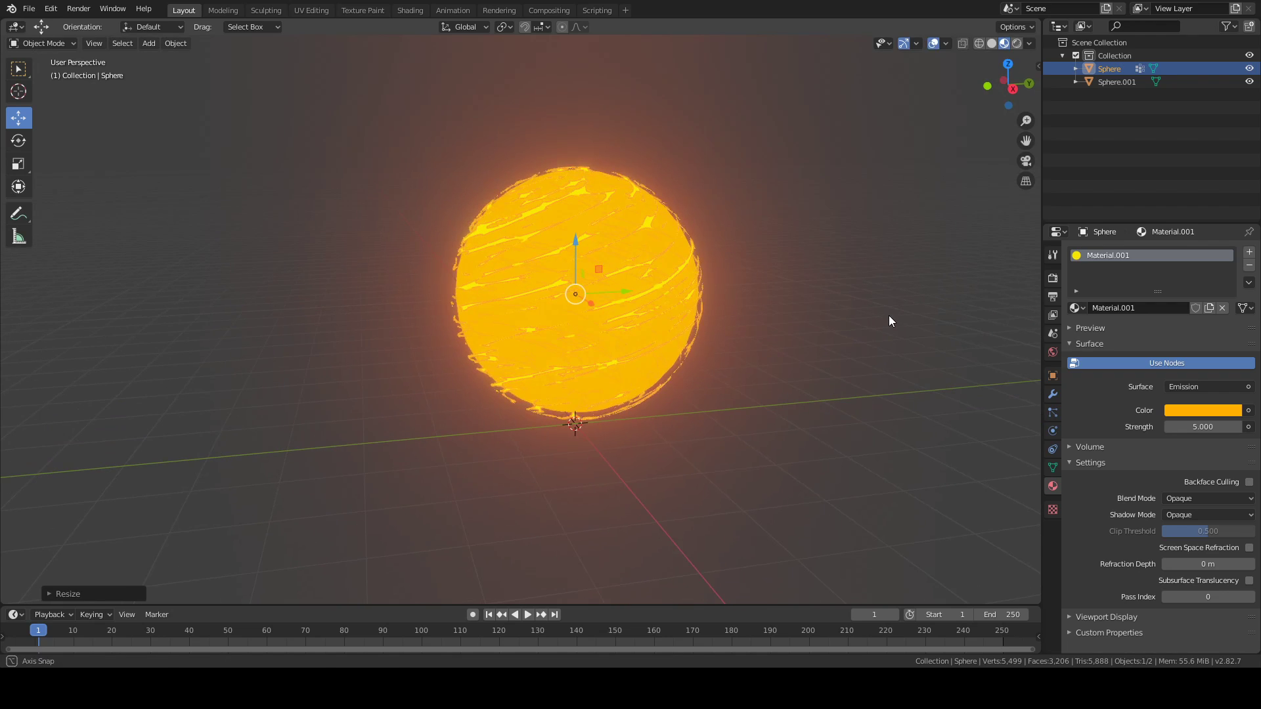
{"action": "left_click", "coordinate": [888, 314]}
{"action": "mouse_move", "coordinate": [846, 309]}
{"action": "middle_mouse_down"}
{"action": "mouse_move", "coordinate": [910, 326]}
{"action": "mouse_move", "coordinate": [858, 316]}
{"action": "middle_mouse_up"}
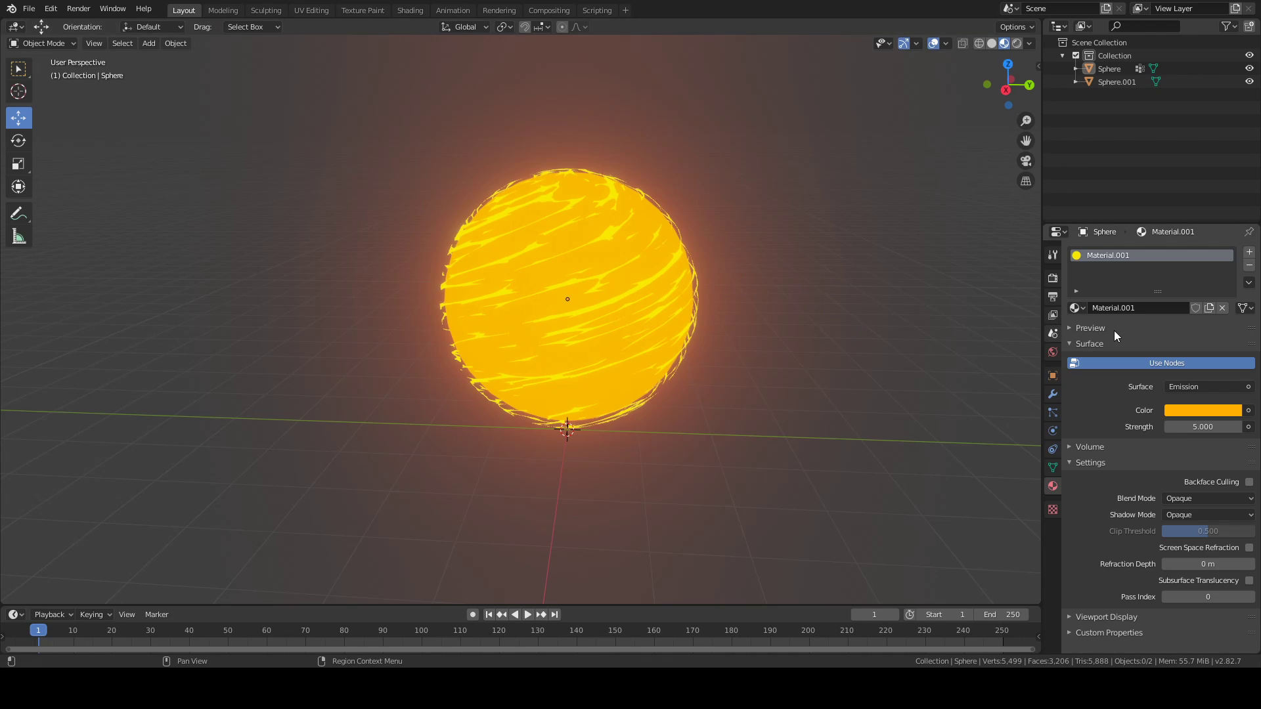
Step: Change the striped outer sphere's emission color to orange with hue 0.084
{"action": "left_click", "coordinate": [1054, 396]}
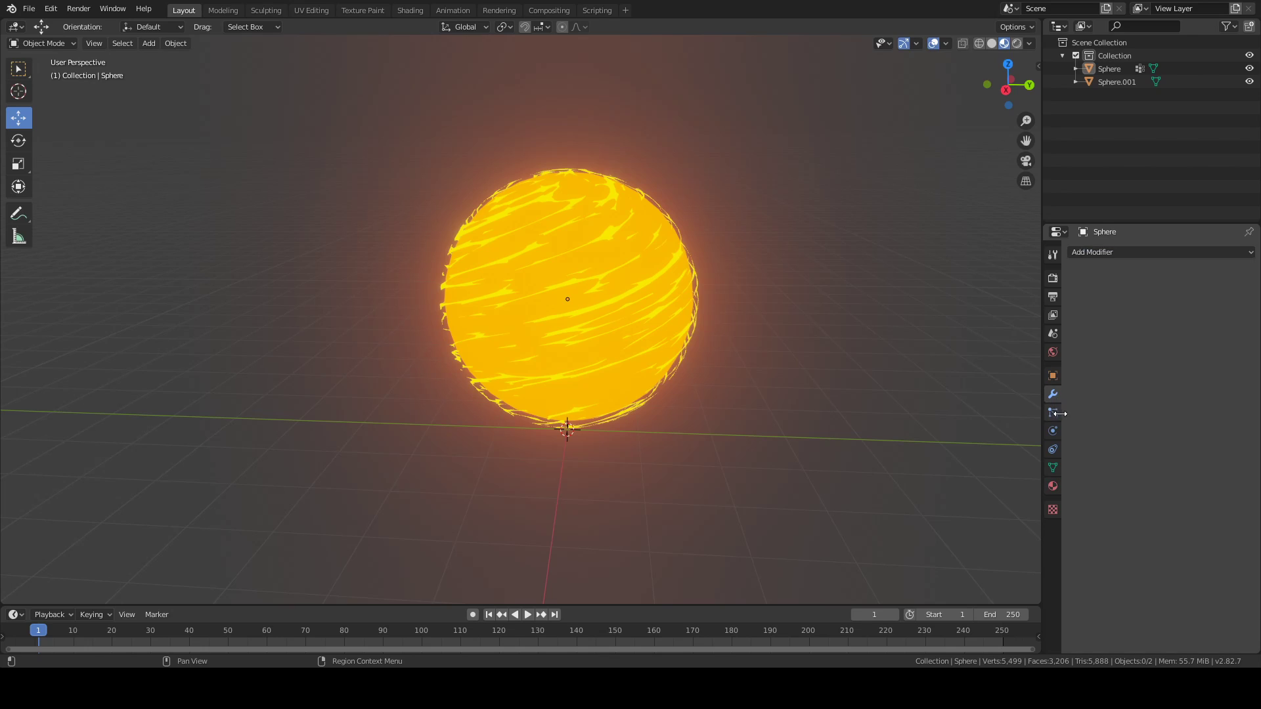
{"action": "left_click", "coordinate": [671, 285]}
{"action": "left_click", "coordinate": [1053, 486]}
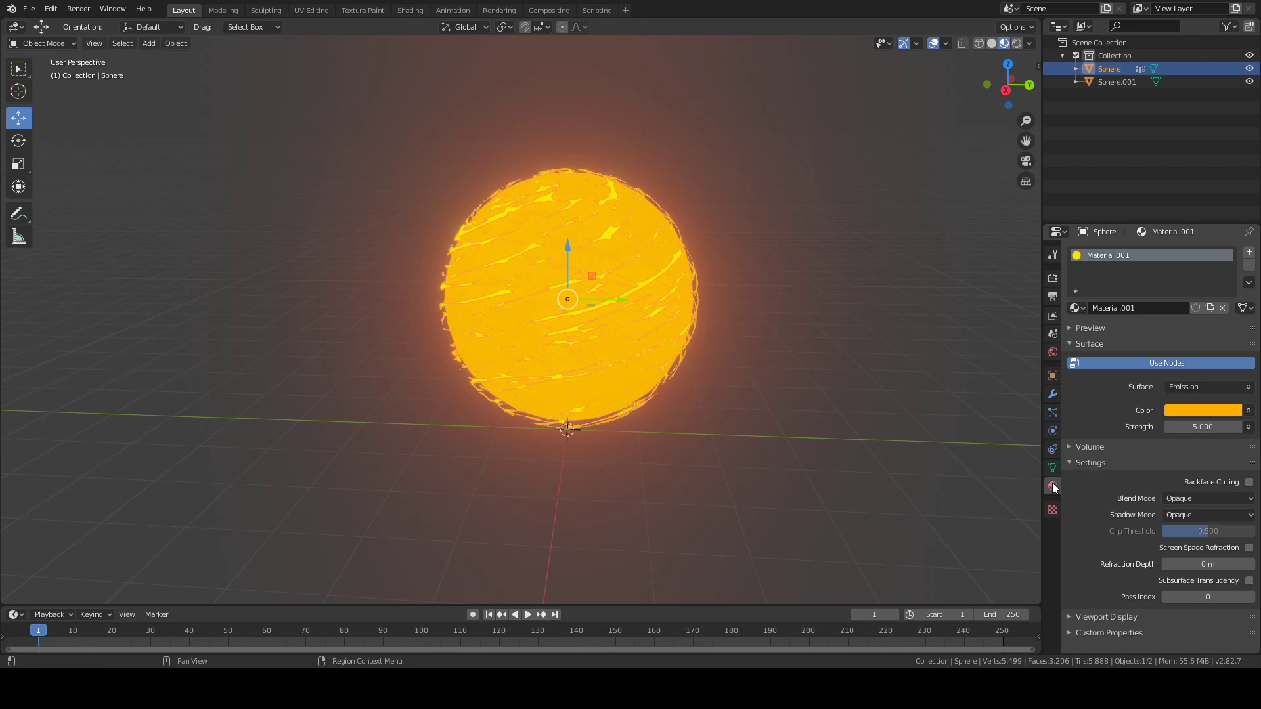
{"action": "left_click", "coordinate": [1189, 411]}
{"action": "left_click_drag", "start_coordinate": [1144, 308], "coordinate": [1149, 312]}
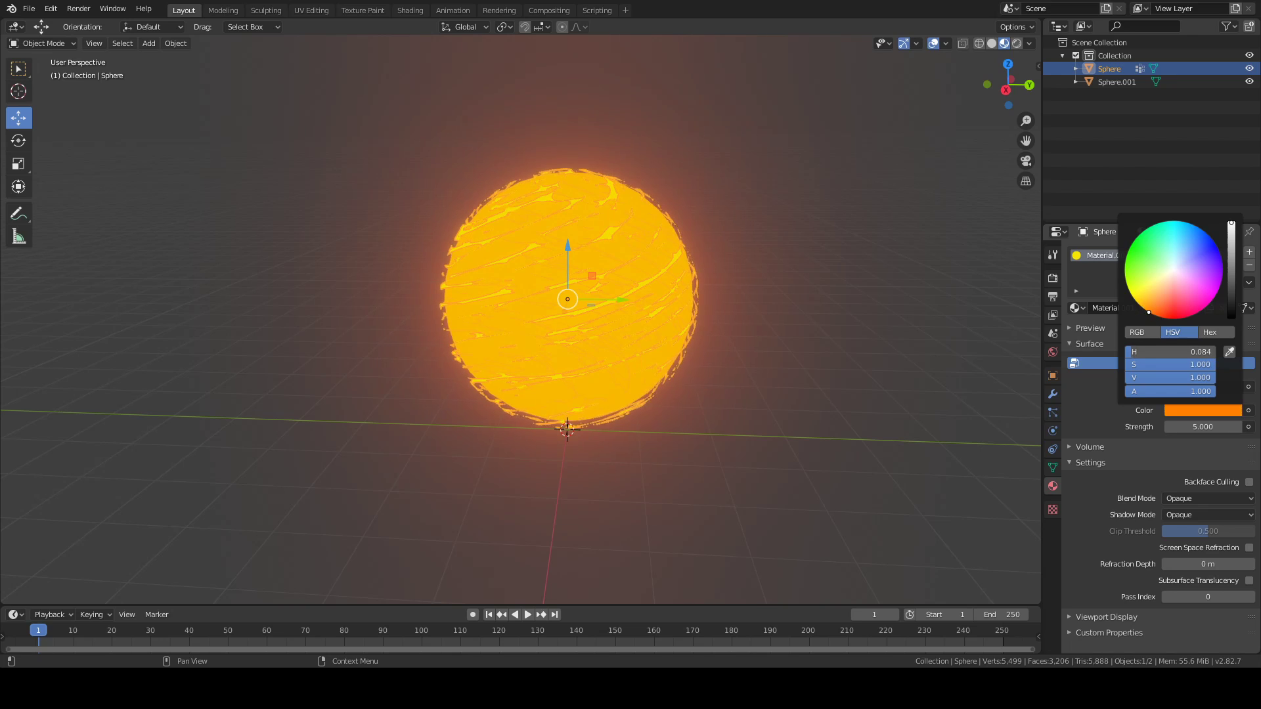
{"action": "left_click", "coordinate": [991, 308]}
Step: Move the striped outer sphere up along the Z axis so that its upper half clears the inner sphere
{"action": "middle_click_drag", "start_coordinate": [991, 307], "coordinate": [996, 311]}
{"action": "left_click", "coordinate": [644, 286]}
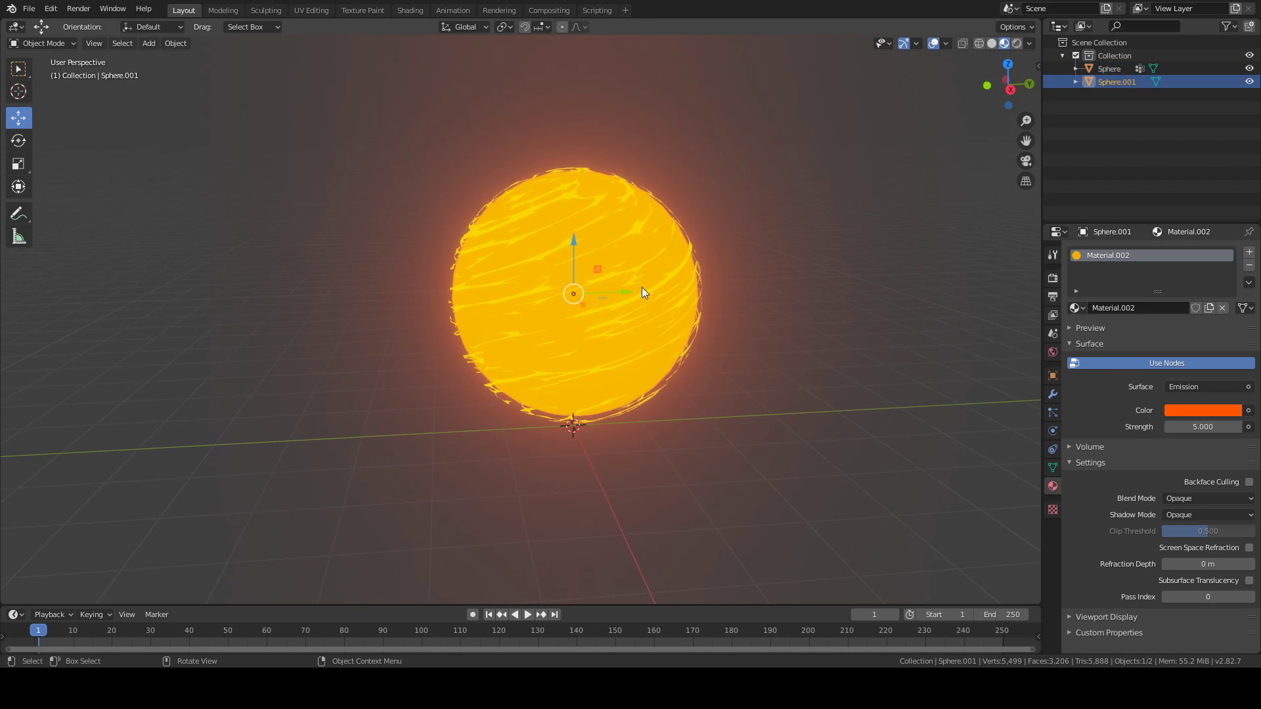
{"action": "scroll", "coordinate": [767, 247], "scroll_direction": "up", "scroll_amount": 1}
{"action": "middle_click_drag", "start_coordinate": [767, 249], "coordinate": [752, 244]}
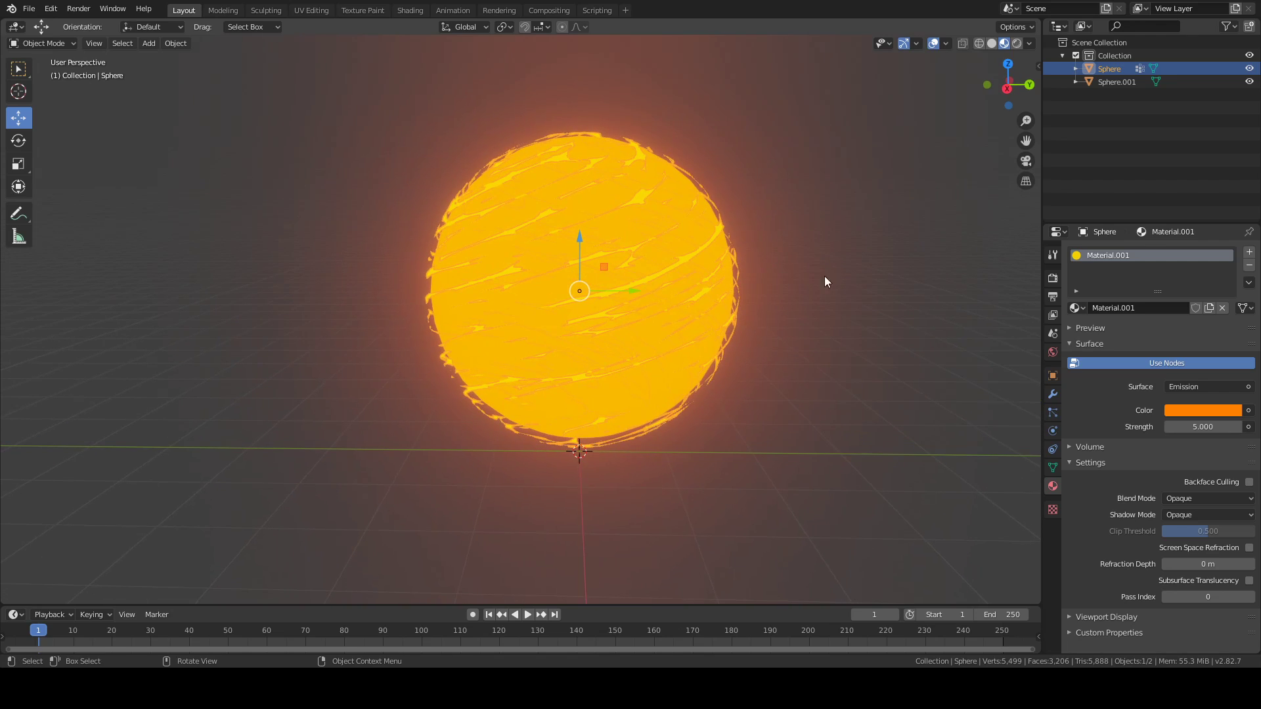
{"action": "left_click_drag", "start_coordinate": [580, 238], "coordinate": [578, 151]}
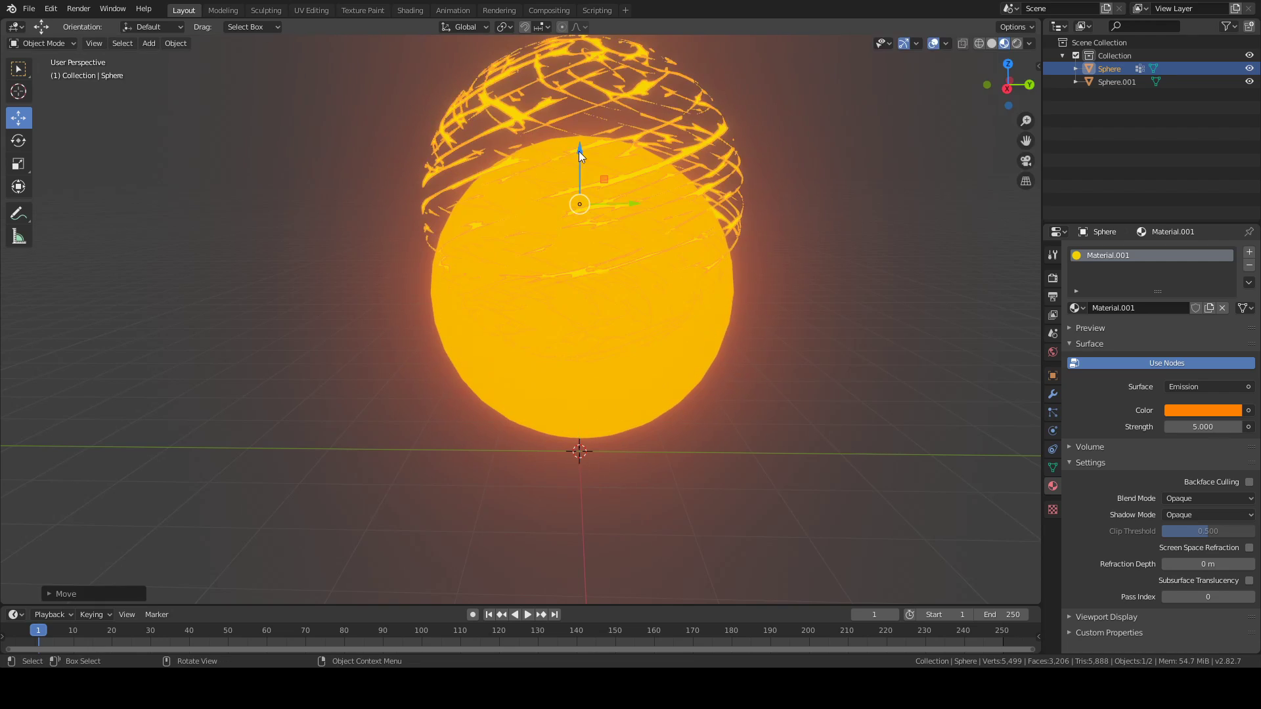
{"action": "left_click", "coordinate": [672, 116]}
{"action": "left_click", "coordinate": [624, 106]}
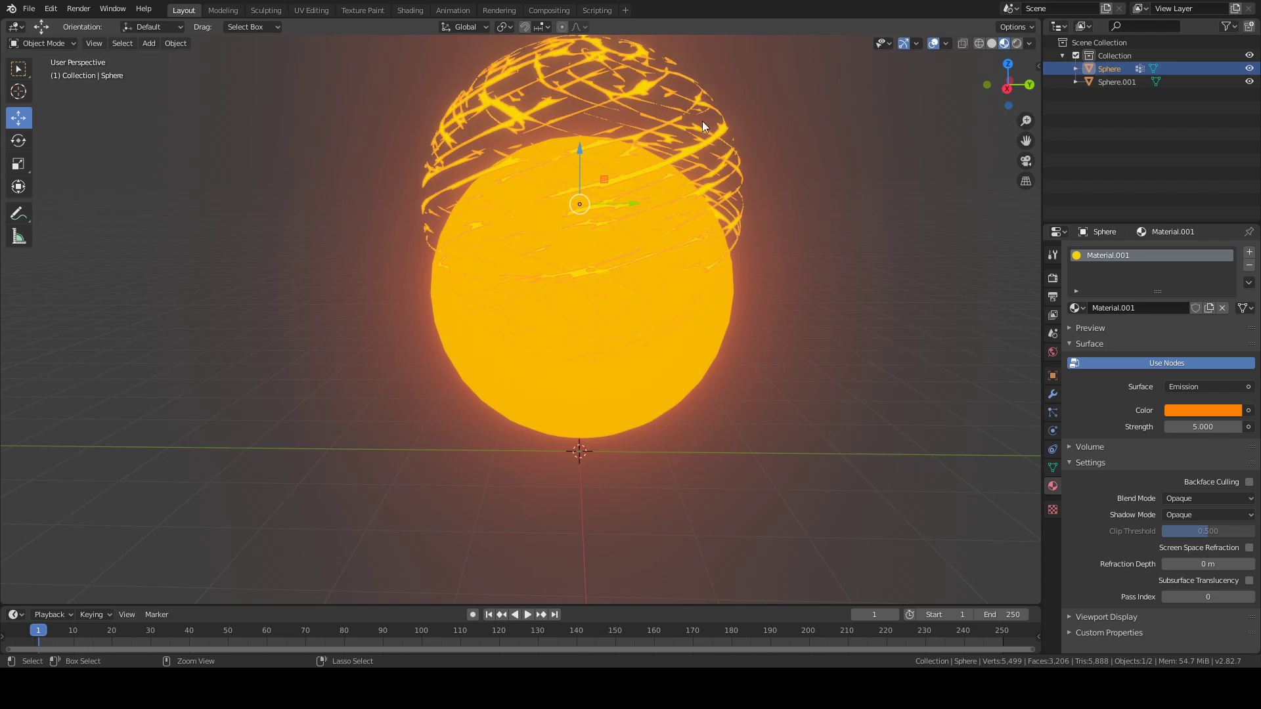
Step: Undo the striped outer sphere's upward move so it wraps around the inner sphere again
{"action": "left_click", "coordinate": [775, 139]}
{"action": "key", "text": "ctrl+z"}
{"action": "key", "text": "ctrl+z"}
{"action": "key", "text": "ctrl+z"}
{"action": "key", "text": "ctrl+z"}
{"action": "key", "text": "ctrl+z"}
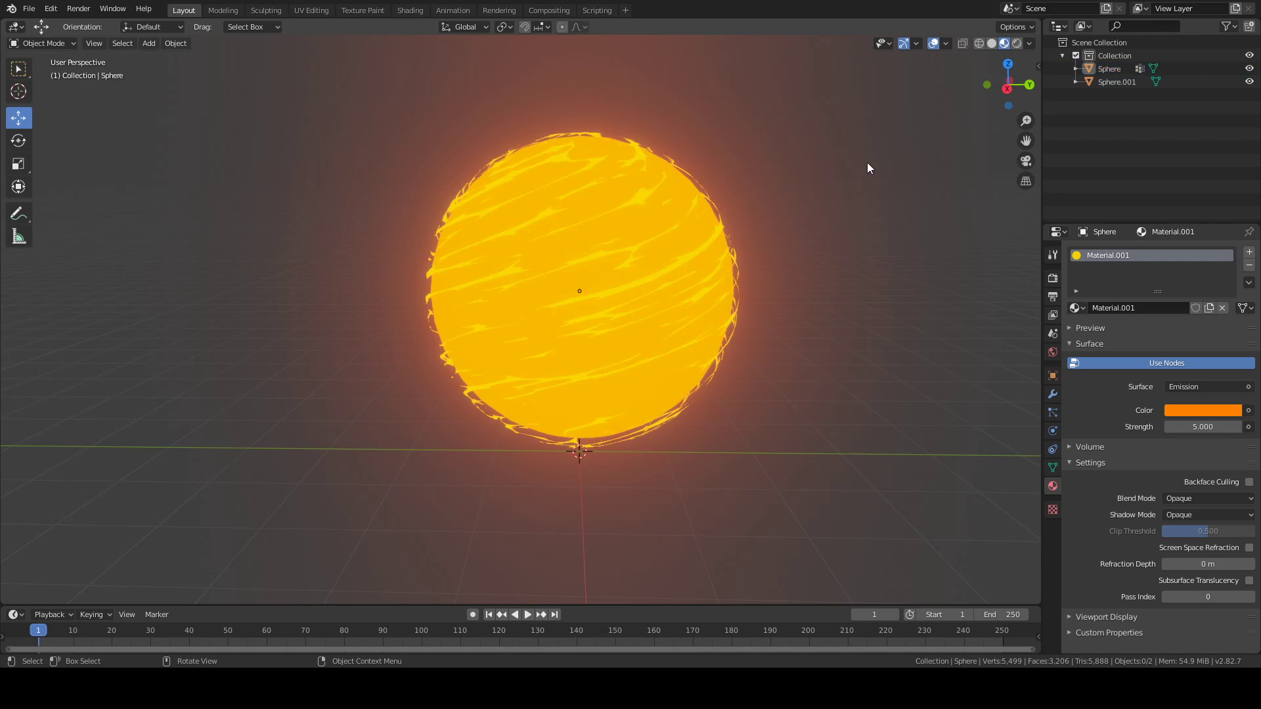
Step: Copy the striped outer sphere and paste a duplicate in the same place
{"action": "left_click", "coordinate": [691, 253]}
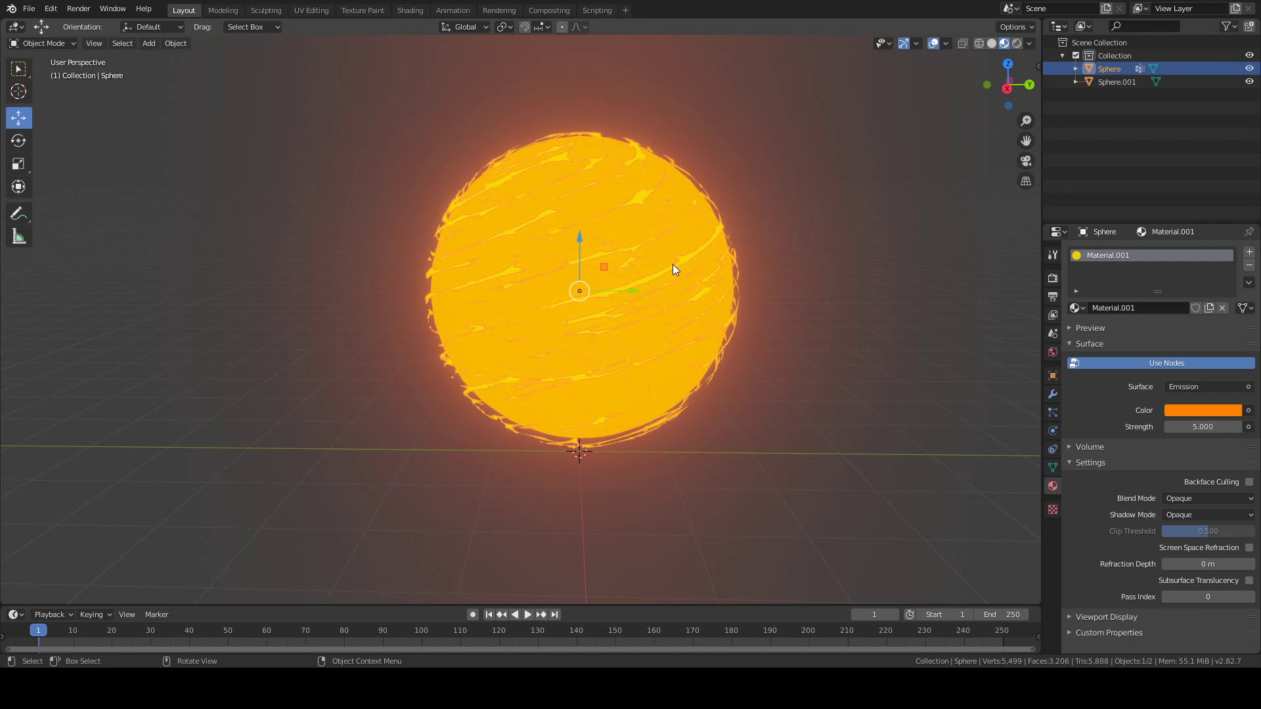
{"action": "right_click", "coordinate": [674, 264]}
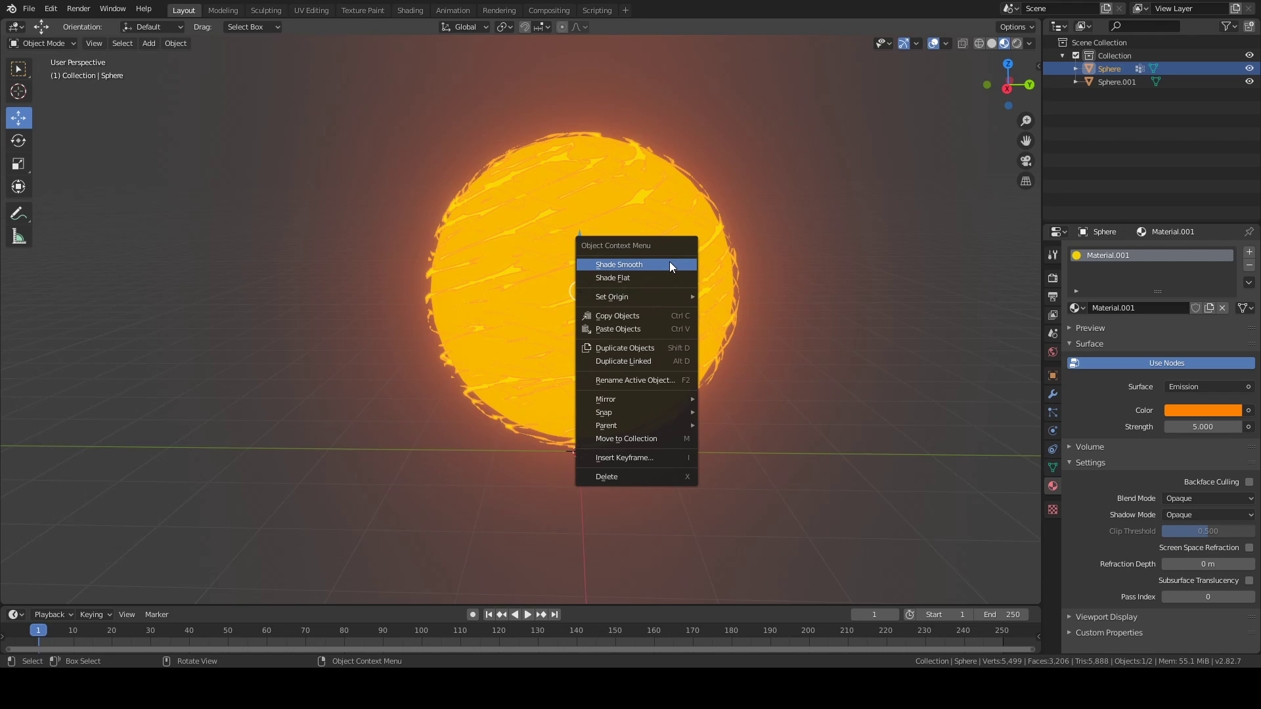
{"action": "left_click", "coordinate": [683, 318]}
{"action": "right_click", "coordinate": [664, 271]}
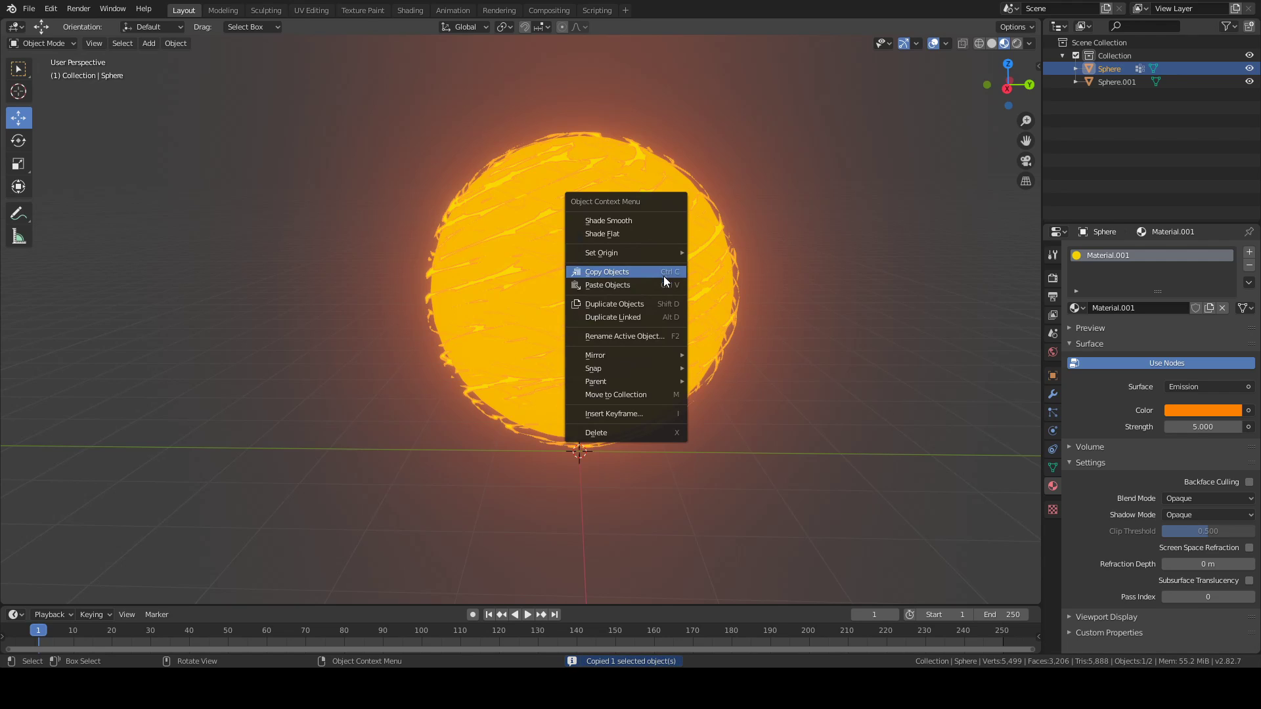
{"action": "left_click", "coordinate": [662, 285]}
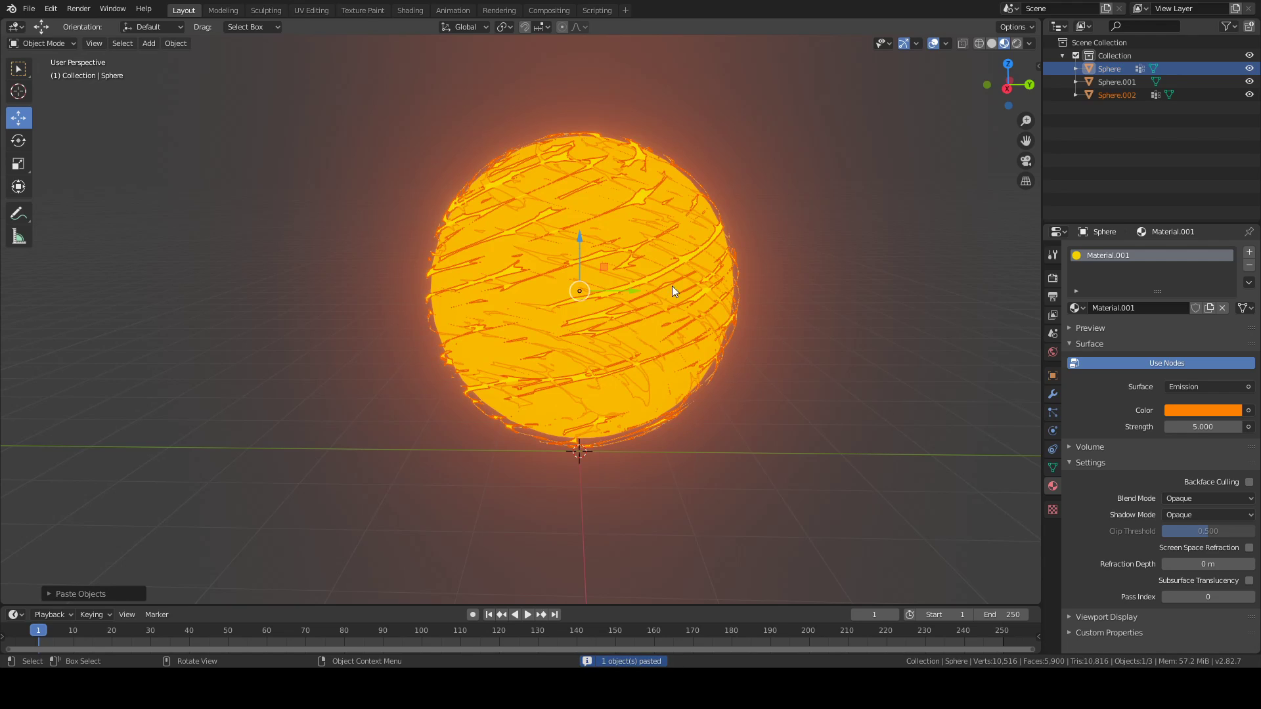
Step: Rotate the pasted striped sphere so its stripes no longer coincide with those of the original
{"action": "left_click", "coordinate": [18, 140]}
{"action": "middle_click_drag", "start_coordinate": [468, 306], "coordinate": [575, 301]}
{"action": "left_click_drag", "start_coordinate": [589, 294], "coordinate": [602, 299]}
{"action": "middle_click_drag", "start_coordinate": [601, 298], "coordinate": [972, 341]}
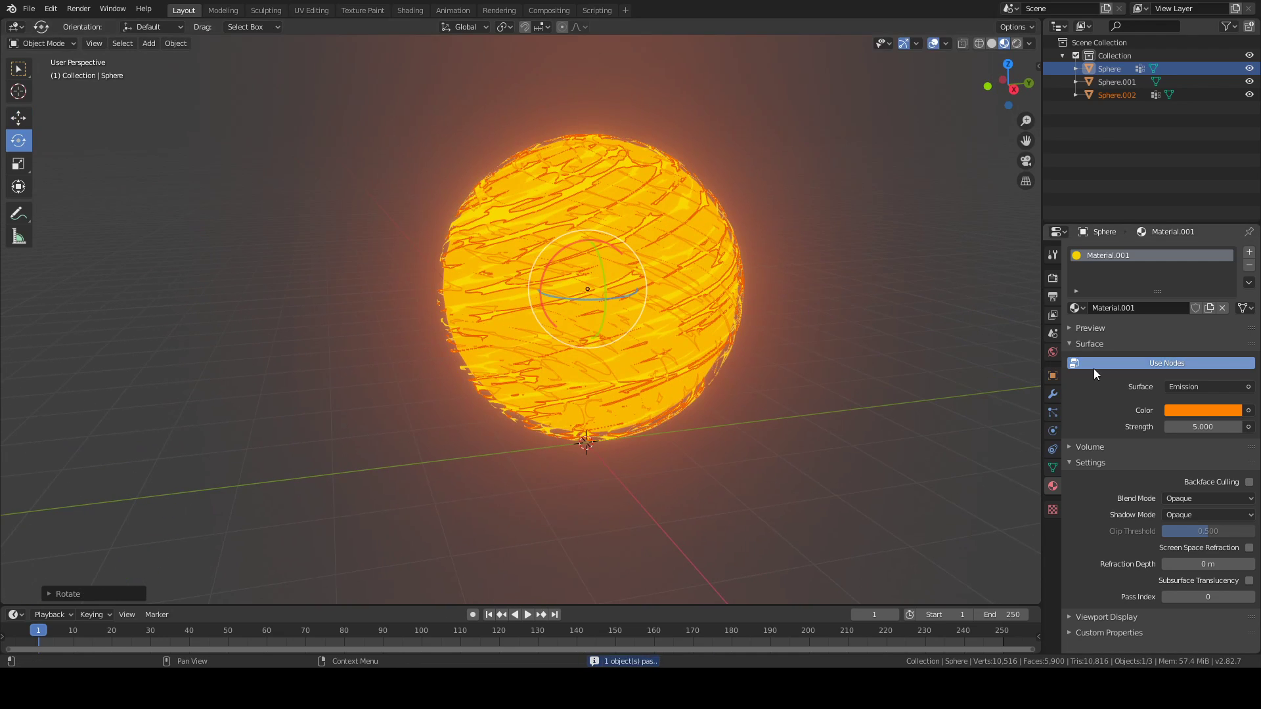
Step: Change the original striped sphere's emission color to yellow with hue 0.178 and deselect everything
{"action": "left_click", "coordinate": [1199, 408]}
{"action": "left_click_drag", "start_coordinate": [1150, 312], "coordinate": [1135, 300]}
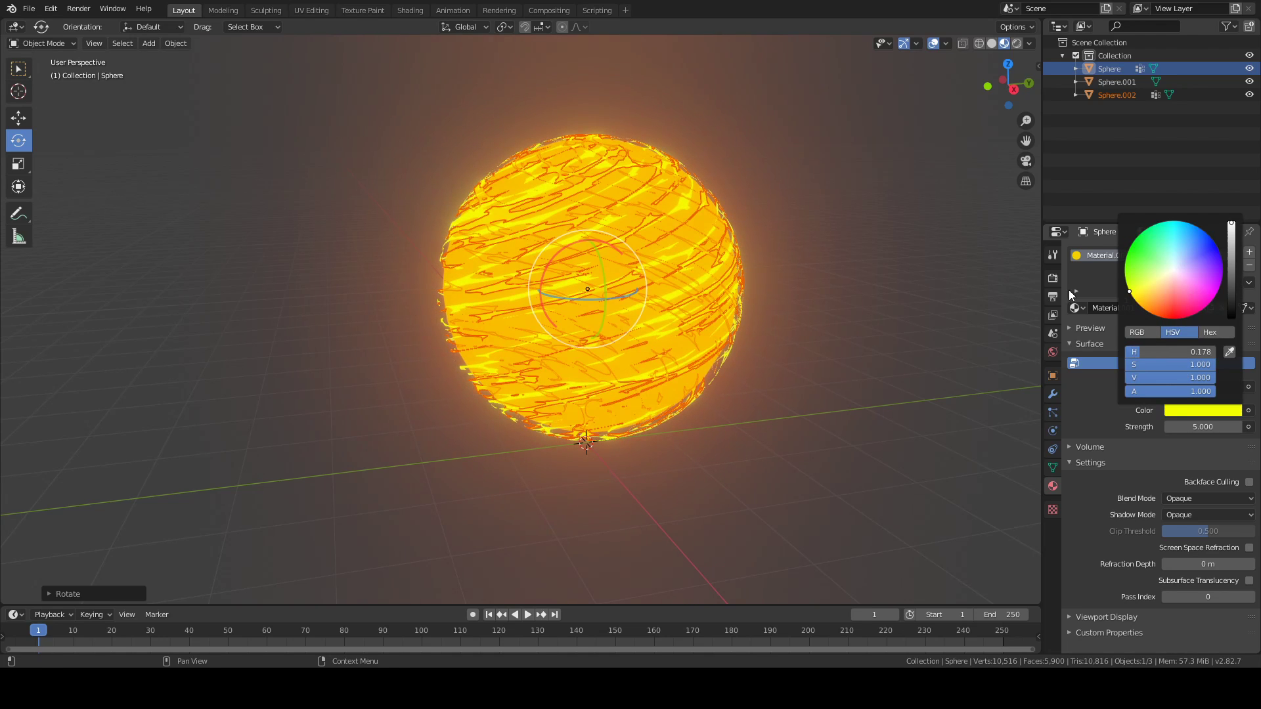
{"action": "left_click", "coordinate": [861, 274]}
{"action": "middle_click_drag", "start_coordinate": [862, 273], "coordinate": [808, 289]}
{"action": "scroll", "coordinate": [767, 269], "scroll_direction": "up", "scroll_amount": 2}
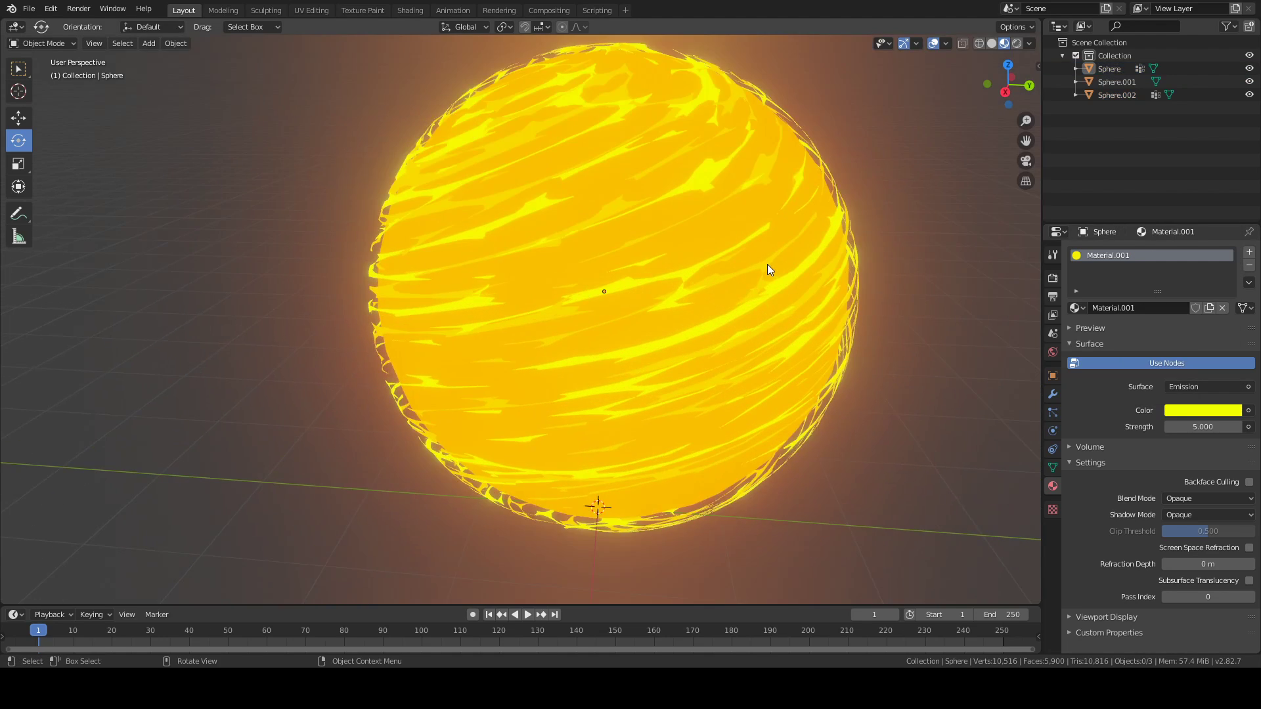
Step: Change the pasted striped sphere's emission color to yellow-green with hue 0.222 and deselect it
{"action": "left_click", "coordinate": [622, 208]}
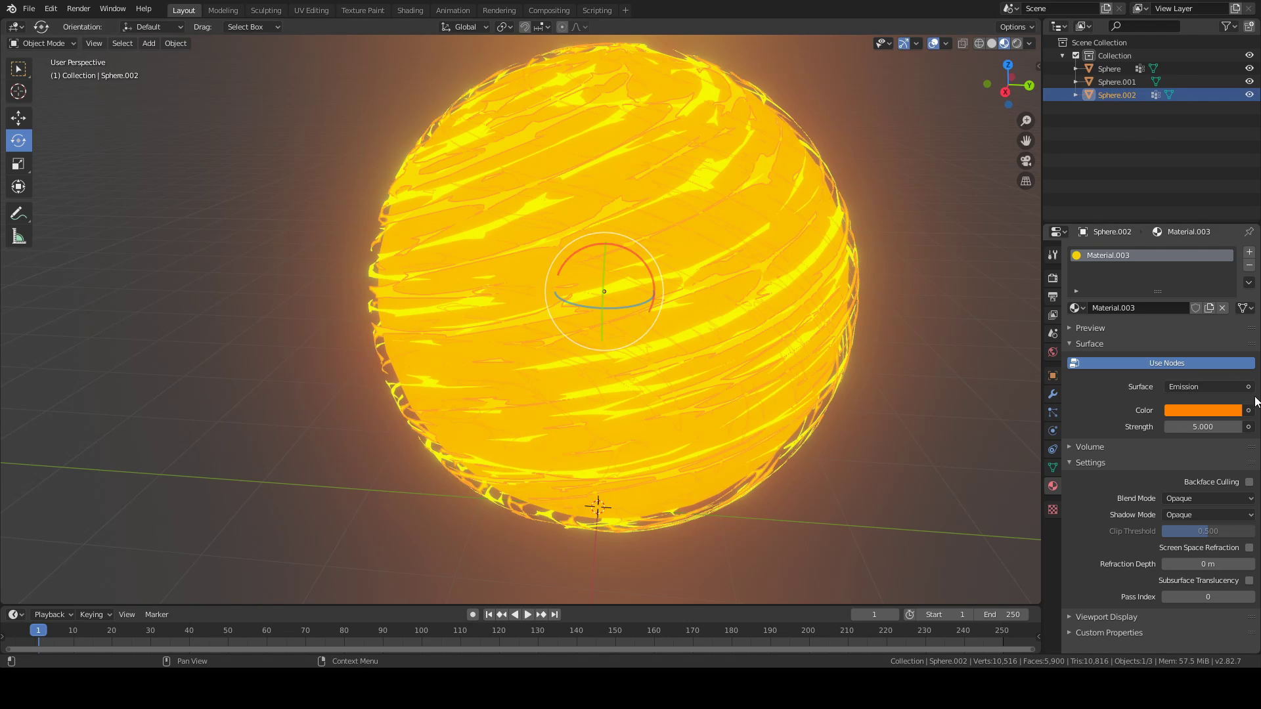
{"action": "left_click", "coordinate": [1222, 408]}
{"action": "left_click_drag", "start_coordinate": [1153, 310], "coordinate": [1125, 279]}
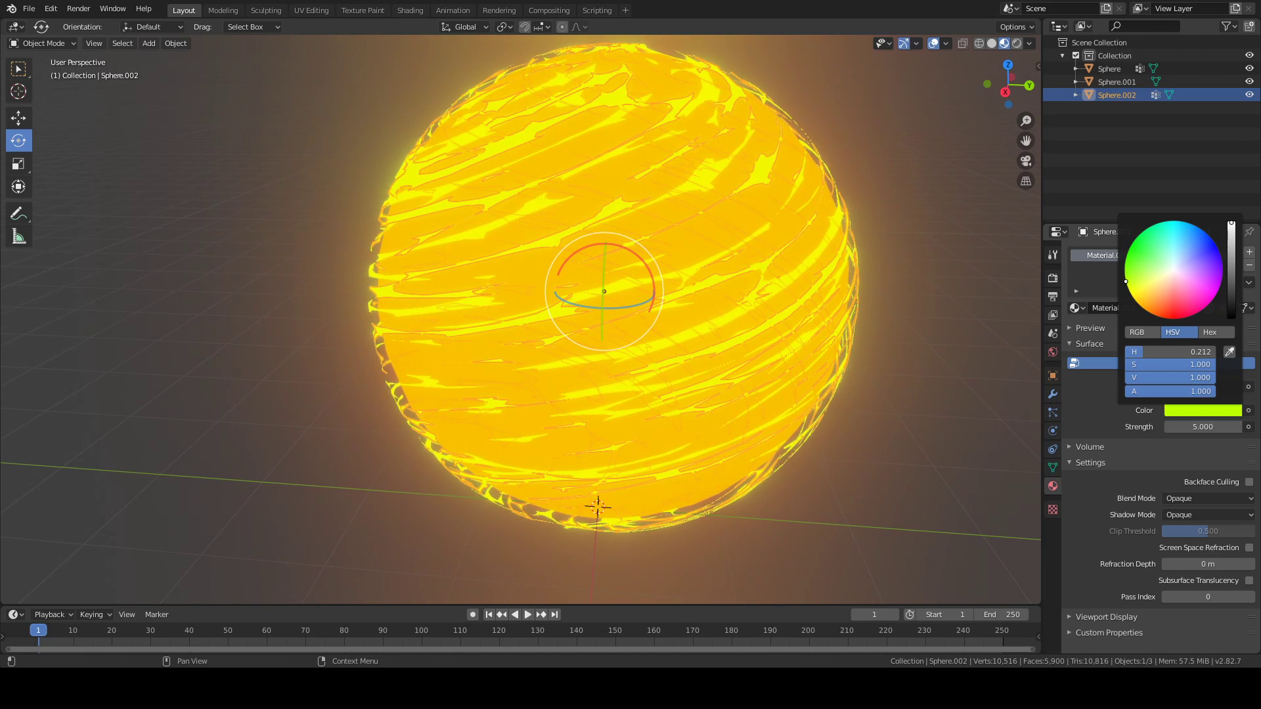
{"action": "left_click", "coordinate": [1003, 282]}
{"action": "scroll", "coordinate": [1000, 280], "scroll_direction": "down", "scroll_amount": 3}
{"action": "middle_click_drag", "start_coordinate": [998, 279], "coordinate": [944, 275]}
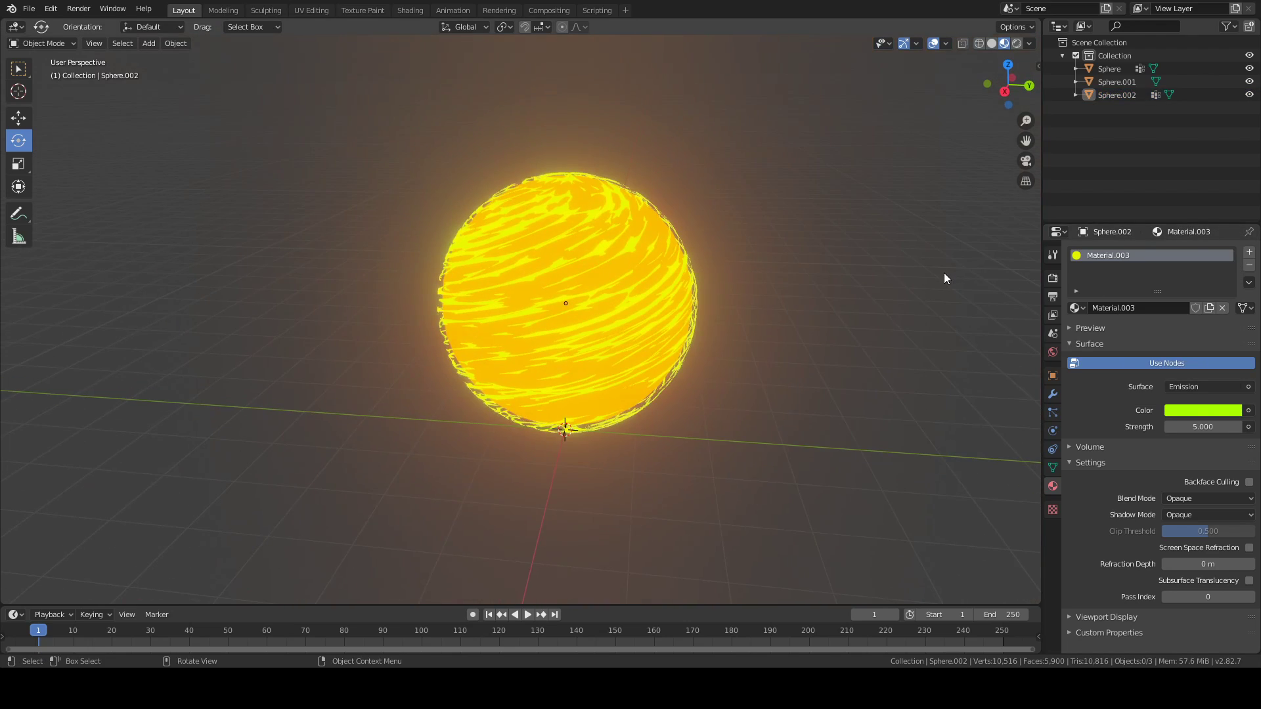
Step: Change the pasted striped sphere's emission color to red-orange with hue about 0.037 and deselect it
{"action": "key", "text": "ctrl+z"}
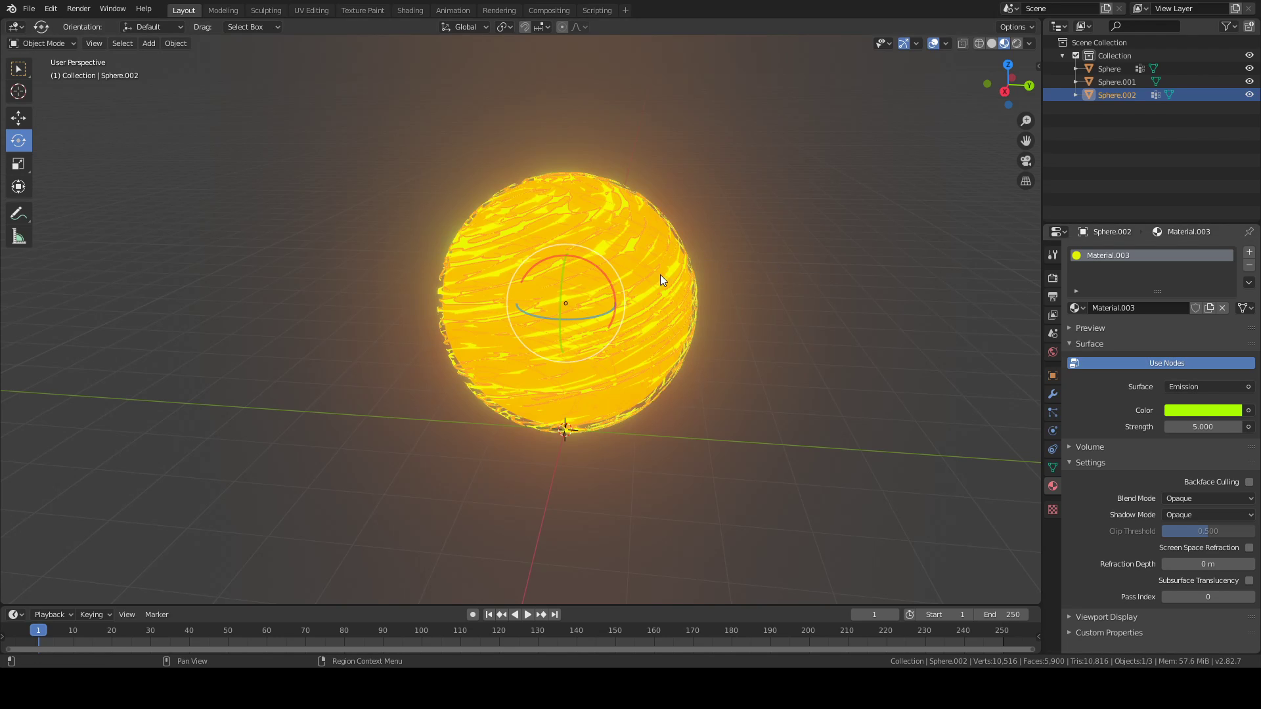
{"action": "key", "text": "ctrl+z"}
{"action": "scroll", "coordinate": [800, 196], "scroll_direction": "up", "scroll_amount": 3}
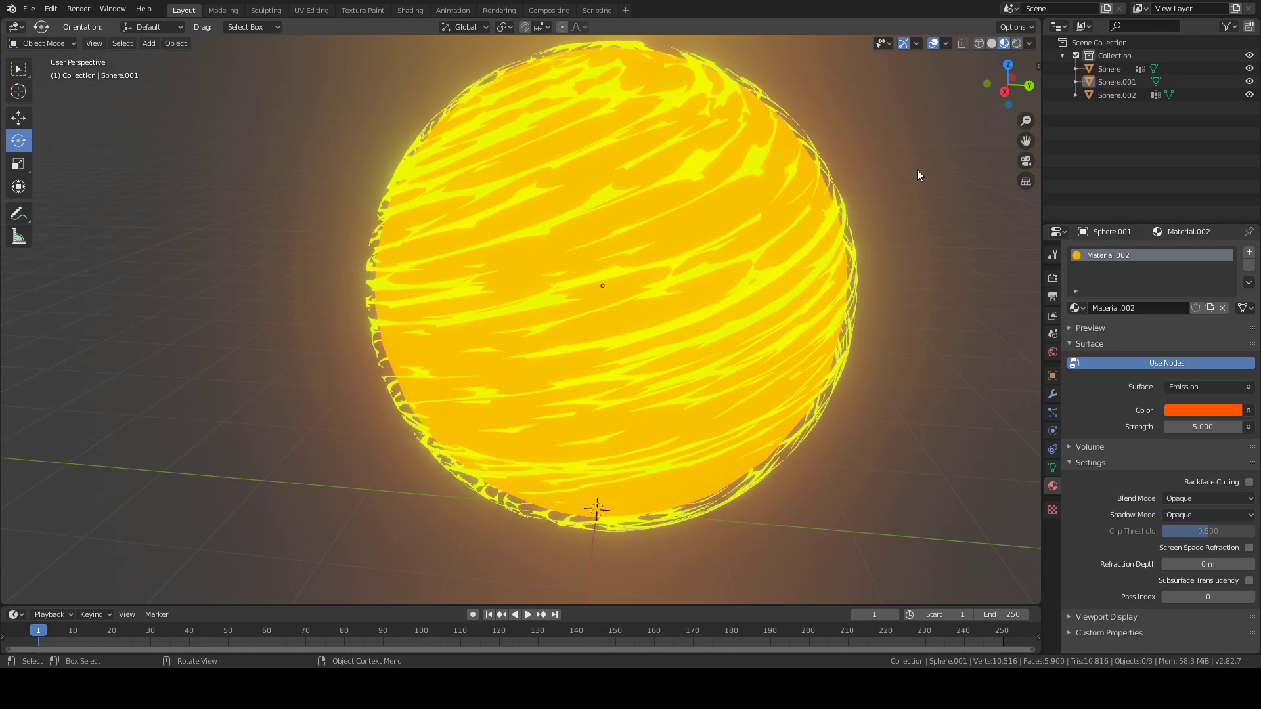
{"action": "middle_click_drag", "start_coordinate": [917, 170], "coordinate": [930, 182]}
{"action": "left_click", "coordinate": [611, 209]}
{"action": "left_click", "coordinate": [581, 210]}
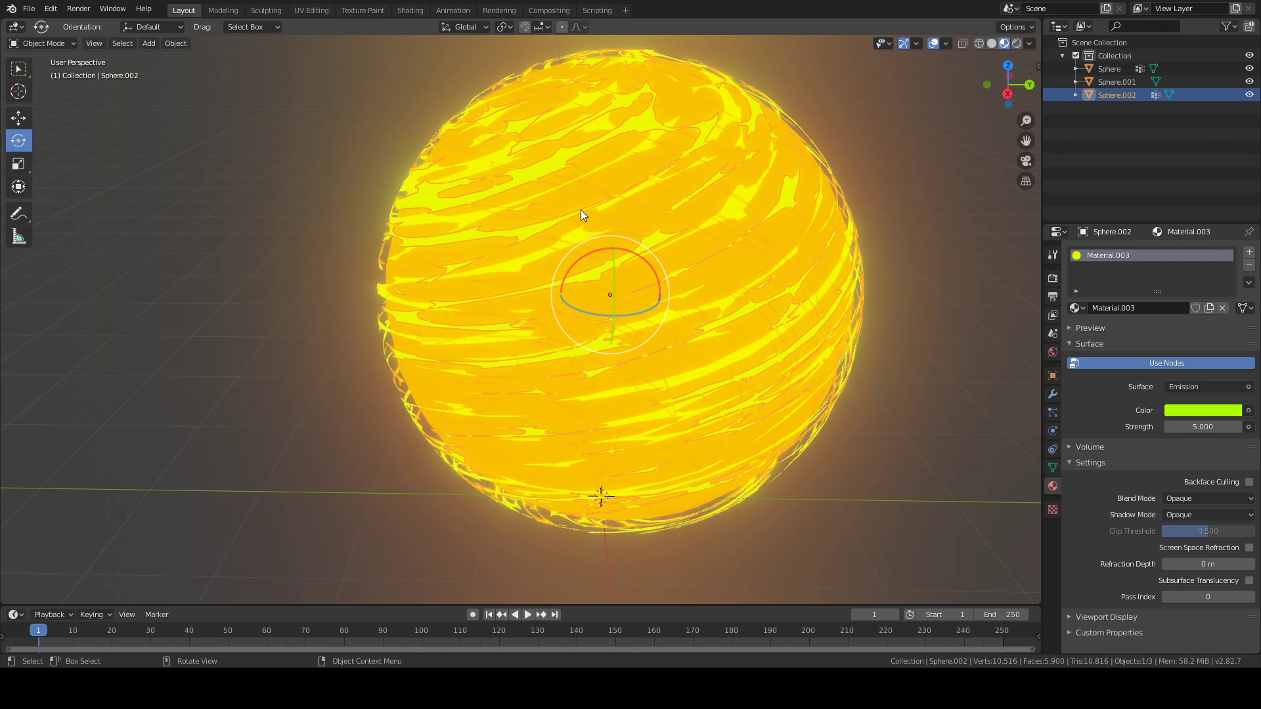
{"action": "left_click", "coordinate": [1187, 412]}
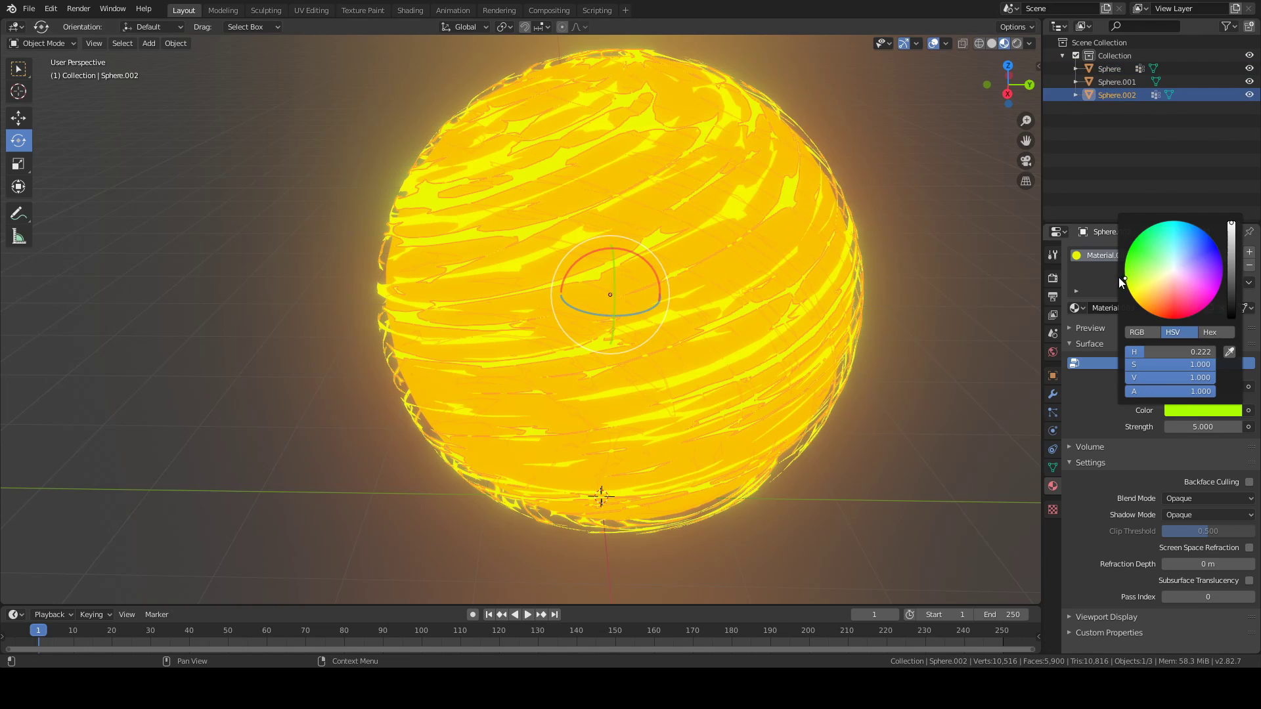
{"action": "left_click_drag", "start_coordinate": [1129, 281], "coordinate": [1163, 318]}
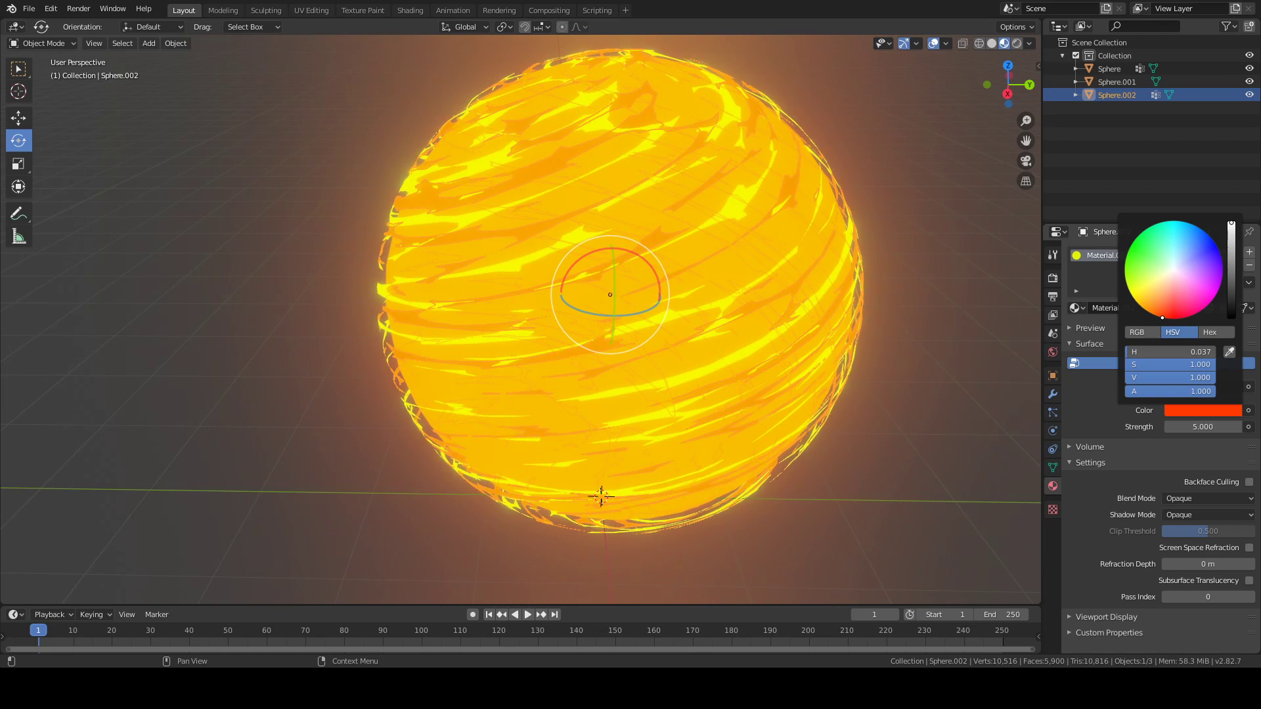
{"action": "left_click", "coordinate": [970, 286]}
{"action": "middle_click_drag", "start_coordinate": [971, 286], "coordinate": [987, 267]}
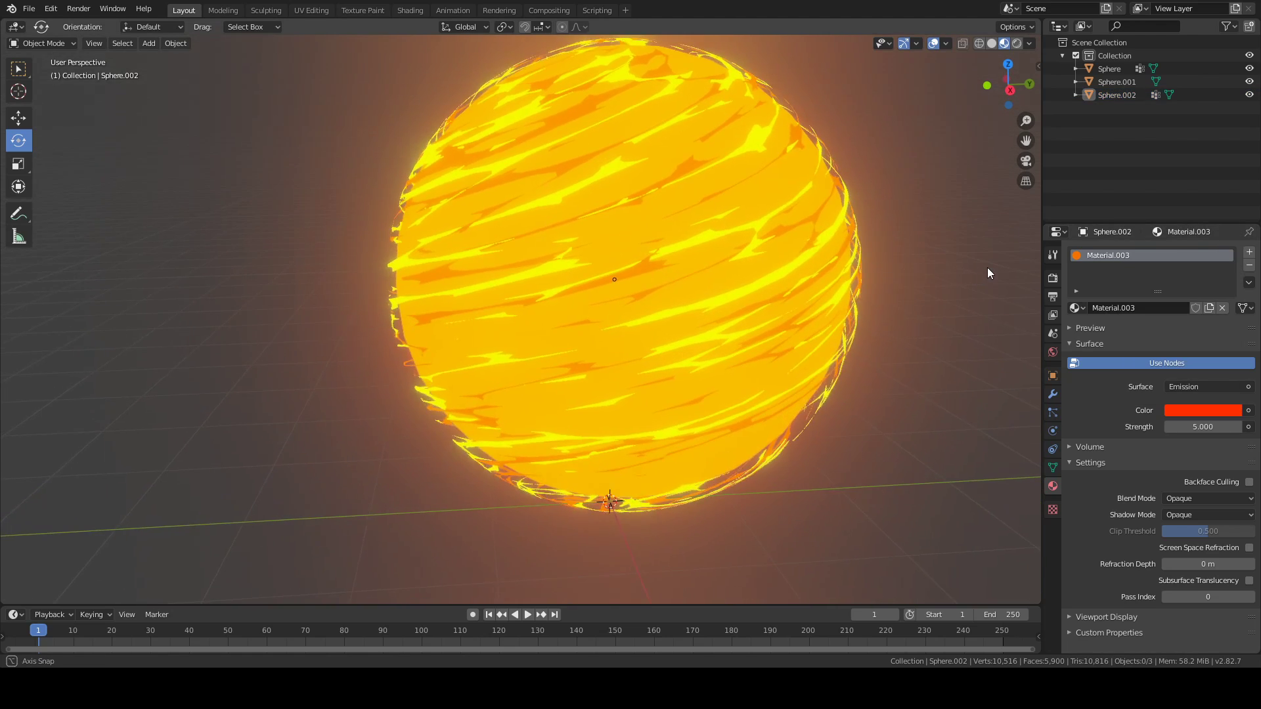
Step: Rotate the red-orange striped sphere slightly to shift its stripes, and deselect it
{"action": "scroll", "coordinate": [939, 251], "scroll_direction": "down", "scroll_amount": 3}
{"action": "left_click", "coordinate": [559, 259]}
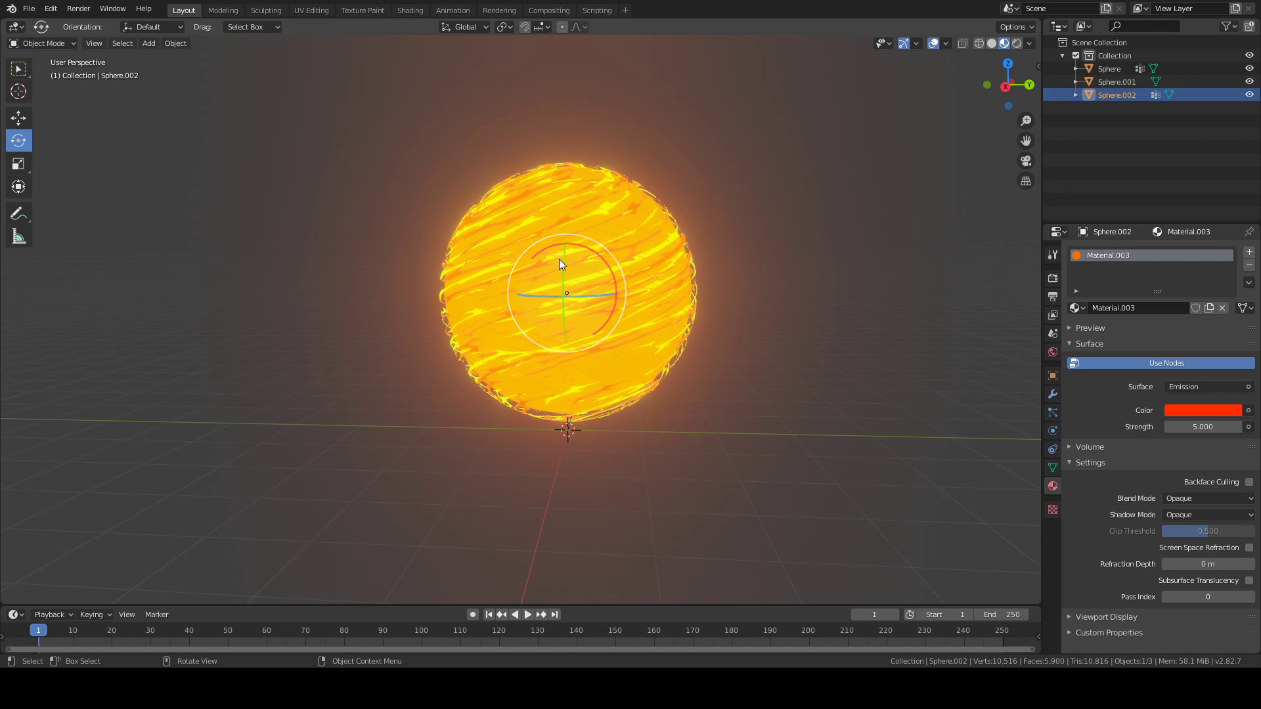
{"action": "left_click_drag", "start_coordinate": [599, 304], "coordinate": [600, 294]}
{"action": "left_click", "coordinate": [783, 279]}
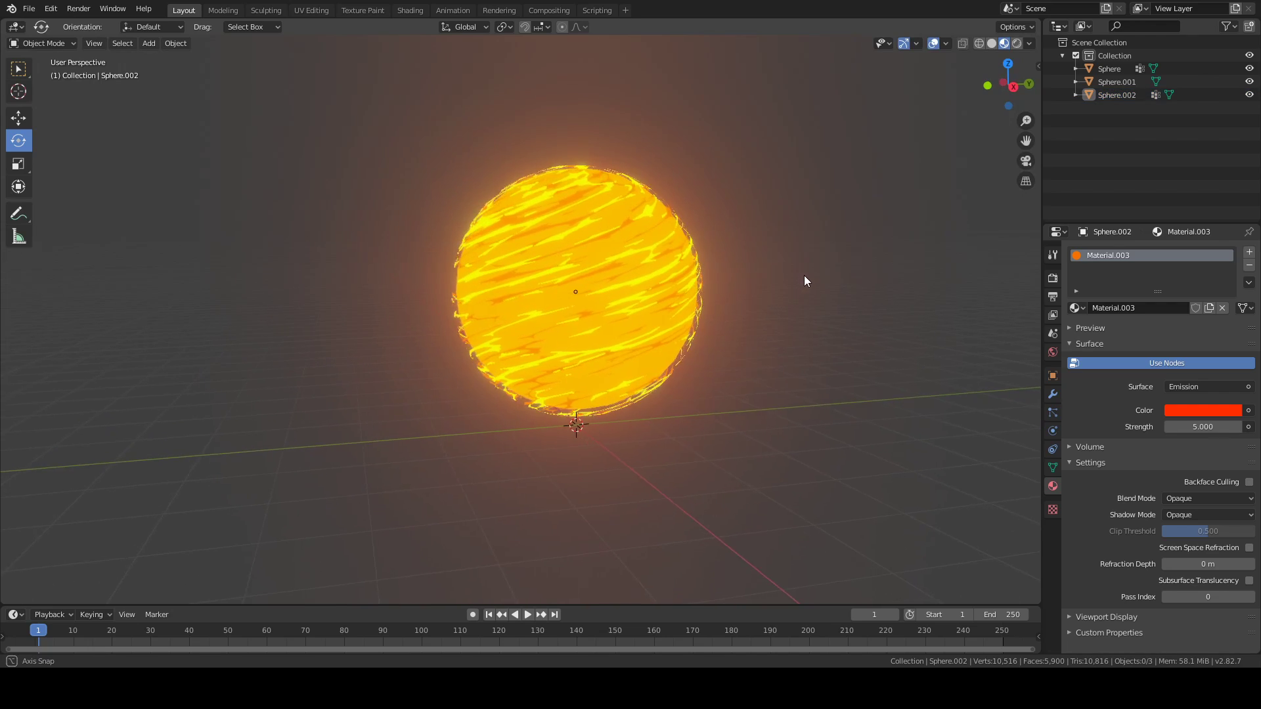
{"action": "middle_click_drag", "start_coordinate": [762, 251], "coordinate": [720, 272]}
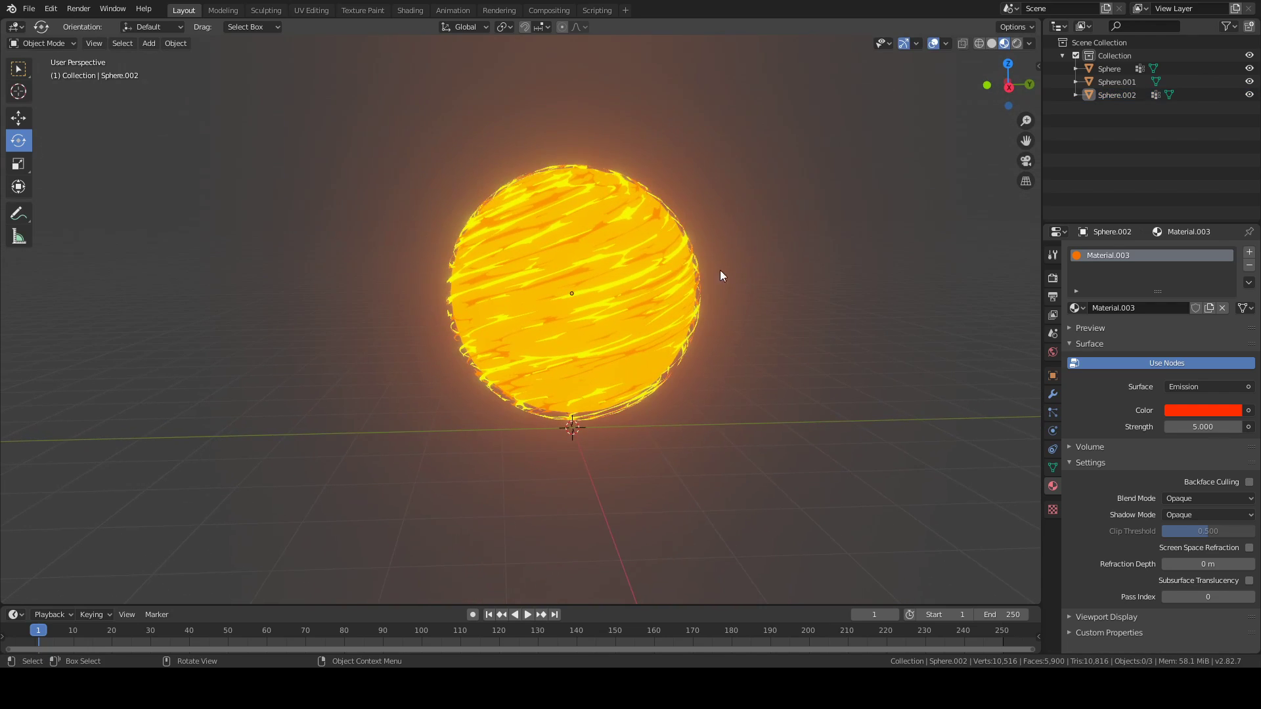
Step: Add a mesh cylinder beneath the sun and flatten it along the Z axis into a short disc
{"action": "left_click", "coordinate": [150, 43]}
{"action": "mouse_move", "coordinate": [169, 64]}
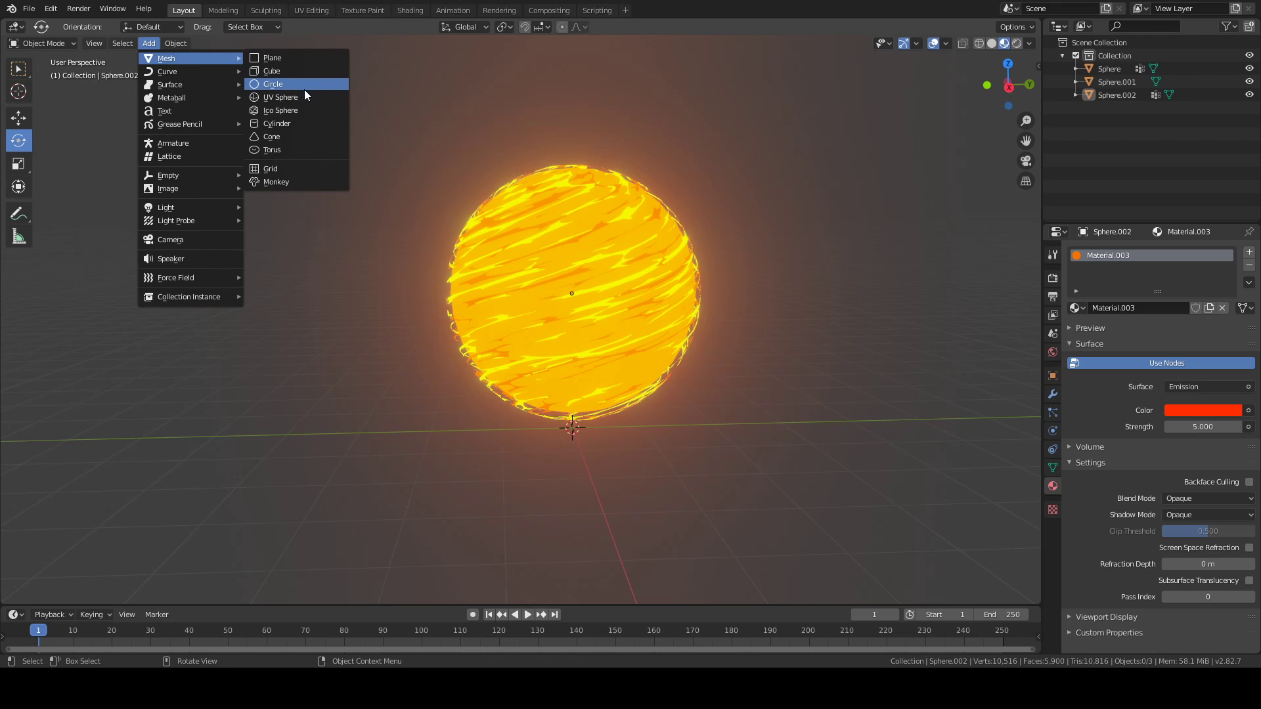
{"action": "left_click", "coordinate": [303, 124]}
{"action": "mouse_move", "coordinate": [678, 434]}
{"action": "middle_mouse_down"}
{"action": "mouse_move", "coordinate": [818, 439]}
{"action": "mouse_move", "coordinate": [739, 385]}
{"action": "mouse_move", "coordinate": [677, 427]}
{"action": "middle_mouse_up"}
{"action": "key", "text": "s"}
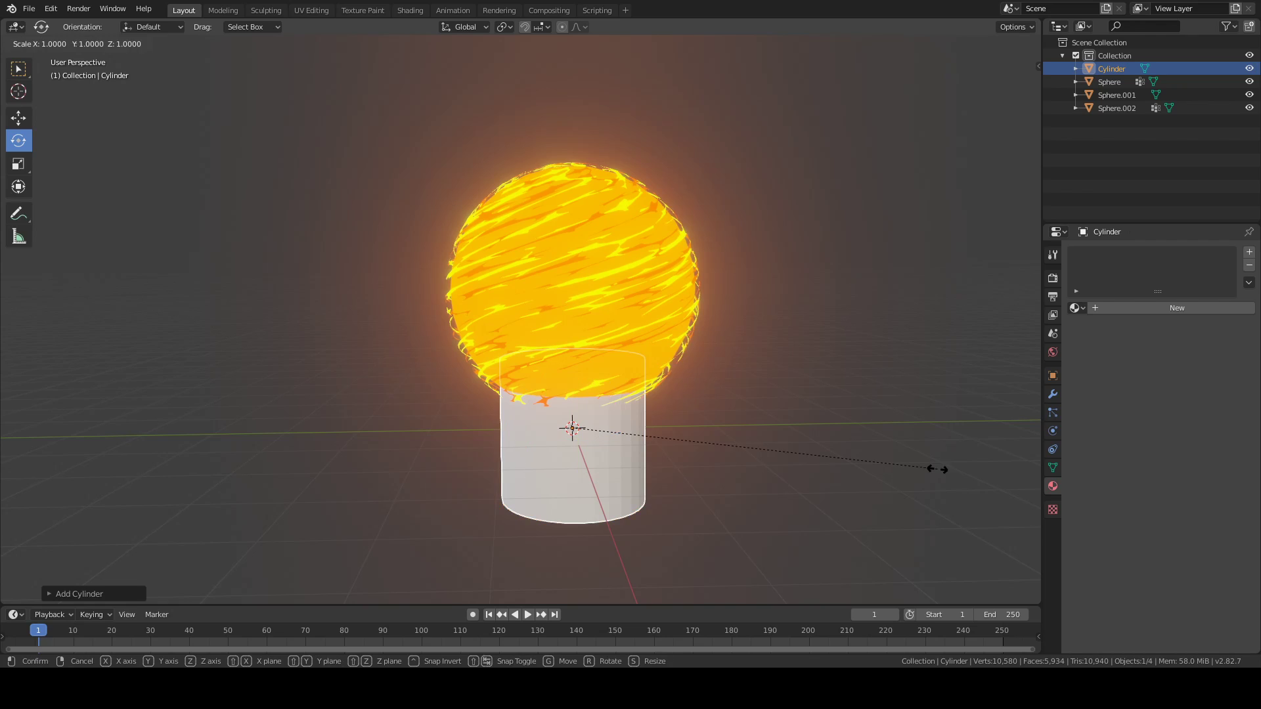
{"action": "key", "text": "z"}
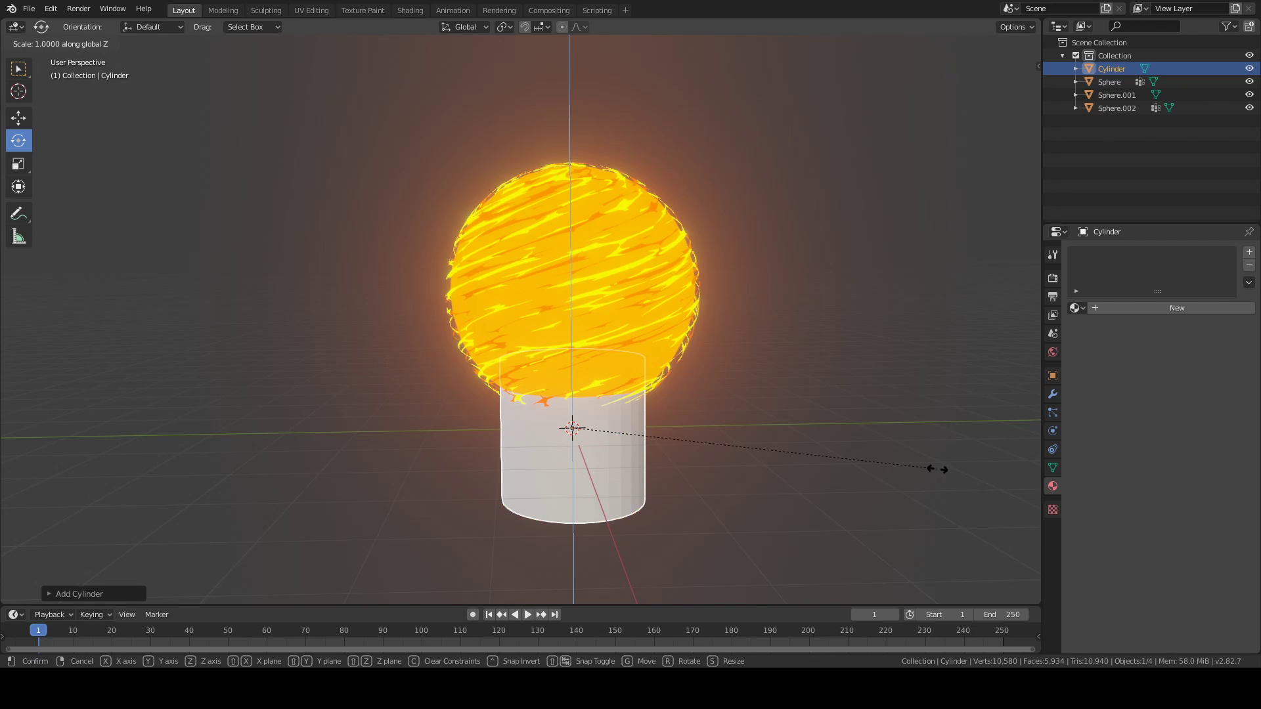
{"action": "left_click", "coordinate": [621, 444]}
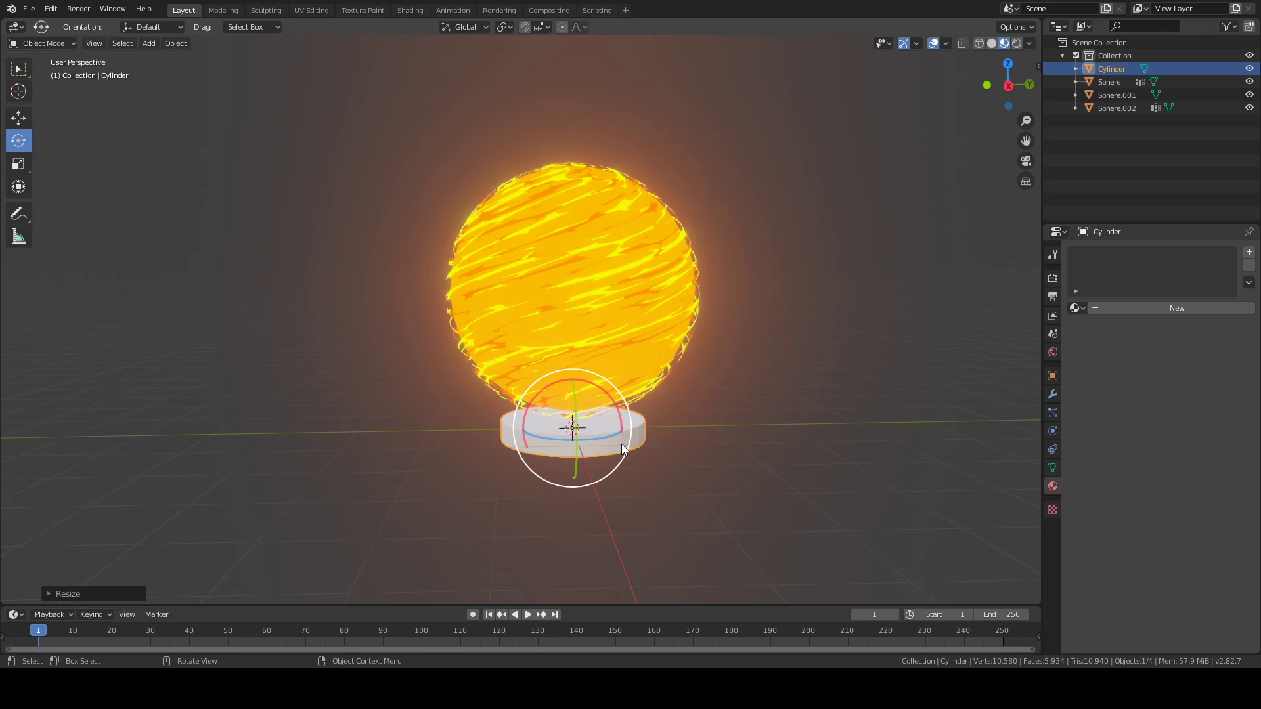
Step: Scale the cylinder up to a wide platform beneath the sun and thin it along the Z axis
{"action": "key", "text": "s"}
{"action": "key", "text": "z"}
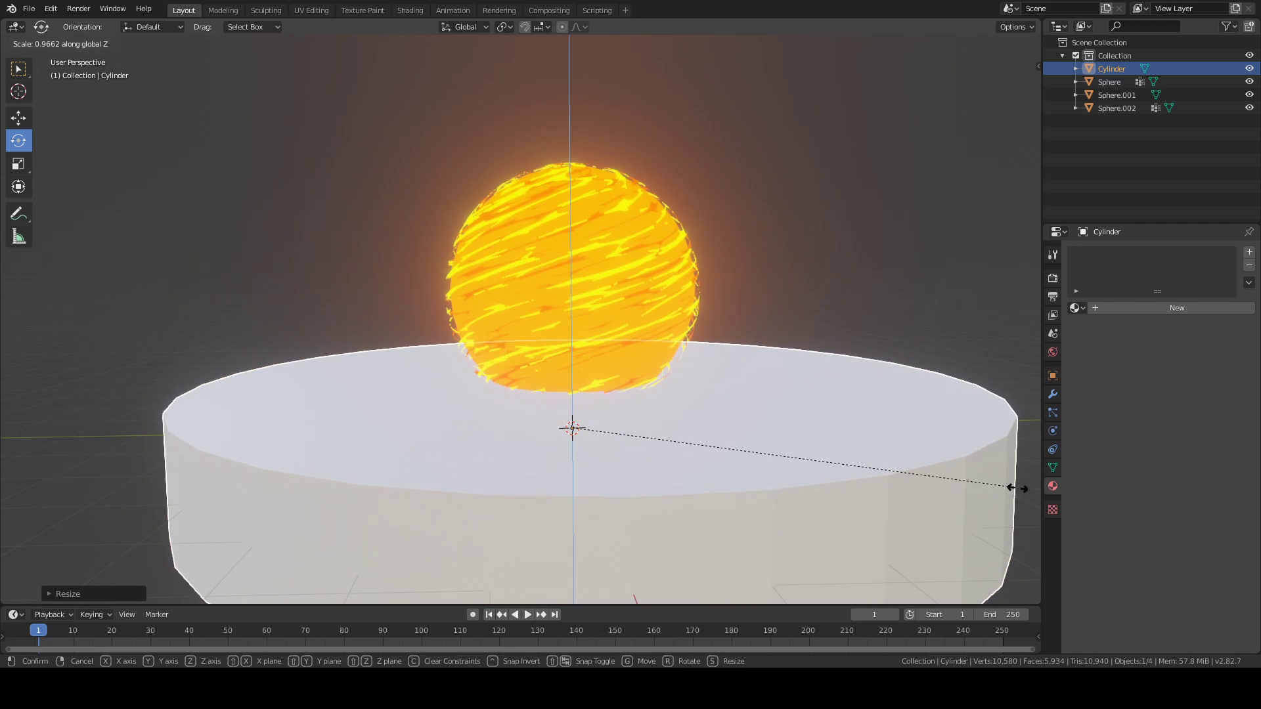
{"action": "left_click", "coordinate": [770, 461]}
{"action": "left_click", "coordinate": [884, 301]}
{"action": "middle_click_drag", "start_coordinate": [886, 301], "coordinate": [765, 514]}
{"action": "left_click", "coordinate": [912, 443]}
{"action": "key", "text": "s"}
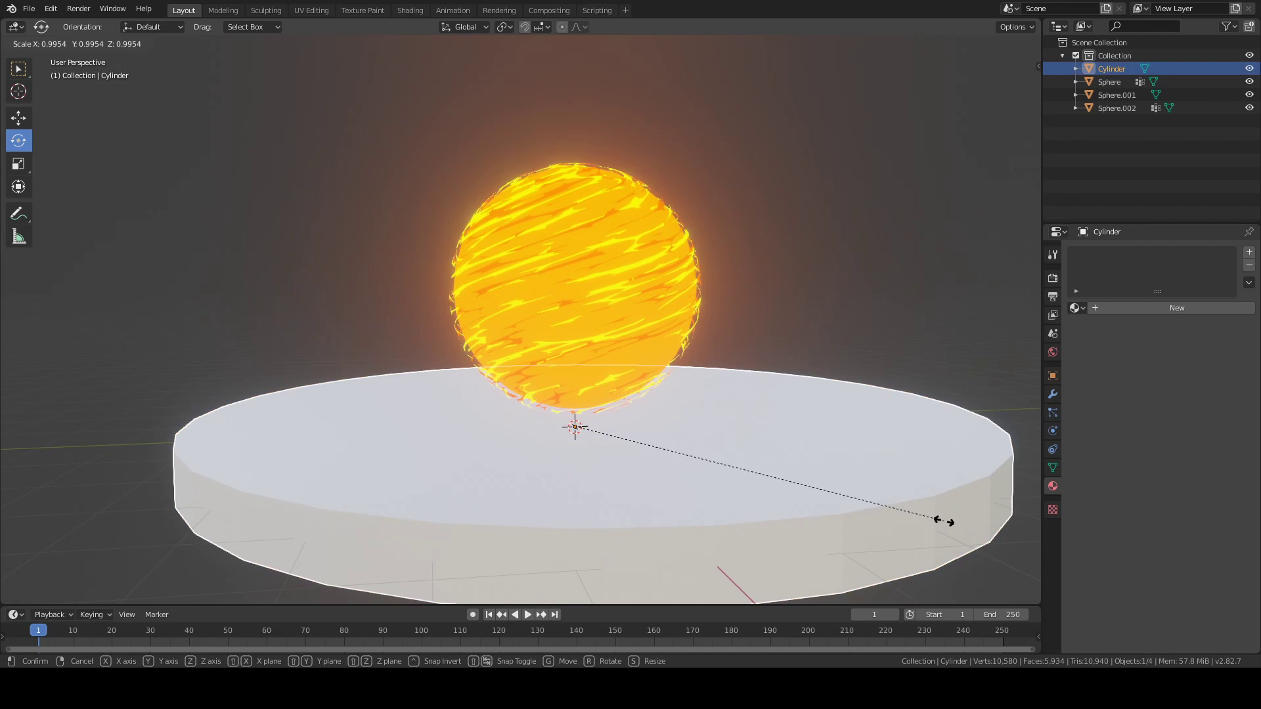
{"action": "key", "text": "z"}
{"action": "left_click", "coordinate": [915, 516]}
Step: Move the platform down slightly along the Z axis so the sun rests on its upper face
{"action": "middle_click_drag", "start_coordinate": [703, 347], "coordinate": [762, 344]}
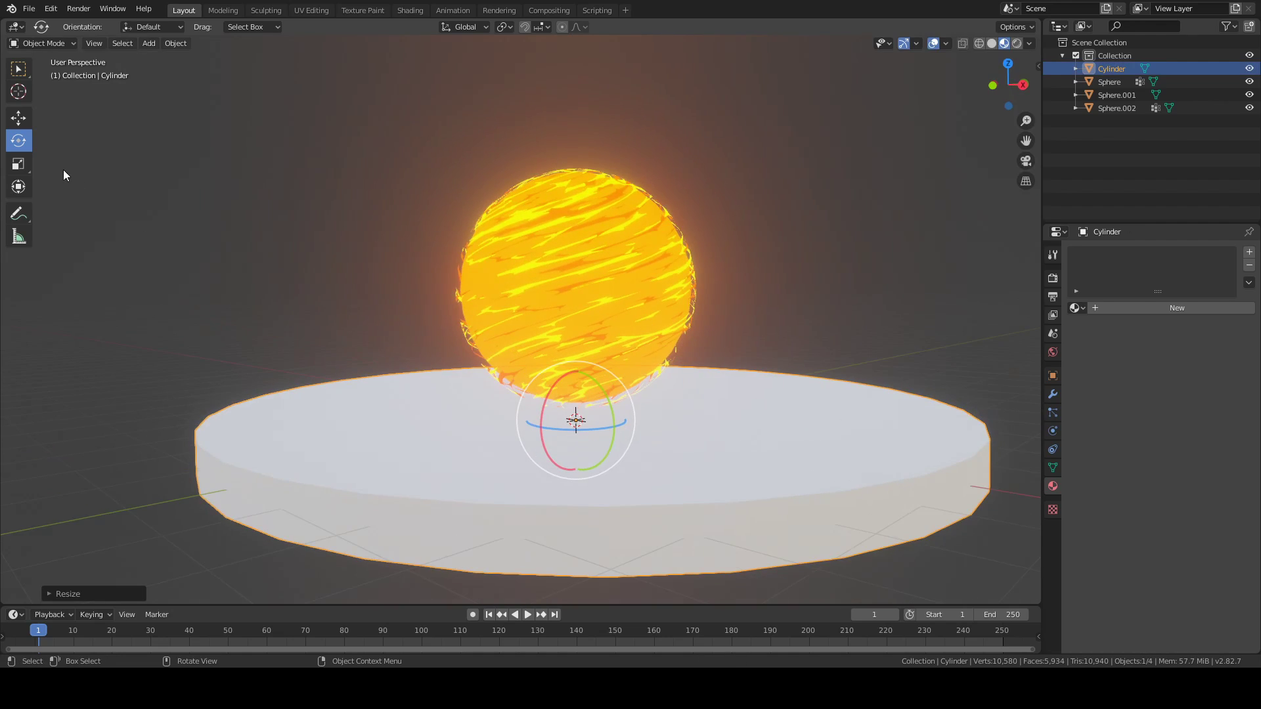
{"action": "left_click", "coordinate": [18, 119]}
{"action": "mouse_move", "coordinate": [573, 389]}
{"action": "left_mouse_down"}
{"action": "mouse_move", "coordinate": [573, 377]}
{"action": "mouse_move", "coordinate": [487, 396]}
{"action": "mouse_move", "coordinate": [569, 388]}
{"action": "left_mouse_up"}
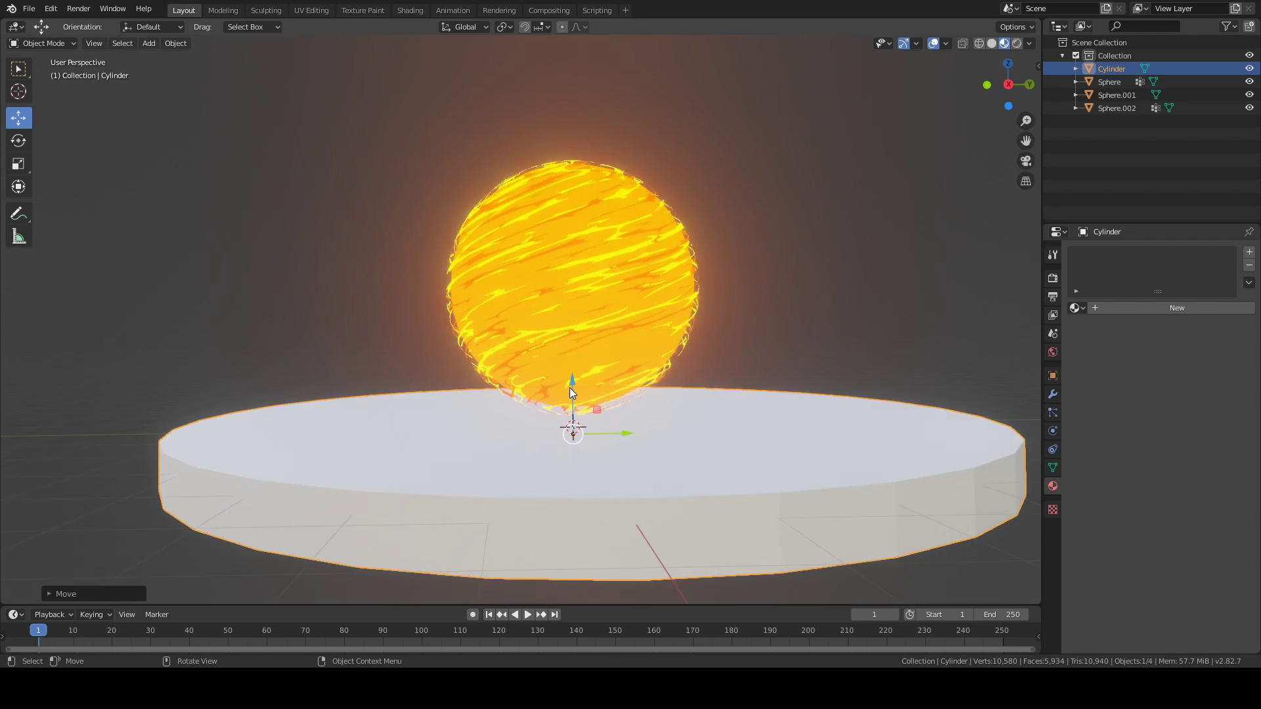
{"action": "scroll", "coordinate": [570, 388], "scroll_direction": "down", "scroll_amount": 4}
{"action": "middle_click_drag", "start_coordinate": [594, 392], "coordinate": [628, 395]}
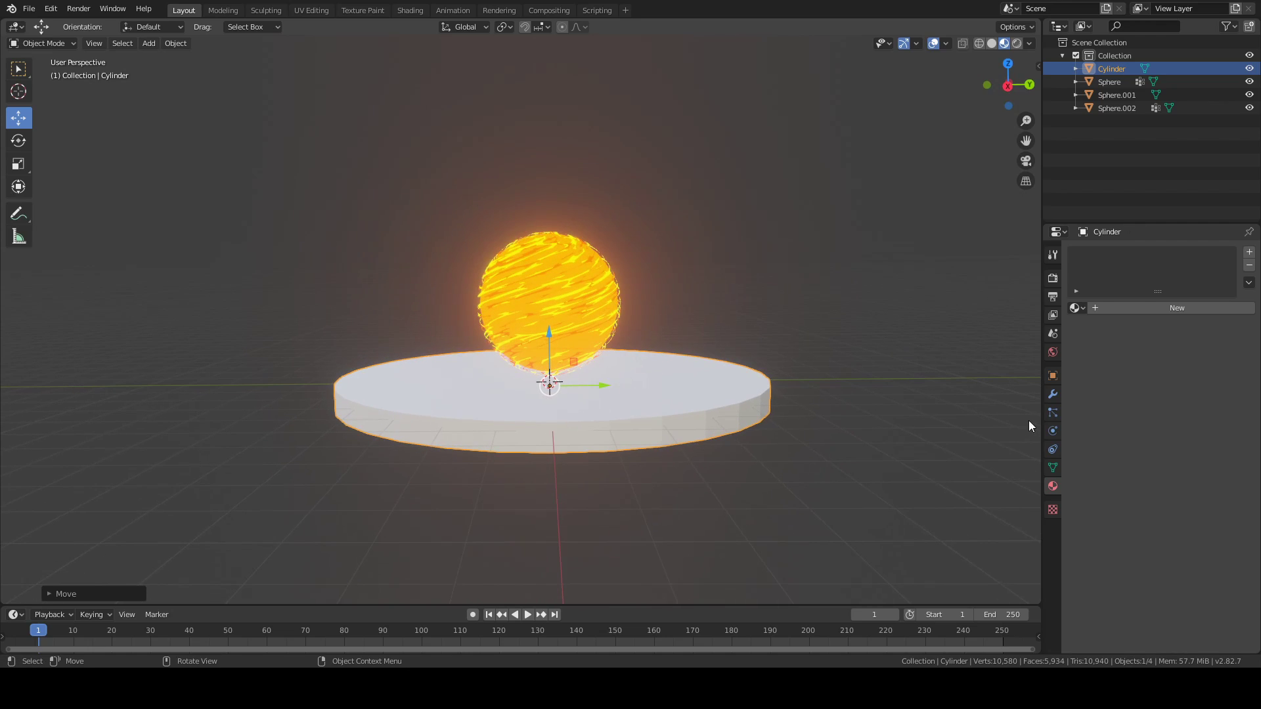
Step: Subdivide the whole platform mesh three times in Edit Mode
{"action": "left_click", "coordinate": [1051, 463]}
{"action": "key", "text": "Tab"}
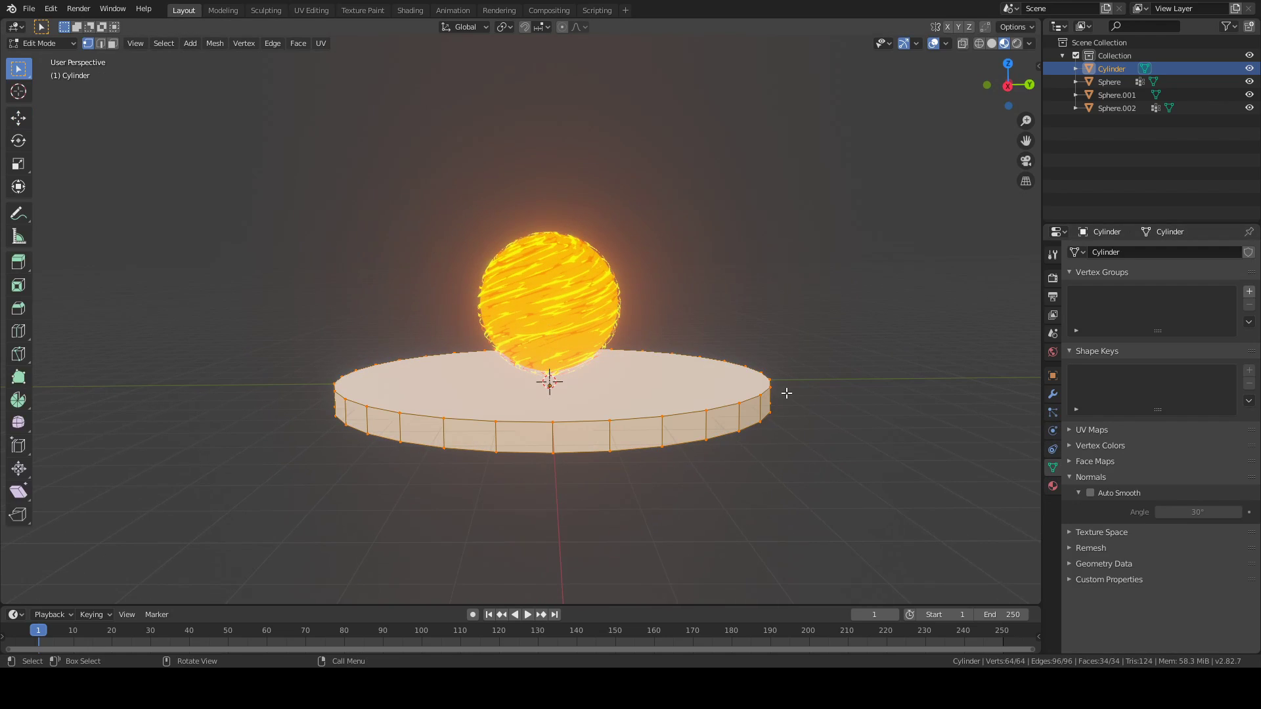
{"action": "left_click", "coordinate": [1078, 476]}
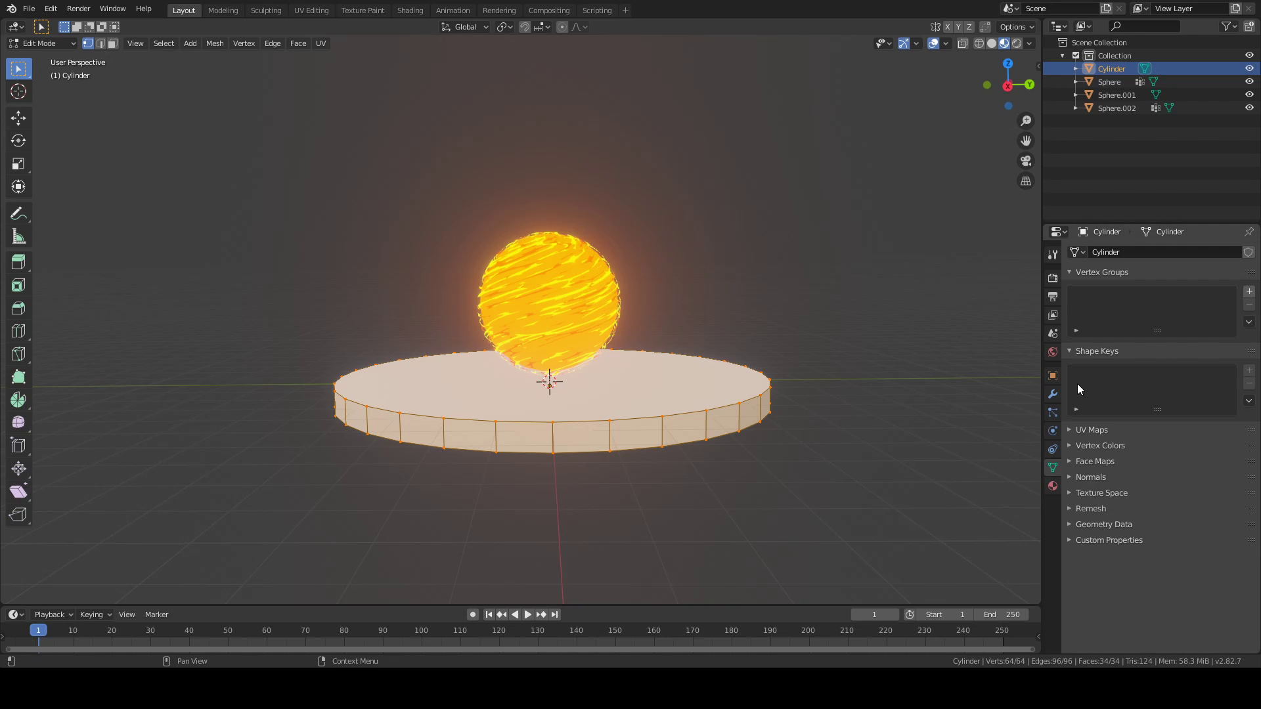
{"action": "right_click", "coordinate": [651, 429]}
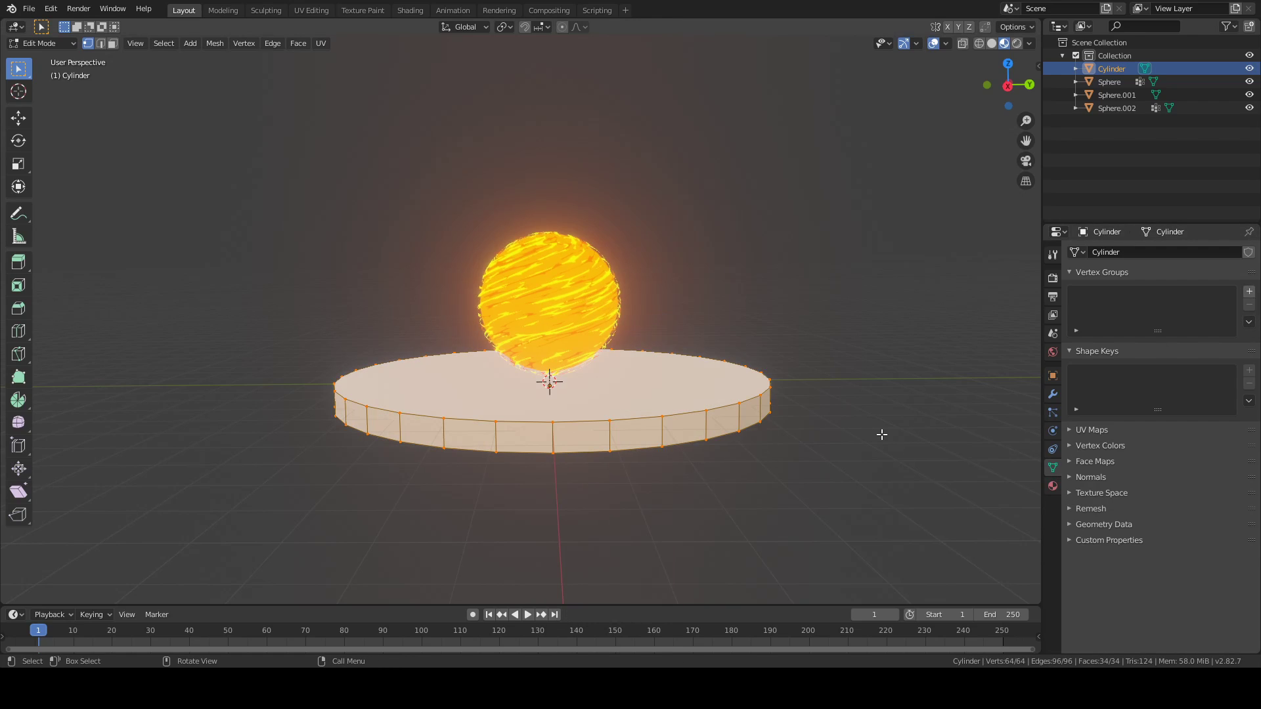
{"action": "right_click", "coordinate": [713, 394]}
{"action": "left_click", "coordinate": [688, 342]}
{"action": "right_click", "coordinate": [696, 396]}
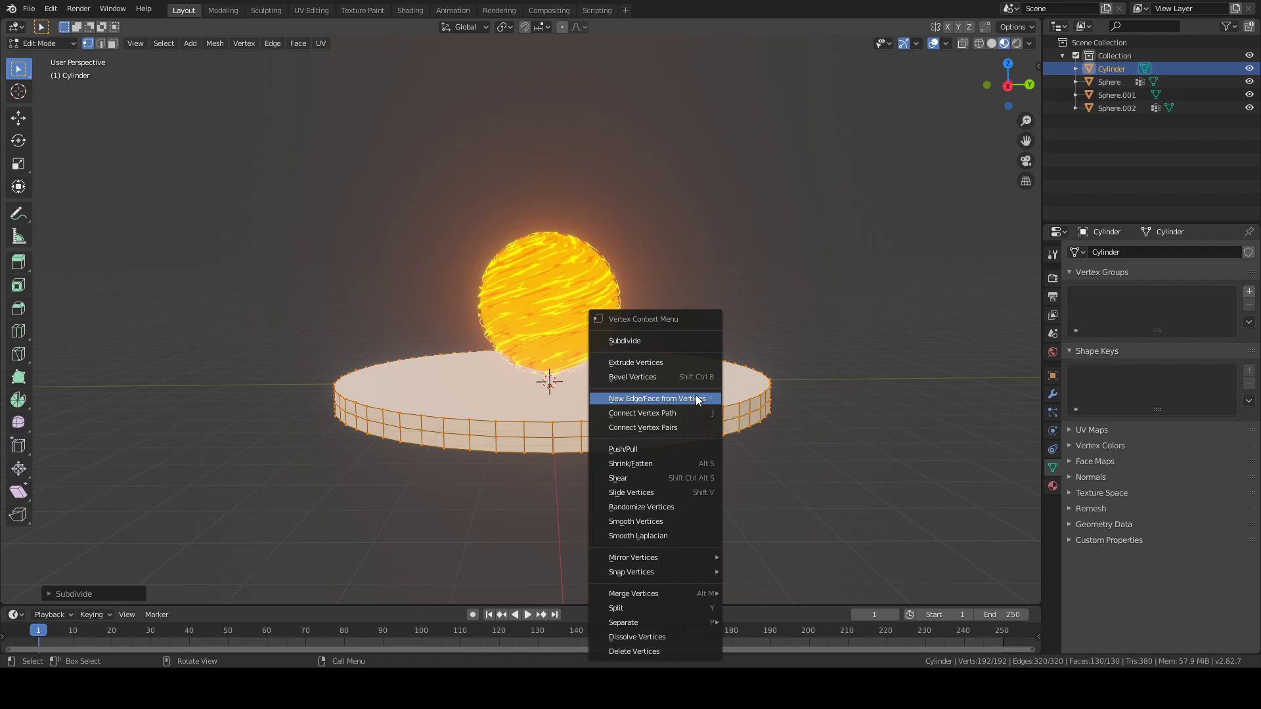
{"action": "left_click", "coordinate": [668, 340]}
{"action": "right_click", "coordinate": [694, 397]}
{"action": "left_click", "coordinate": [669, 342]}
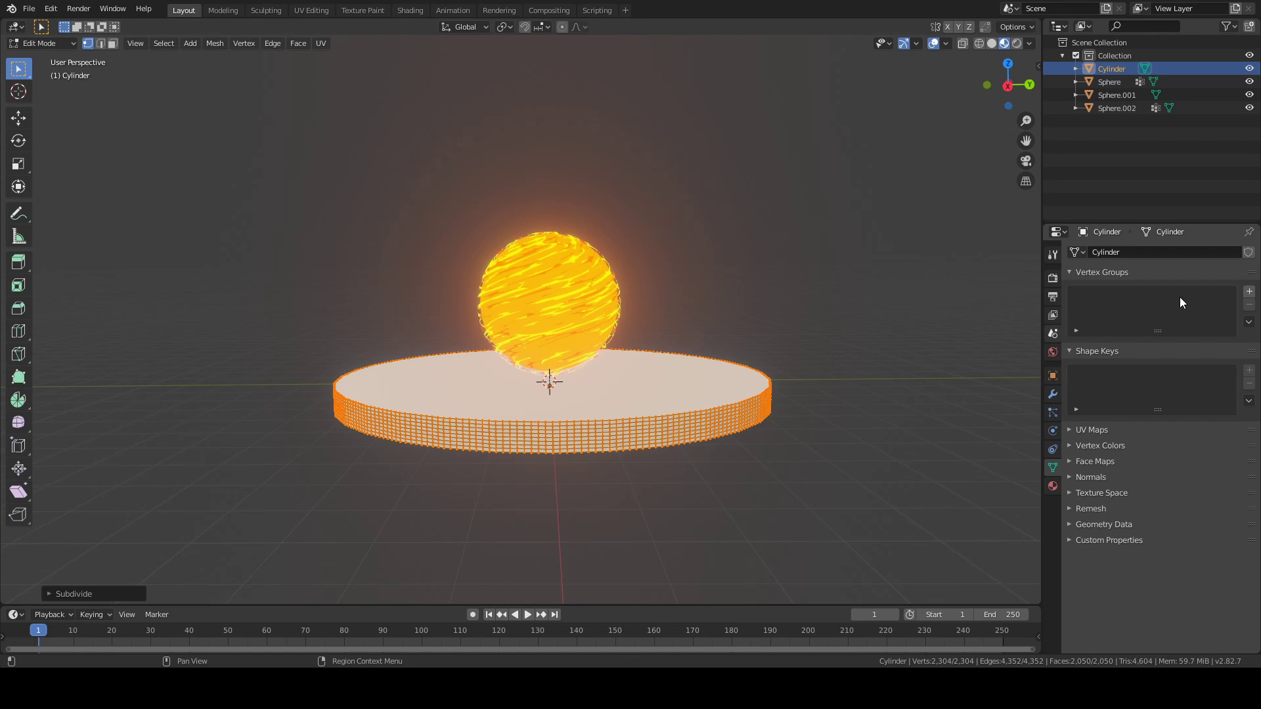
Step: Create a vertex group on the platform and assign all of its vertices to it, finishing in Object Mode
{"action": "left_click", "coordinate": [1249, 293]}
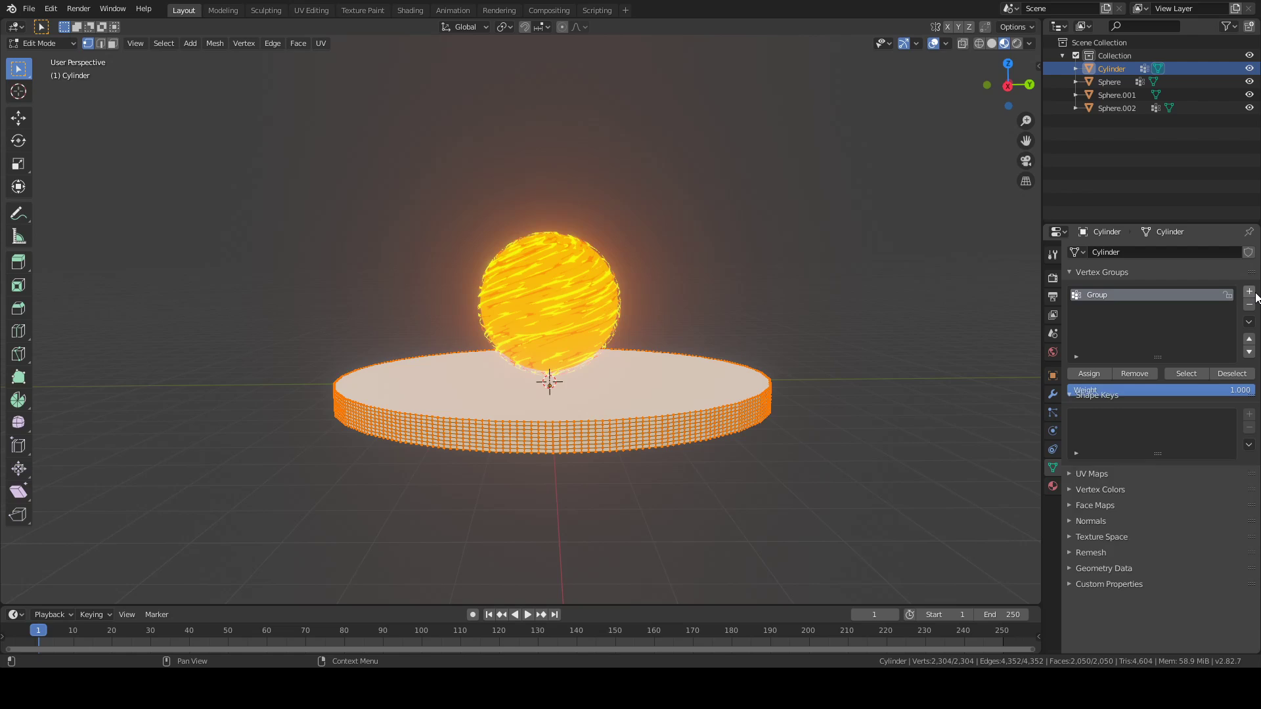
{"action": "left_click", "coordinate": [1088, 373]}
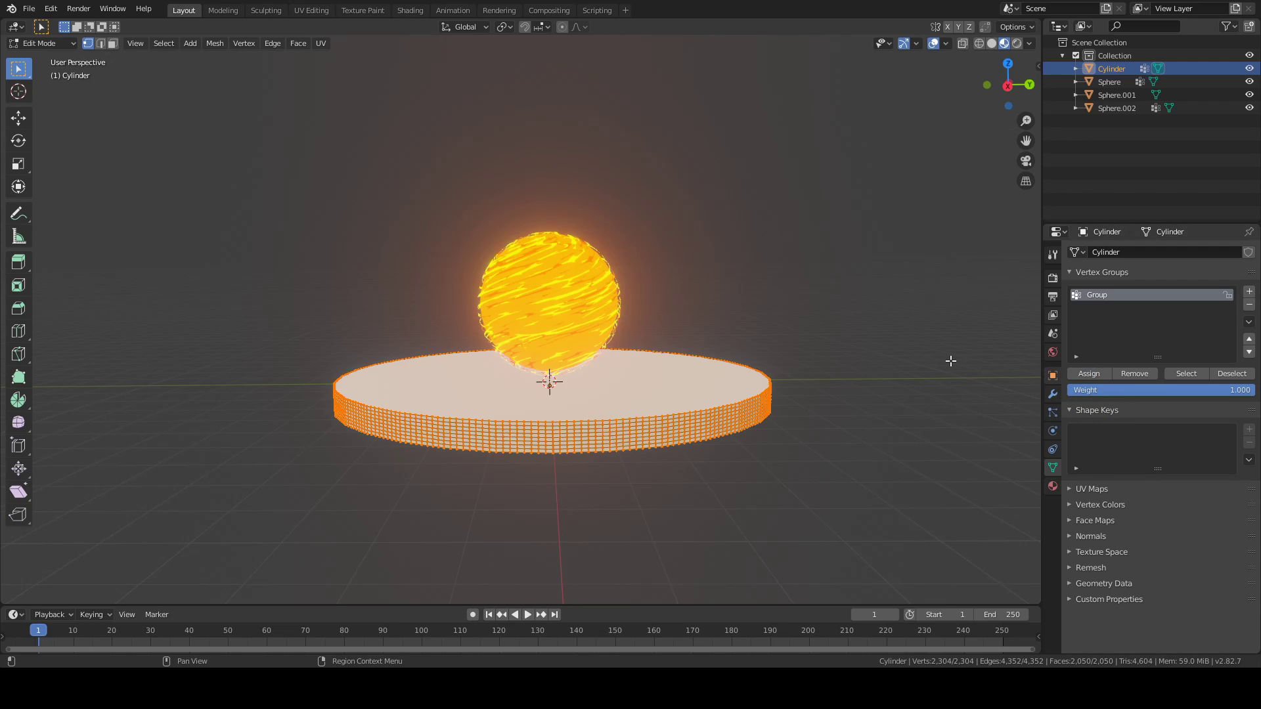
{"action": "key", "text": "Tab"}
Step: Add a Vertex Weight Edit modifier to the platform and set its vertex group to Group
{"action": "left_click", "coordinate": [1053, 394]}
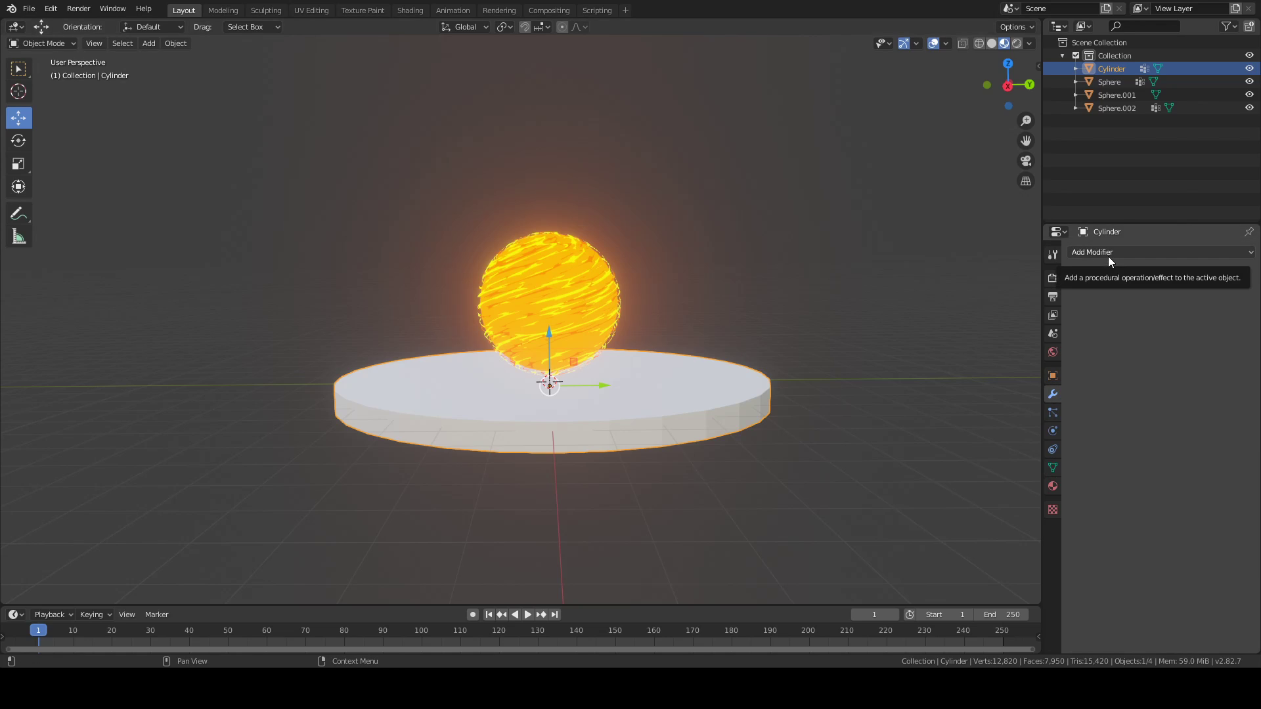
{"action": "left_click", "coordinate": [1109, 257]}
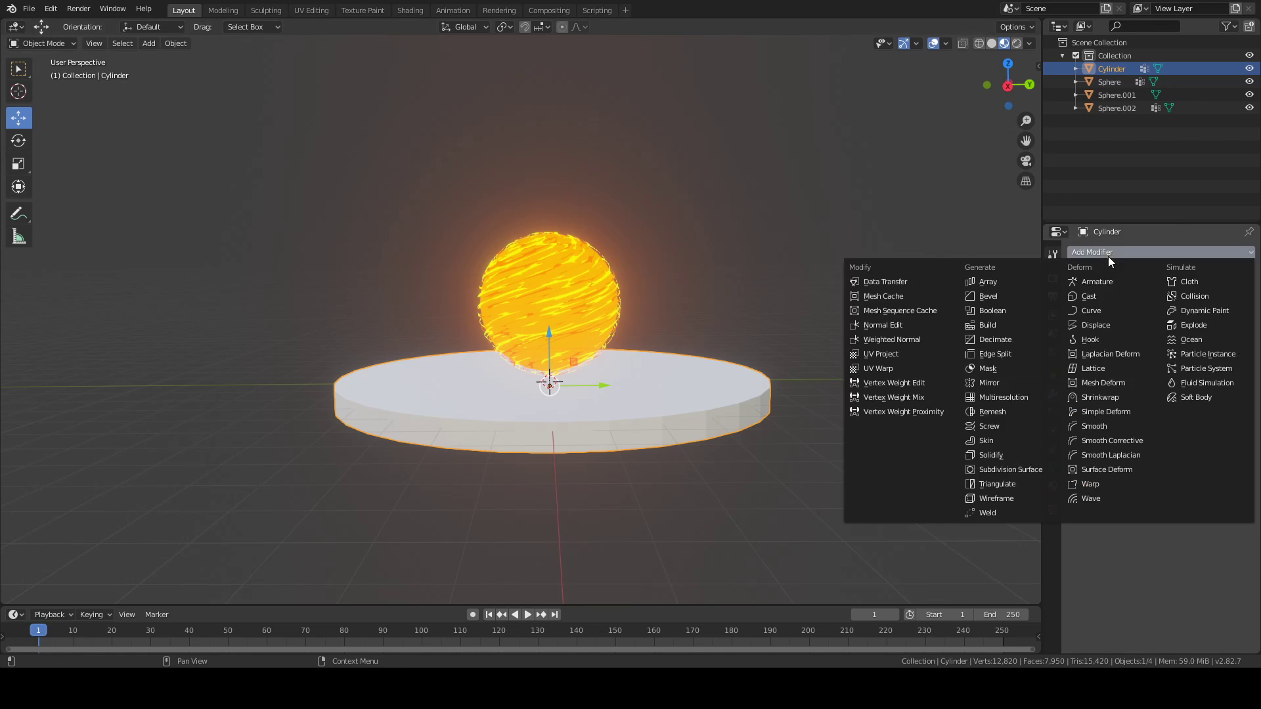
{"action": "left_click", "coordinate": [917, 384]}
{"action": "left_click", "coordinate": [1115, 324]}
{"action": "left_click", "coordinate": [1117, 342]}
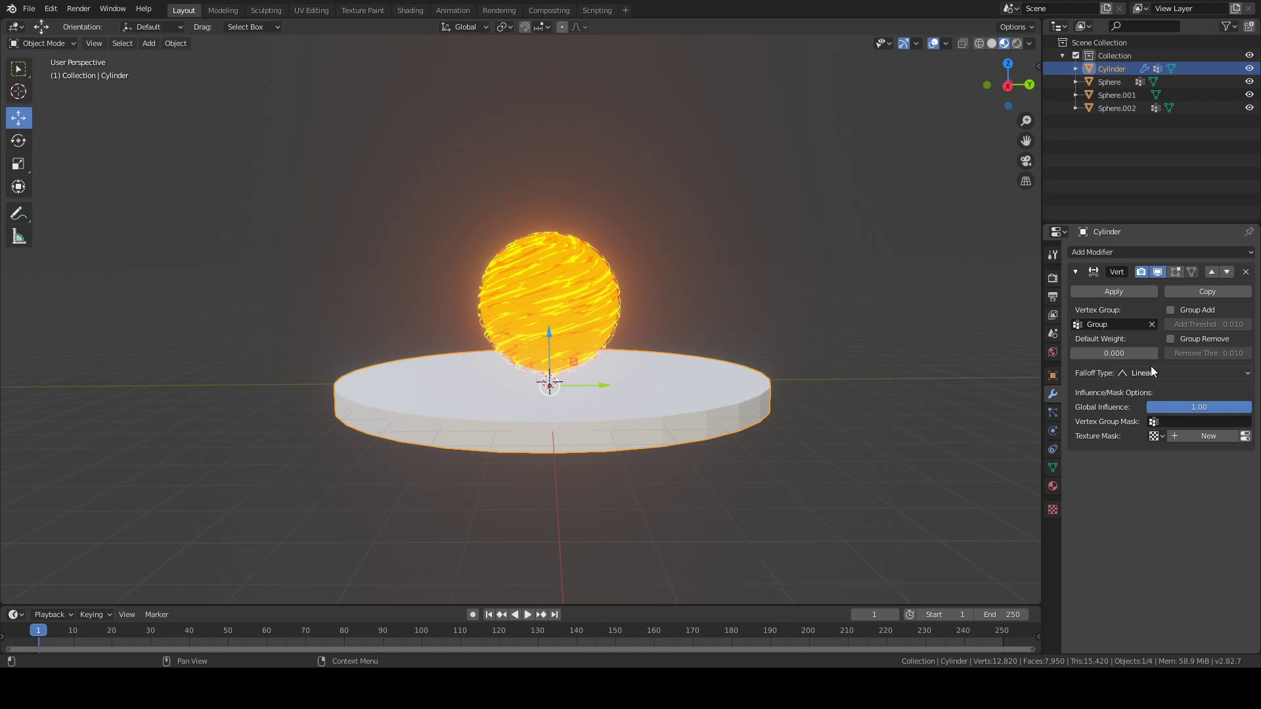
Step: Set the weight edit falloff to Custom Curve and invert the curve so it descends from 1 to 0
{"action": "left_click", "coordinate": [1150, 373]}
{"action": "left_click", "coordinate": [1146, 402]}
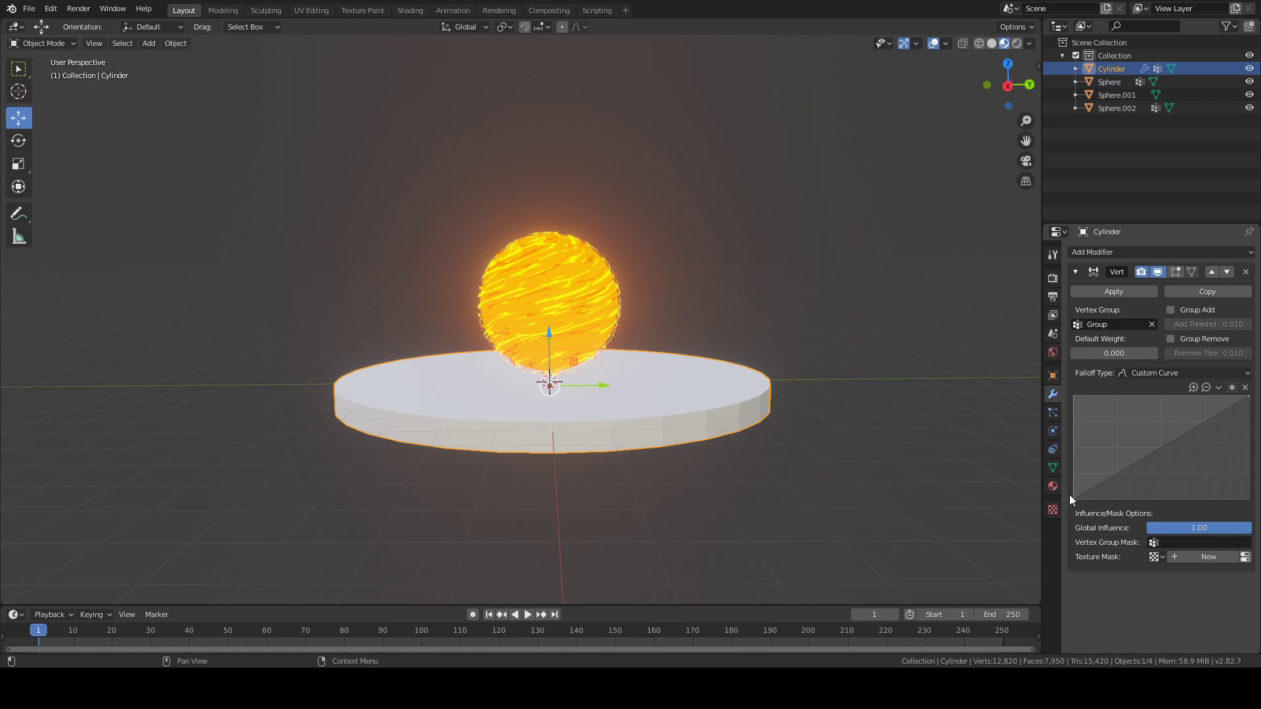
{"action": "left_click_drag", "start_coordinate": [1074, 498], "coordinate": [1074, 396]}
{"action": "left_click_drag", "start_coordinate": [1250, 398], "coordinate": [1249, 498]}
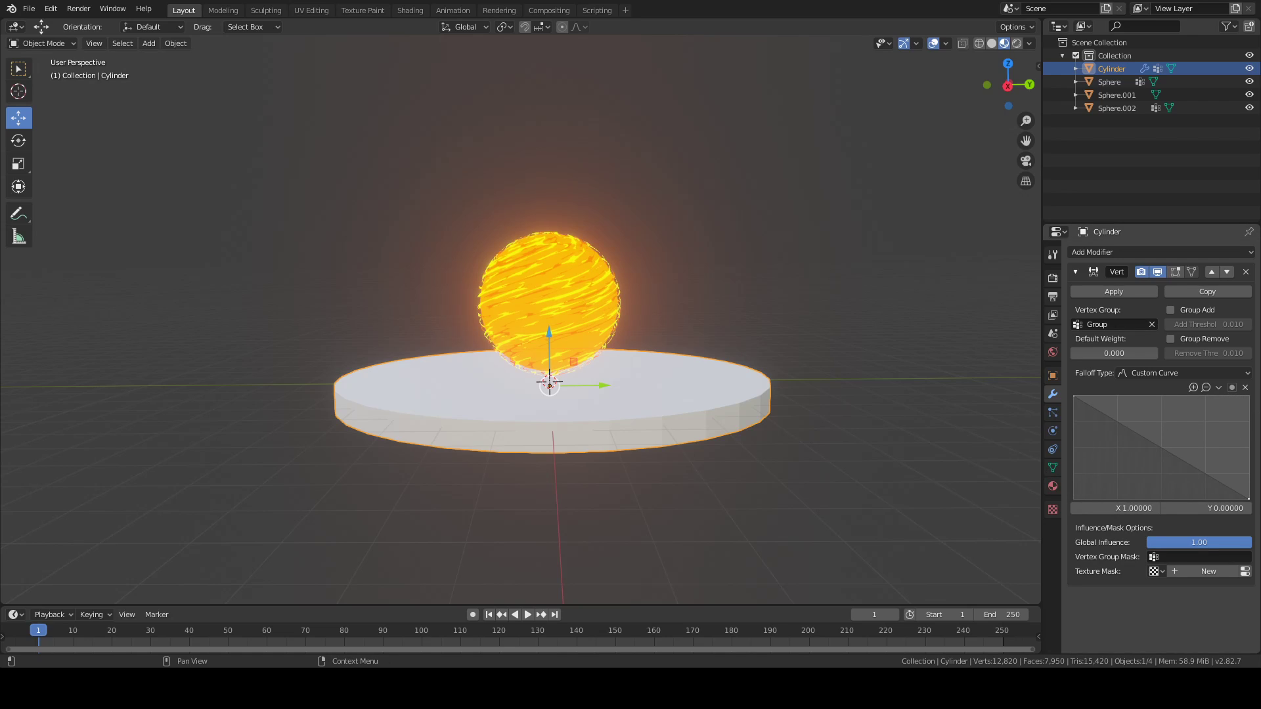
Step: Create a texture mask for the Vertex Weight Edit modifier with Global coordinates and the texture type Clouds
{"action": "left_click", "coordinate": [1200, 572]}
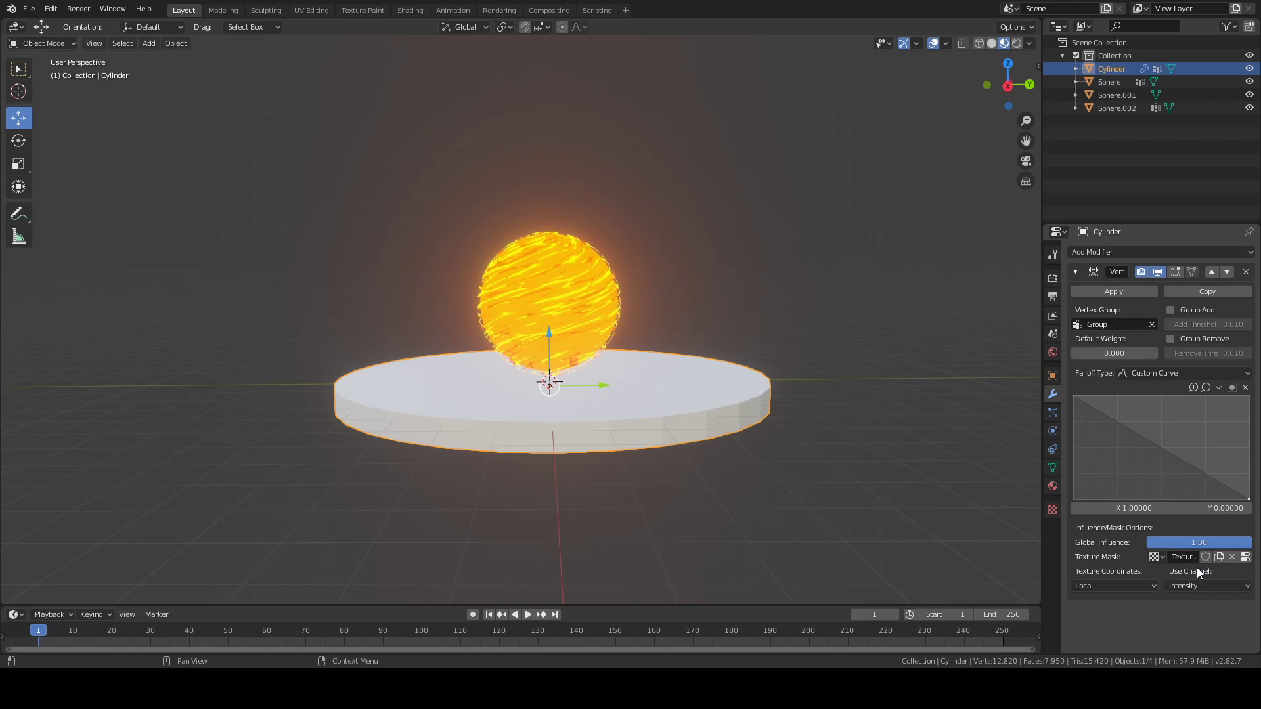
{"action": "left_click", "coordinate": [1123, 586]}
{"action": "left_click", "coordinate": [1110, 554]}
{"action": "left_click", "coordinate": [1247, 558]}
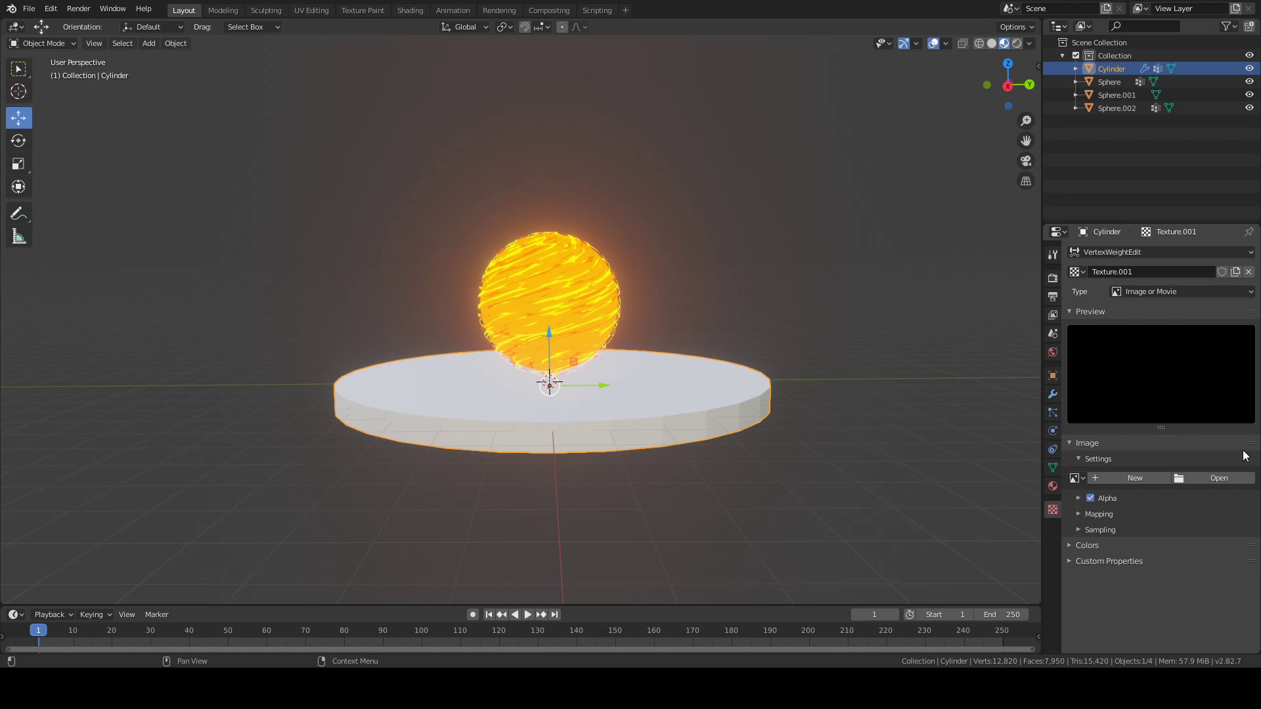
{"action": "left_click", "coordinate": [1197, 293]}
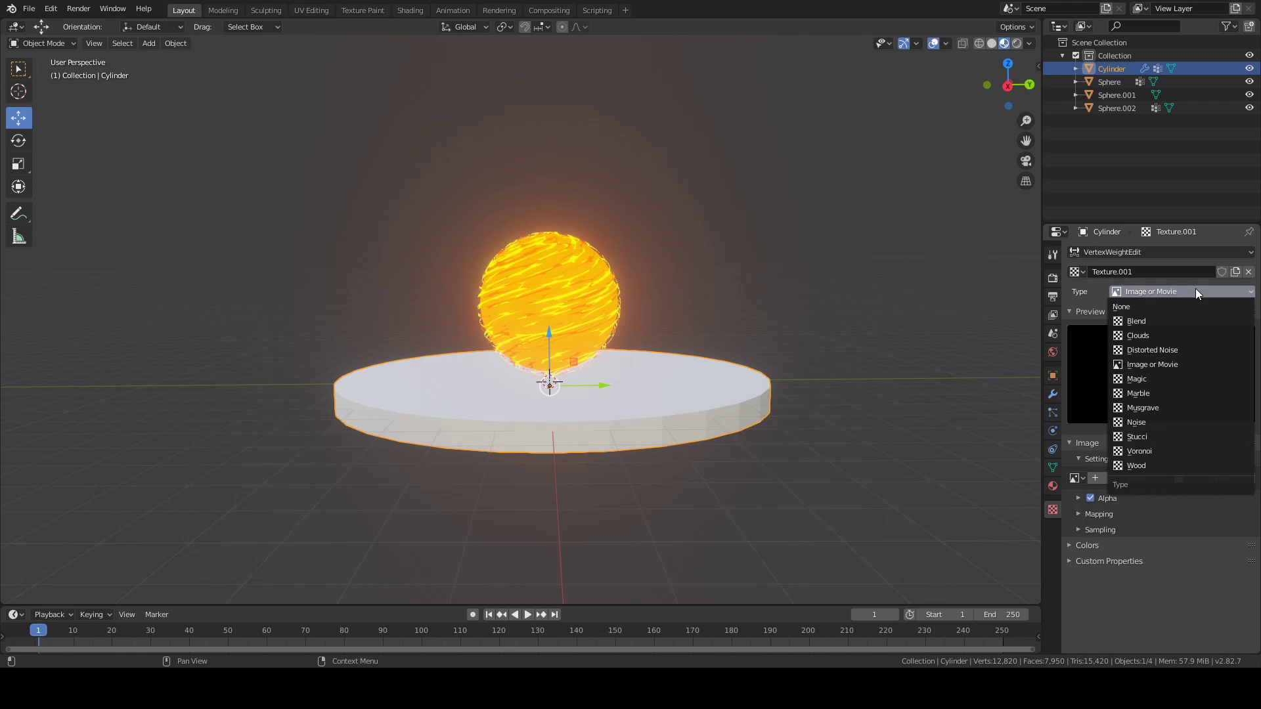
{"action": "left_click", "coordinate": [1193, 335]}
{"action": "left_click", "coordinate": [1053, 395]}
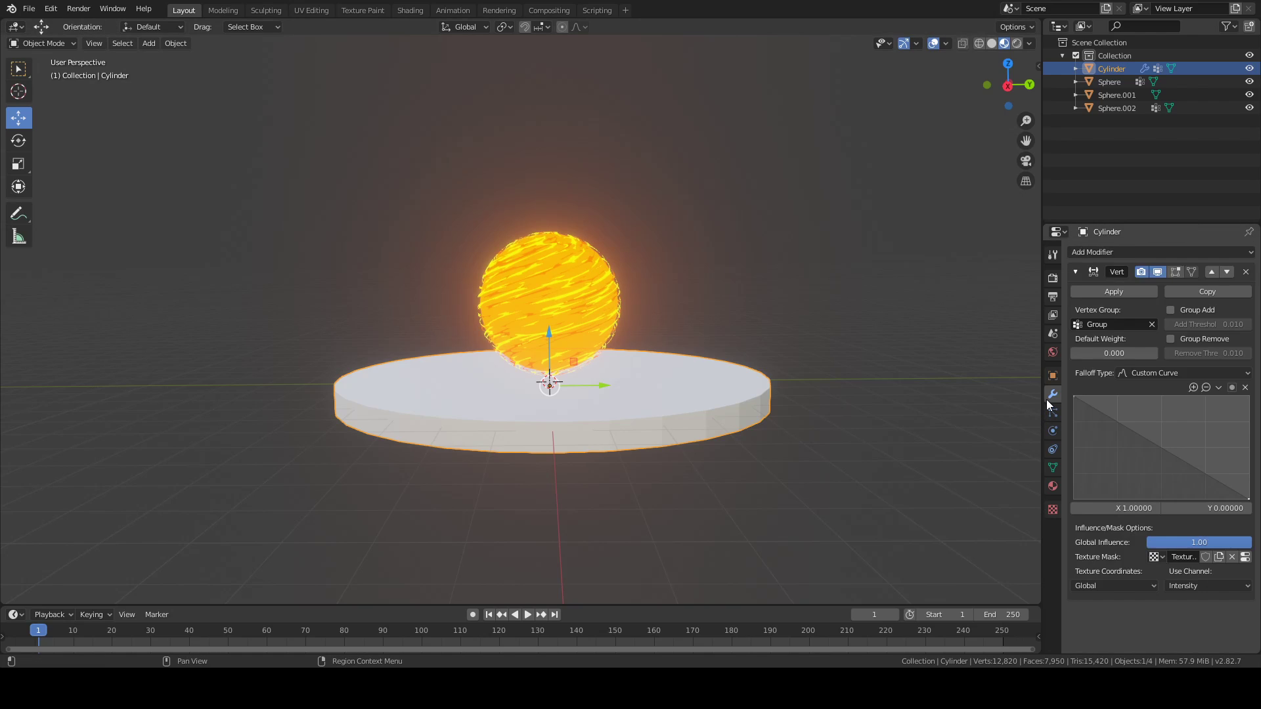
Step: Collapse the Vertex Weight Edit settings and add a Mask modifier to the platform
{"action": "left_click", "coordinate": [1077, 272]}
{"action": "left_click", "coordinate": [1088, 255]}
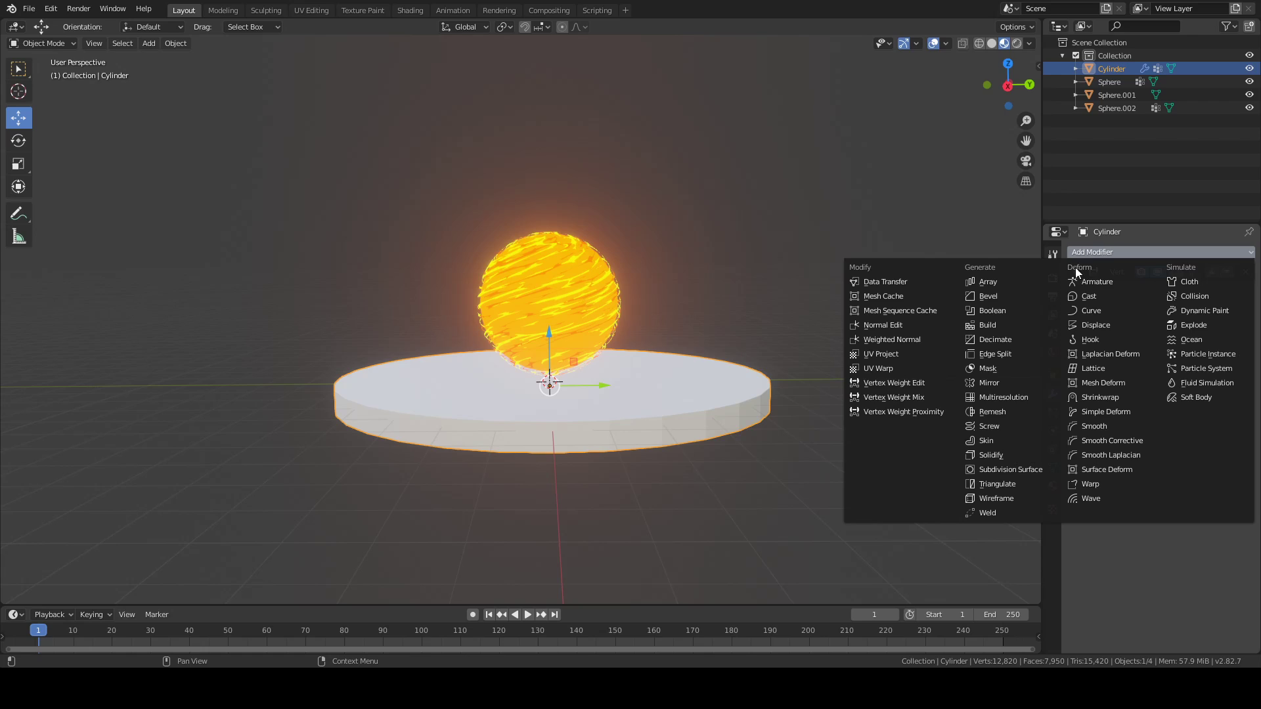
{"action": "left_click", "coordinate": [1028, 369]}
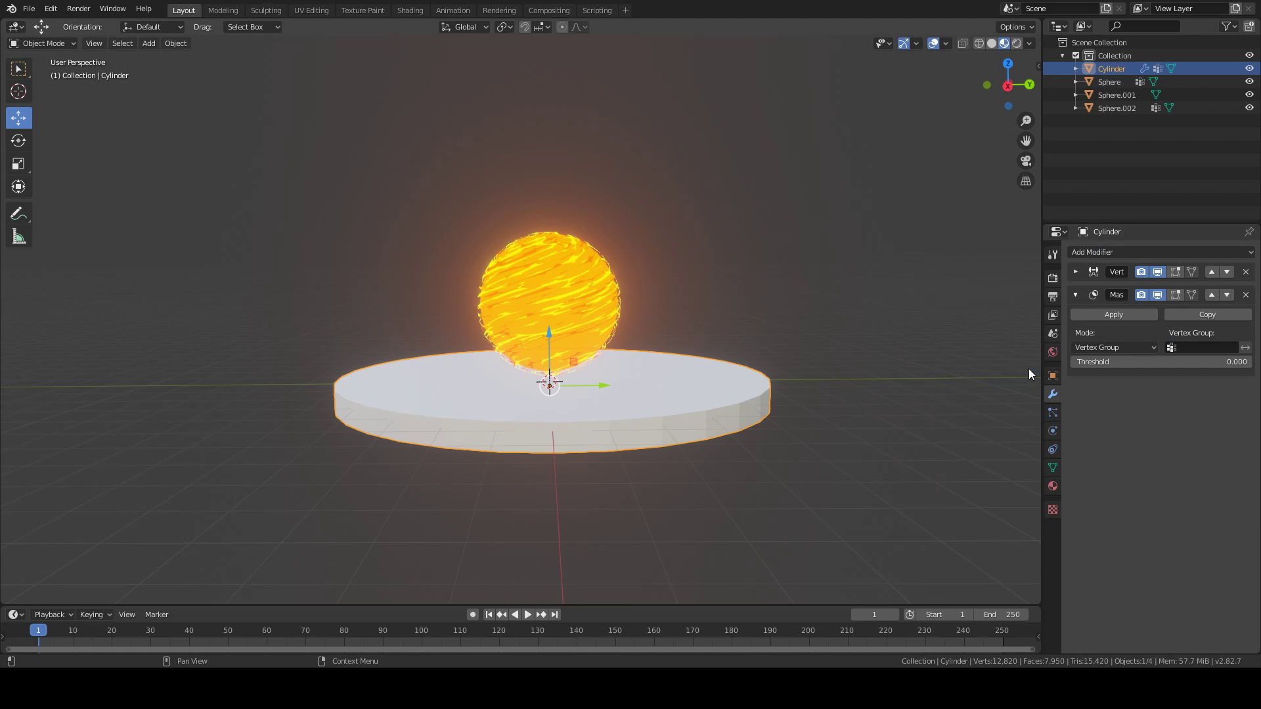
Step: Add a Smooth modifier to the platform and set its Repeat to 100
{"action": "left_click", "coordinate": [1141, 255]}
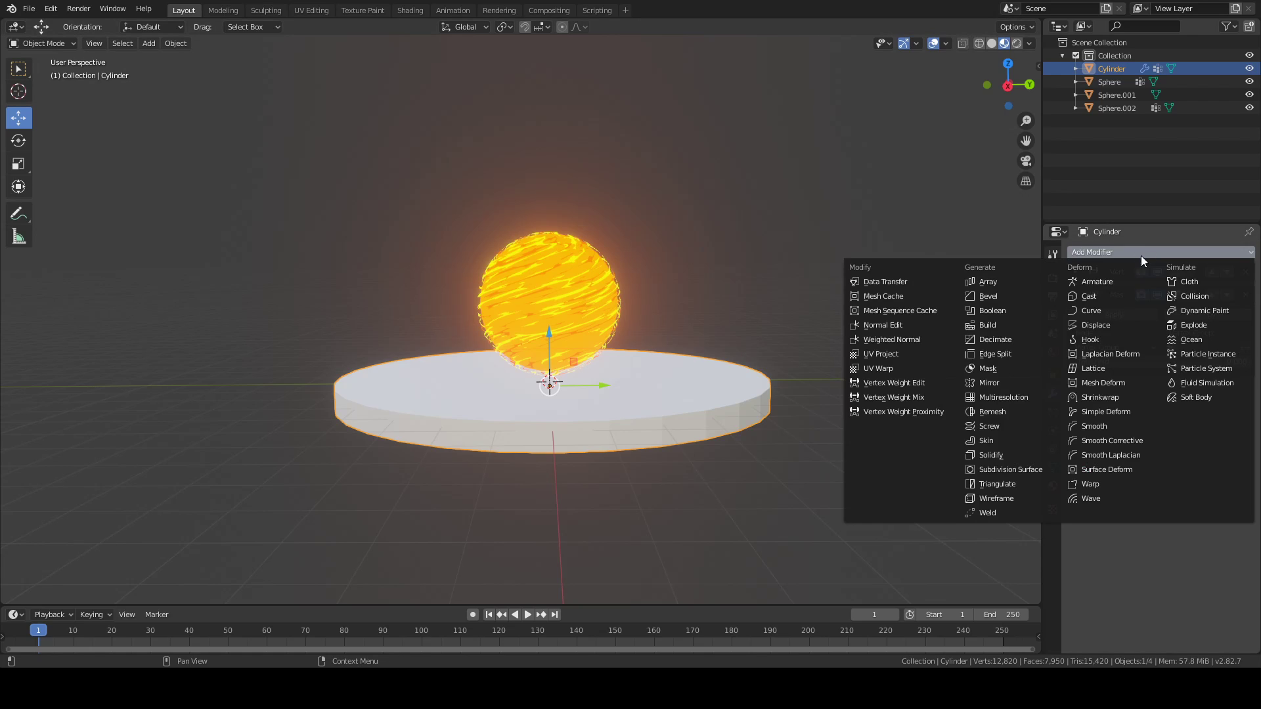
{"action": "left_click", "coordinate": [1116, 427]}
{"action": "left_click", "coordinate": [1170, 442]}
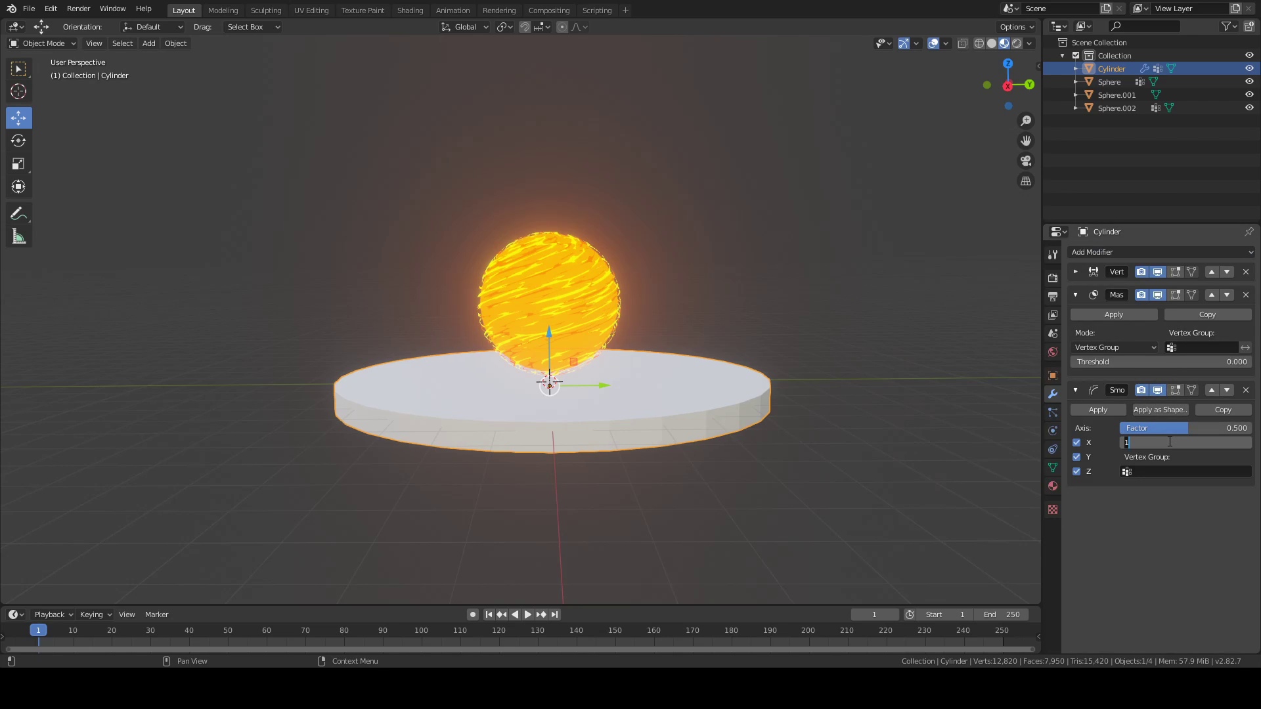
{"action": "type", "text": "100"}
{"action": "key", "text": "Return"}
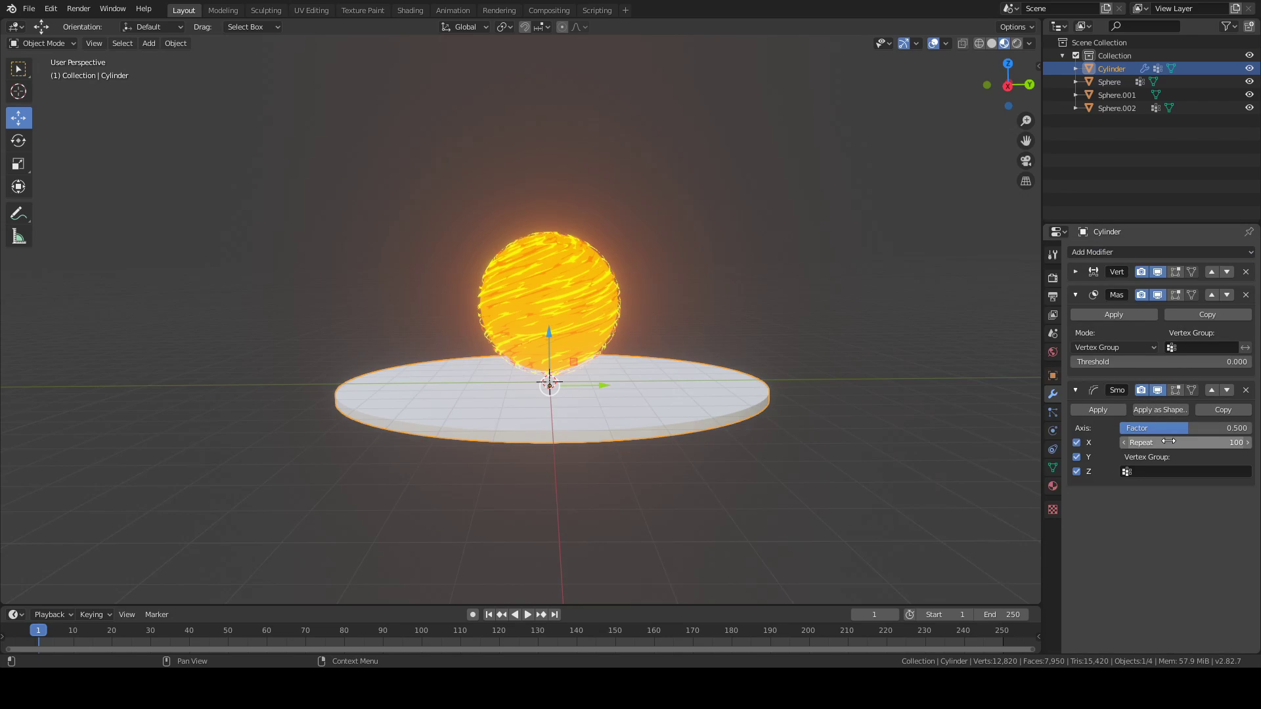
{"action": "left_click", "coordinate": [771, 352]}
{"action": "middle_click_drag", "start_coordinate": [772, 352], "coordinate": [881, 313]}
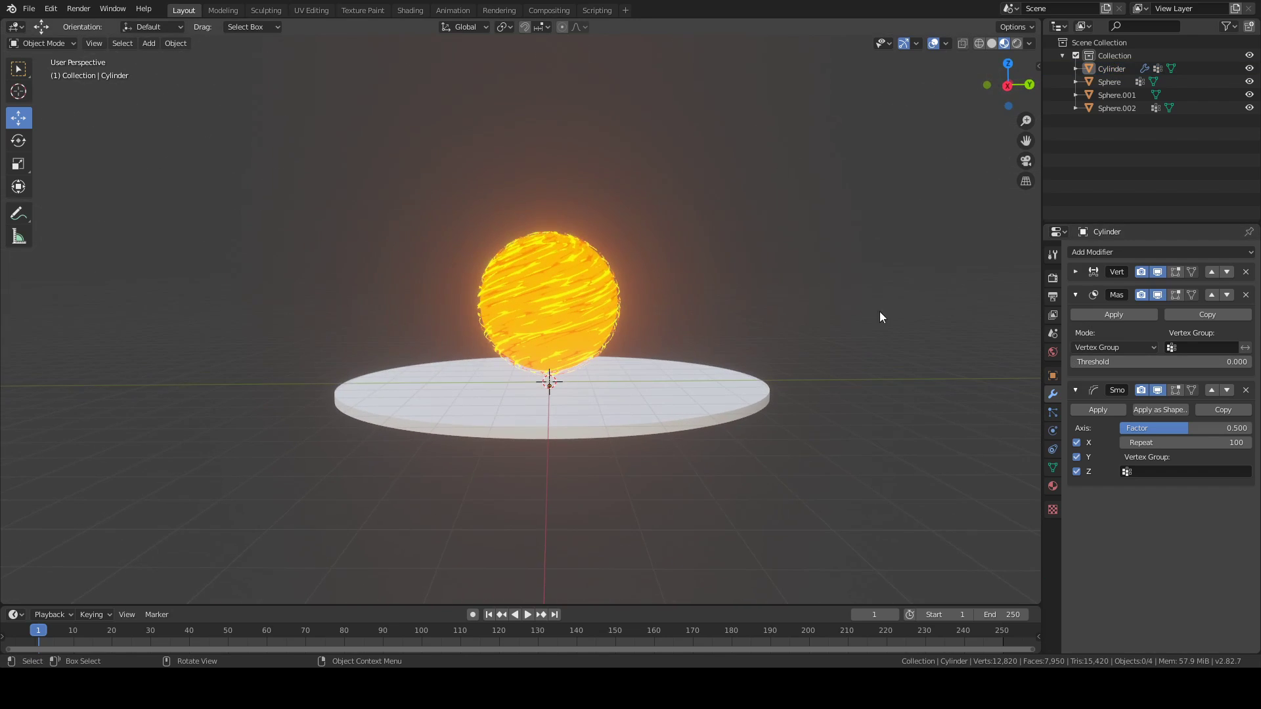
Step: Set the Mask modifier's vertex group to Group and its threshold to about 0.424
{"action": "left_click", "coordinate": [1184, 348]}
{"action": "left_click", "coordinate": [1143, 367]}
{"action": "mouse_move", "coordinate": [1121, 365]}
{"action": "left_mouse_down"}
{"action": "mouse_move", "coordinate": [1110, 365]}
{"action": "mouse_move", "coordinate": [1147, 365]}
{"action": "left_mouse_up"}
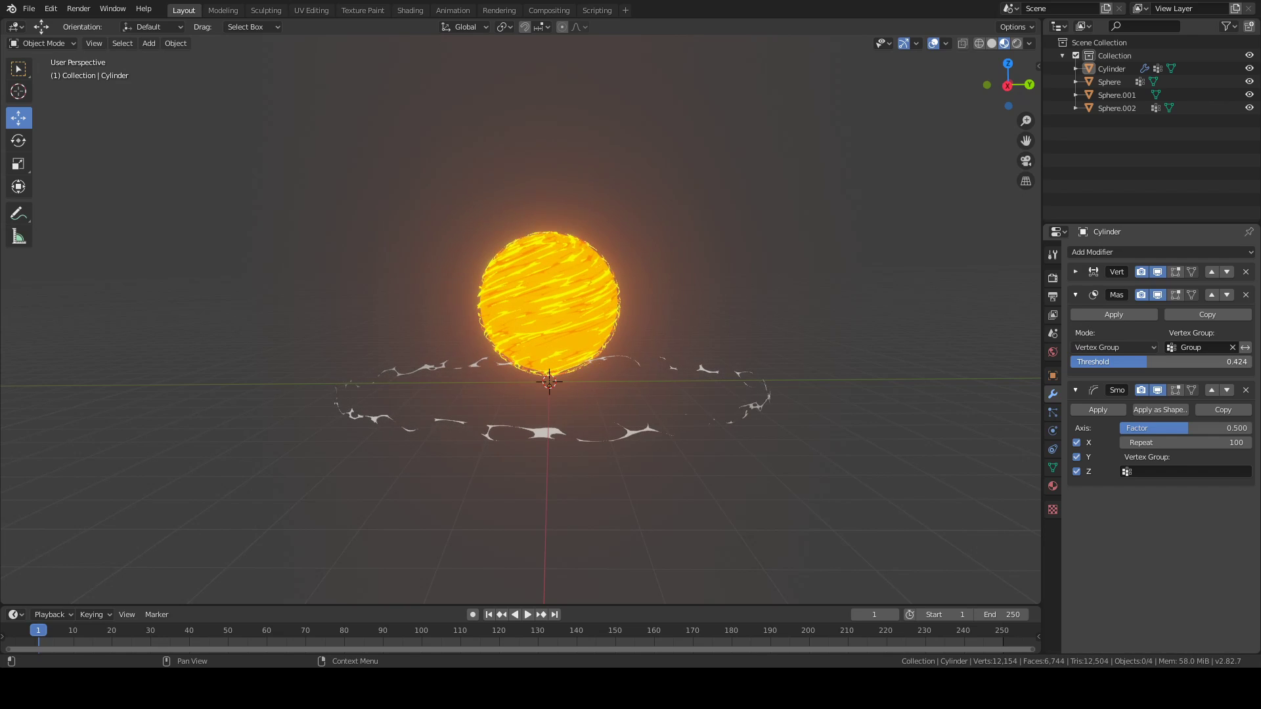
{"action": "middle_click_drag", "start_coordinate": [790, 335], "coordinate": [759, 385]}
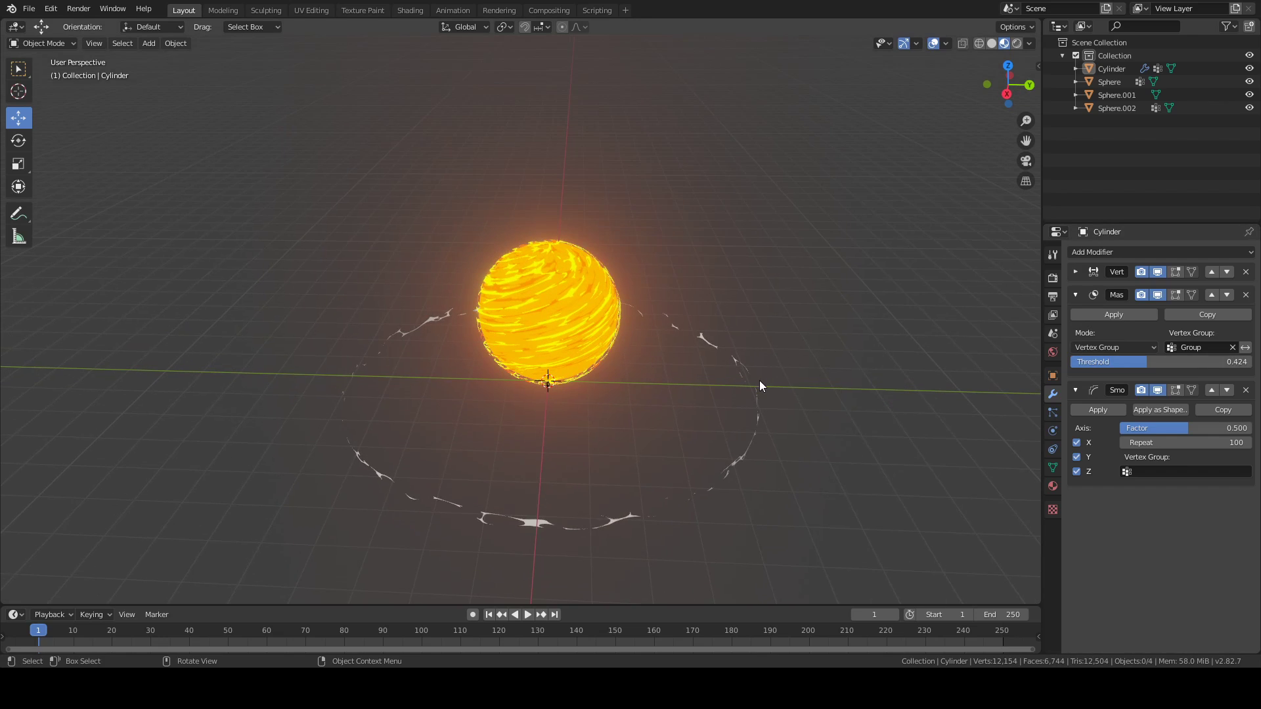
Step: Add a Simple Deform modifier to the masked cylinder and collapse the Smooth and Mask settings
{"action": "left_click", "coordinate": [753, 383]}
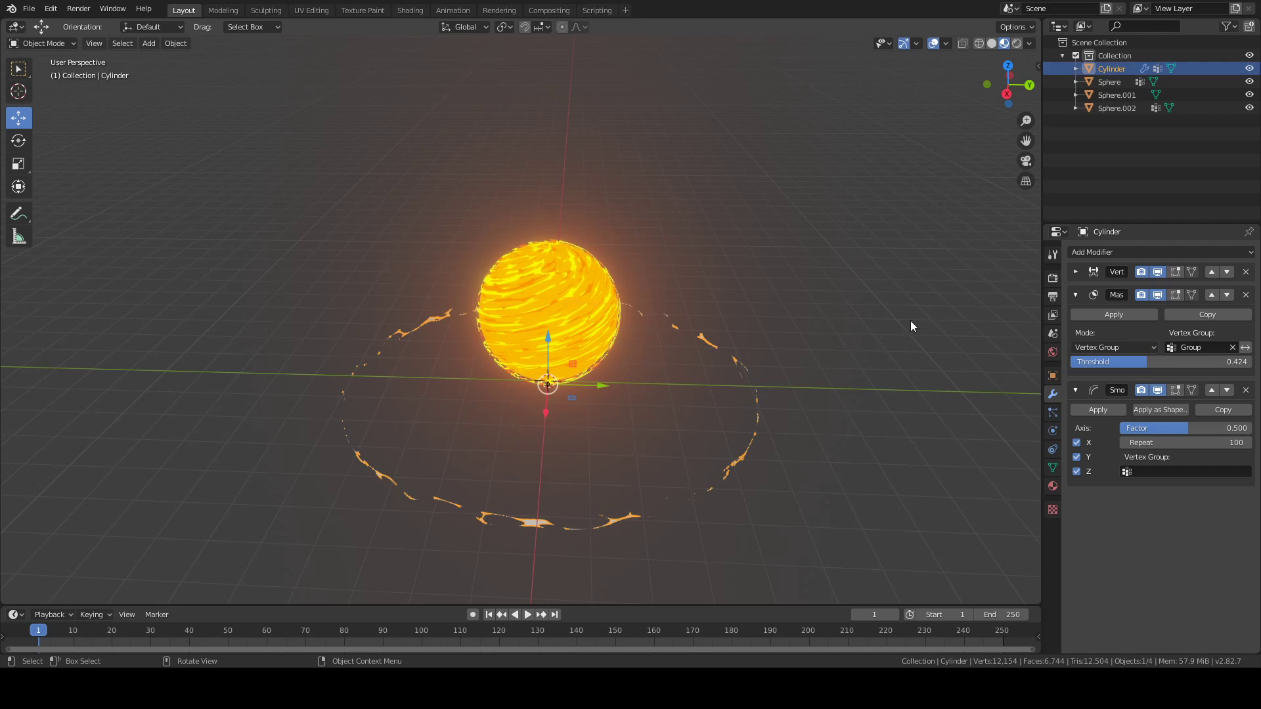
{"action": "left_click", "coordinate": [1123, 253]}
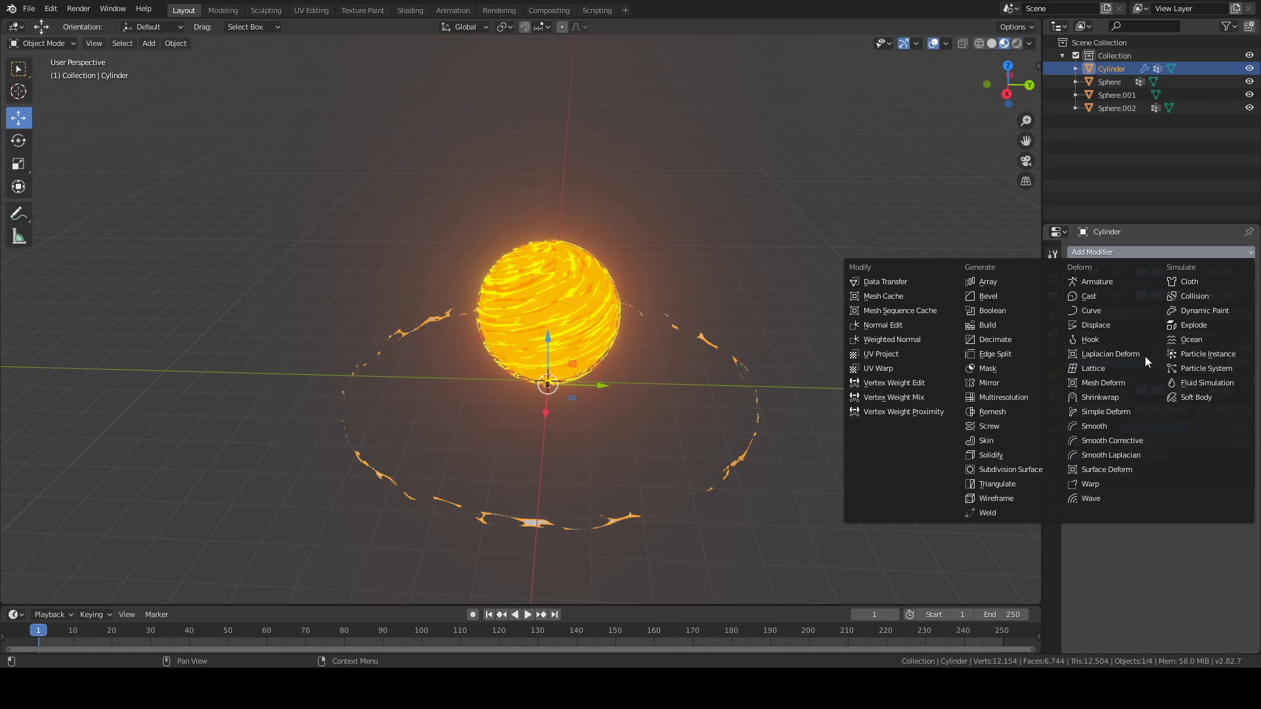
{"action": "left_click", "coordinate": [1114, 411]}
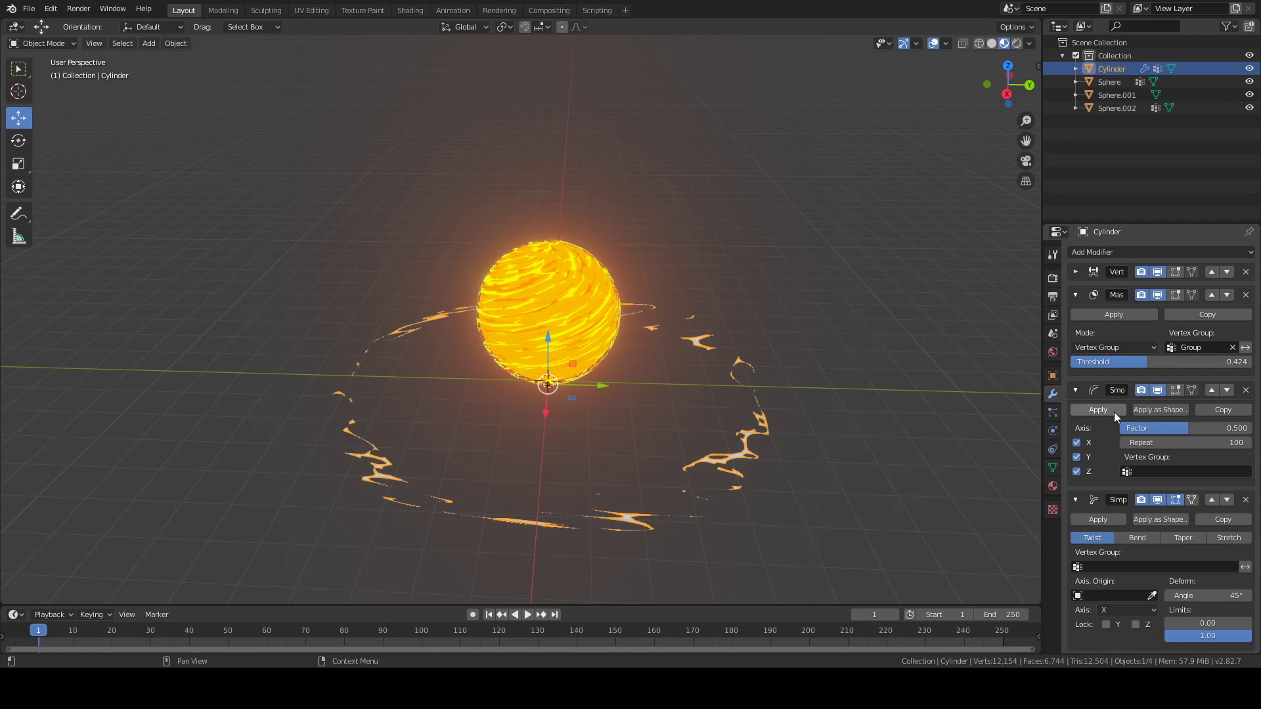
{"action": "left_click", "coordinate": [1076, 392]}
{"action": "left_click", "coordinate": [1076, 295]}
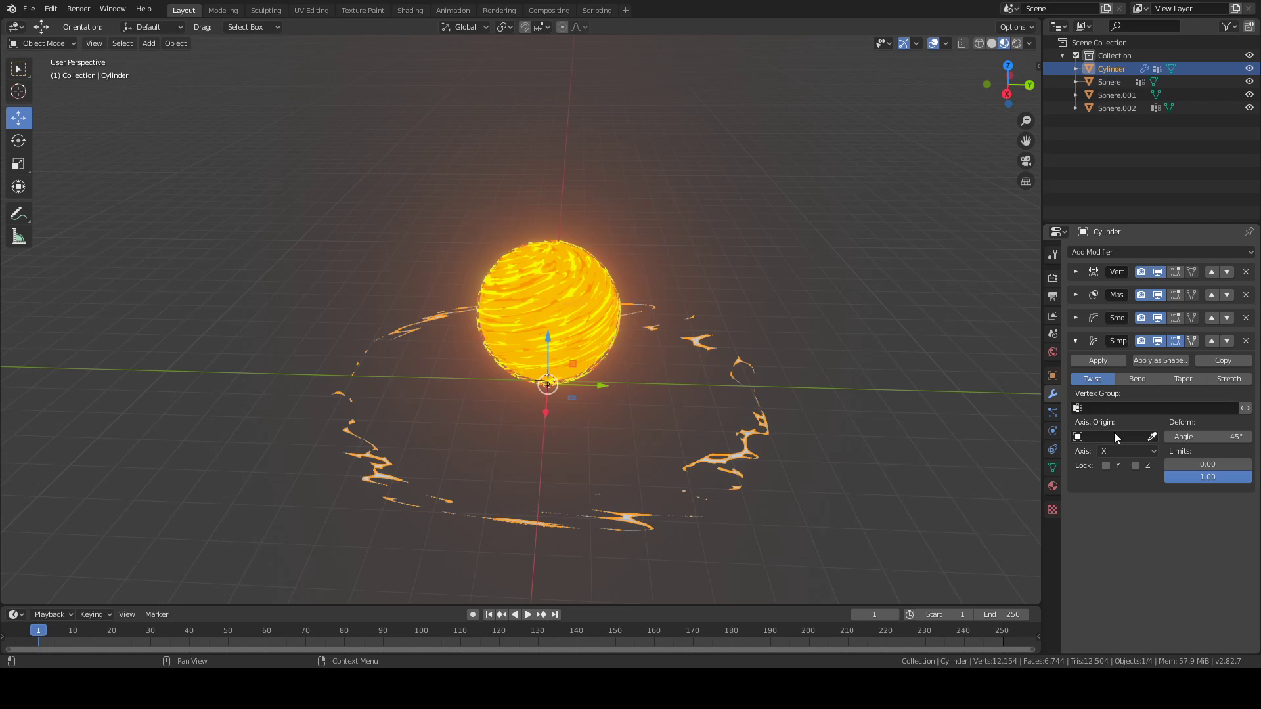
Step: Set the Simple Deform twist angle to 360° and its axis to Z
{"action": "left_click", "coordinate": [1181, 437]}
{"action": "type", "text": "360"}
{"action": "key", "text": "Return"}
{"action": "left_click", "coordinate": [1148, 452]}
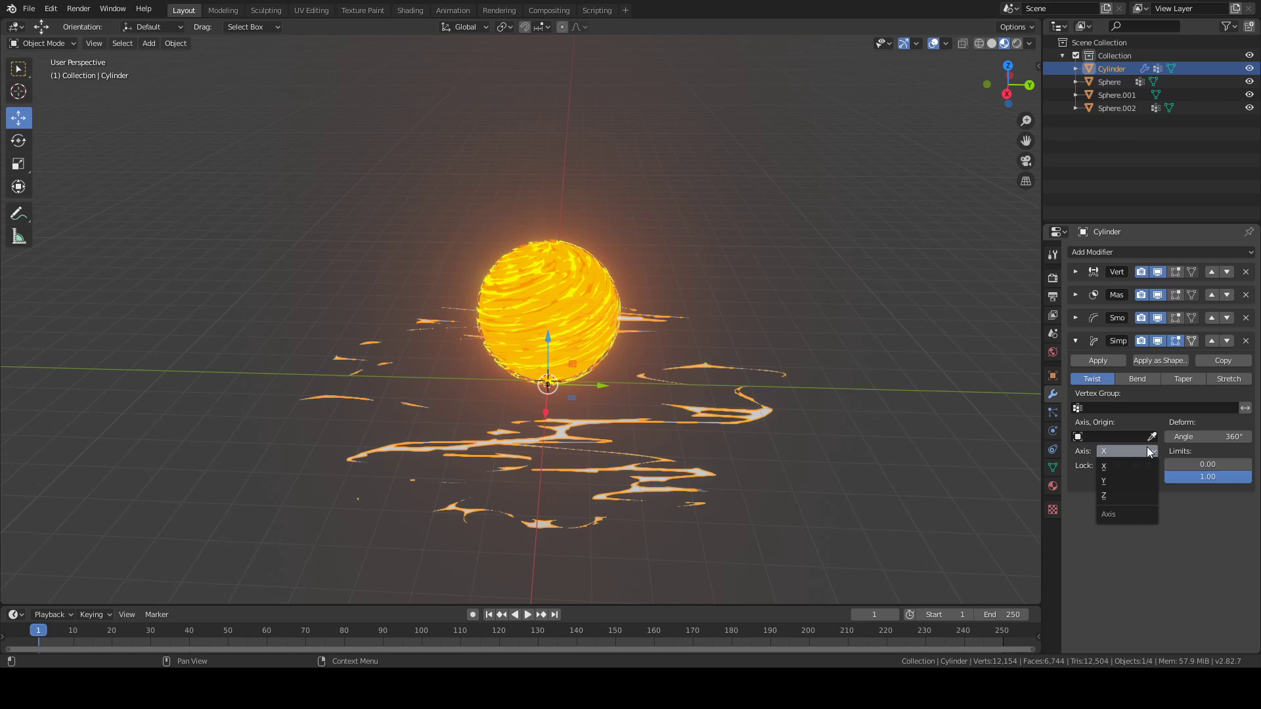
{"action": "left_click", "coordinate": [1141, 498]}
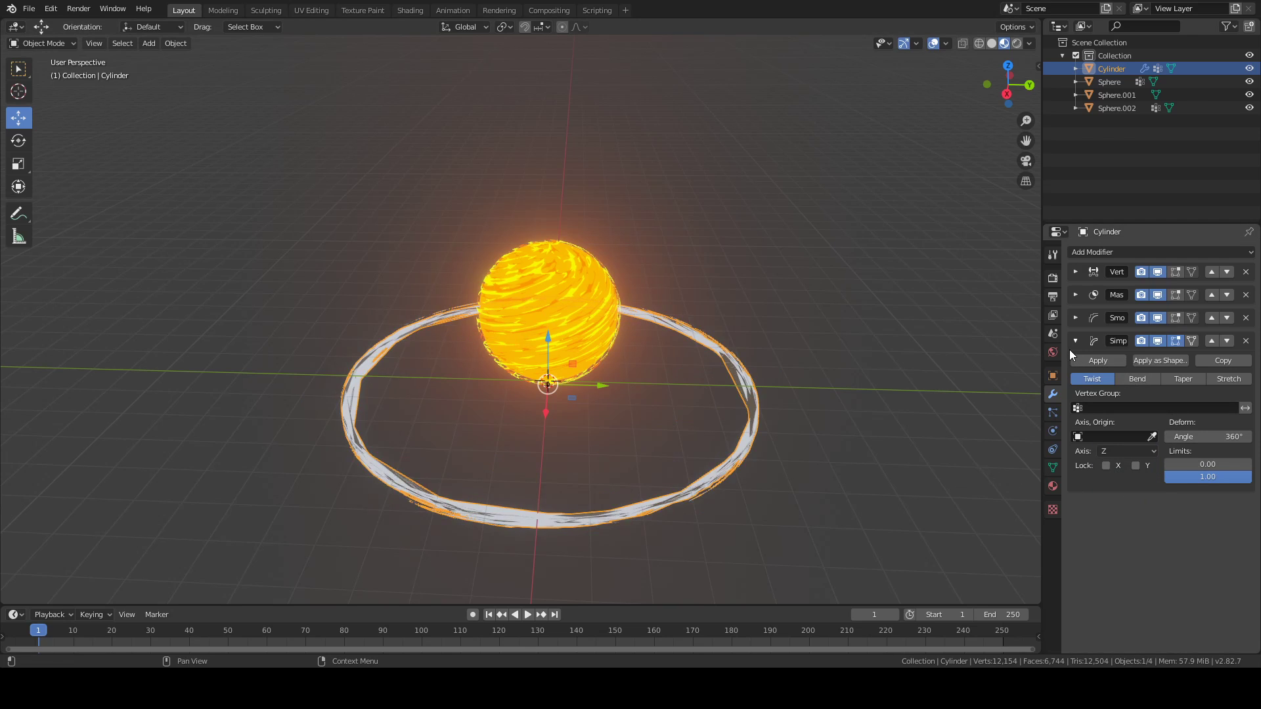
Step: Scale the twisted ring up along the Z axis to make it taller
{"action": "middle_click_drag", "start_coordinate": [819, 418], "coordinate": [777, 393]}
{"action": "key", "text": "s"}
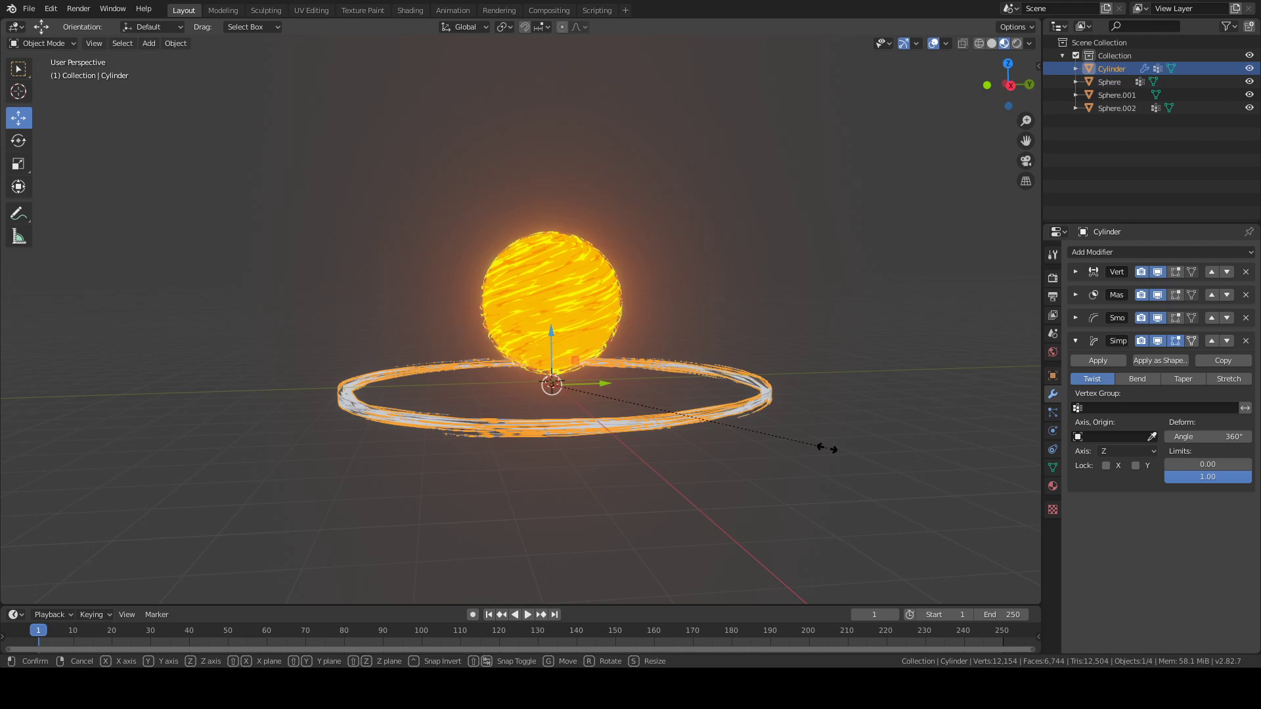
{"action": "key", "text": "z"}
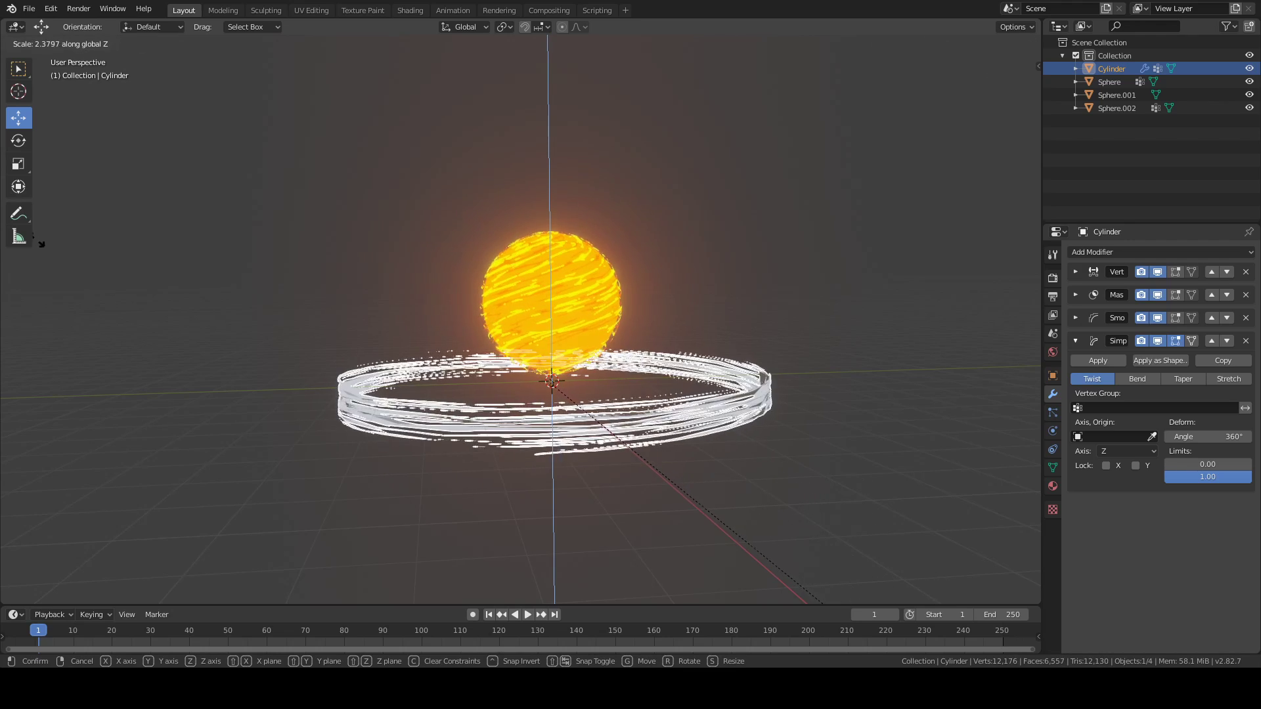
{"action": "left_click", "coordinate": [463, 158]}
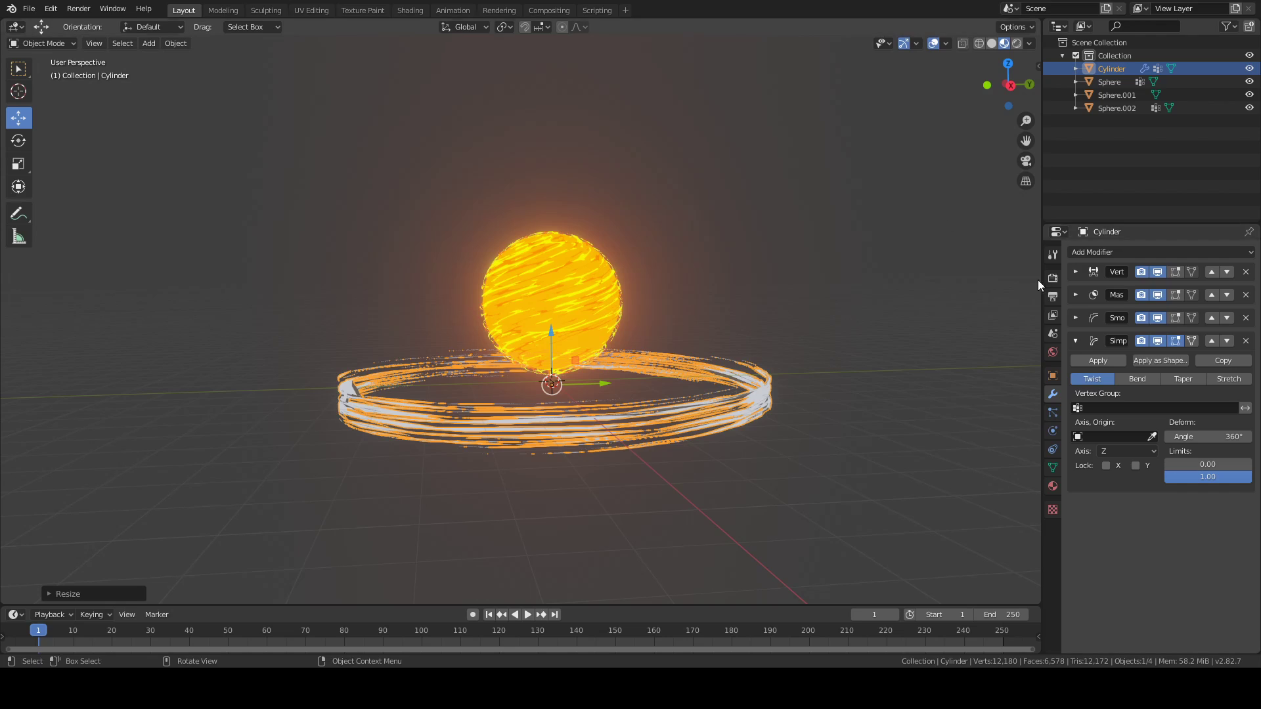
Step: Raise the ring's Mask modifier threshold to about 0.514
{"action": "left_click", "coordinate": [1075, 295]}
{"action": "left_click_drag", "start_coordinate": [1132, 358], "coordinate": [1163, 361]}
{"action": "left_click", "coordinate": [841, 301]}
Step: Duplicate the ring and scale the copy to about 0.8 to form a smaller ring inside it
{"action": "middle_click_drag", "start_coordinate": [841, 301], "coordinate": [676, 417]}
{"action": "left_click", "coordinate": [676, 418]}
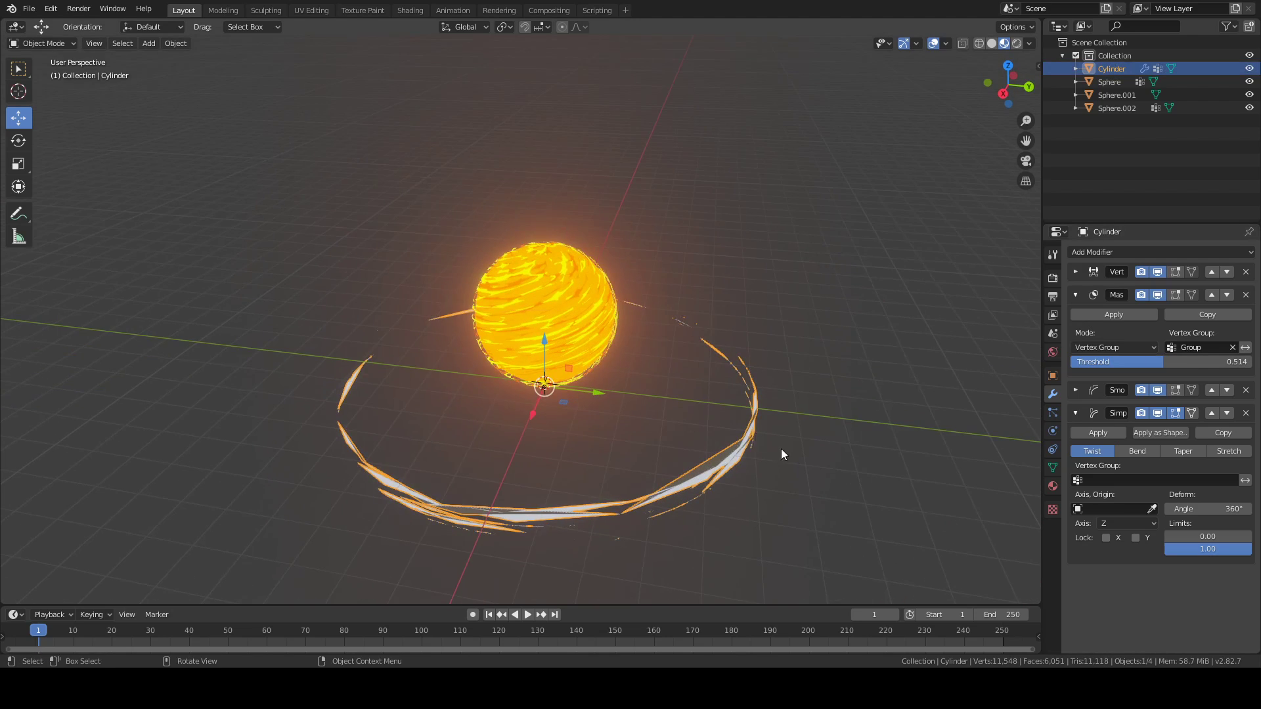
{"action": "key", "text": "shift+d"}
{"action": "key", "text": "s"}
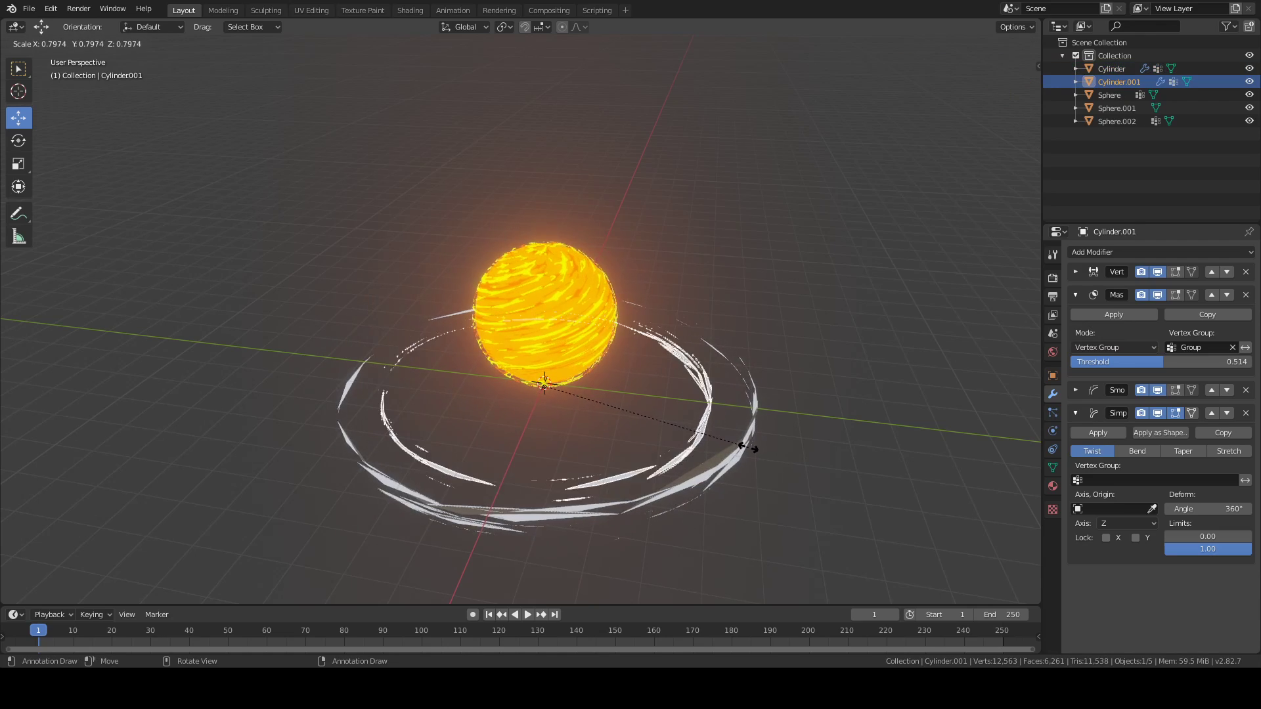
{"action": "left_click", "coordinate": [755, 450]}
{"action": "left_click", "coordinate": [824, 446]}
Step: Duplicate the inner ring and scale the copy down to form a third, innermost ring around the sun
{"action": "mouse_move", "coordinate": [823, 446]}
{"action": "middle_mouse_down"}
{"action": "mouse_move", "coordinate": [853, 421]}
{"action": "mouse_move", "coordinate": [840, 431]}
{"action": "middle_mouse_up"}
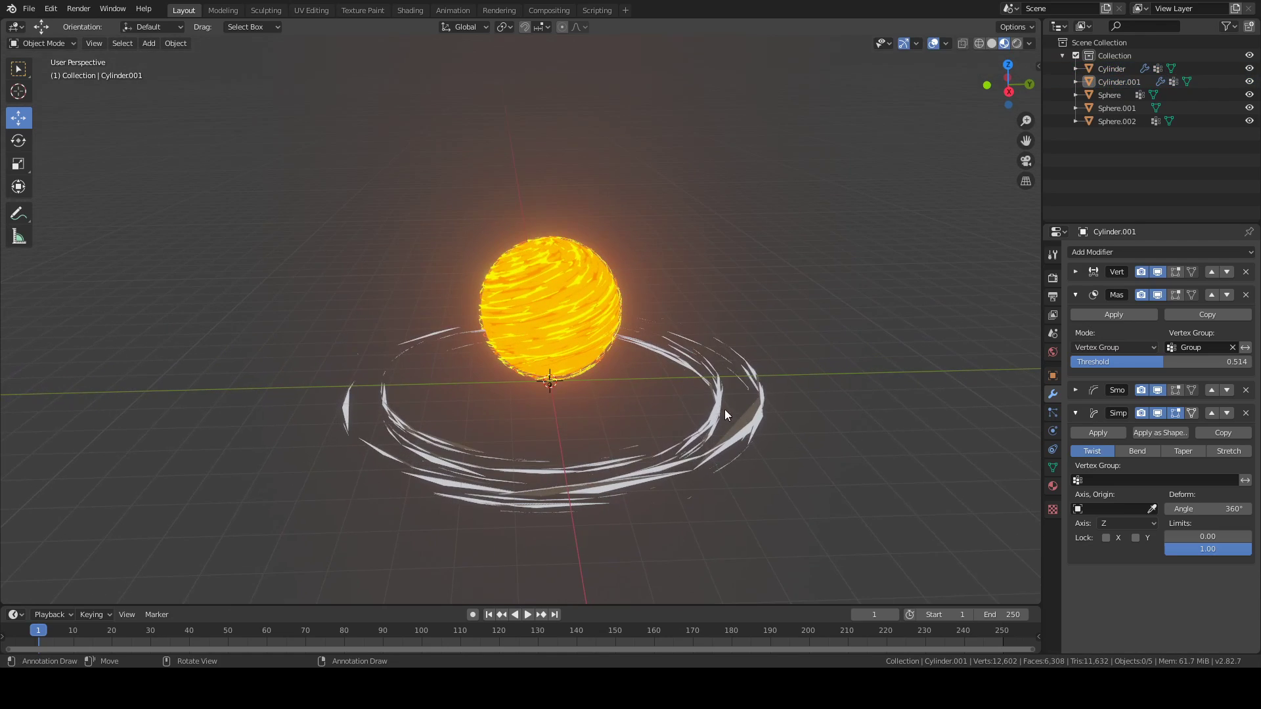
{"action": "left_click", "coordinate": [725, 414]}
{"action": "key", "text": "shift+d"}
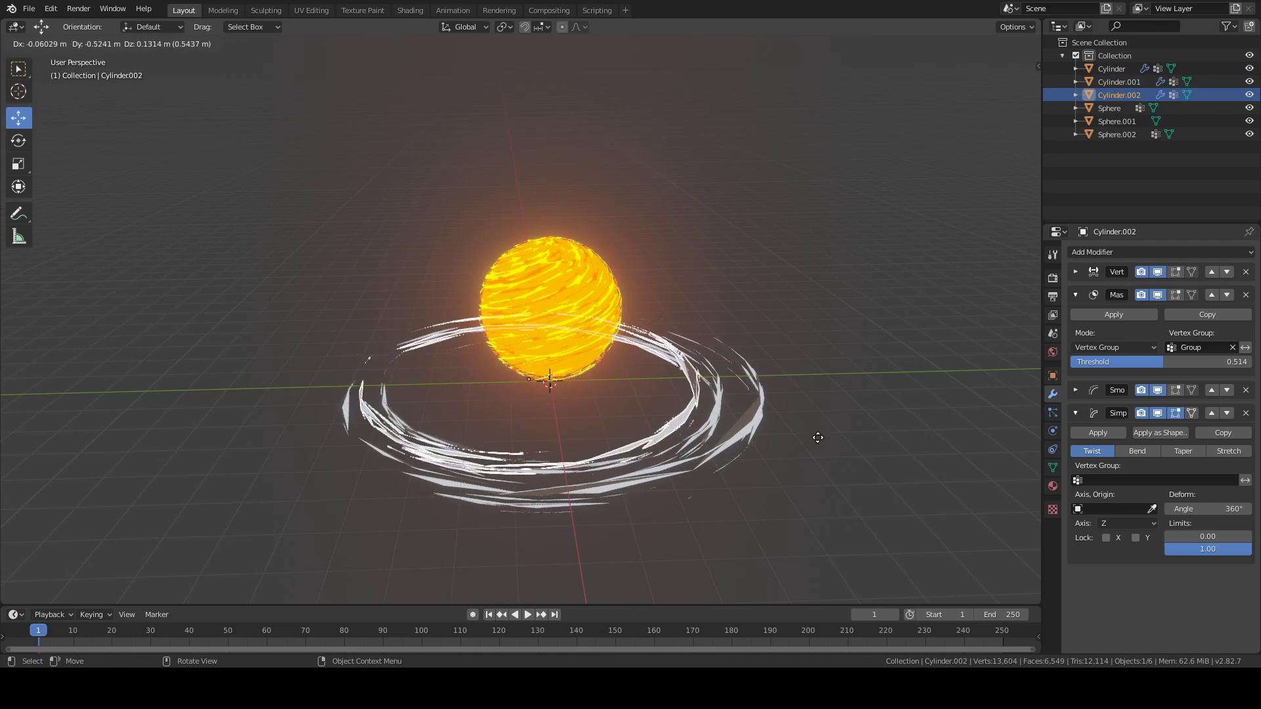
{"action": "left_click", "coordinate": [808, 431]}
{"action": "left_click", "coordinate": [825, 431]}
Step: Collapse all the modifiers in the innermost ring's modifier stack
{"action": "middle_click_drag", "start_coordinate": [825, 431], "coordinate": [656, 432]}
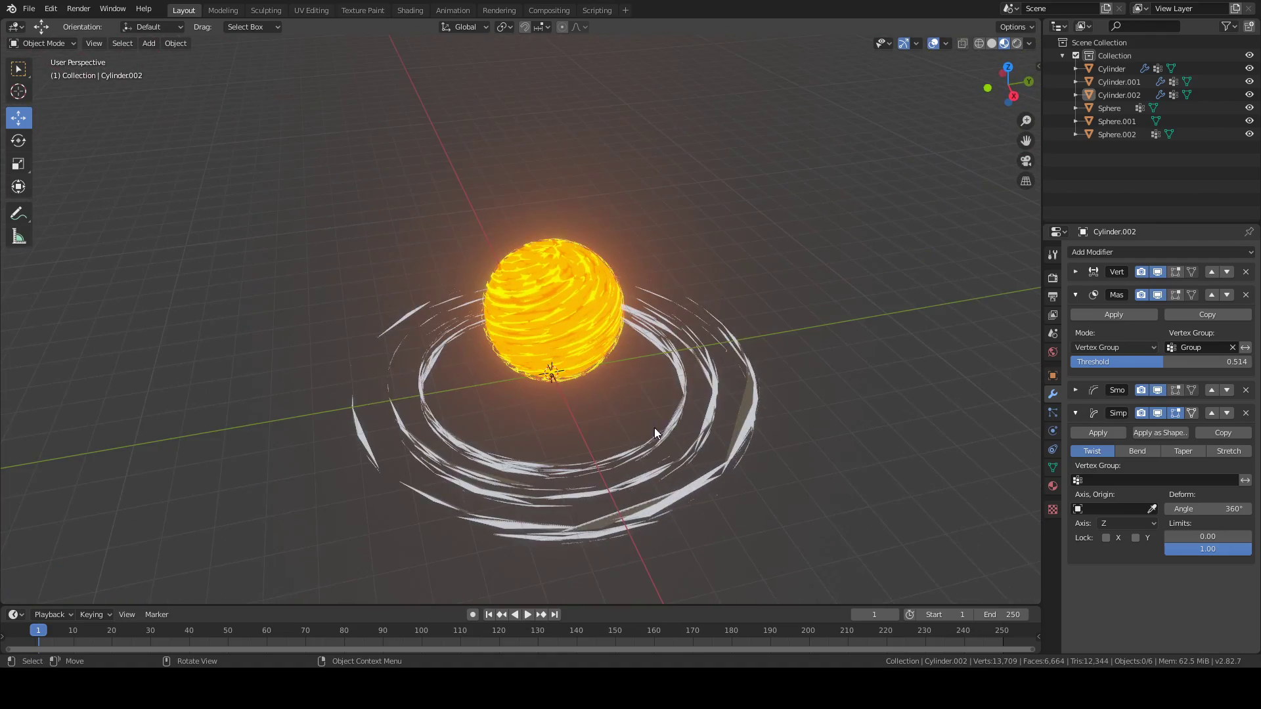
{"action": "left_click", "coordinate": [1076, 413]}
{"action": "left_click", "coordinate": [1075, 390]}
{"action": "left_click", "coordinate": [1075, 295]}
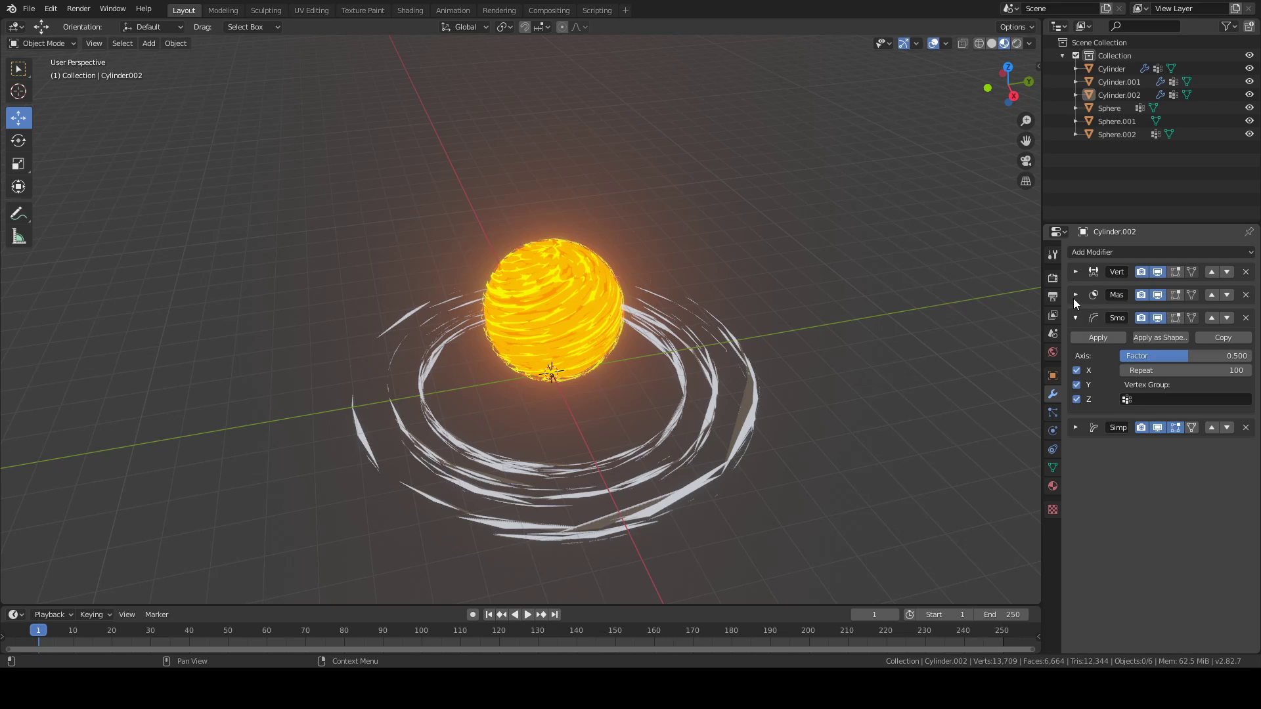
{"action": "left_click", "coordinate": [1076, 316]}
{"action": "left_click", "coordinate": [1076, 274]}
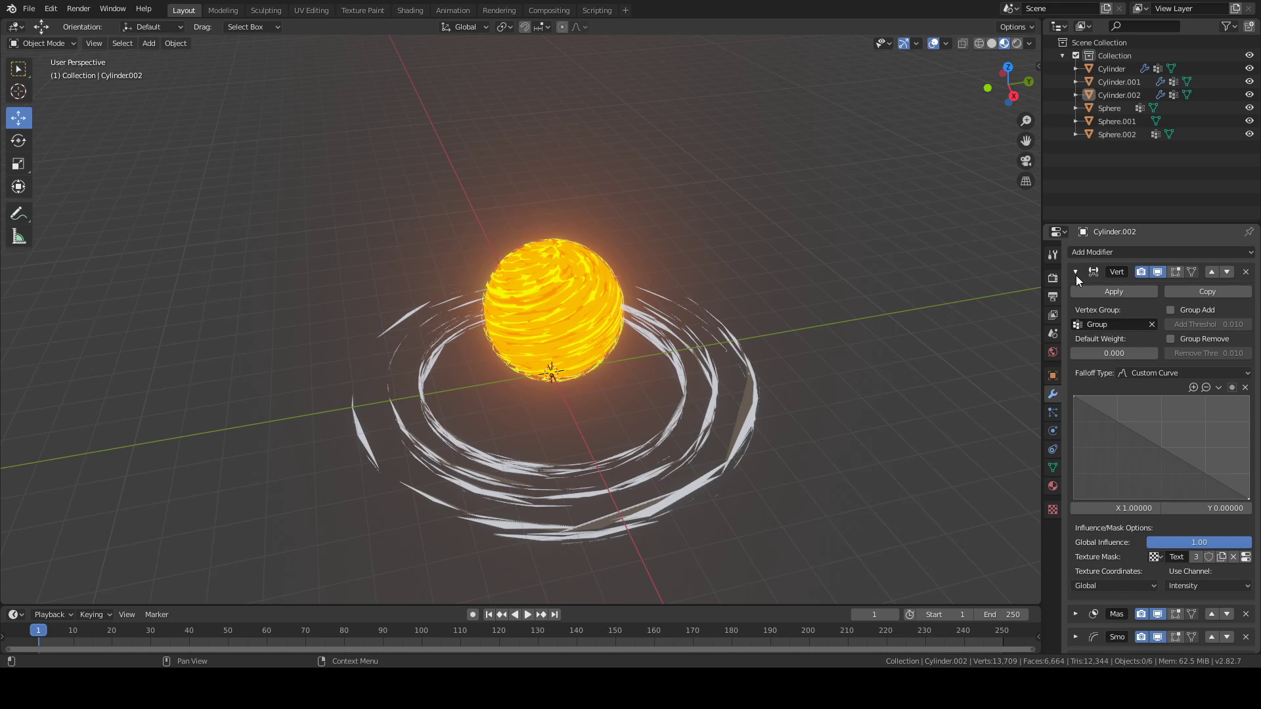
{"action": "left_click", "coordinate": [1076, 275]}
Step: Apply the outer ring's Vertex Weight Edit, Mask, Smooth and Simple Deform modifiers from first to last
{"action": "left_click", "coordinate": [761, 368]}
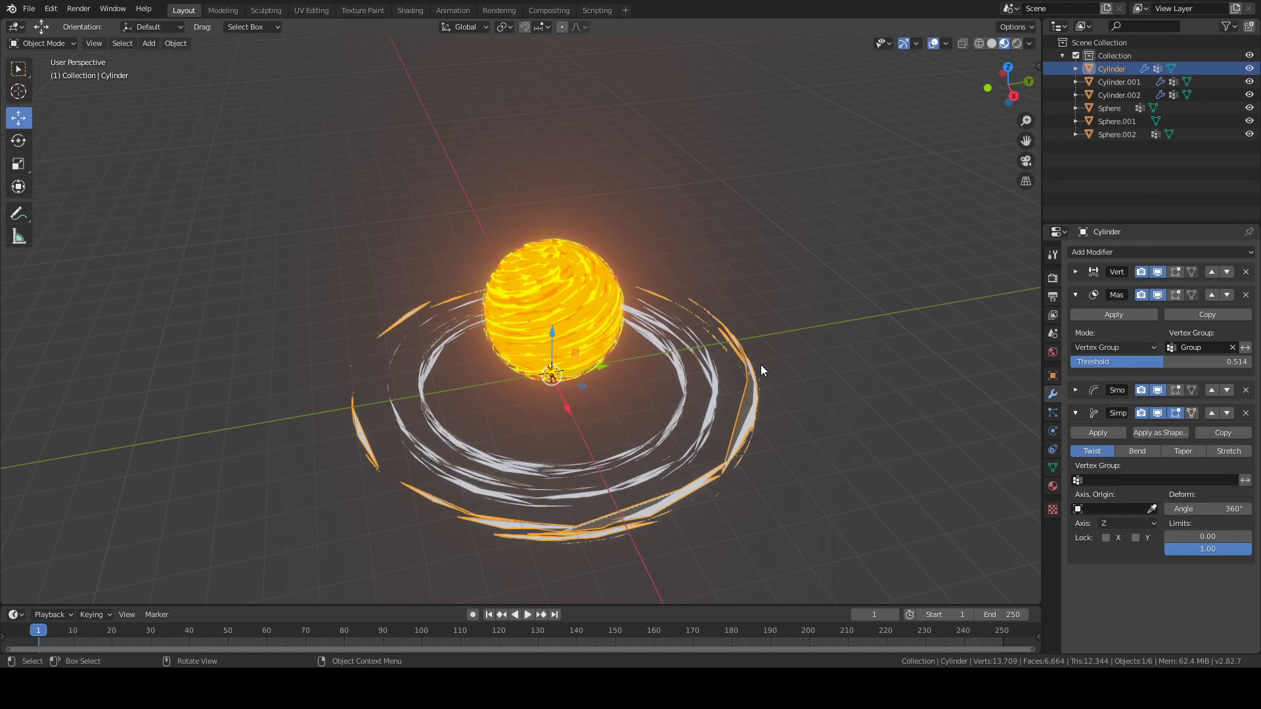
{"action": "left_click", "coordinate": [1074, 273]}
{"action": "left_click", "coordinate": [1082, 287]}
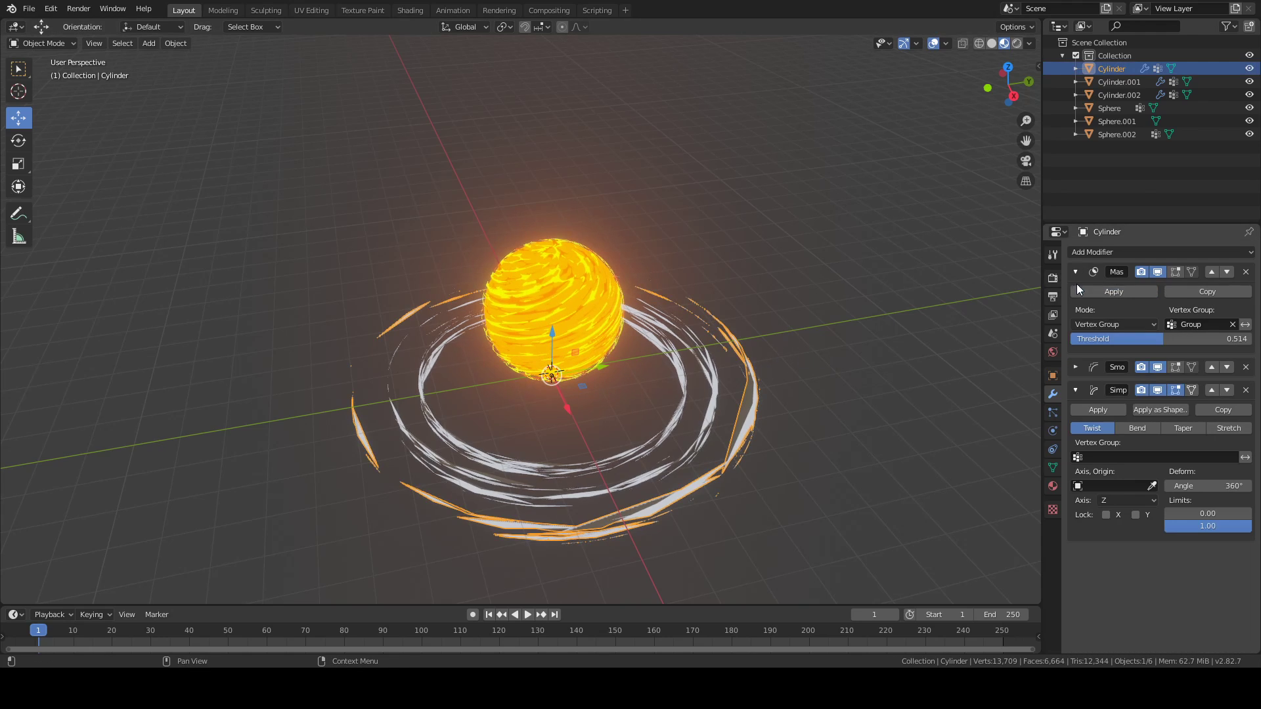
{"action": "left_click", "coordinate": [1082, 291]}
{"action": "left_click", "coordinate": [1076, 273]}
{"action": "left_click", "coordinate": [1085, 290]}
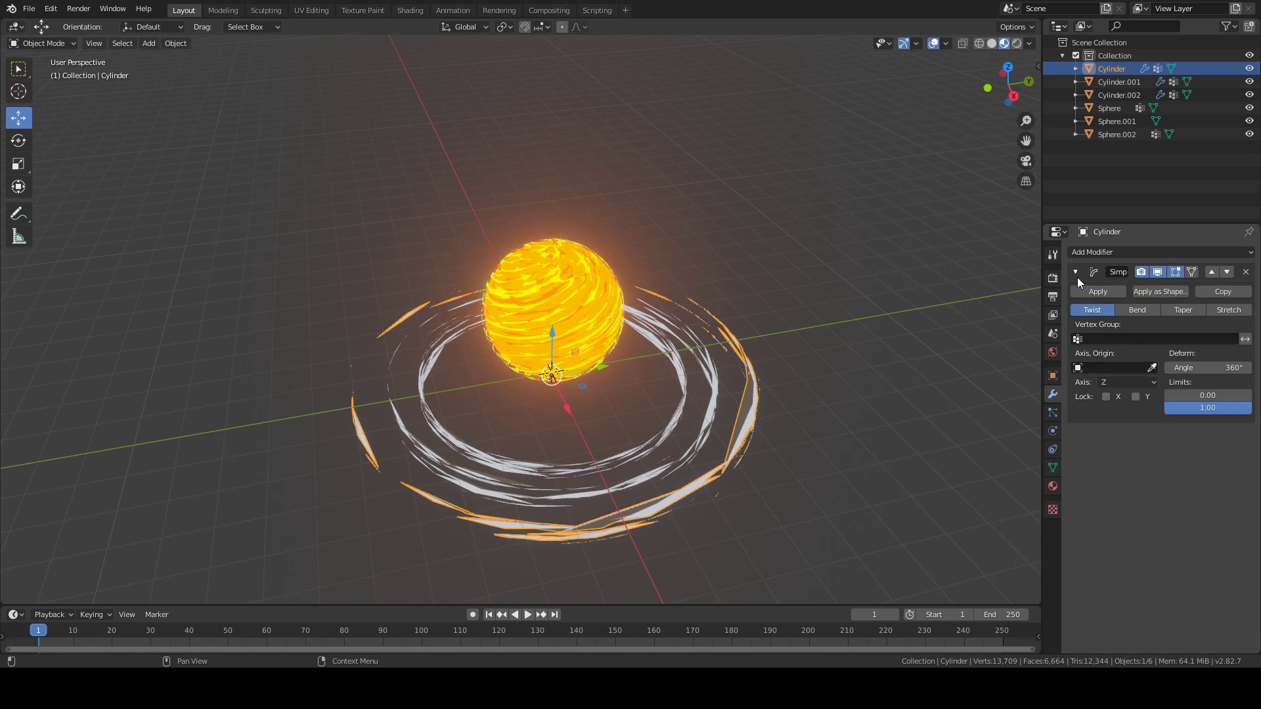
{"action": "left_click", "coordinate": [1081, 288]}
Step: Apply all four modifiers of the middle ring, from the Vertex Weight Edit through the twist
{"action": "left_click", "coordinate": [722, 394]}
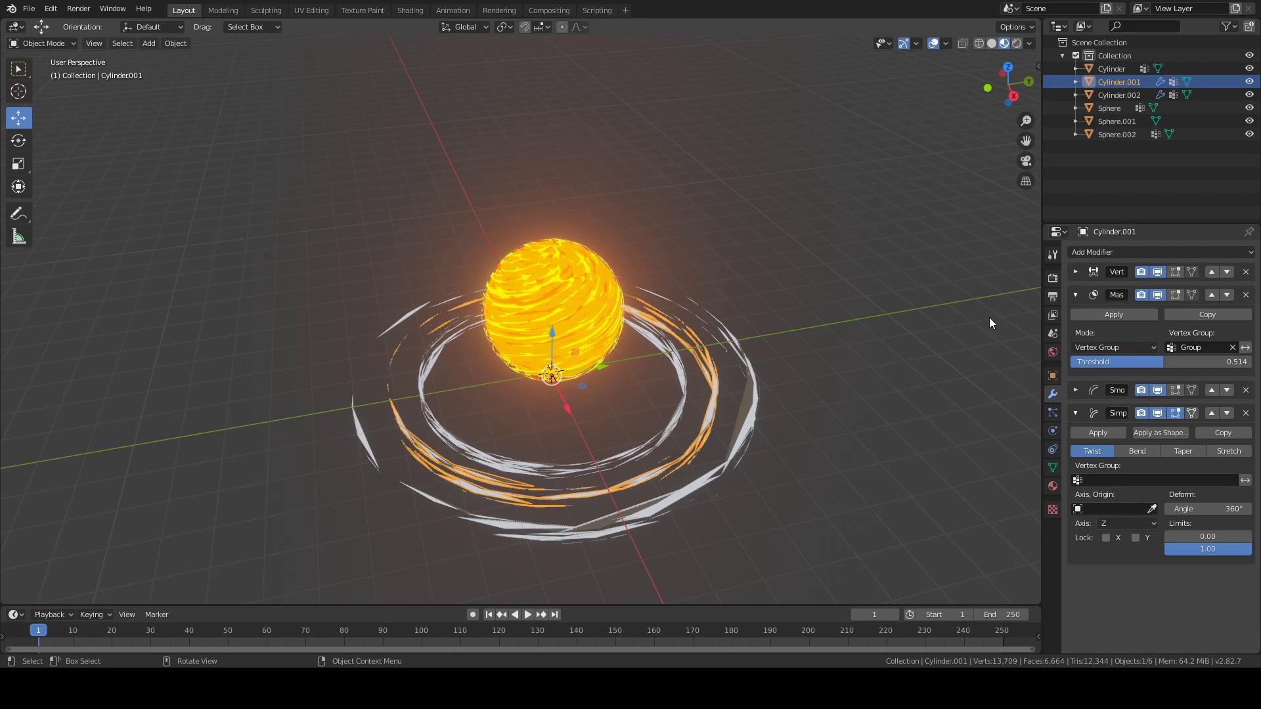
{"action": "left_click", "coordinate": [1076, 273]}
{"action": "left_click", "coordinate": [1085, 290]}
{"action": "left_click", "coordinate": [1082, 290]}
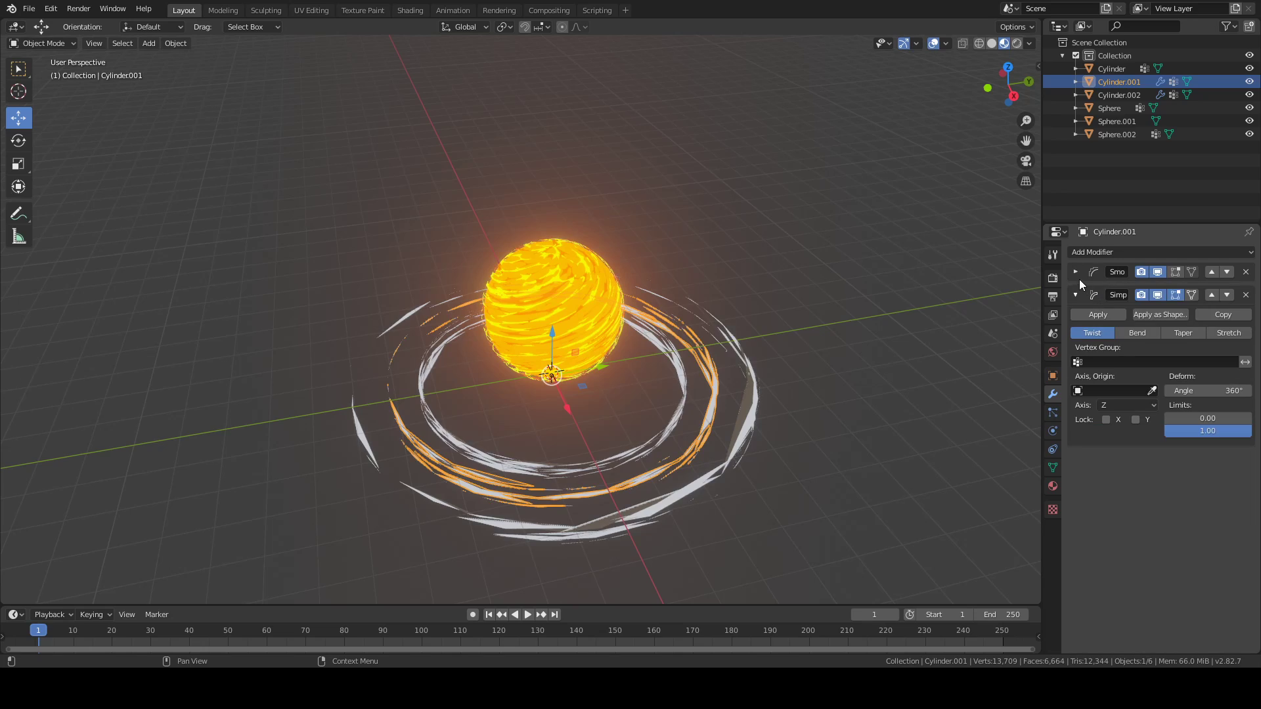
{"action": "left_click", "coordinate": [1076, 274]}
{"action": "left_click", "coordinate": [1090, 294]}
{"action": "left_click", "coordinate": [1076, 274]}
{"action": "left_click", "coordinate": [1076, 274]}
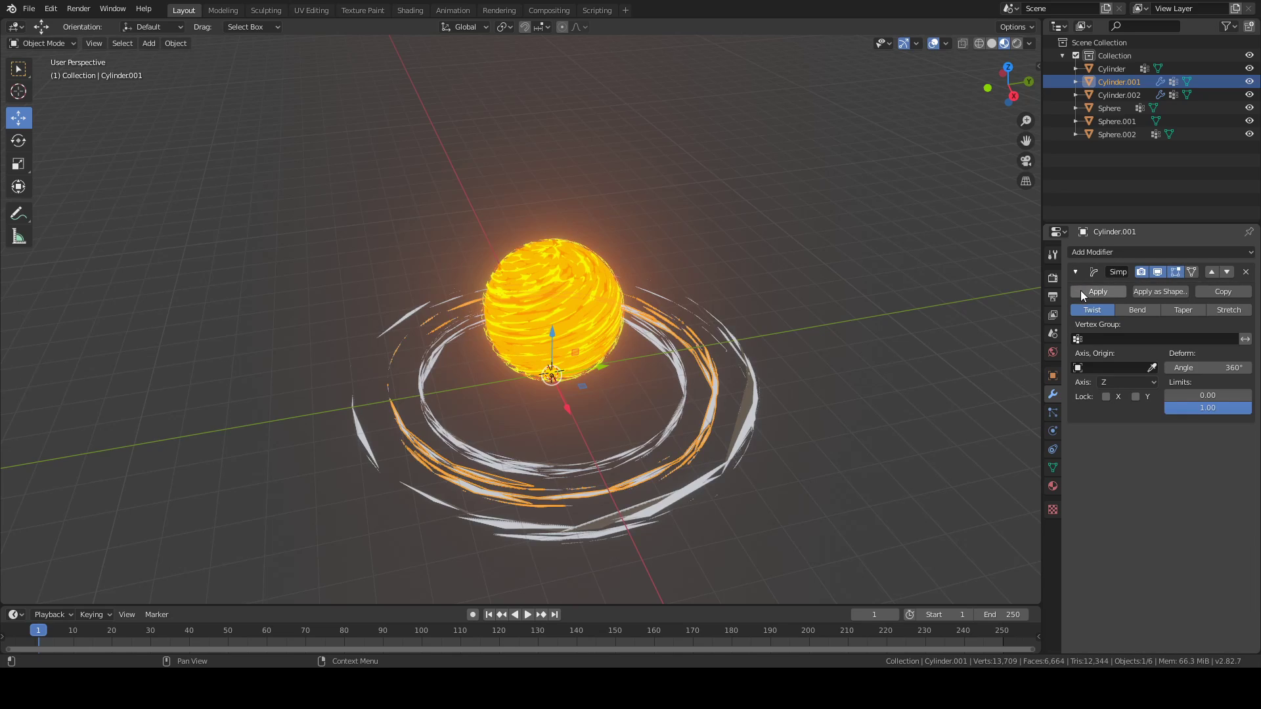
{"action": "left_click", "coordinate": [1081, 290]}
Step: Apply the innermost ring's Vertex Weight Edit, Mask, Smooth and twist modifiers in stack order
{"action": "left_click", "coordinate": [751, 418]}
{"action": "left_click", "coordinate": [710, 396]}
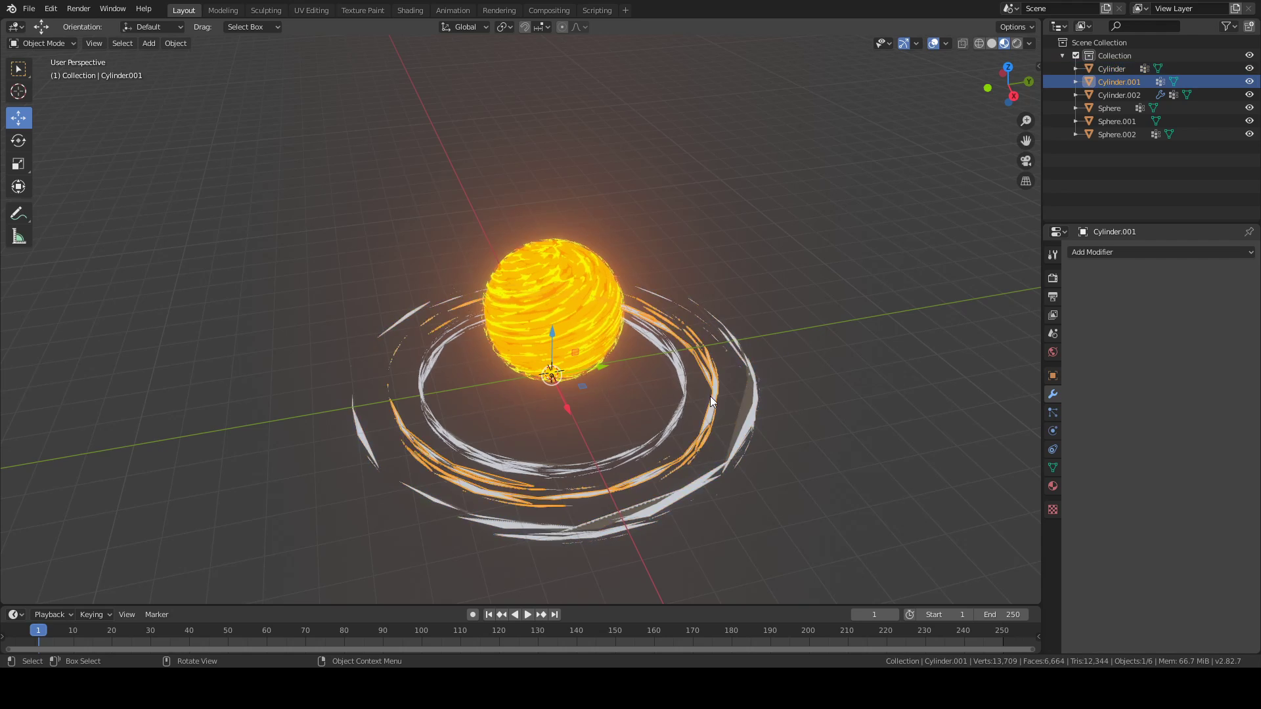
{"action": "left_click", "coordinate": [684, 400]}
{"action": "left_click", "coordinate": [1076, 272]}
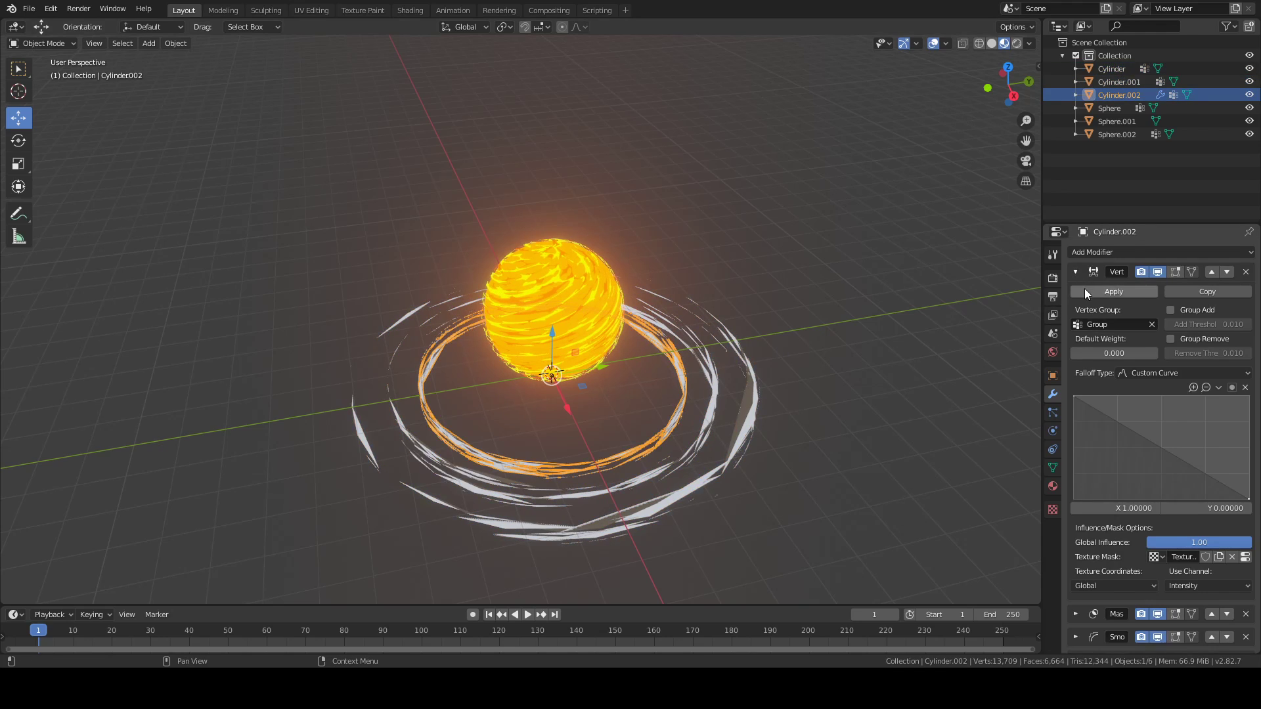
{"action": "left_click", "coordinate": [1084, 289]}
{"action": "left_click", "coordinate": [1076, 272]}
{"action": "left_click", "coordinate": [1086, 289]}
{"action": "left_click", "coordinate": [1076, 272]}
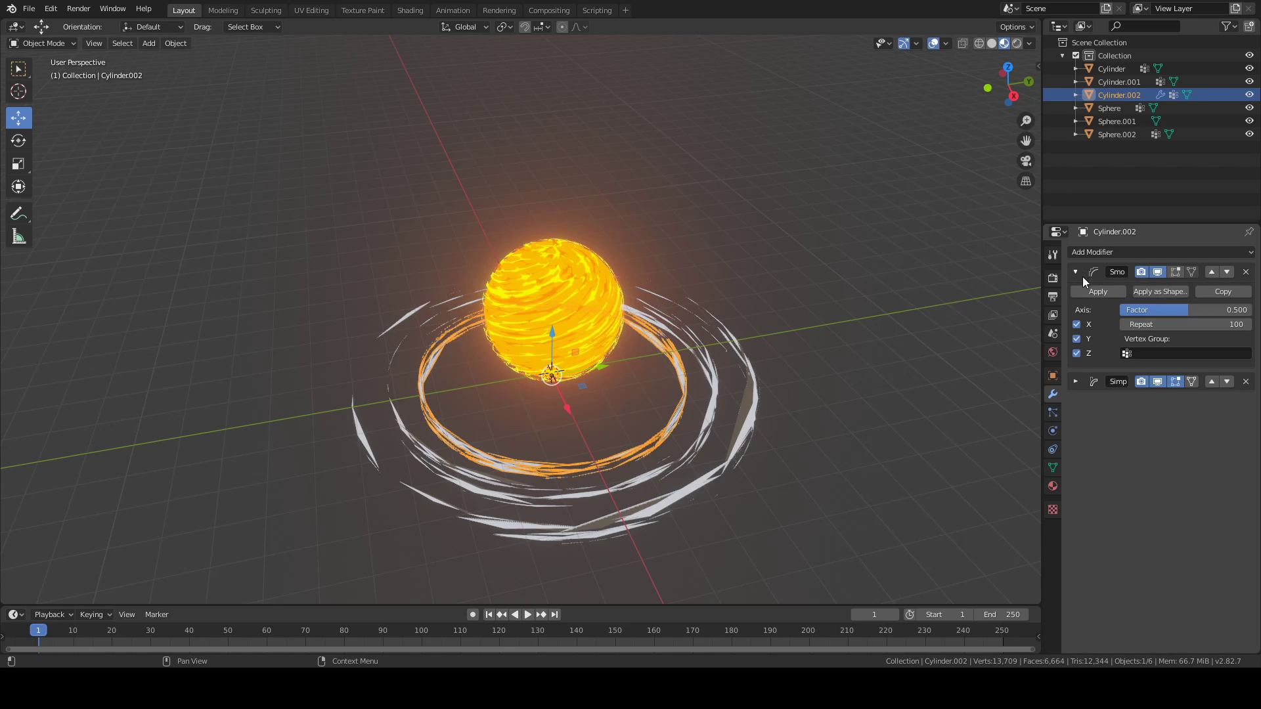
{"action": "left_click", "coordinate": [1082, 287]}
{"action": "left_click", "coordinate": [1076, 272]}
{"action": "left_click", "coordinate": [1080, 289]}
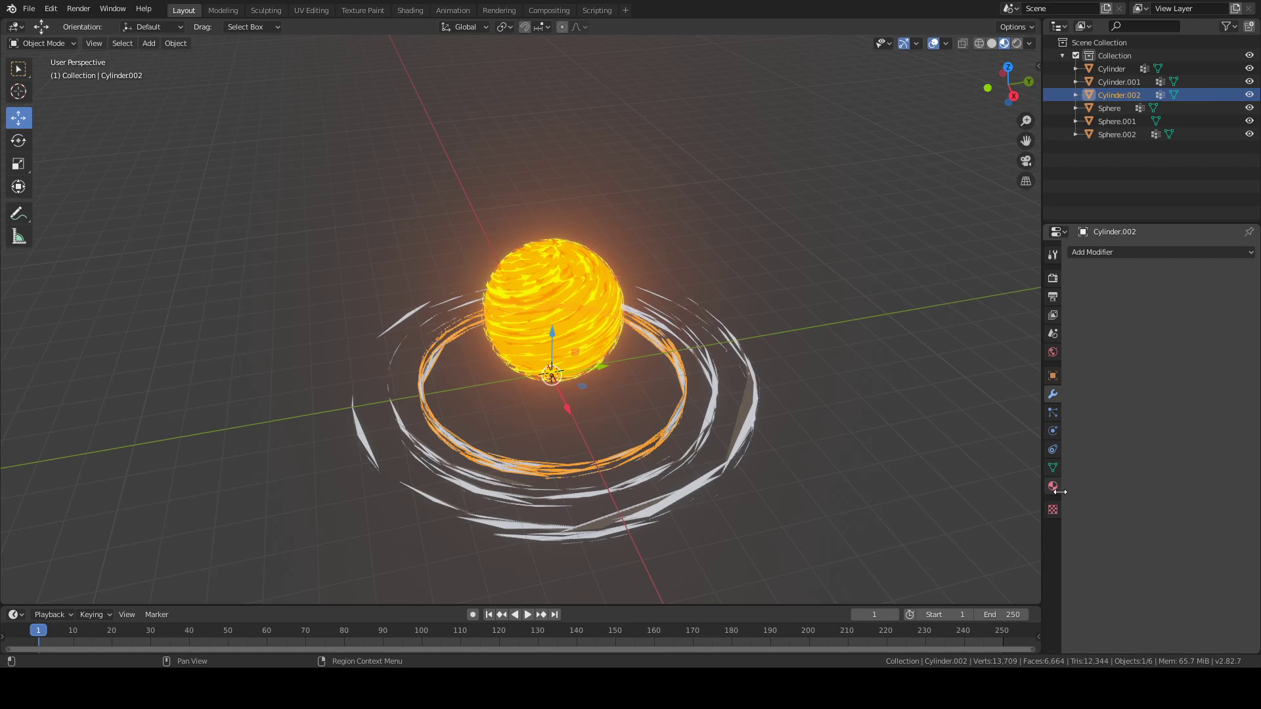
Step: Join the three rings around the sun into a single object
{"action": "left_click", "coordinate": [1053, 468]}
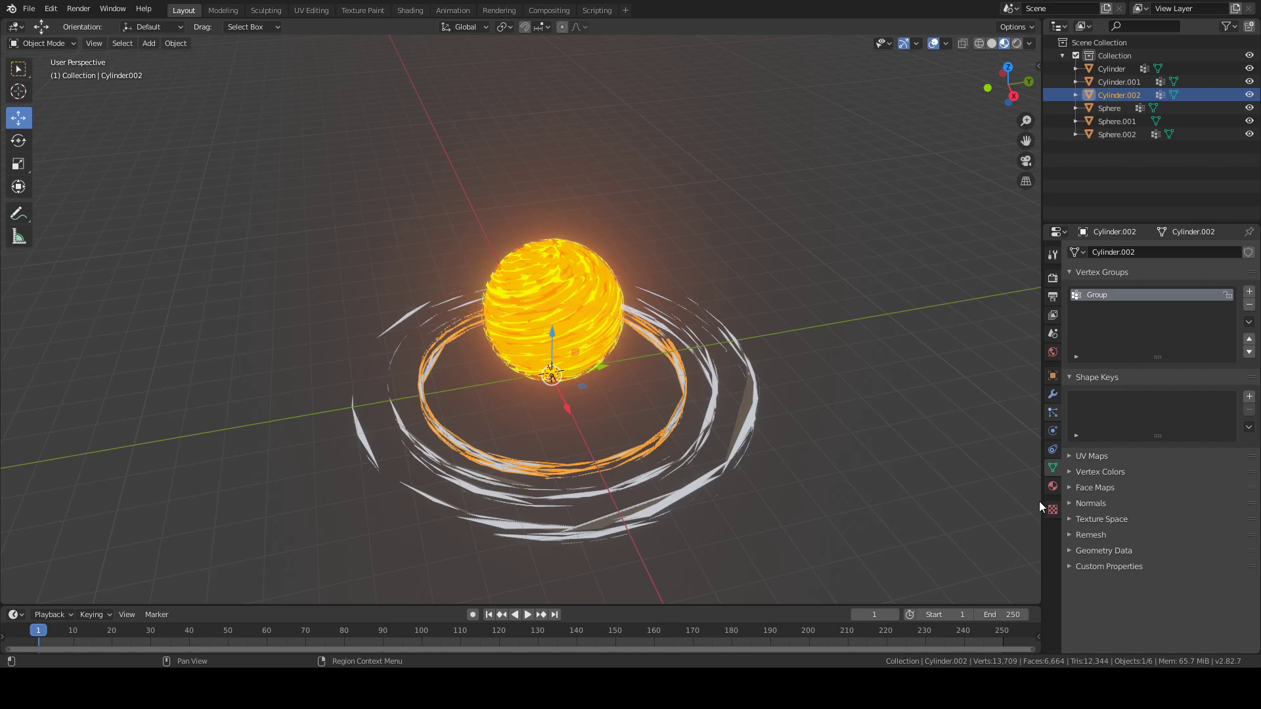
{"action": "left_click", "coordinate": [1053, 487]}
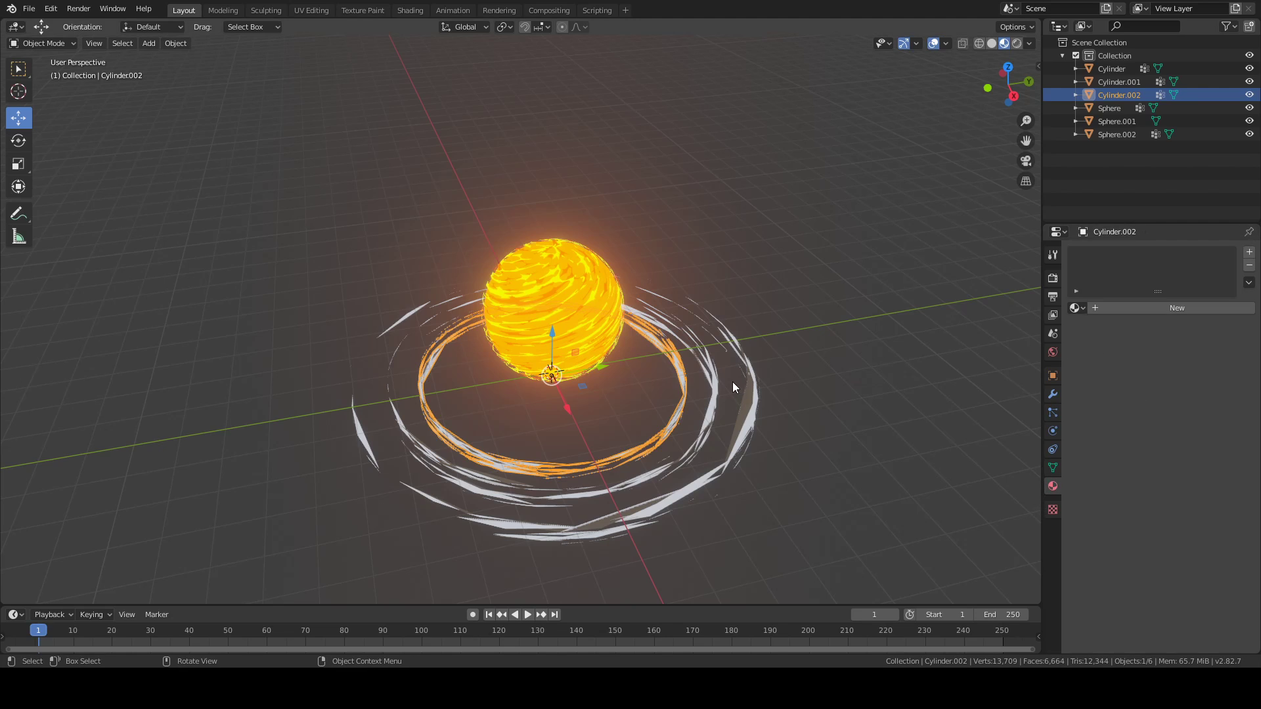
{"action": "left_click", "coordinate": [687, 406]}
{"action": "left_click_drag", "start_coordinate": [662, 386], "coordinate": [801, 466]}
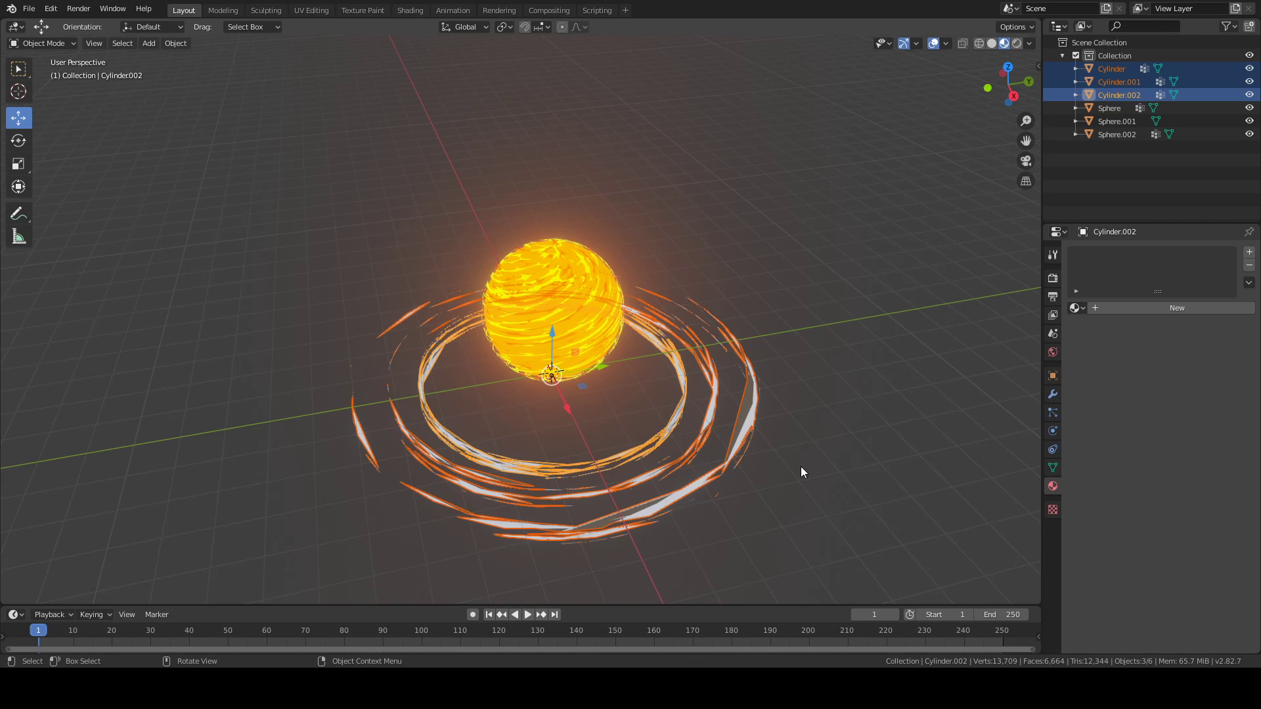
{"action": "key", "text": "ctrl+j"}
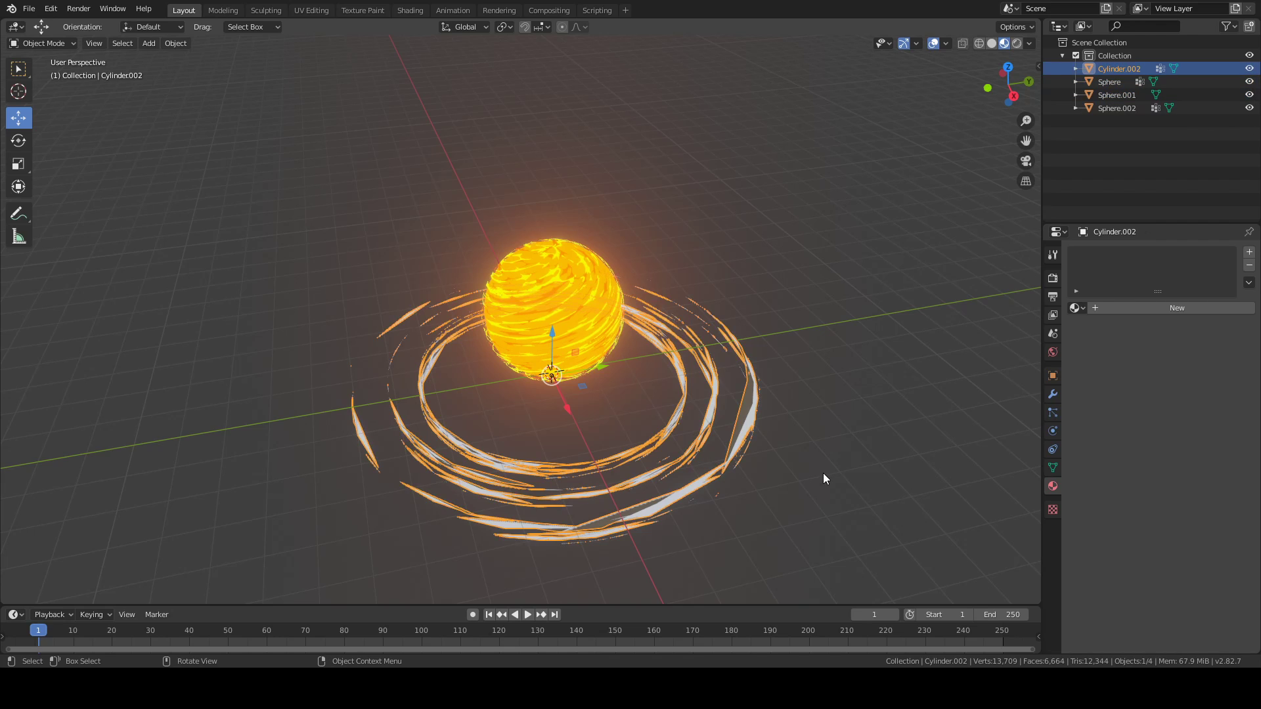
Step: Try raising the joined rings slightly along the Z axis and undo the move
{"action": "middle_click_drag", "start_coordinate": [823, 476], "coordinate": [870, 453]}
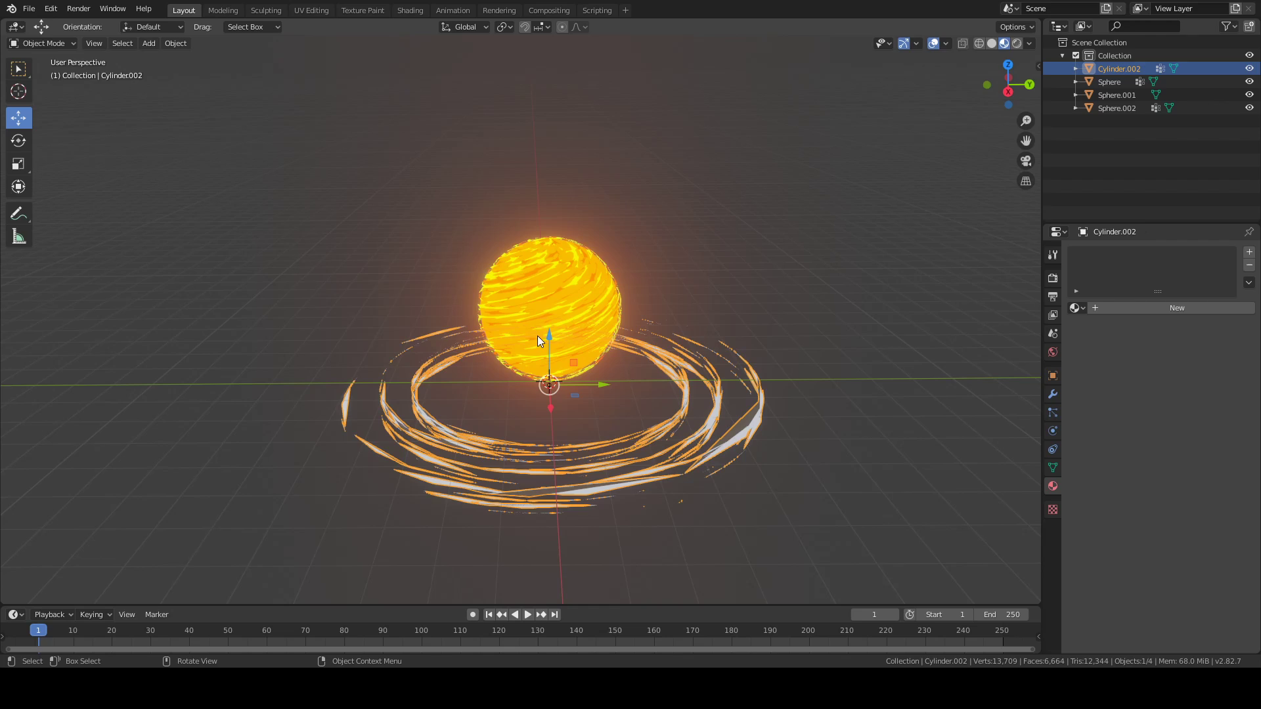
{"action": "mouse_move", "coordinate": [548, 337]}
{"action": "left_mouse_down"}
{"action": "mouse_move", "coordinate": [538, 359]}
{"action": "mouse_move", "coordinate": [558, 332]}
{"action": "left_mouse_up"}
{"action": "key", "text": "ctrl+z"}
{"action": "left_click", "coordinate": [845, 377]}
{"action": "left_click", "coordinate": [763, 412]}
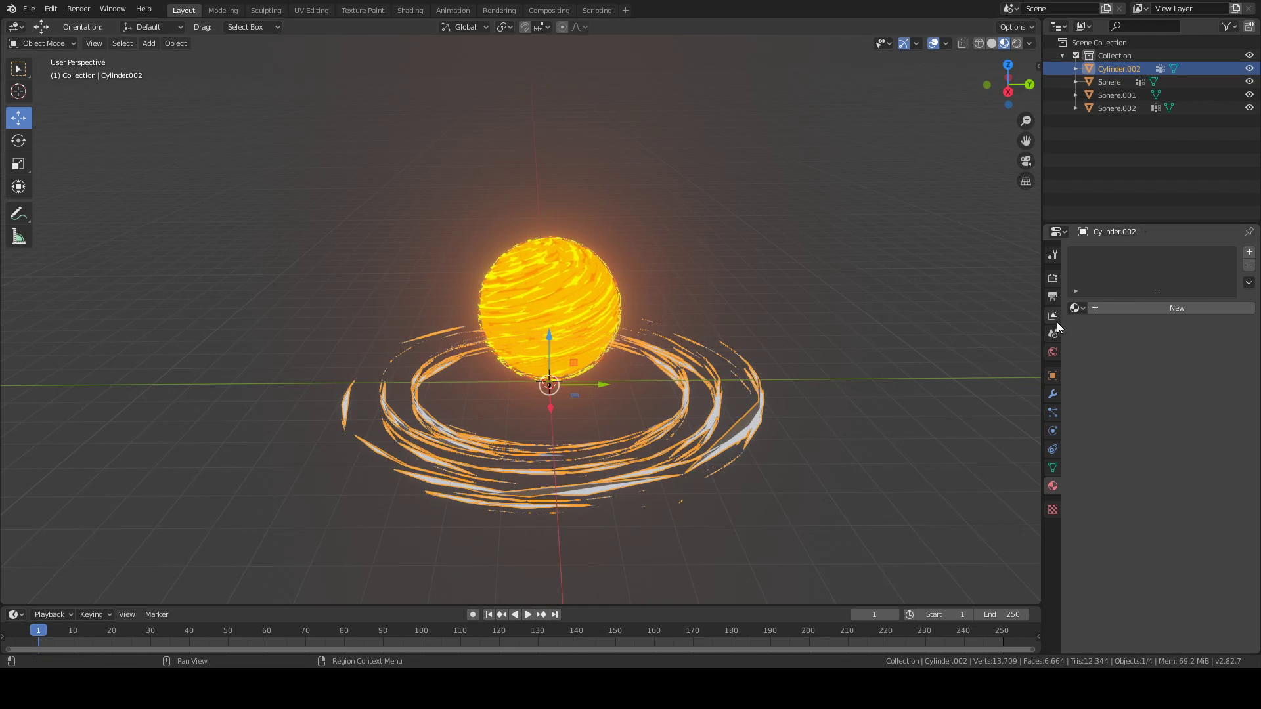
Step: Give the joined rings a new material with an Emission surface at strength 5
{"action": "left_click", "coordinate": [1135, 305]}
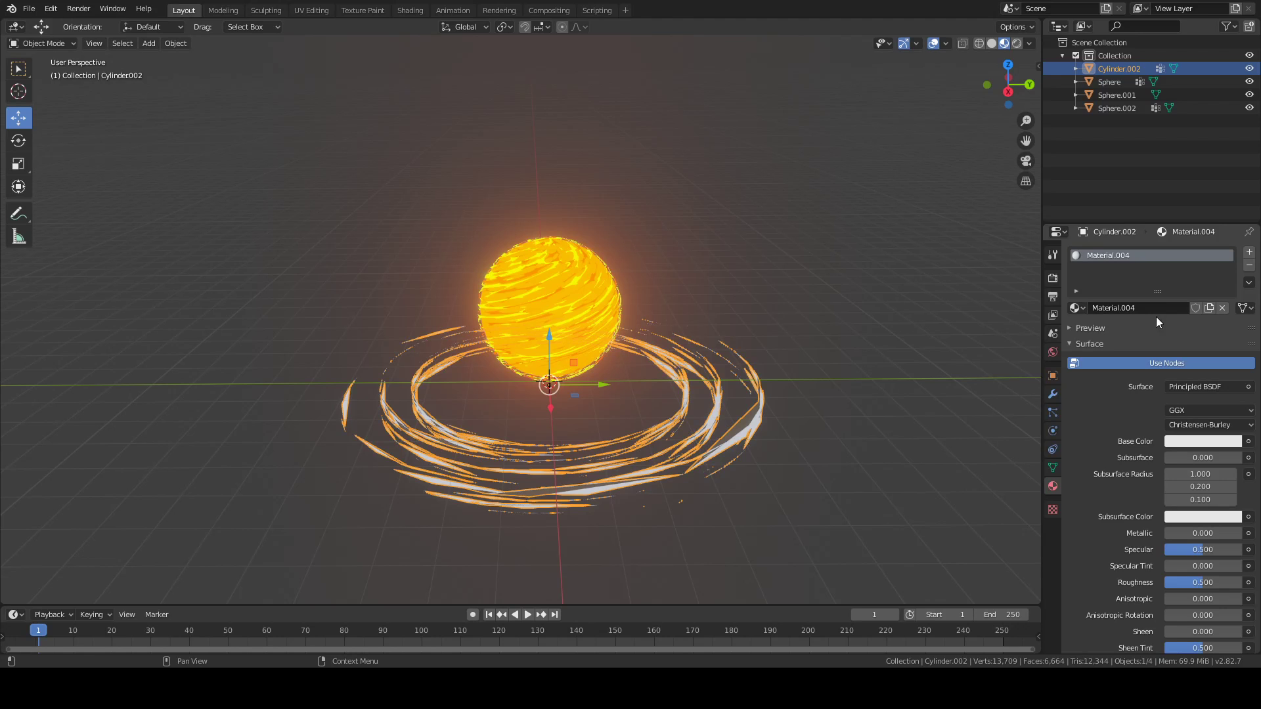
{"action": "left_click", "coordinate": [1200, 389]}
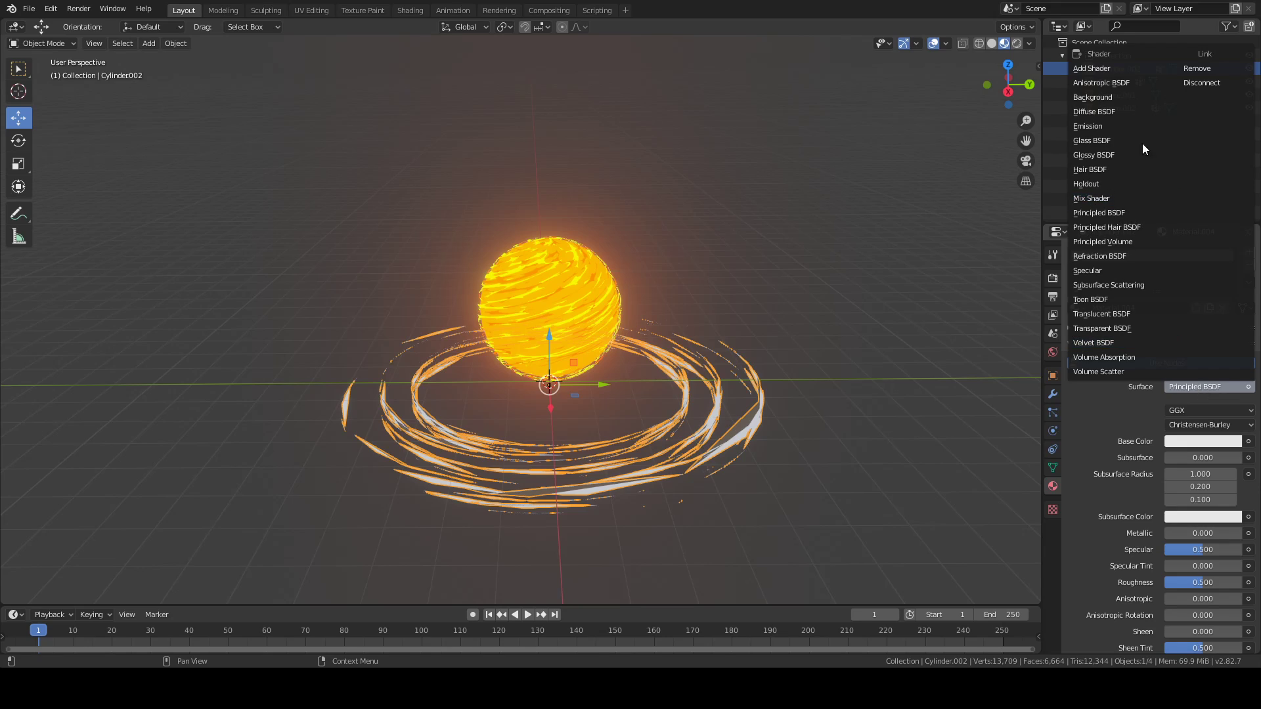
{"action": "left_click", "coordinate": [1105, 126]}
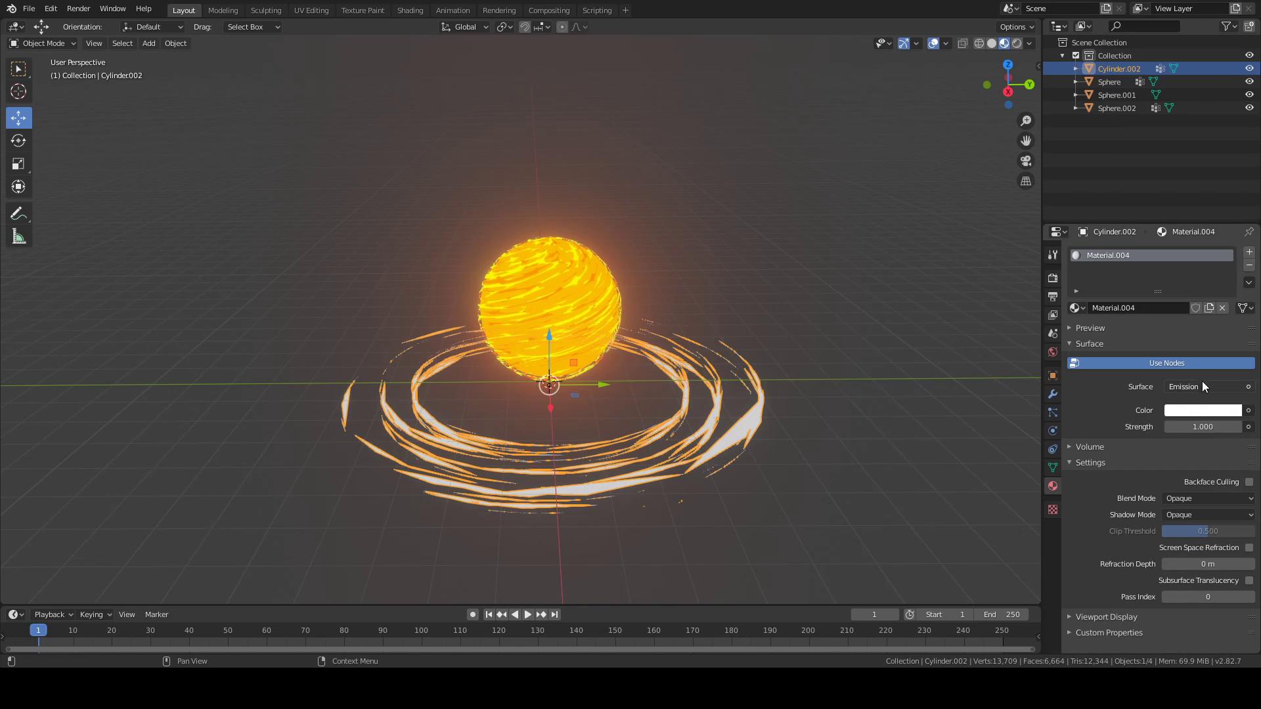
{"action": "left_click", "coordinate": [1202, 427]}
{"action": "type", "text": "5"}
{"action": "key", "text": "Return"}
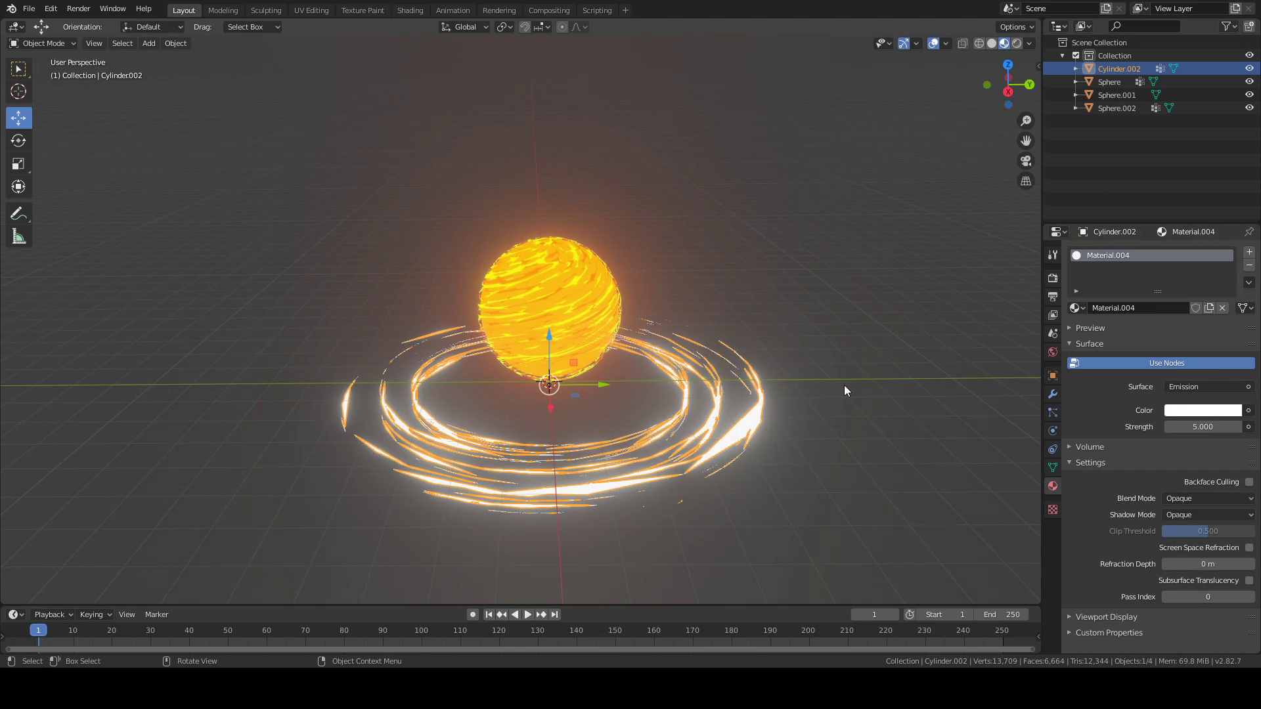
Step: Set the rings' emission colour to a saturated orange with hue about 0.076 and saturation 1
{"action": "left_click", "coordinate": [846, 387]}
{"action": "mouse_move", "coordinate": [846, 386]}
{"action": "middle_mouse_down"}
{"action": "mouse_move", "coordinate": [887, 357]}
{"action": "mouse_move", "coordinate": [841, 374]}
{"action": "middle_mouse_up"}
{"action": "left_click", "coordinate": [1180, 413]}
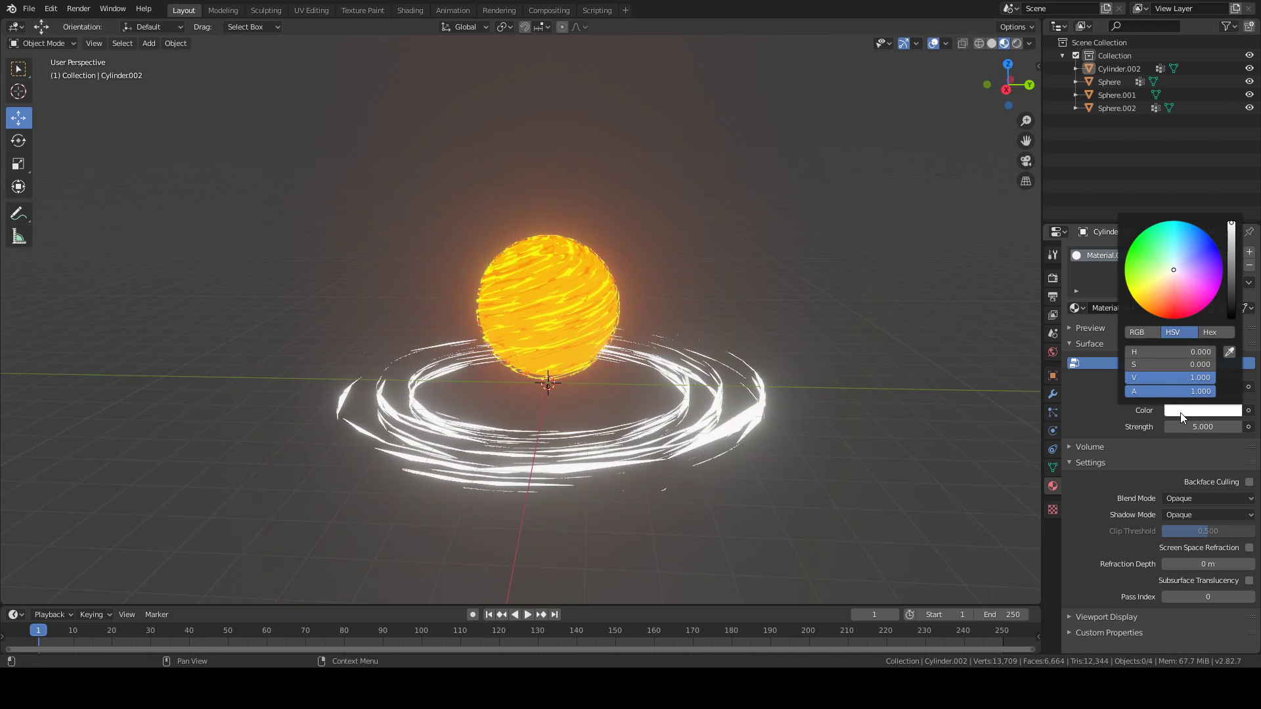
{"action": "left_click_drag", "start_coordinate": [1181, 277], "coordinate": [1160, 314]}
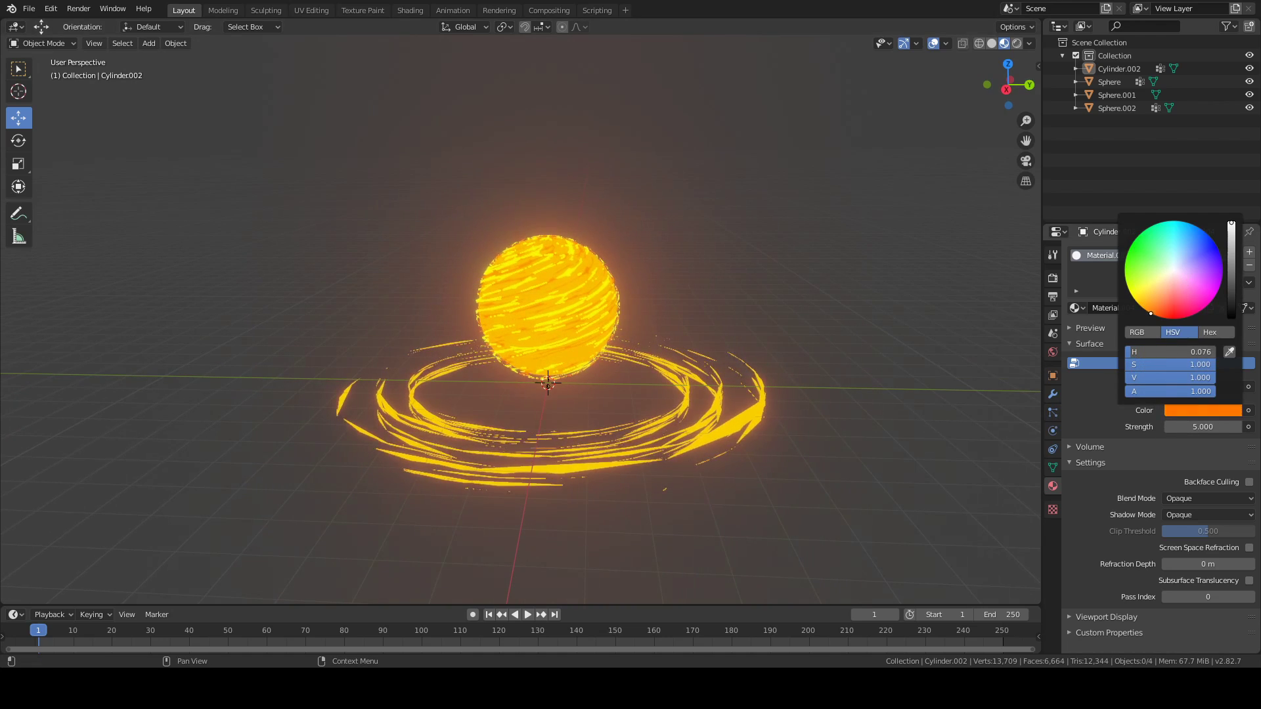
{"action": "mouse_move", "coordinate": [836, 394]}
{"action": "middle_mouse_down"}
{"action": "mouse_move", "coordinate": [879, 393]}
{"action": "mouse_move", "coordinate": [803, 404]}
{"action": "mouse_move", "coordinate": [845, 382]}
{"action": "mouse_move", "coordinate": [856, 367]}
{"action": "mouse_move", "coordinate": [845, 365]}
{"action": "mouse_move", "coordinate": [846, 412]}
{"action": "mouse_move", "coordinate": [847, 397]}
{"action": "middle_mouse_up"}
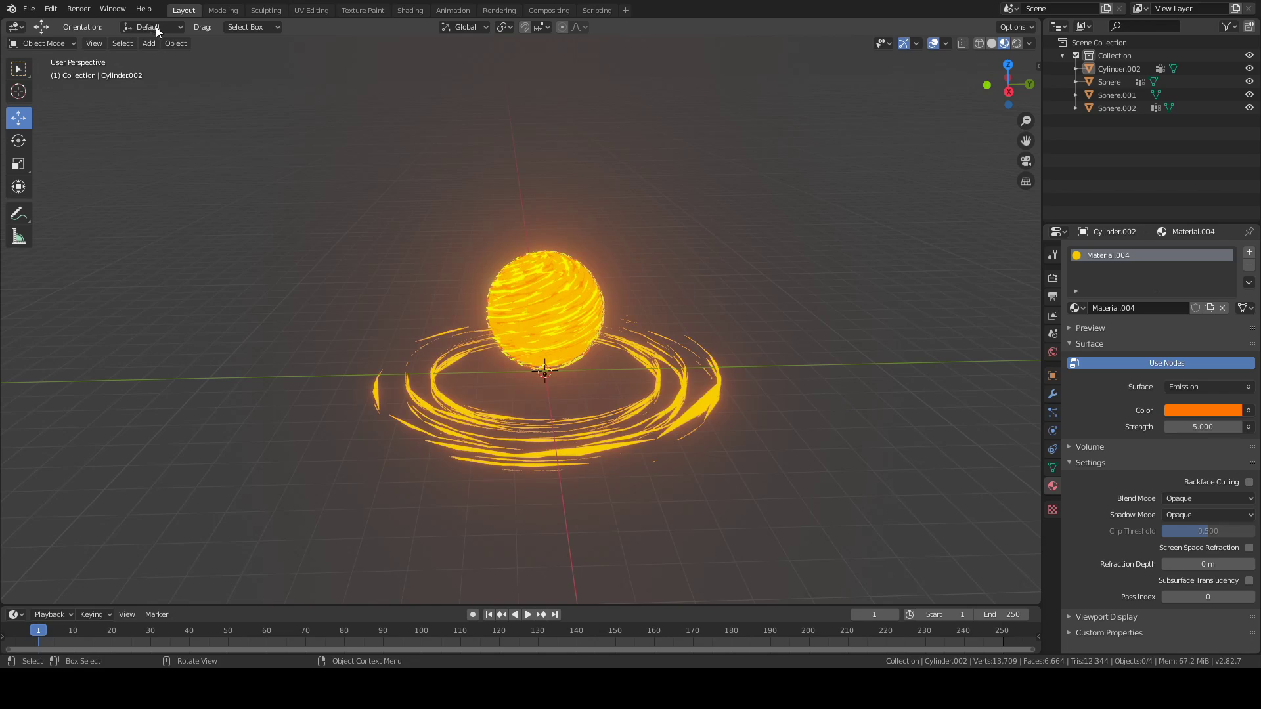
Step: Add a UV sphere, raise it along Z to the sun's centre and scale it up to enclose the sun
{"action": "left_click", "coordinate": [156, 43]}
{"action": "mouse_move", "coordinate": [161, 58]}
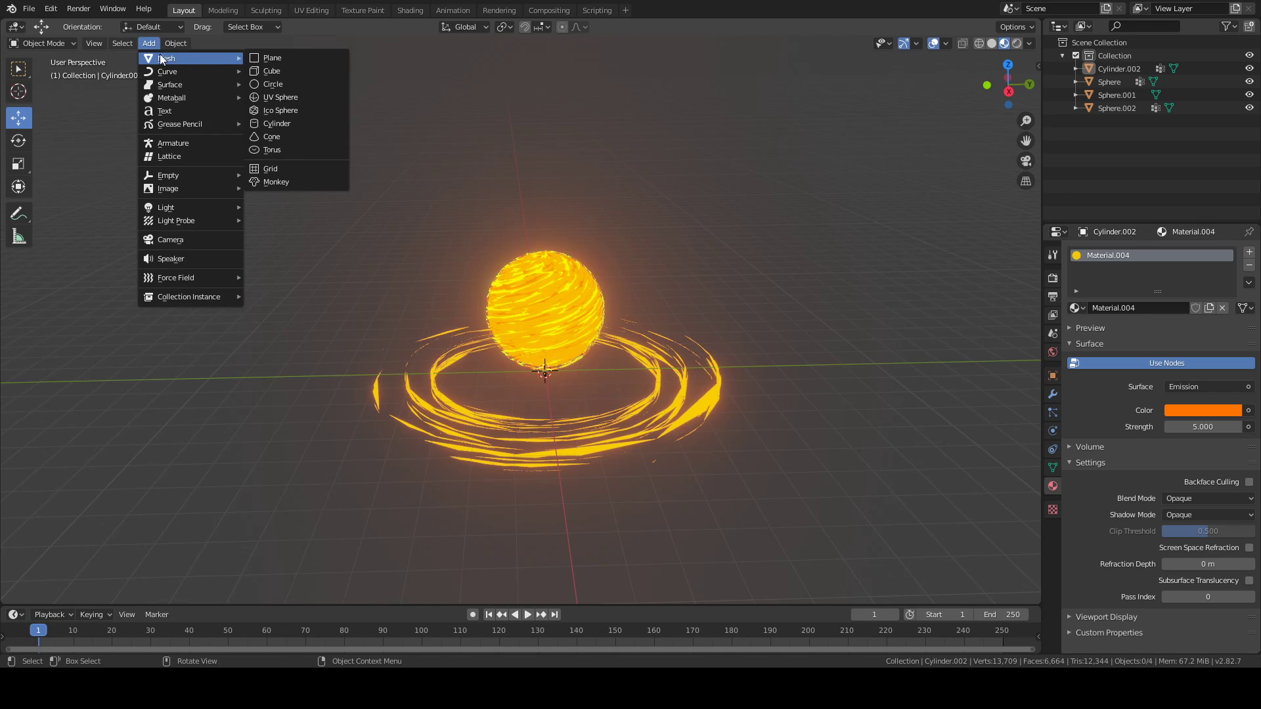
{"action": "left_click", "coordinate": [295, 98]}
{"action": "key", "text": "g"}
{"action": "key", "text": "z"}
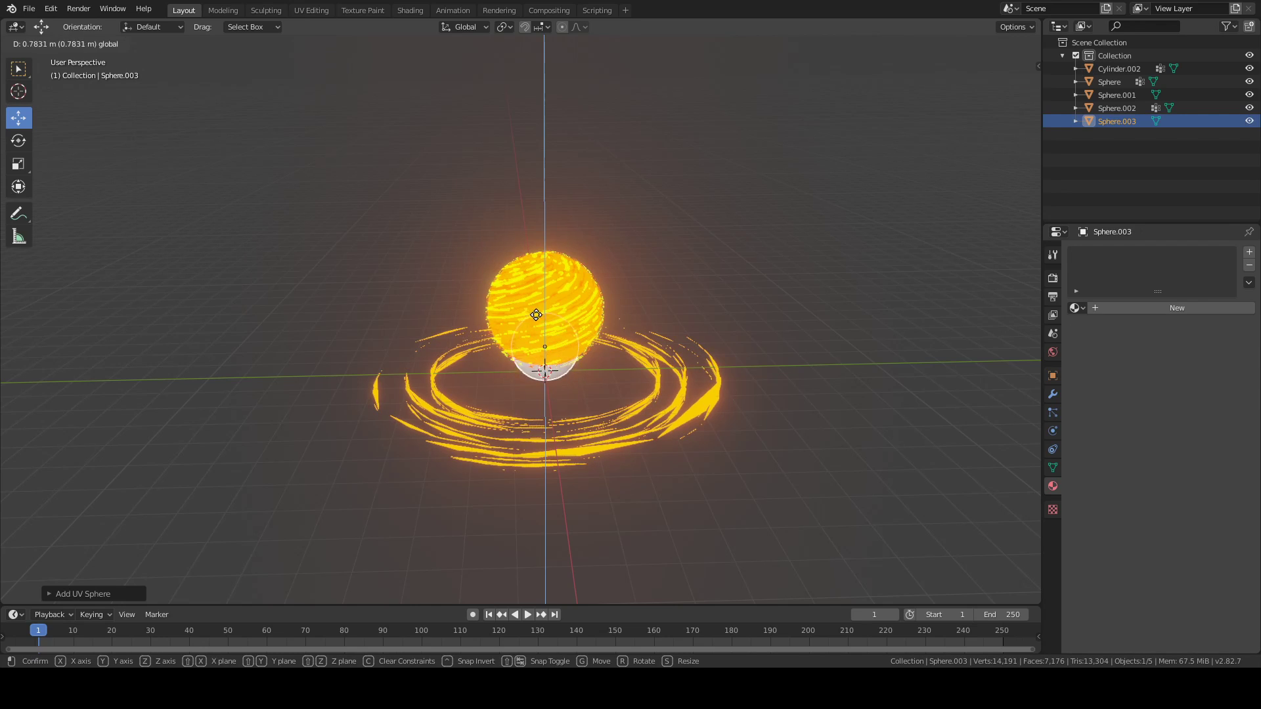
{"action": "left_click", "coordinate": [526, 283]}
{"action": "key", "text": "s"}
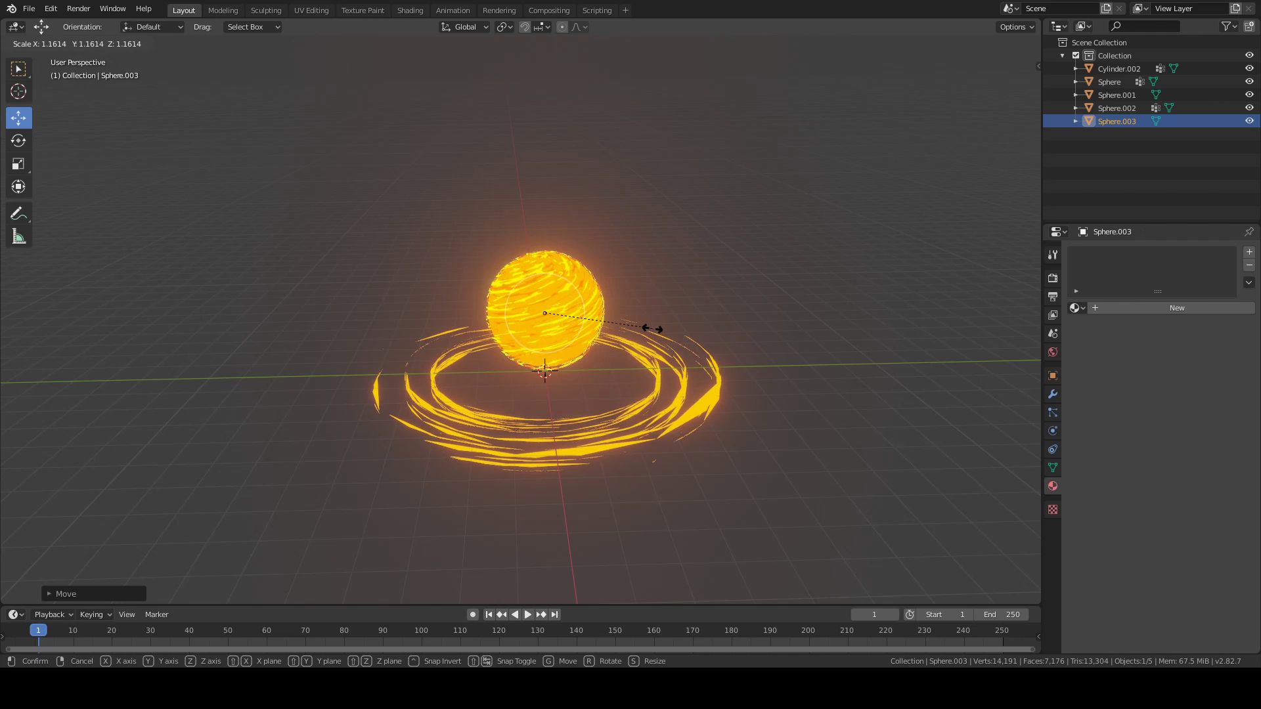
{"action": "left_click", "coordinate": [724, 362]}
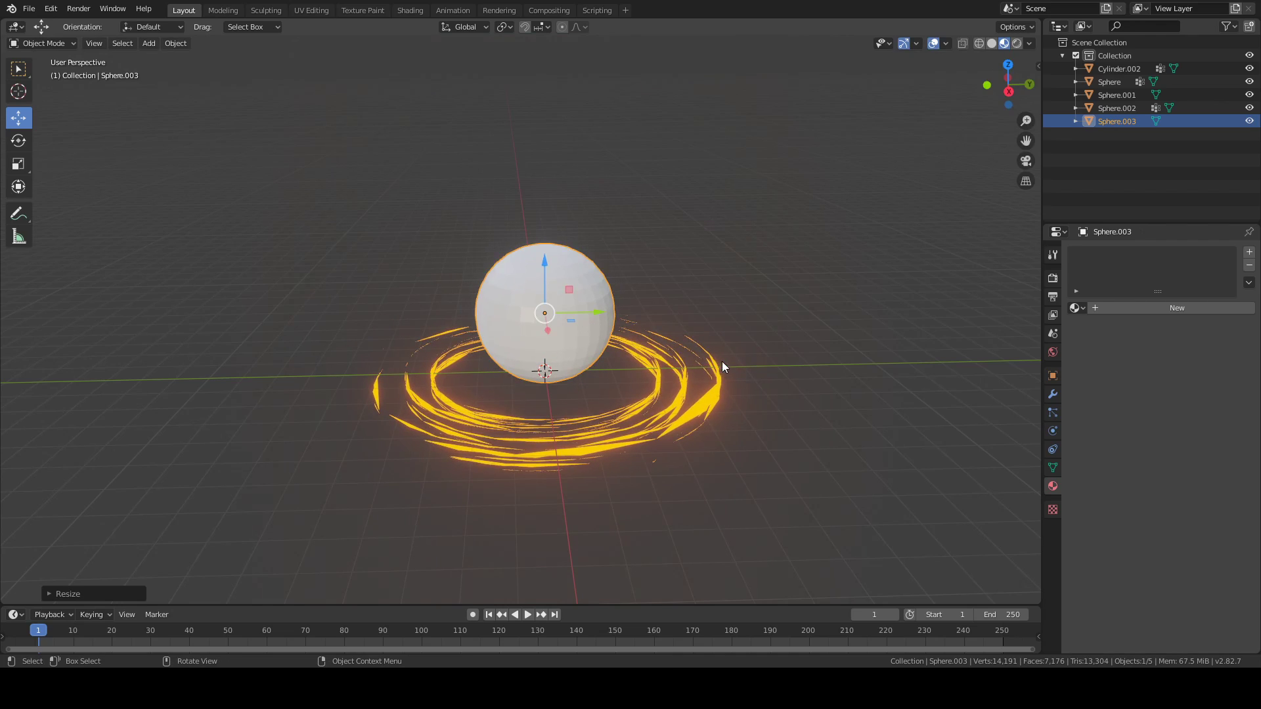
Step: Subdivide the whole mesh of the new enclosing sphere twice
{"action": "right_click", "coordinate": [555, 284]}
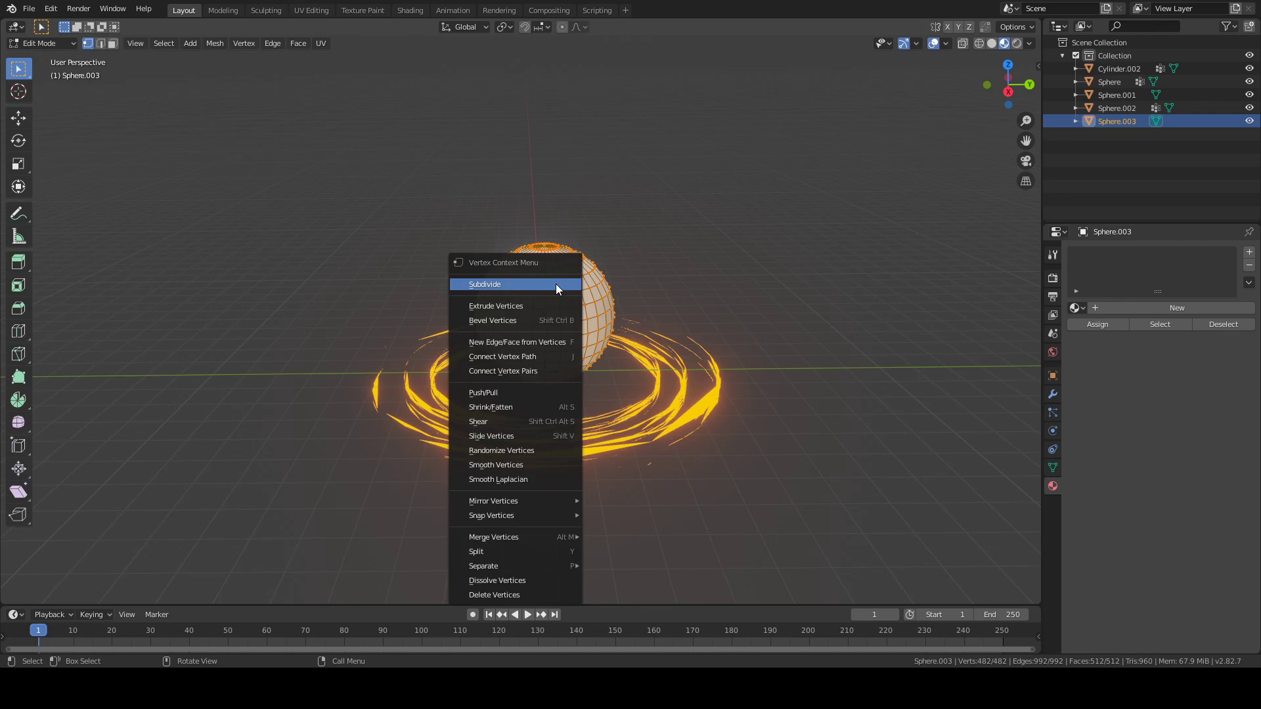
{"action": "left_click", "coordinate": [556, 284]}
{"action": "right_click", "coordinate": [554, 284]}
{"action": "left_click", "coordinate": [555, 284]}
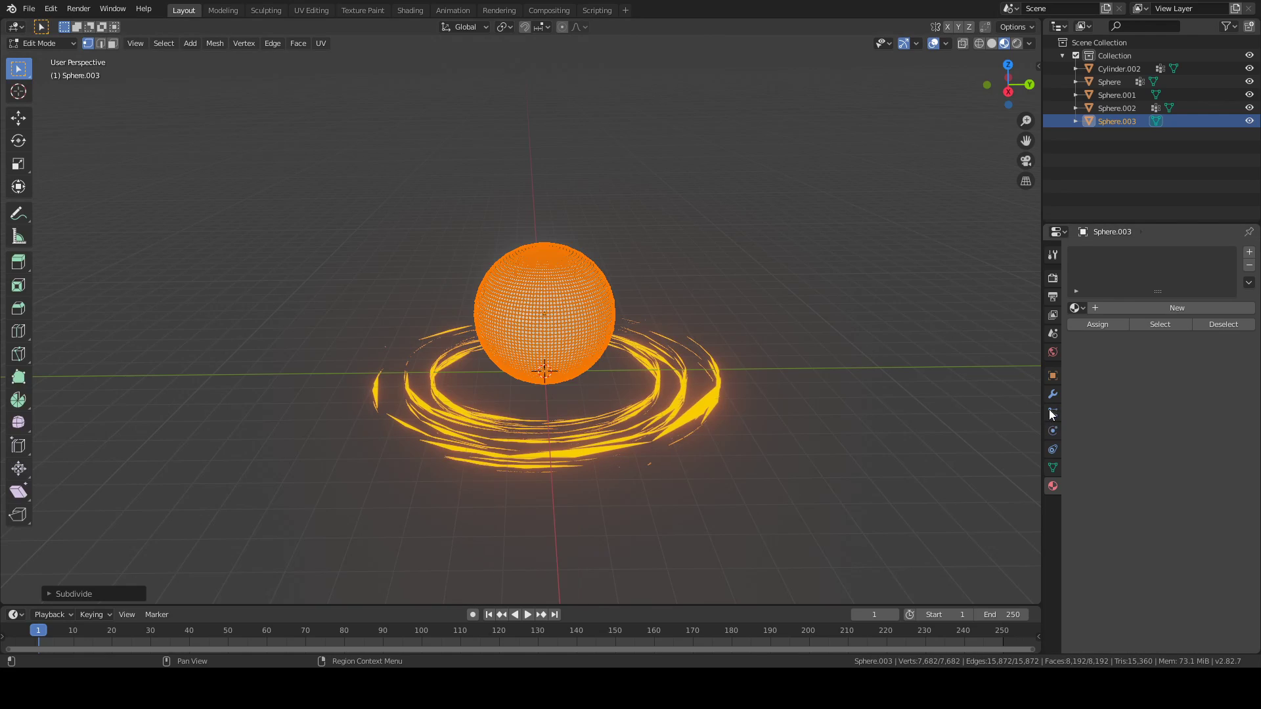
Step: Create a vertex group on the enclosing sphere, assign all its vertices with weight 1, and return to Object Mode with its modifier settings shown
{"action": "left_click", "coordinate": [1052, 394]}
{"action": "left_click", "coordinate": [1054, 485]}
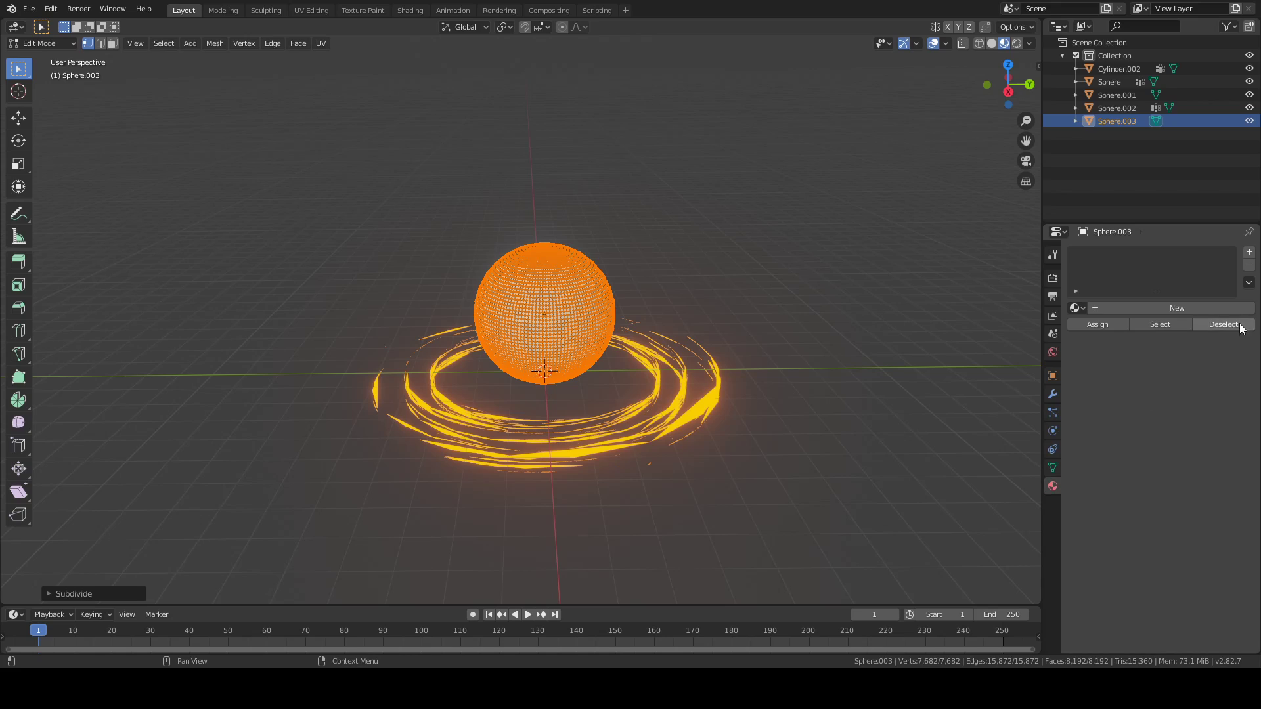
{"action": "left_click", "coordinate": [1053, 467]}
{"action": "left_click", "coordinate": [1249, 291]}
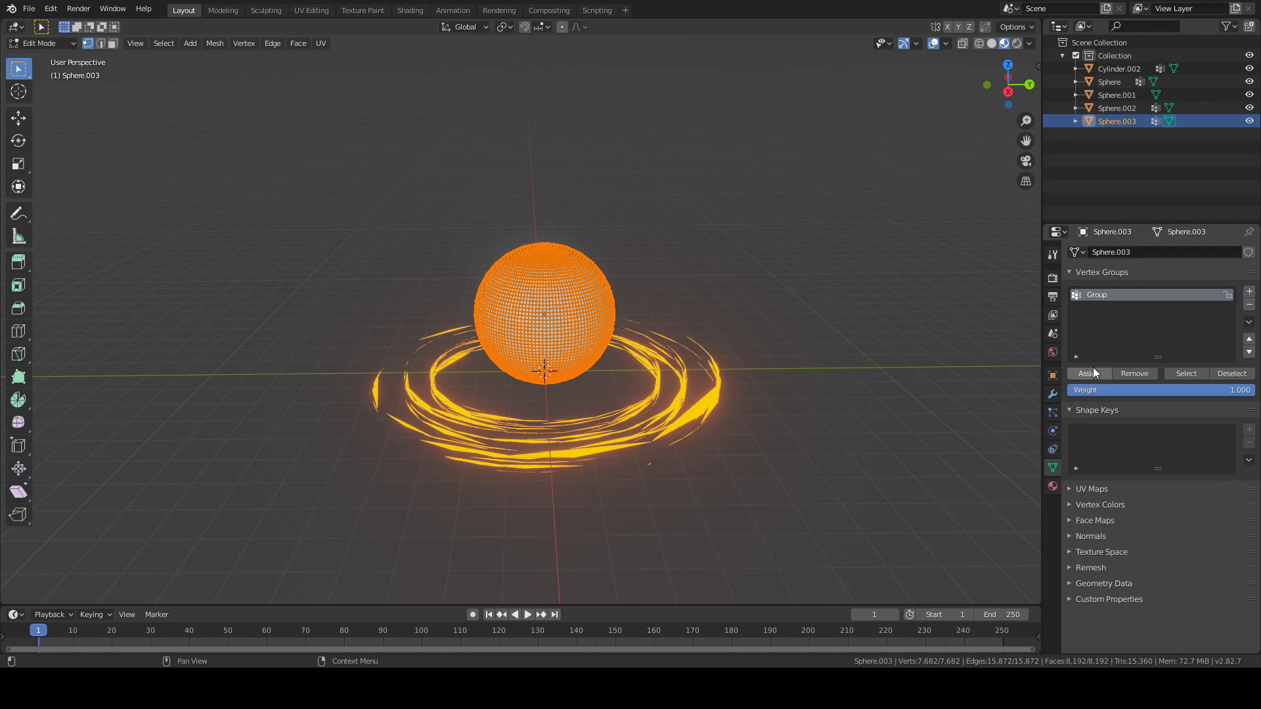
{"action": "key", "text": "Tab"}
{"action": "left_click", "coordinate": [1053, 394]}
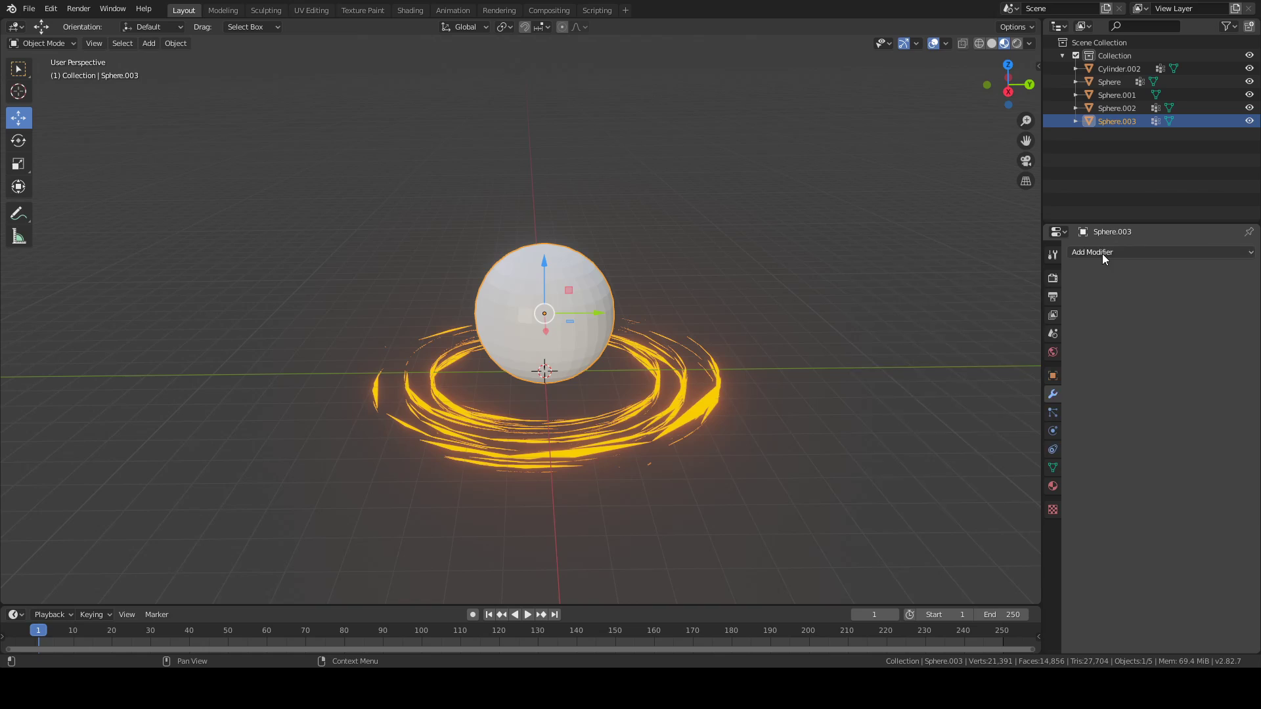
Step: Add a Vertex Weight Edit modifier to the enclosing sphere using vertex group Group, with a custom-curve falloff descending from 1 to 0
{"action": "left_click", "coordinate": [1102, 252]}
{"action": "left_click", "coordinate": [935, 385]}
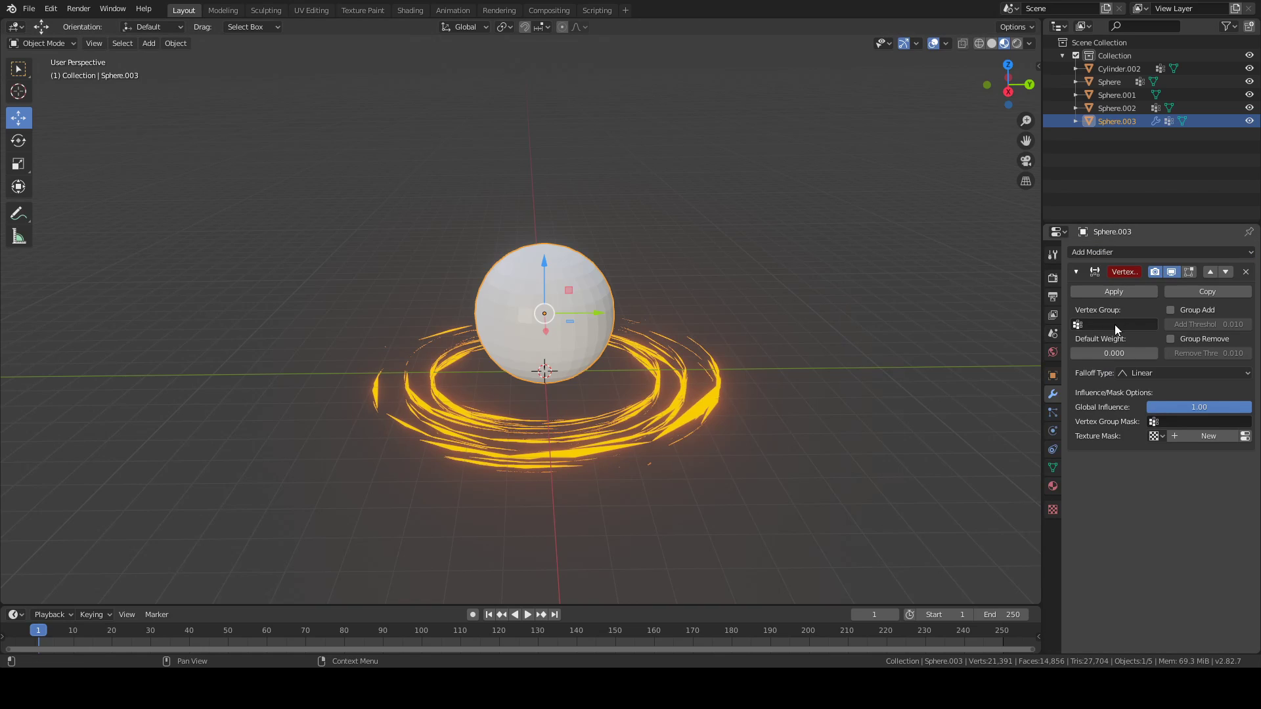
{"action": "left_click", "coordinate": [1115, 324]}
{"action": "left_click", "coordinate": [1114, 344]}
{"action": "left_click", "coordinate": [1160, 373]}
{"action": "left_click", "coordinate": [1157, 403]}
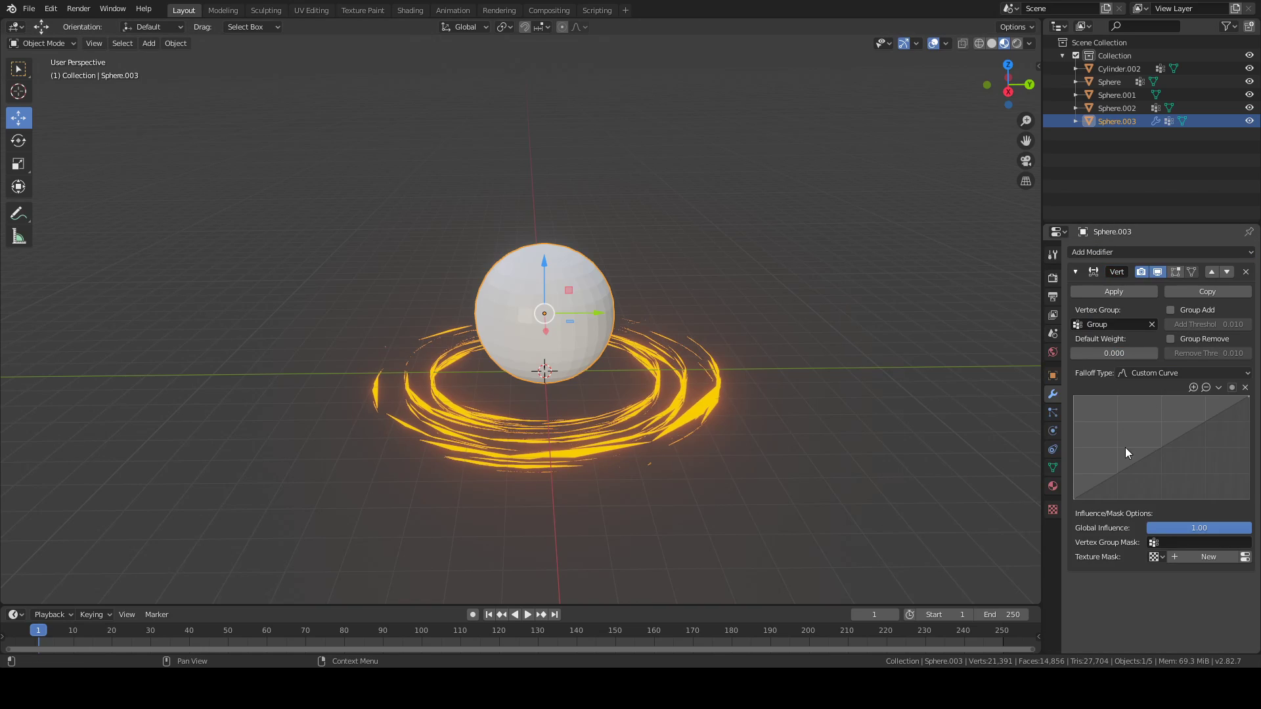
{"action": "left_click_drag", "start_coordinate": [1075, 498], "coordinate": [1075, 398]}
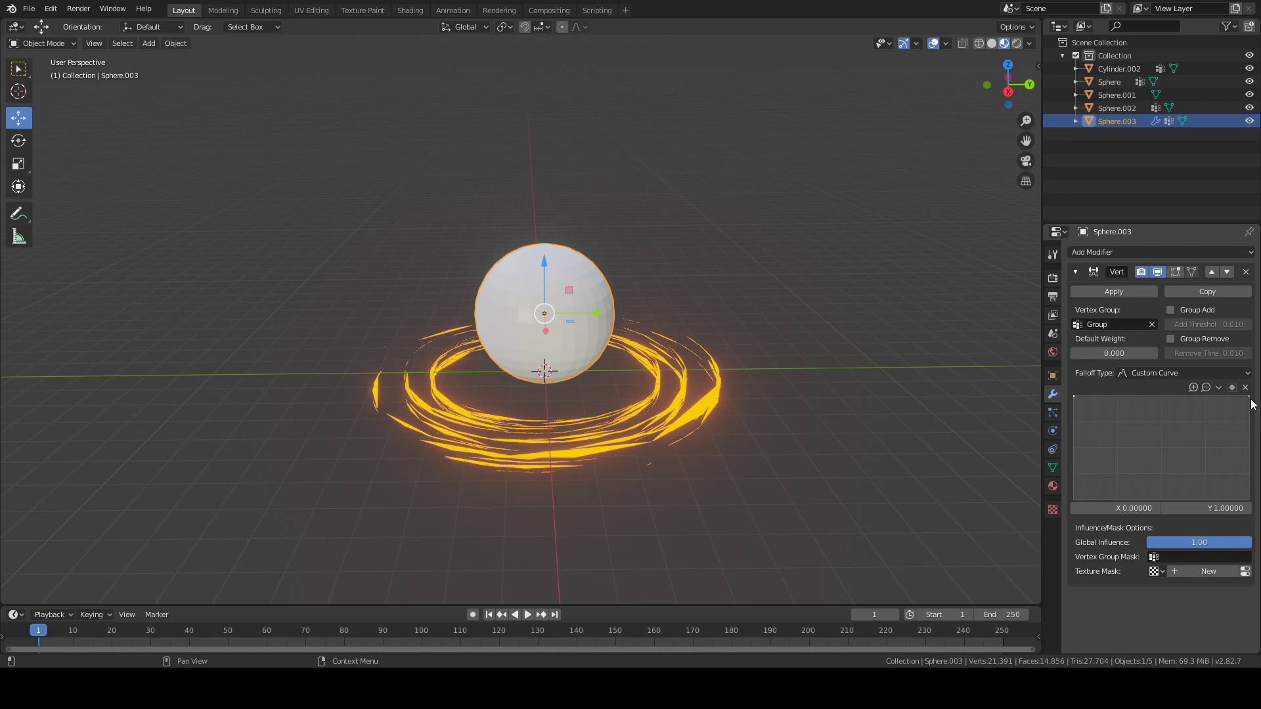
{"action": "left_click_drag", "start_coordinate": [1249, 398], "coordinate": [1248, 499]}
Step: Create a Clouds texture as the weight modifier's texture mask, using Global texture coordinates
{"action": "left_click", "coordinate": [1190, 571]}
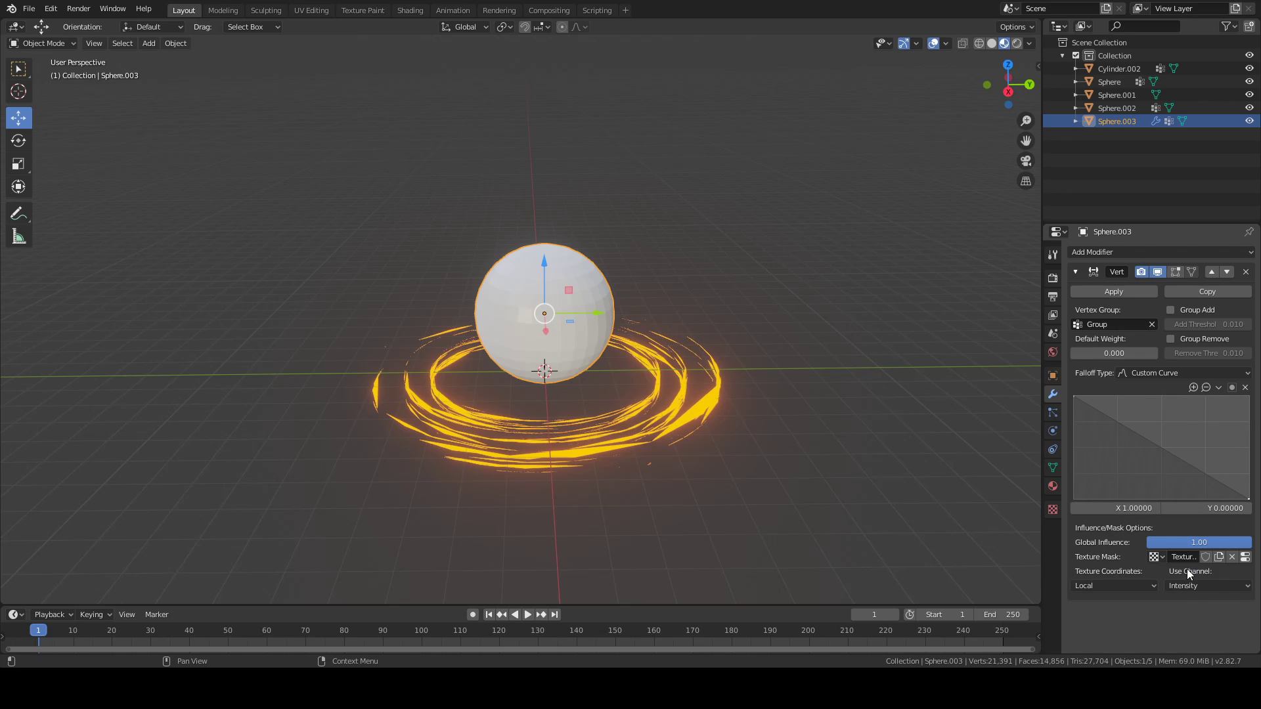
{"action": "left_click", "coordinate": [1152, 583]}
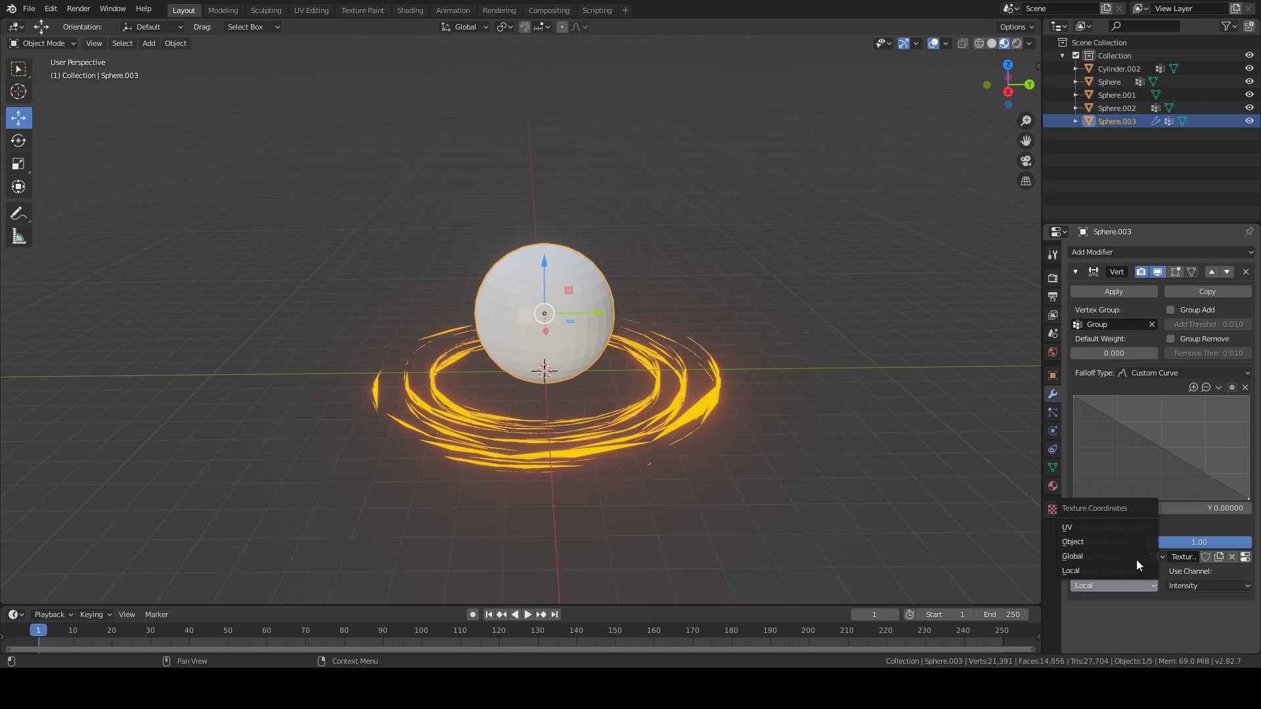
{"action": "left_click", "coordinate": [1245, 557]}
{"action": "left_click", "coordinate": [1149, 292]}
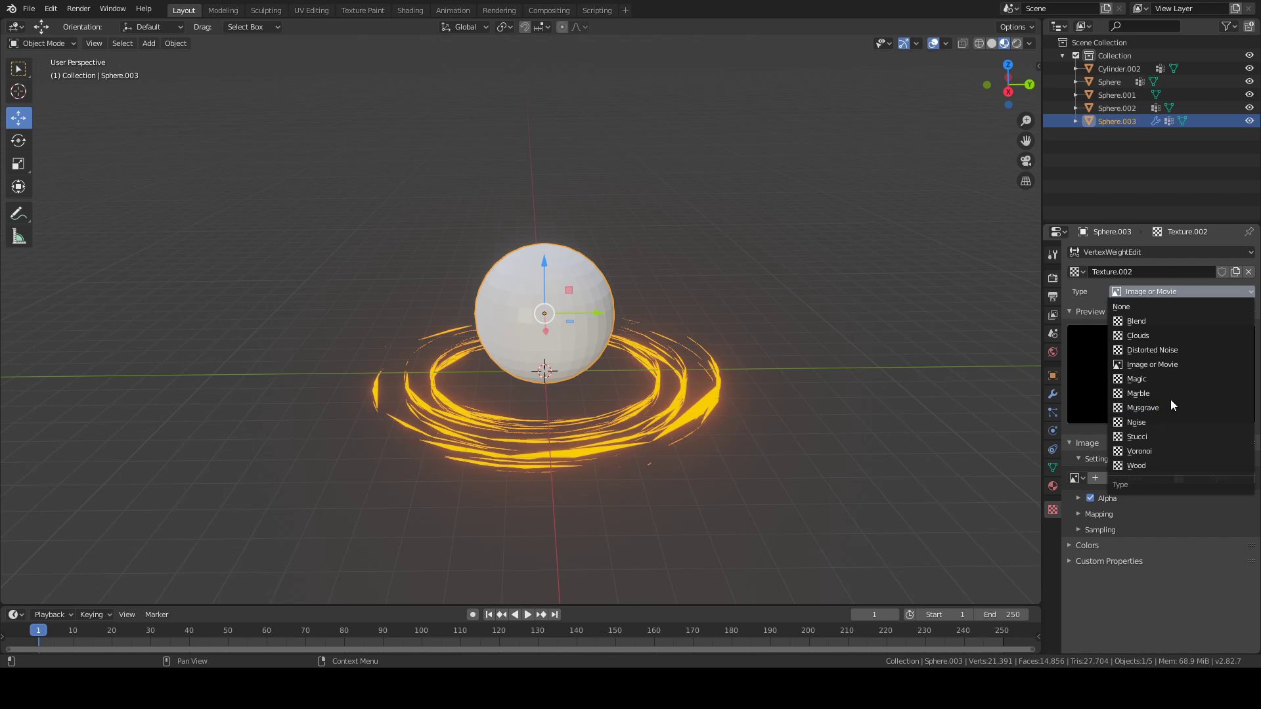
{"action": "left_click", "coordinate": [1176, 351]}
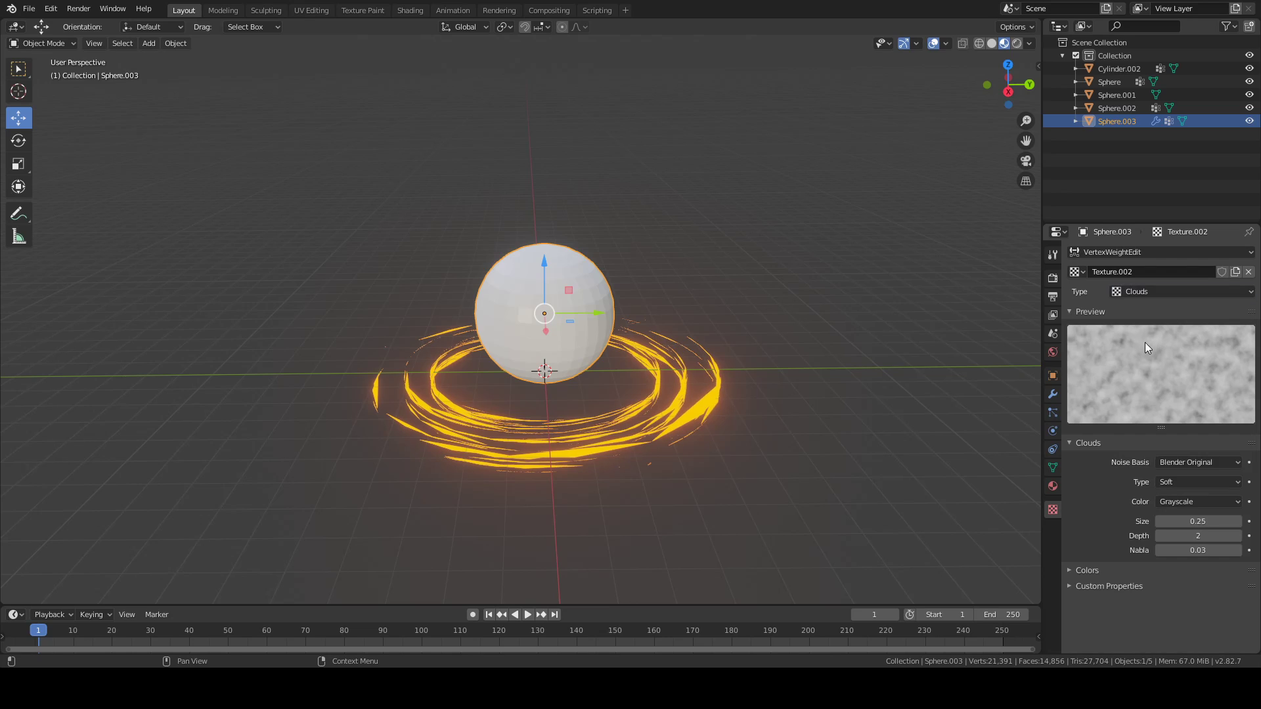
{"action": "left_click", "coordinate": [1053, 394]}
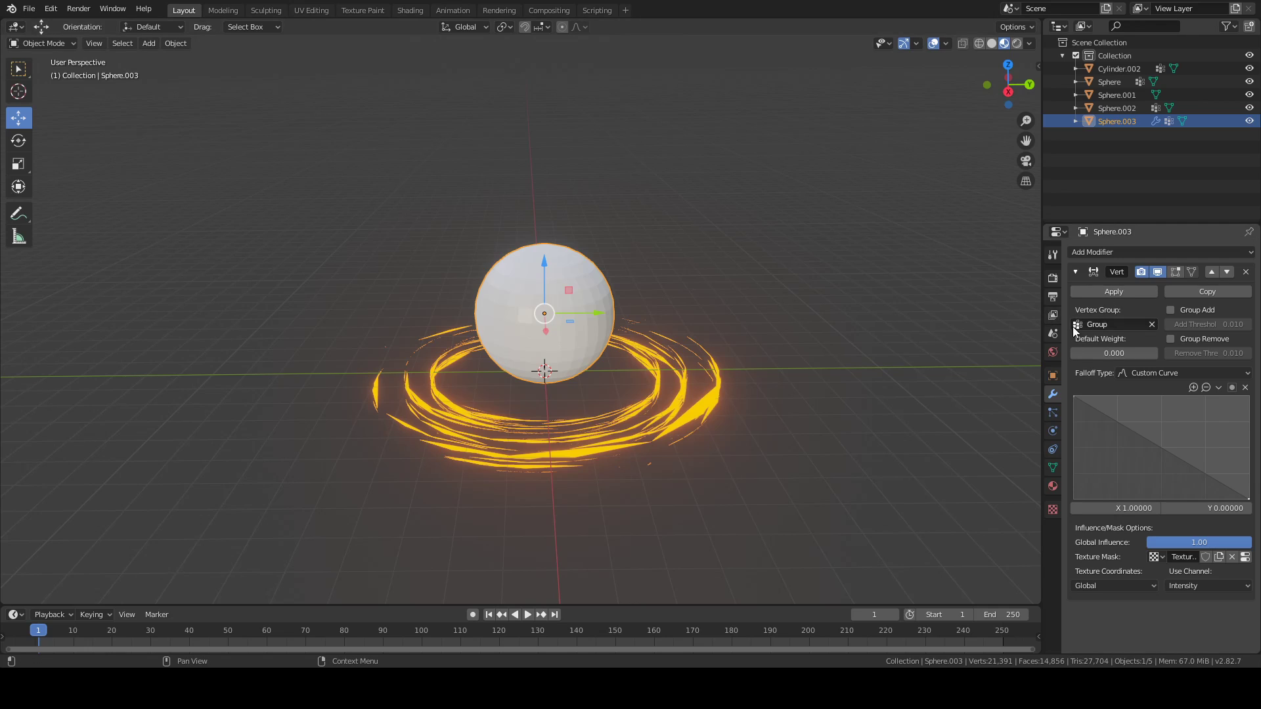
Step: Add a Mask modifier and a Smooth modifier to the enclosing sphere, with the smoothing repeated 100 times
{"action": "left_click", "coordinate": [1090, 252]}
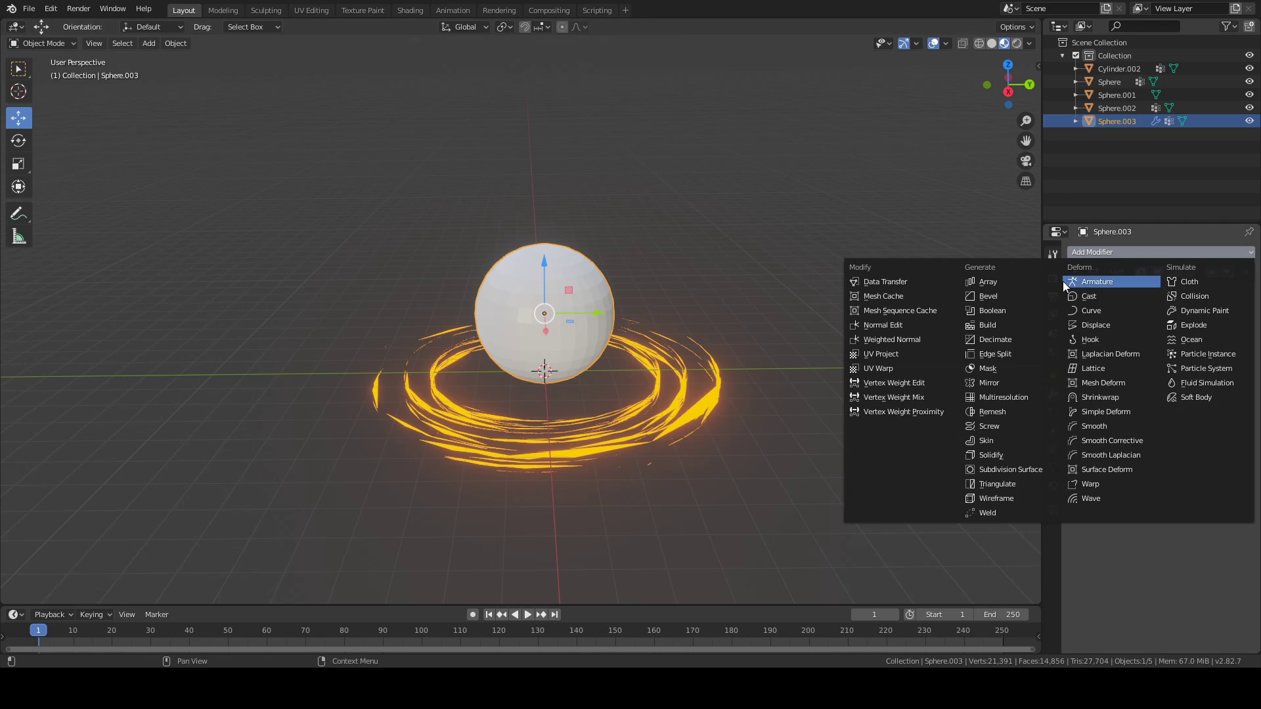
{"action": "left_click", "coordinate": [1041, 368]}
{"action": "left_click", "coordinate": [1116, 253]}
{"action": "left_click", "coordinate": [1075, 428]}
{"action": "left_click", "coordinate": [1162, 444]}
{"action": "type", "text": "100"}
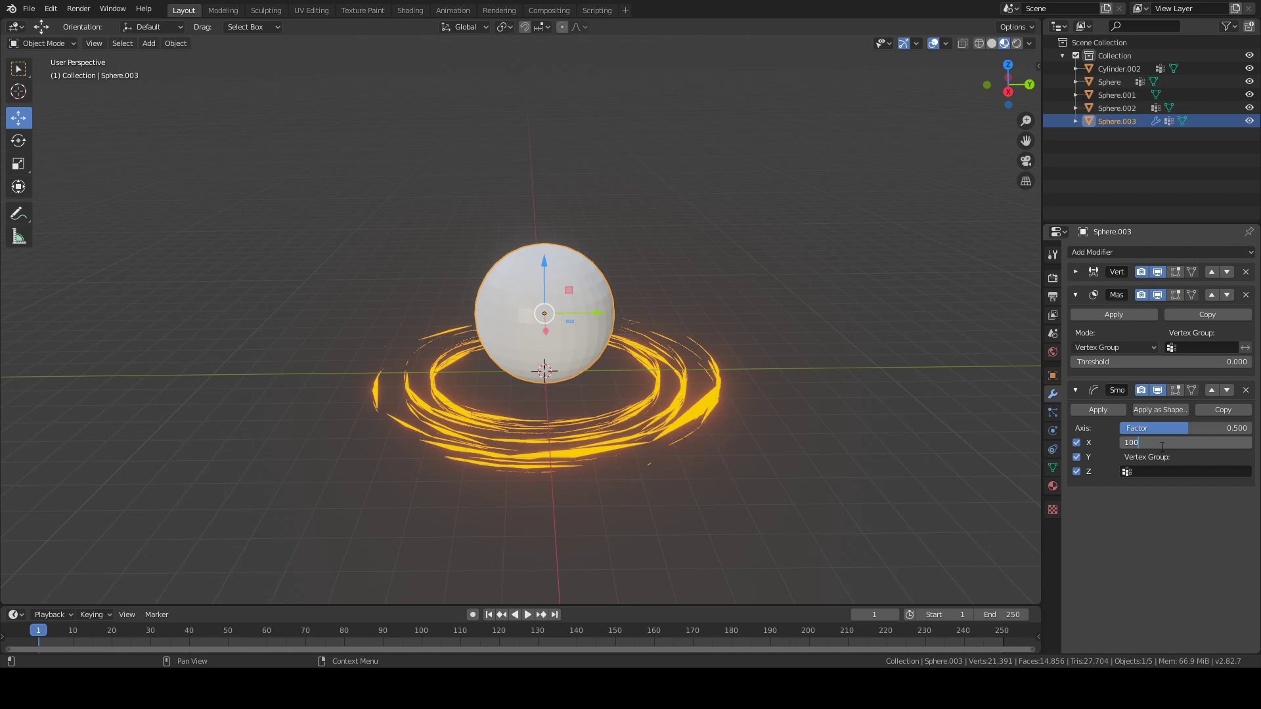
{"action": "key", "text": "Return"}
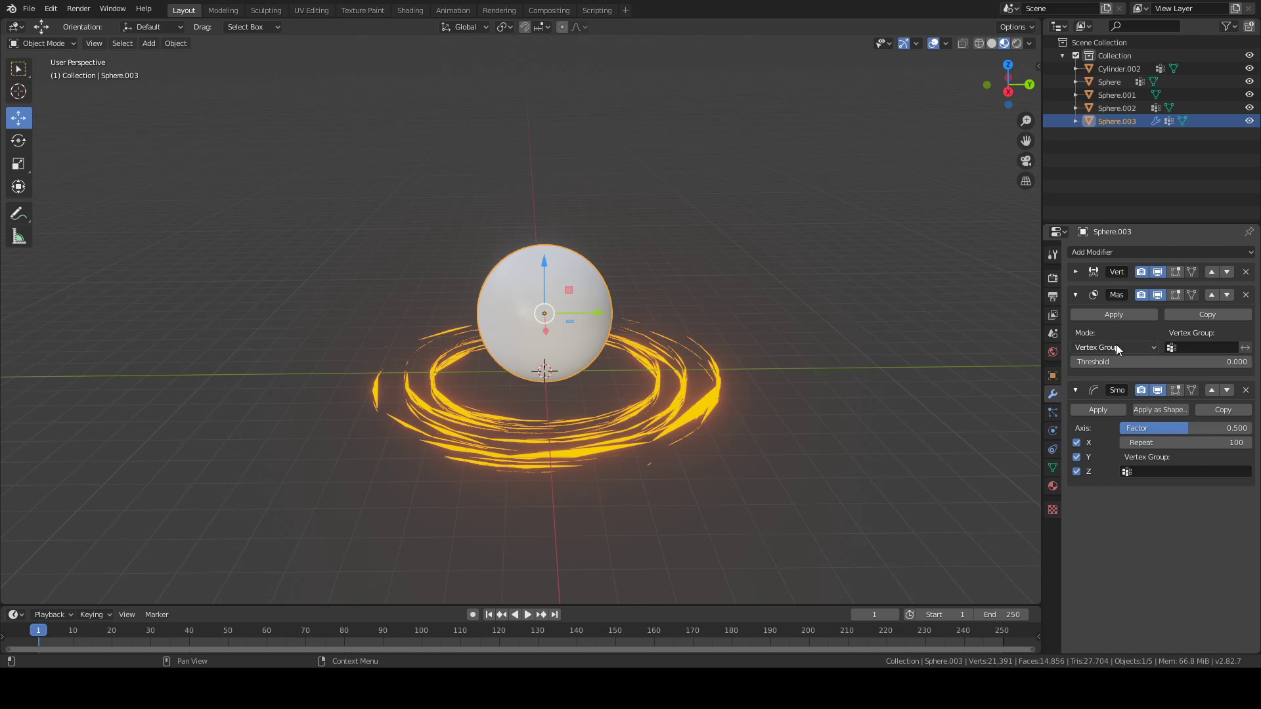
Step: Assign vertex group Group to the Mask modifier and set its threshold to 0.460
{"action": "left_click", "coordinate": [1189, 348]}
{"action": "left_click", "coordinate": [1122, 366]}
{"action": "left_click_drag", "start_coordinate": [1111, 360], "coordinate": [1154, 360]}
{"action": "left_click", "coordinate": [682, 293]}
{"action": "scroll", "coordinate": [679, 289], "scroll_direction": "up", "scroll_amount": 6}
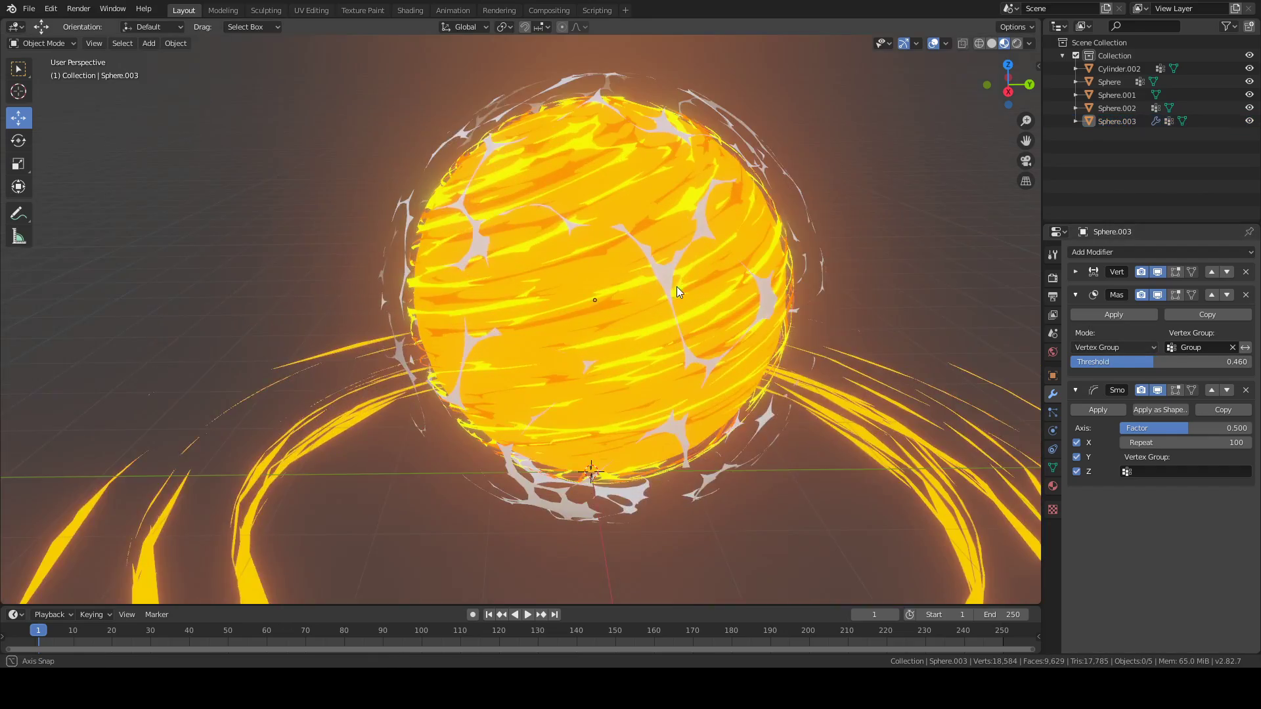
{"action": "middle_click_drag", "start_coordinate": [676, 289], "coordinate": [644, 282]}
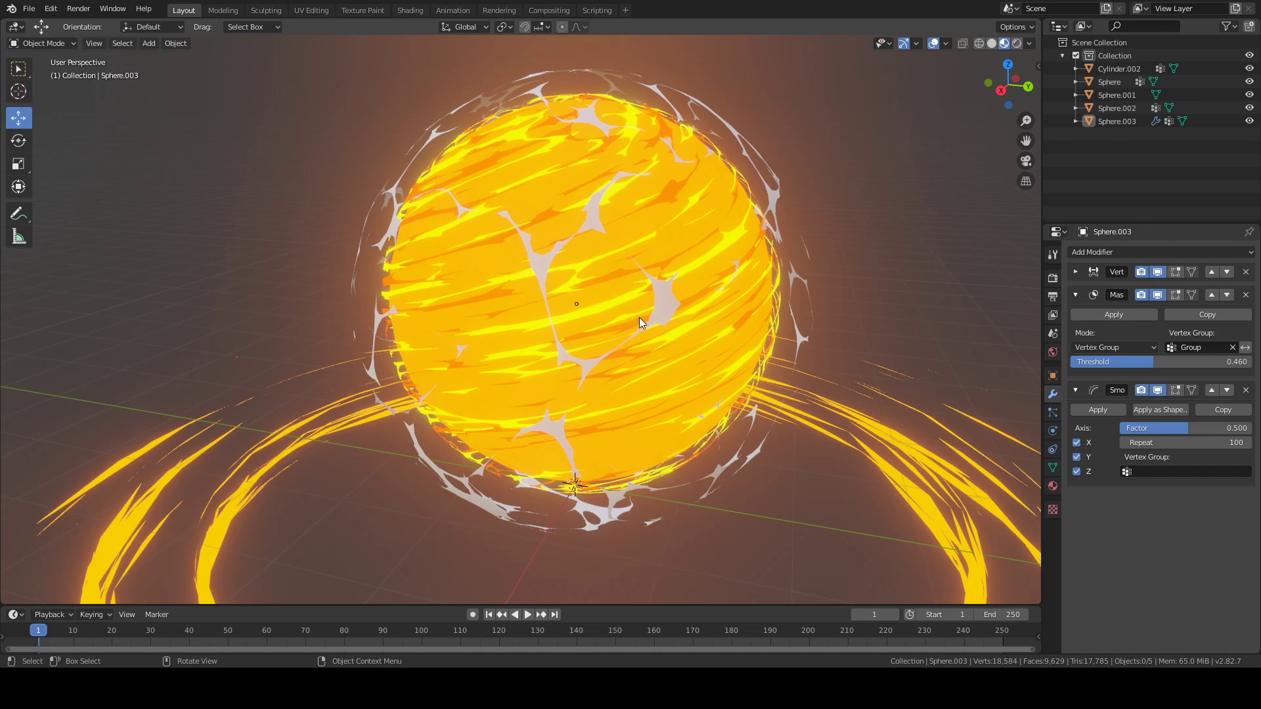
Step: Rescale the masked shell uniformly until its fragments float a short distance outside the sun
{"action": "left_click", "coordinate": [669, 314]}
{"action": "key", "text": "s"}
{"action": "left_click", "coordinate": [842, 365]}
{"action": "scroll", "coordinate": [846, 365], "scroll_direction": "down", "scroll_amount": 7}
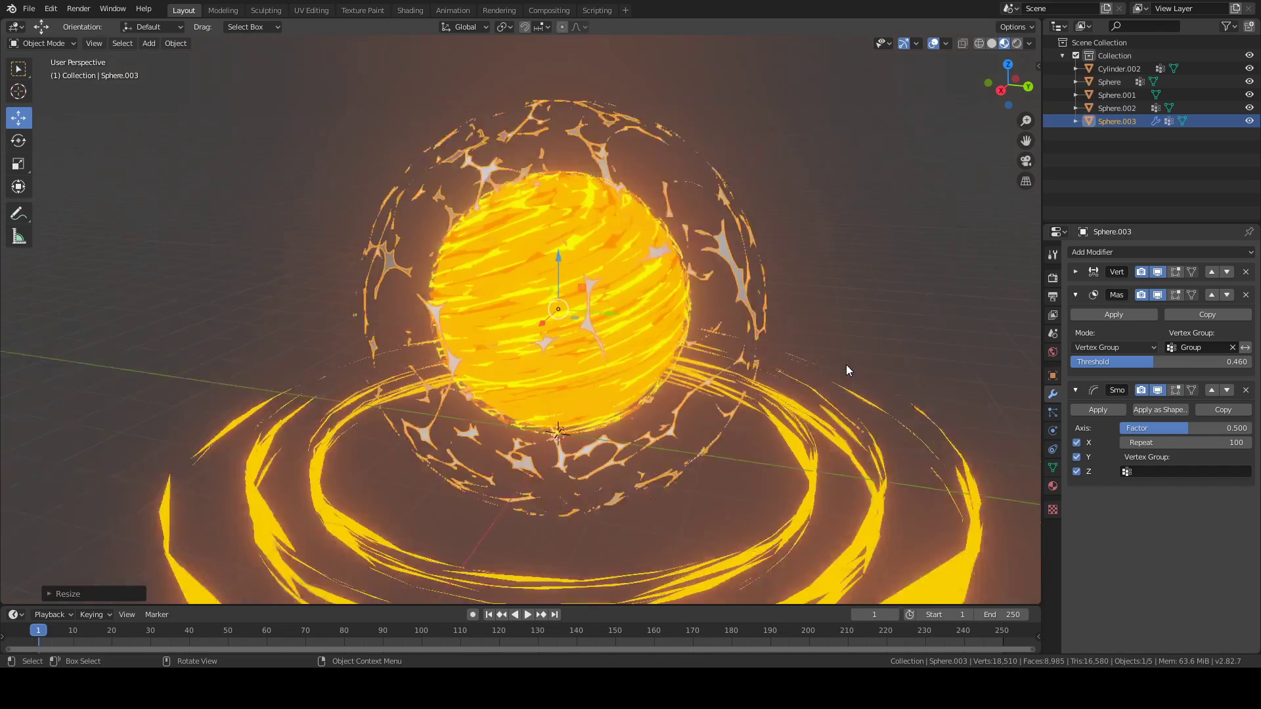
{"action": "key", "text": "s"}
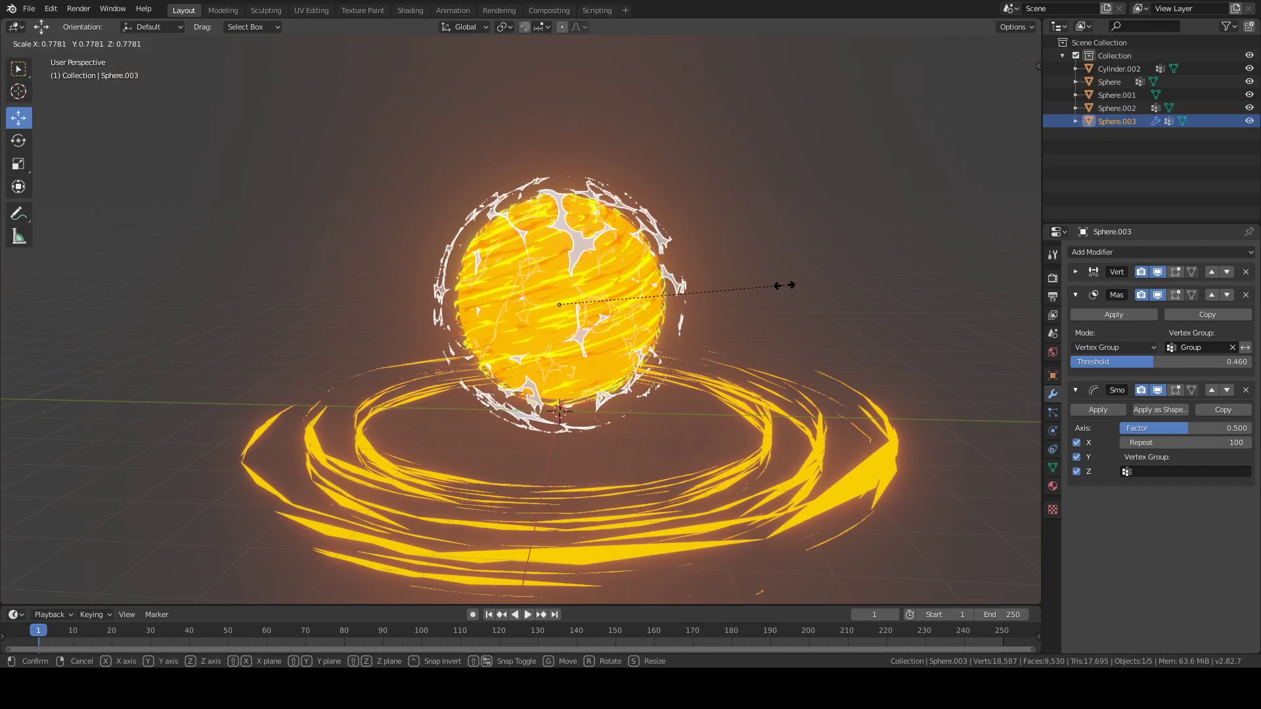
{"action": "left_click", "coordinate": [802, 290]}
Step: Raise the shell's mask threshold to 0.514 and check the thinner fragments around the sun
{"action": "left_click_drag", "start_coordinate": [1097, 361], "coordinate": [1106, 362]}
{"action": "left_click", "coordinate": [868, 330]}
{"action": "middle_click_drag", "start_coordinate": [868, 330], "coordinate": [821, 357]}
{"action": "scroll", "coordinate": [860, 347], "scroll_direction": "up", "scroll_amount": 5}
{"action": "scroll", "coordinate": [821, 356], "scroll_direction": "down", "scroll_amount": 5}
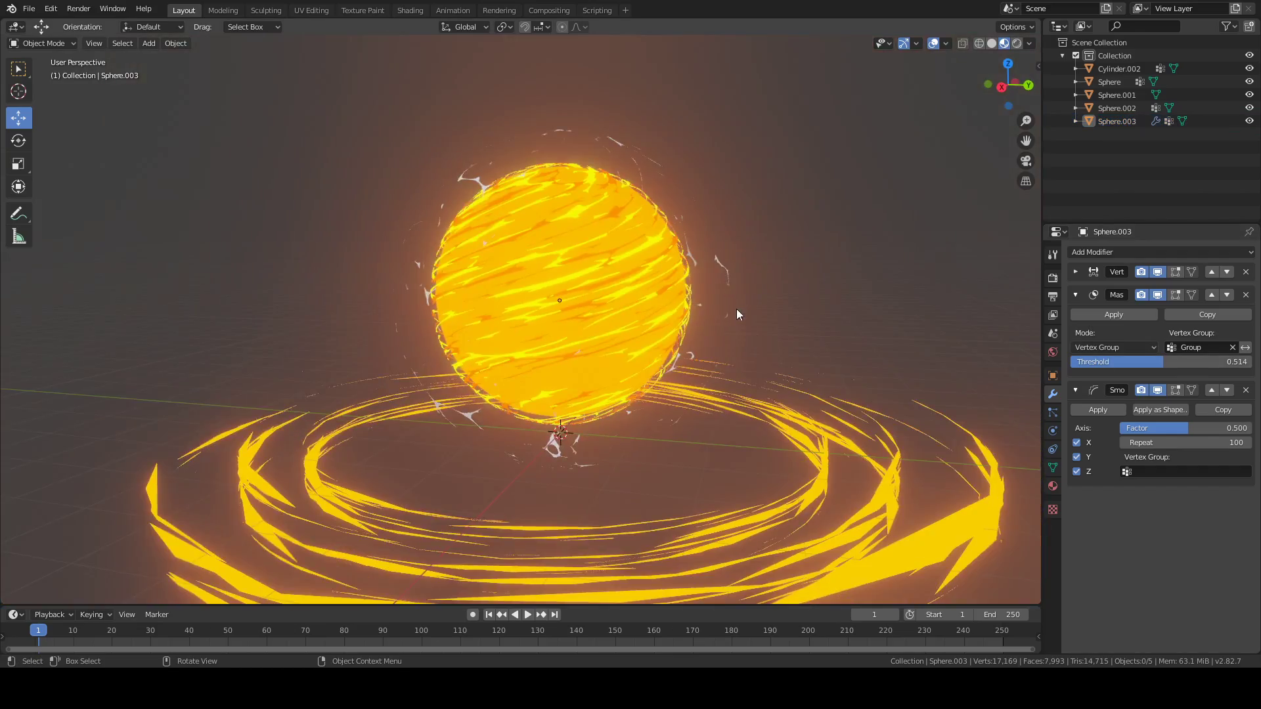
Step: Scale the masked shell slightly along Z, then fine-tune its overall size around the sun
{"action": "left_click", "coordinate": [831, 325]}
{"action": "key", "text": "s"}
{"action": "key", "text": "z"}
{"action": "left_click", "coordinate": [787, 331]}
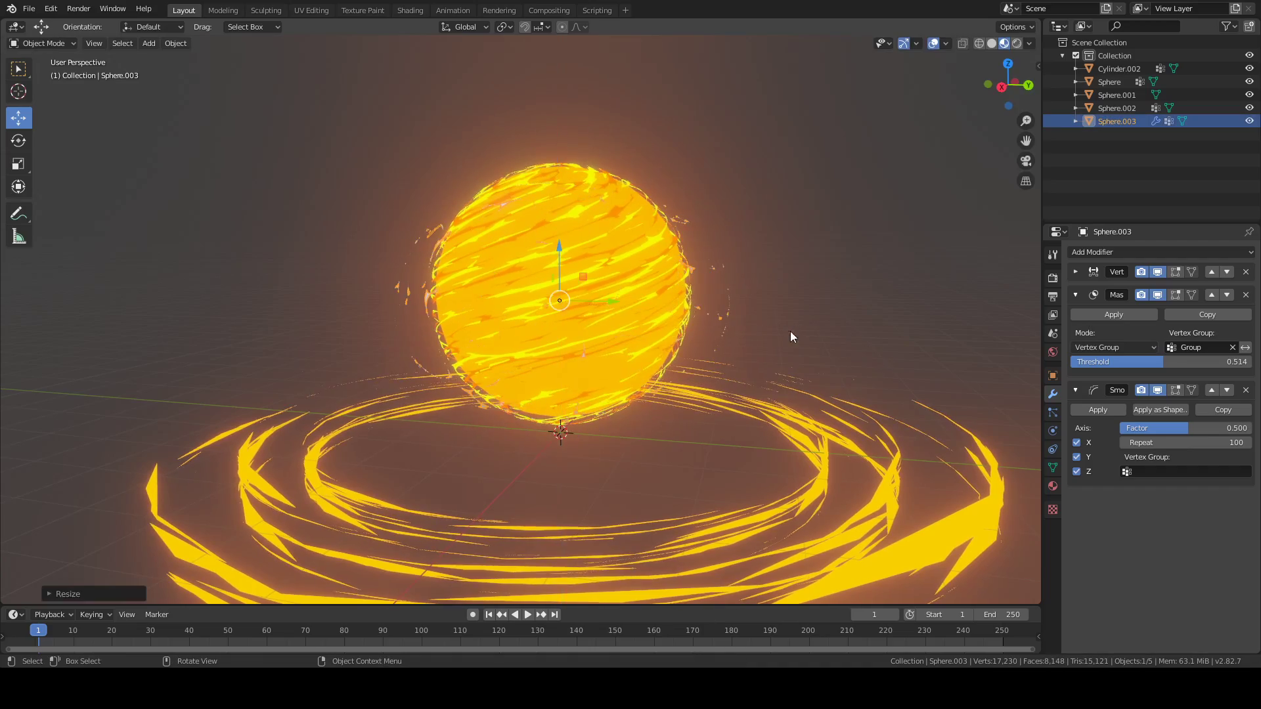
{"action": "left_click", "coordinate": [866, 331]}
{"action": "middle_click_drag", "start_coordinate": [880, 330], "coordinate": [909, 333]}
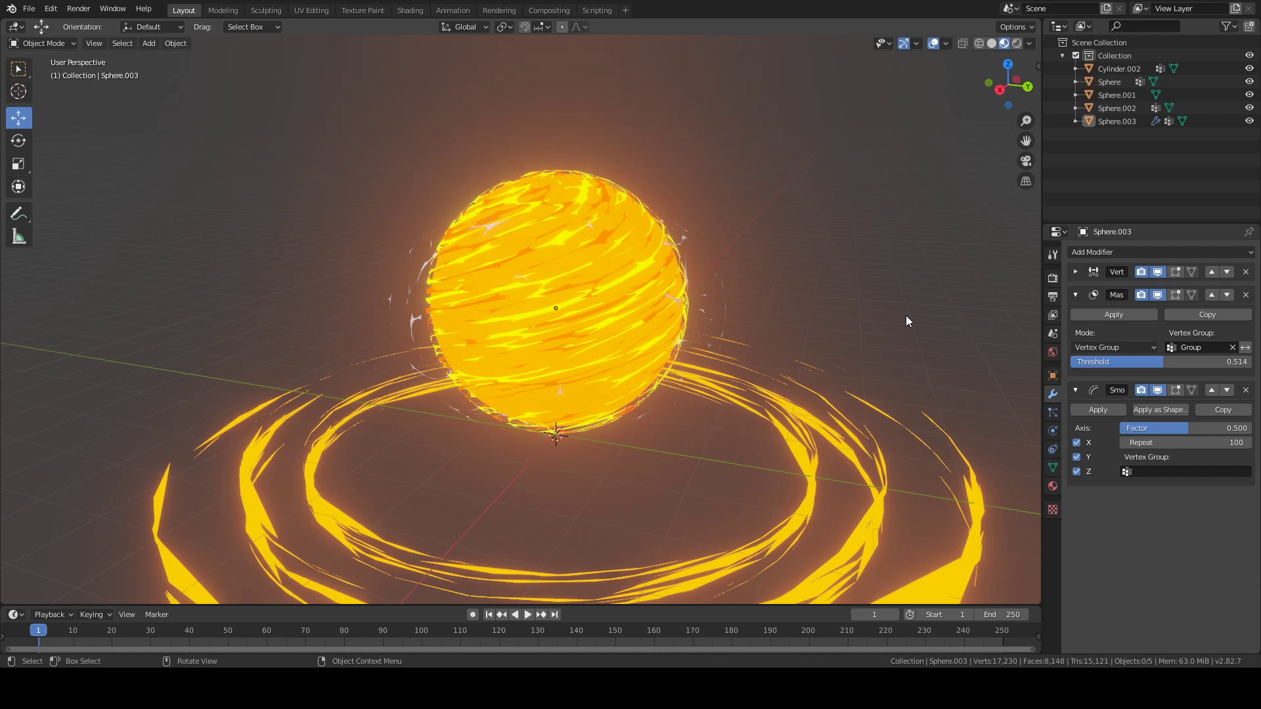
{"action": "left_click", "coordinate": [727, 313]}
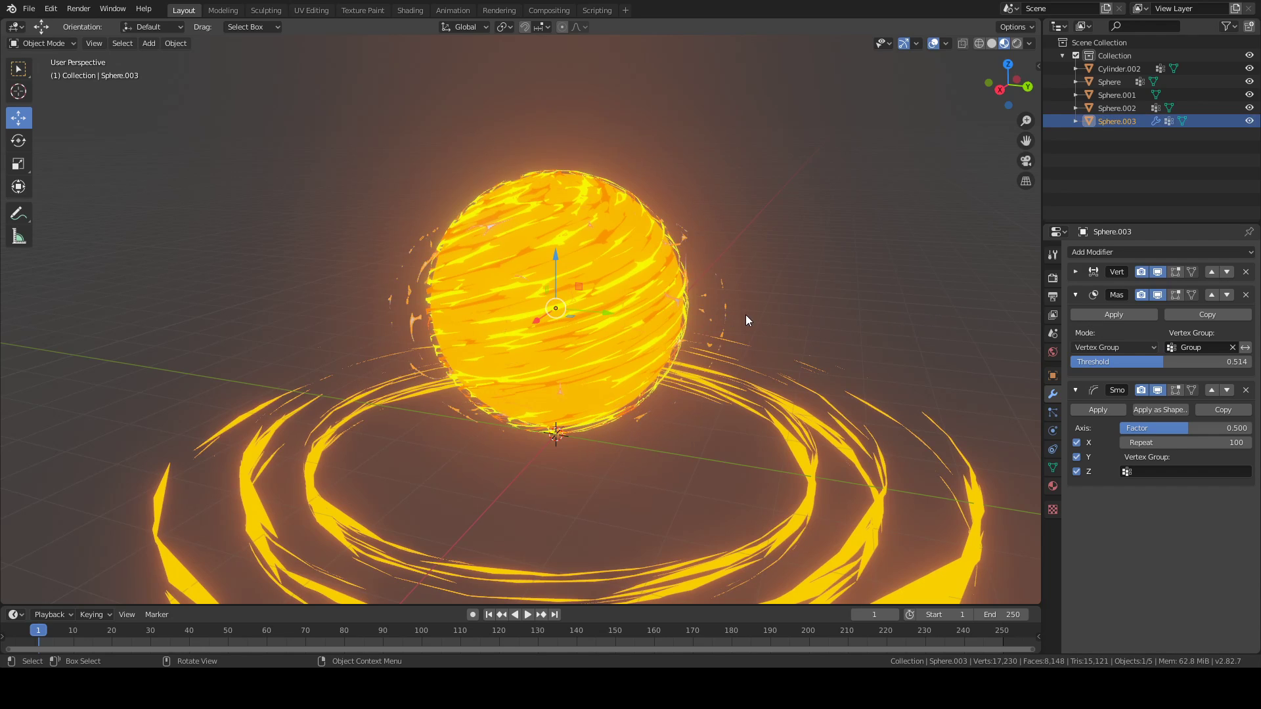
{"action": "key", "text": "s"}
{"action": "left_click", "coordinate": [752, 315]}
{"action": "left_click", "coordinate": [809, 322]}
{"action": "middle_click_drag", "start_coordinate": [946, 348], "coordinate": [1003, 343]}
Step: Add a Simple Deform twist modifier to the shell with a 360° angle around the Z axis
{"action": "left_click", "coordinate": [1076, 296]}
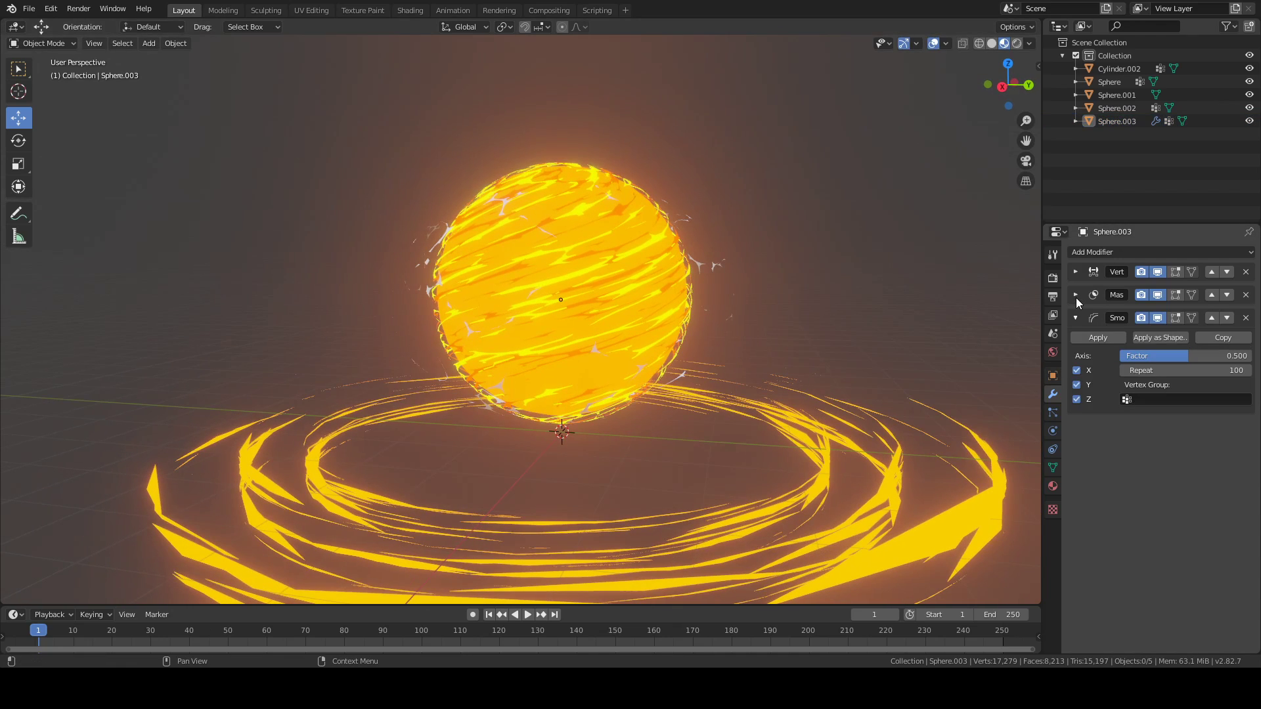
{"action": "left_click", "coordinate": [1074, 316]}
{"action": "left_click", "coordinate": [1074, 297]}
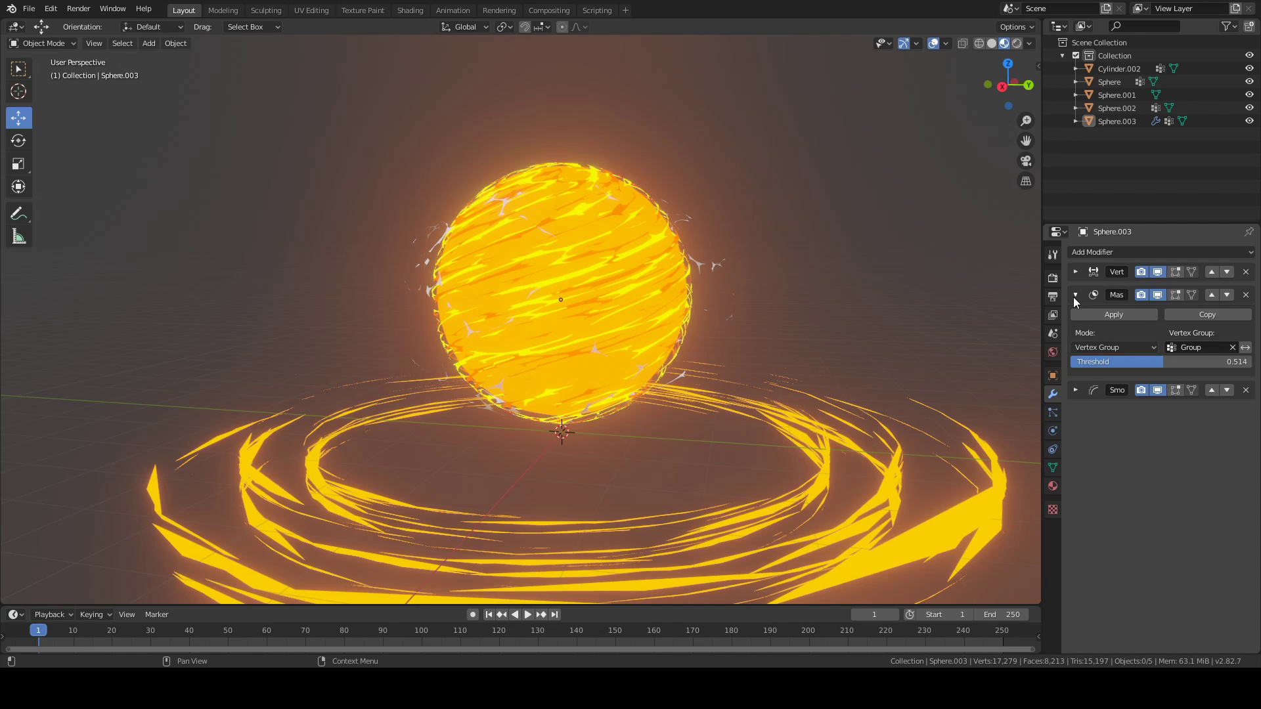
{"action": "left_click", "coordinate": [1090, 254]}
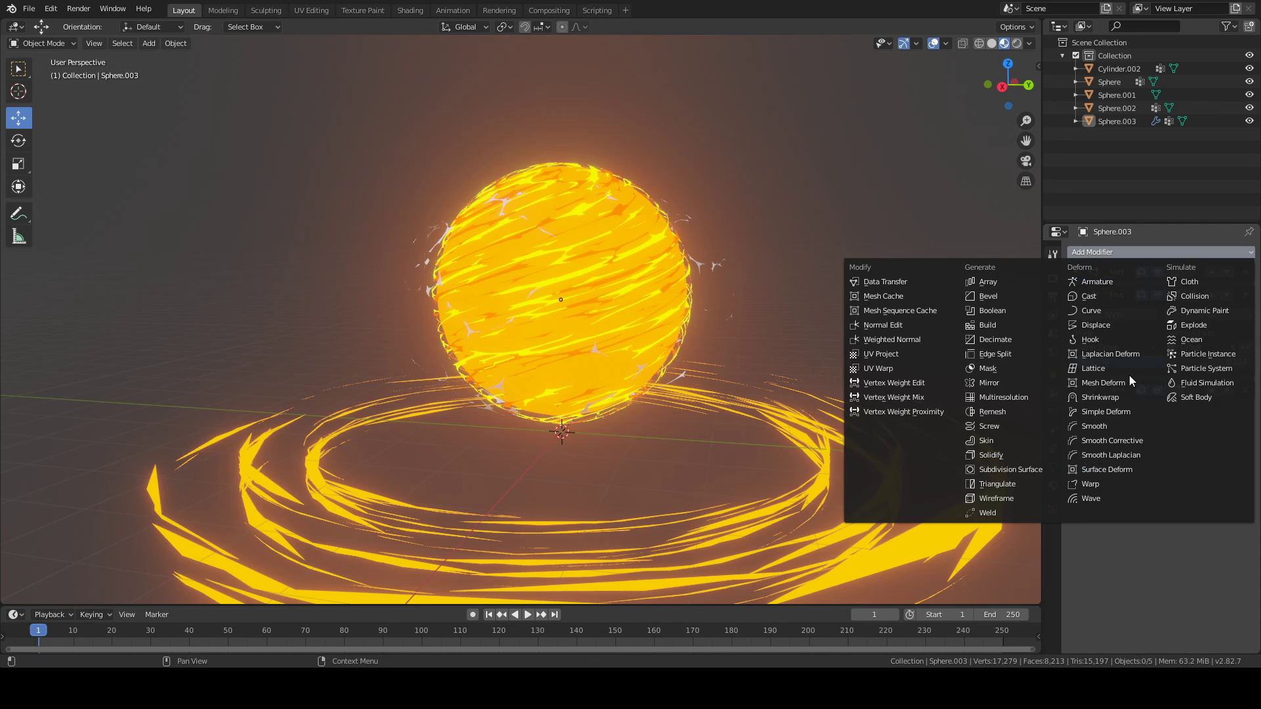
{"action": "left_click", "coordinate": [1120, 411]}
{"action": "left_click", "coordinate": [1203, 509]}
{"action": "type", "text": "45d"}
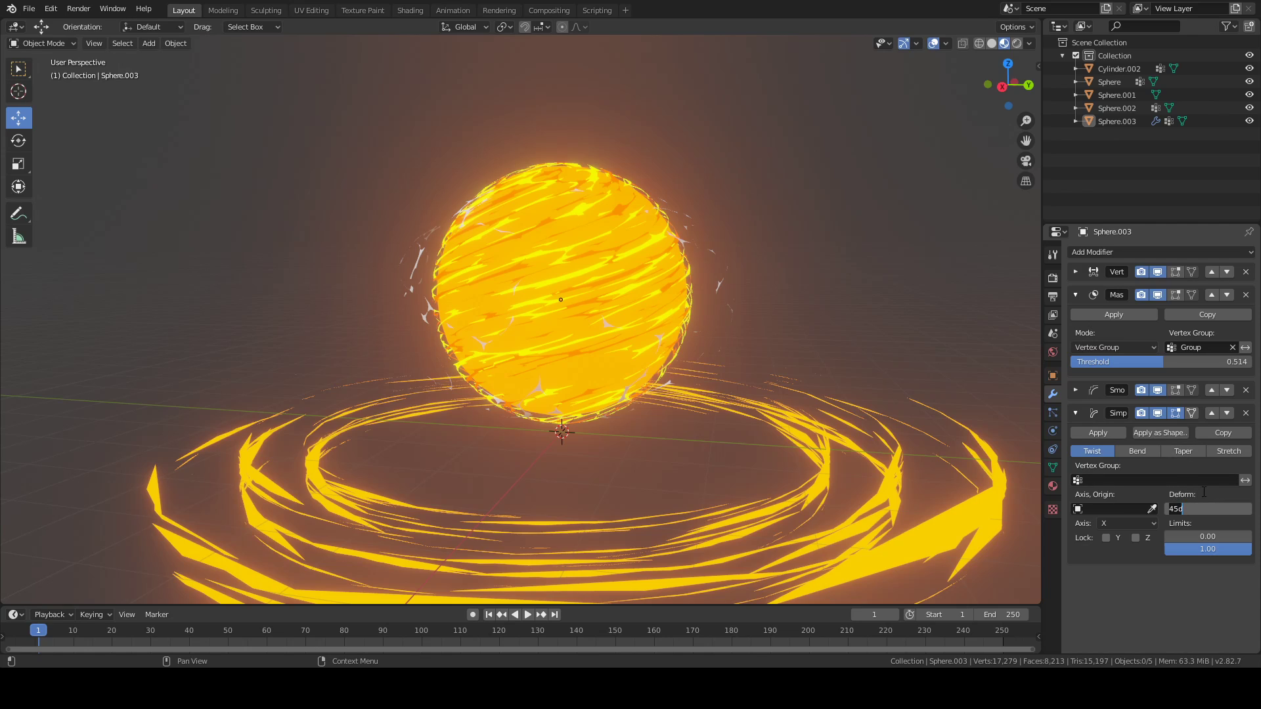
{"action": "type", "text": "360"}
{"action": "key", "text": "Return"}
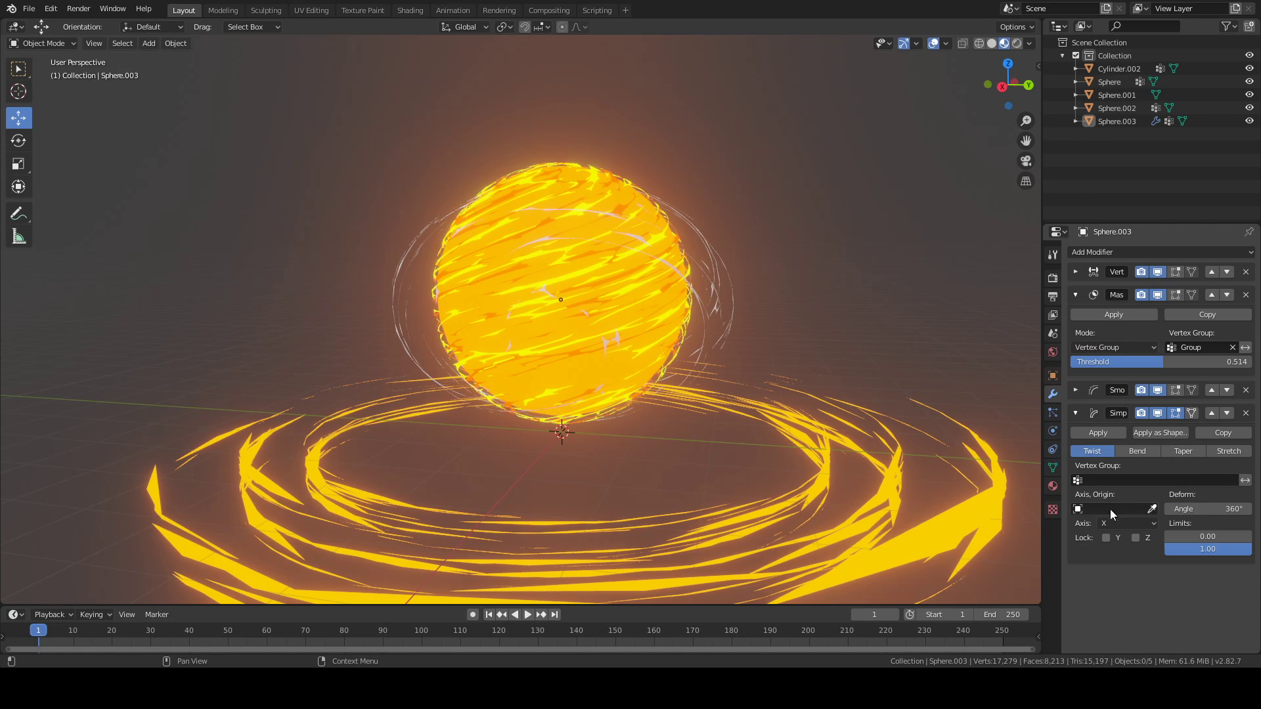
{"action": "left_click", "coordinate": [1127, 523]}
{"action": "left_click", "coordinate": [1128, 569]}
{"action": "middle_click_drag", "start_coordinate": [965, 482], "coordinate": [812, 444]}
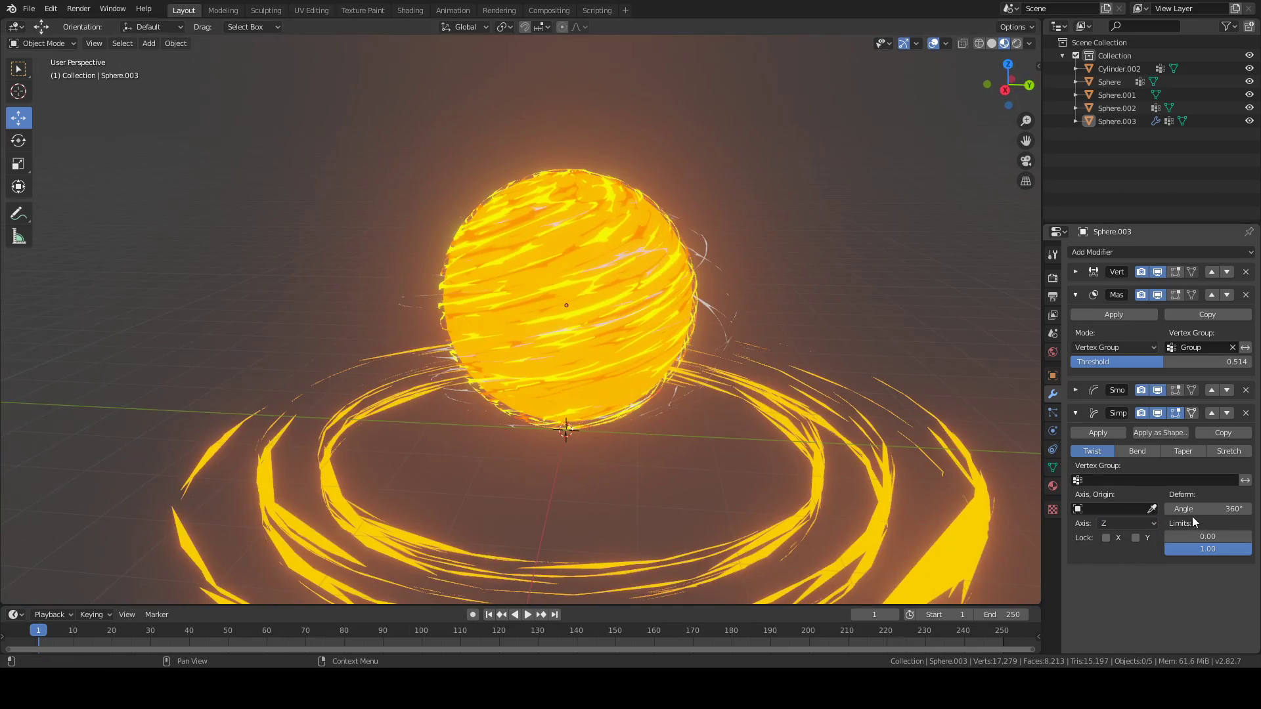
Step: Set the shell's mask threshold to 0.486 and scale the twisted shell up slightly
{"action": "left_click_drag", "start_coordinate": [1119, 366], "coordinate": [1106, 367]}
{"action": "mouse_move", "coordinate": [925, 341]}
{"action": "middle_mouse_down"}
{"action": "mouse_move", "coordinate": [959, 321]}
{"action": "mouse_move", "coordinate": [935, 322]}
{"action": "middle_mouse_up"}
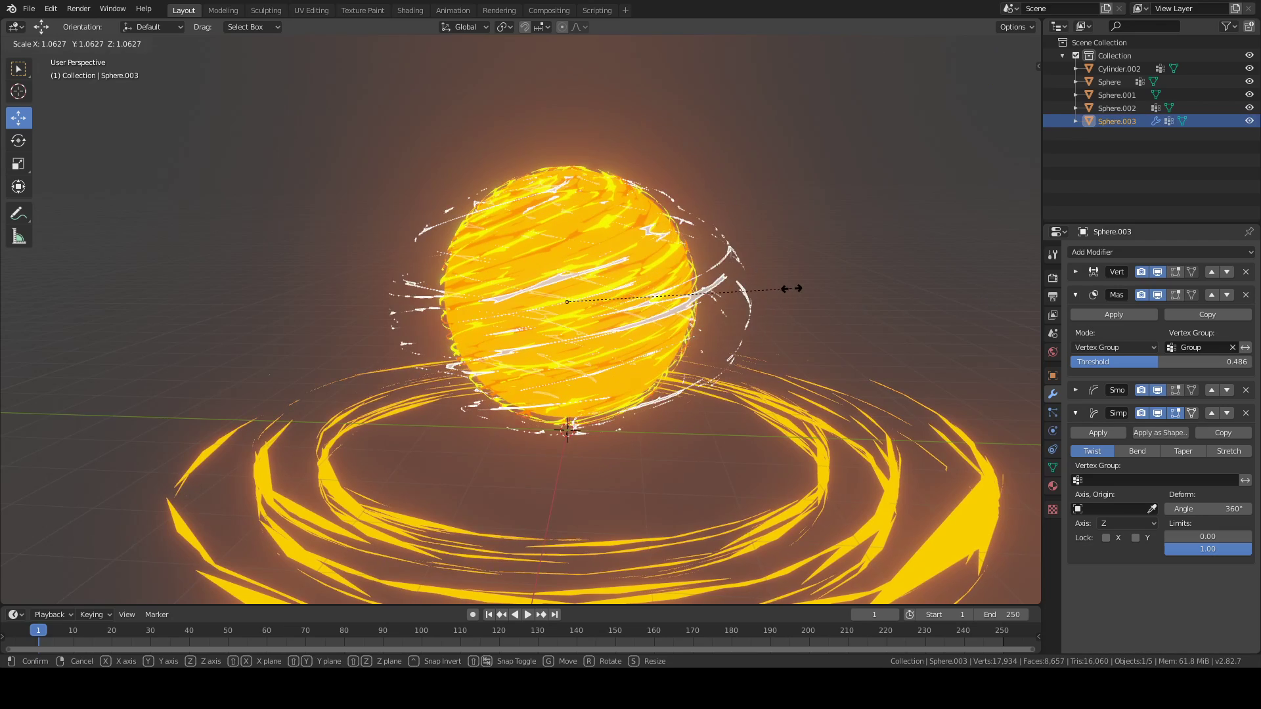
{"action": "middle_click_drag", "start_coordinate": [869, 304], "coordinate": [761, 265]}
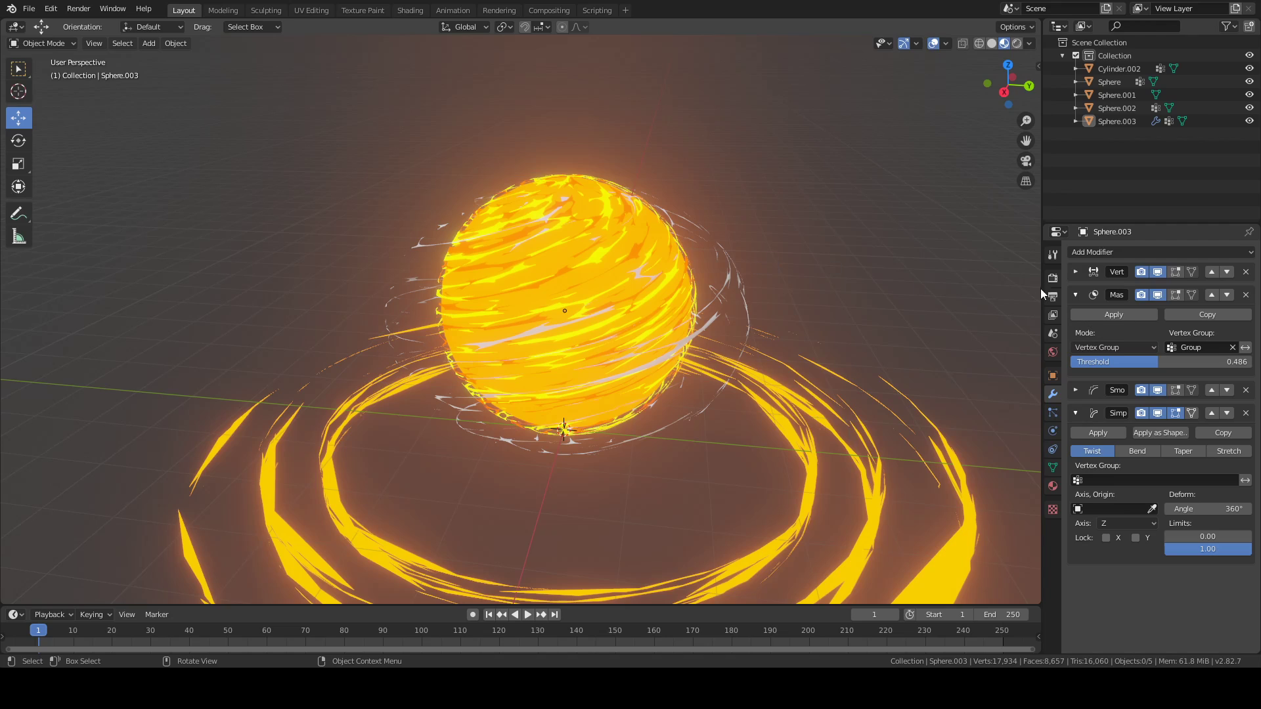
Step: Apply the shell's Vertex Weight Edit, Mask, Smooth and Simple Deform modifiers in stack order
{"action": "left_click", "coordinate": [1076, 295]}
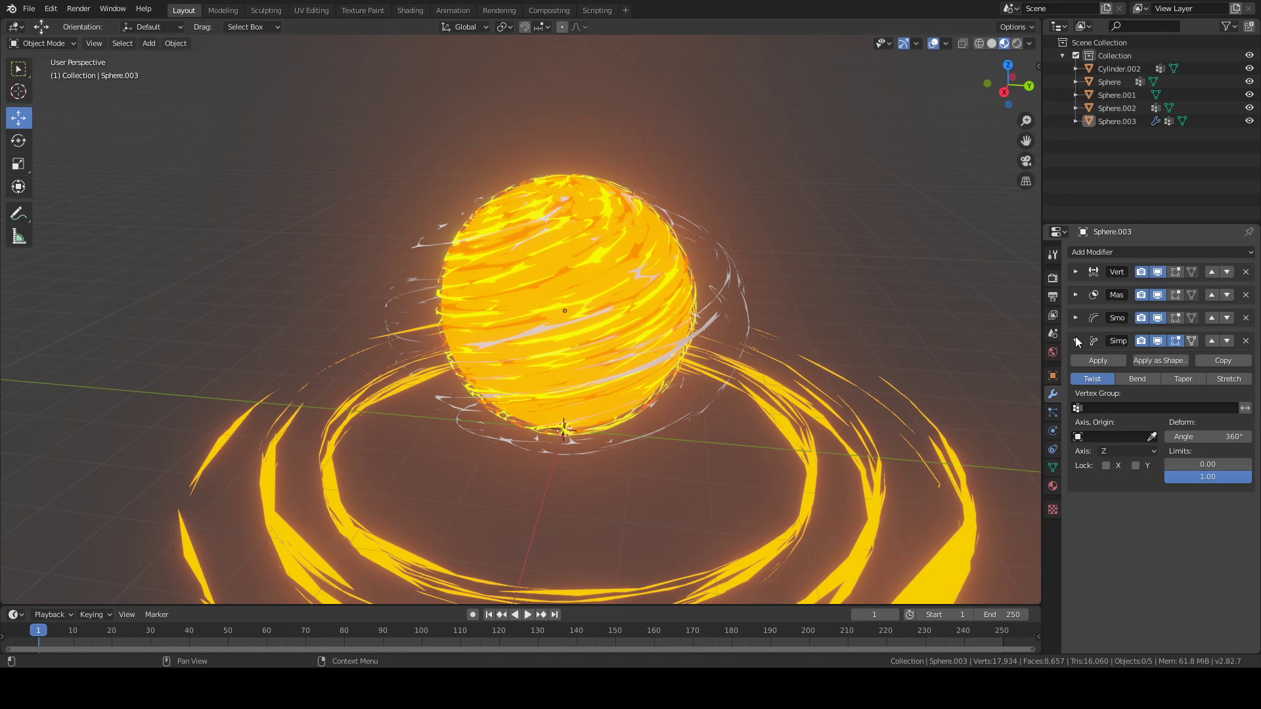
{"action": "left_click", "coordinate": [1076, 341]}
{"action": "left_click", "coordinate": [1075, 272]}
{"action": "left_click", "coordinate": [1079, 292]}
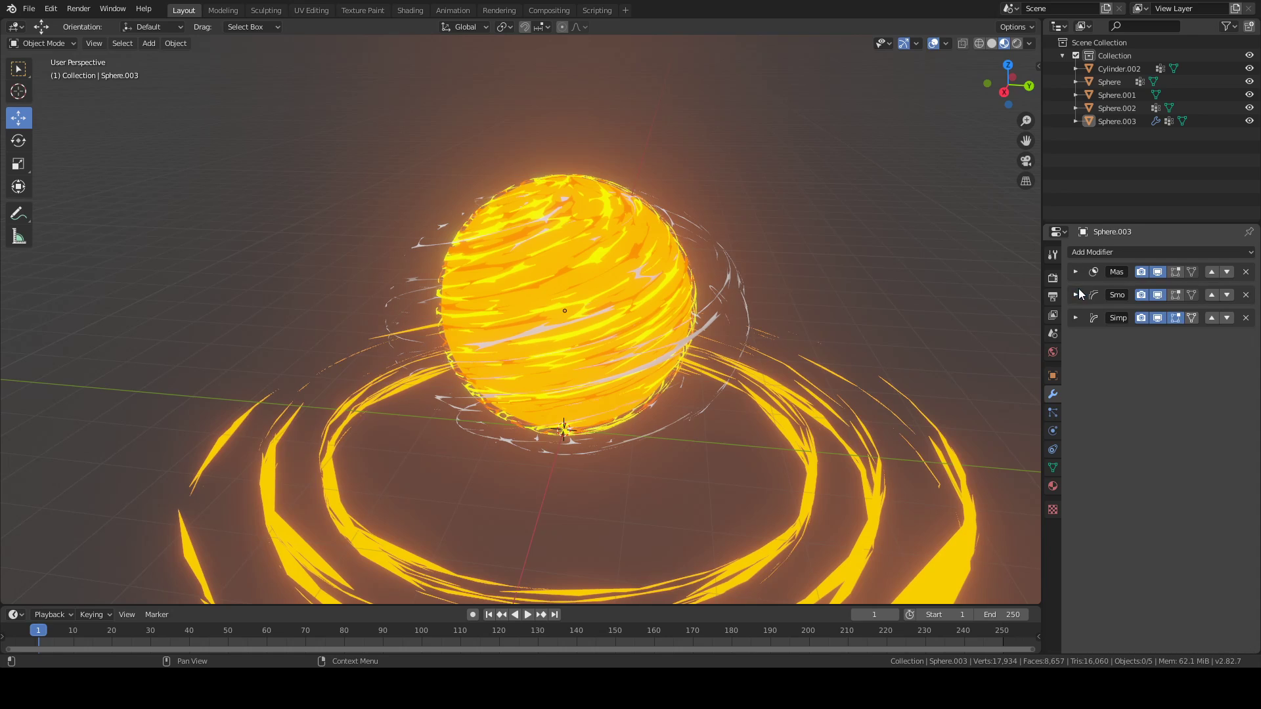
{"action": "left_click", "coordinate": [1076, 274]}
{"action": "left_click", "coordinate": [1082, 289]}
{"action": "left_click", "coordinate": [1076, 273]}
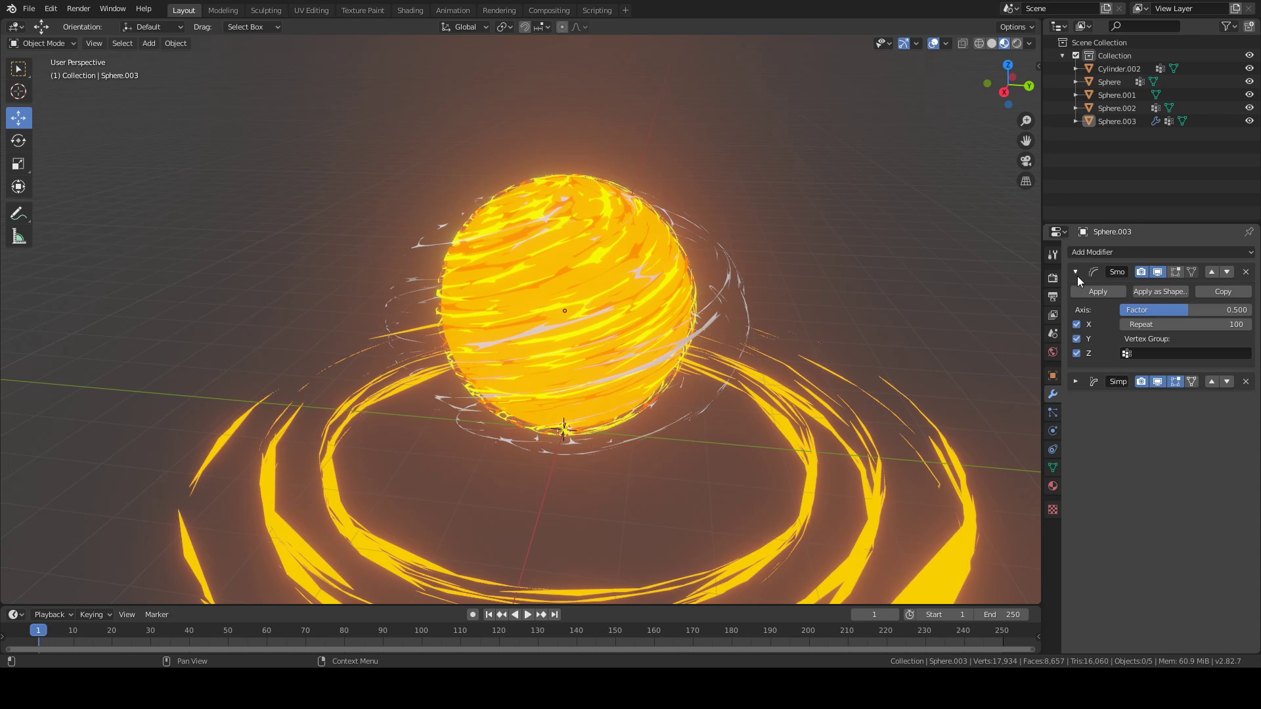
{"action": "left_click", "coordinate": [1081, 289]}
{"action": "left_click", "coordinate": [1080, 275]}
{"action": "left_click", "coordinate": [1084, 290]}
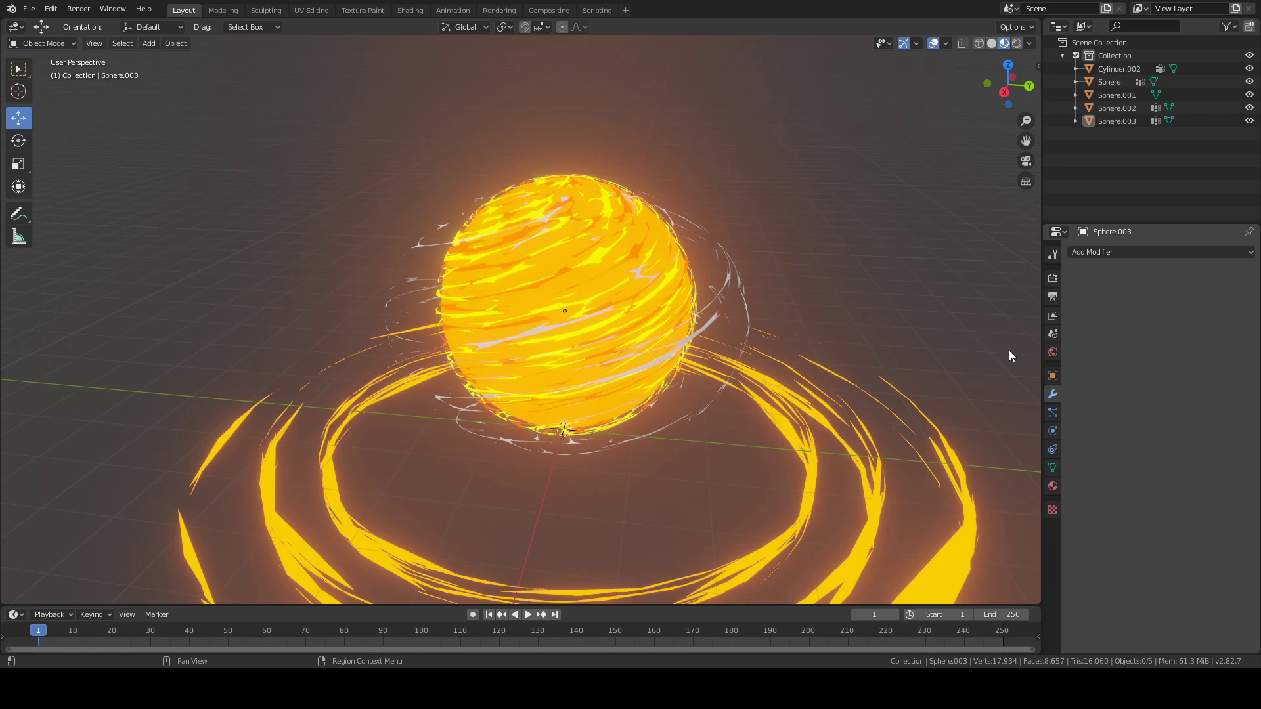
Step: Give the twisted shell a new white Emission material with strength 3
{"action": "left_click", "coordinate": [751, 296]}
{"action": "left_click", "coordinate": [1053, 486]}
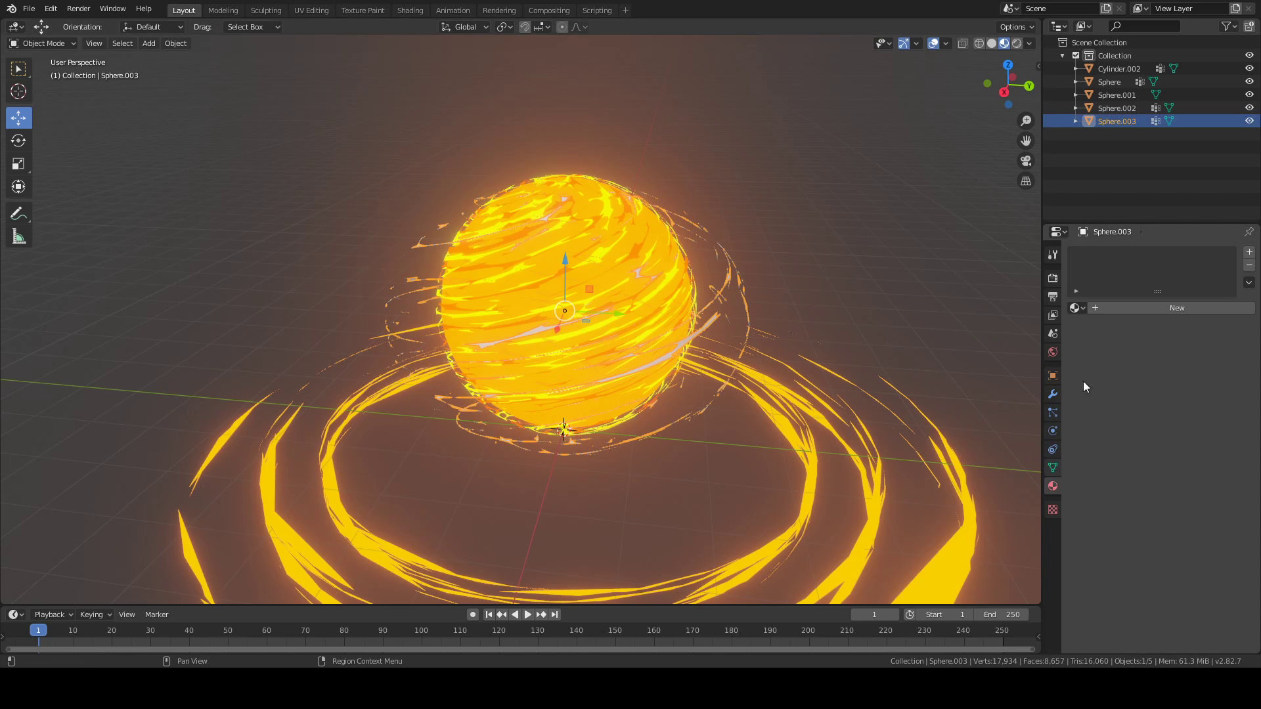
{"action": "left_click", "coordinate": [1129, 305]}
{"action": "left_click", "coordinate": [1183, 387]}
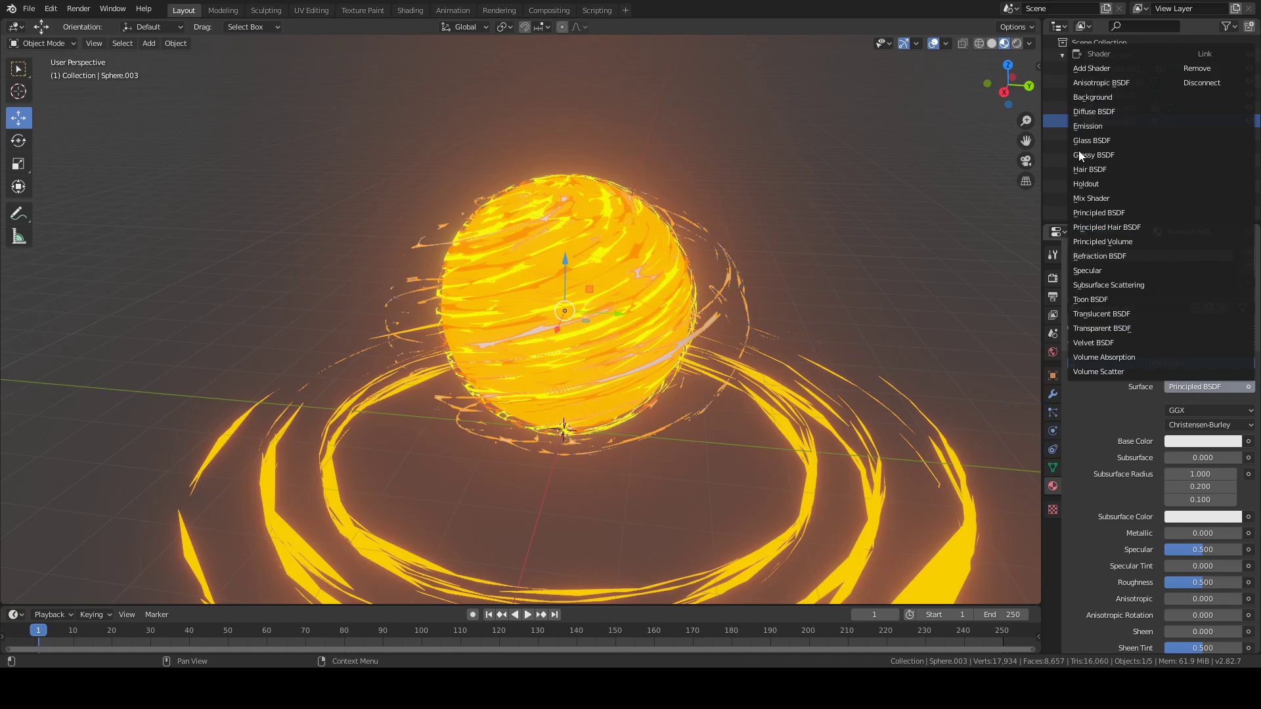
{"action": "left_click", "coordinate": [1085, 126]}
{"action": "left_click", "coordinate": [1208, 426]}
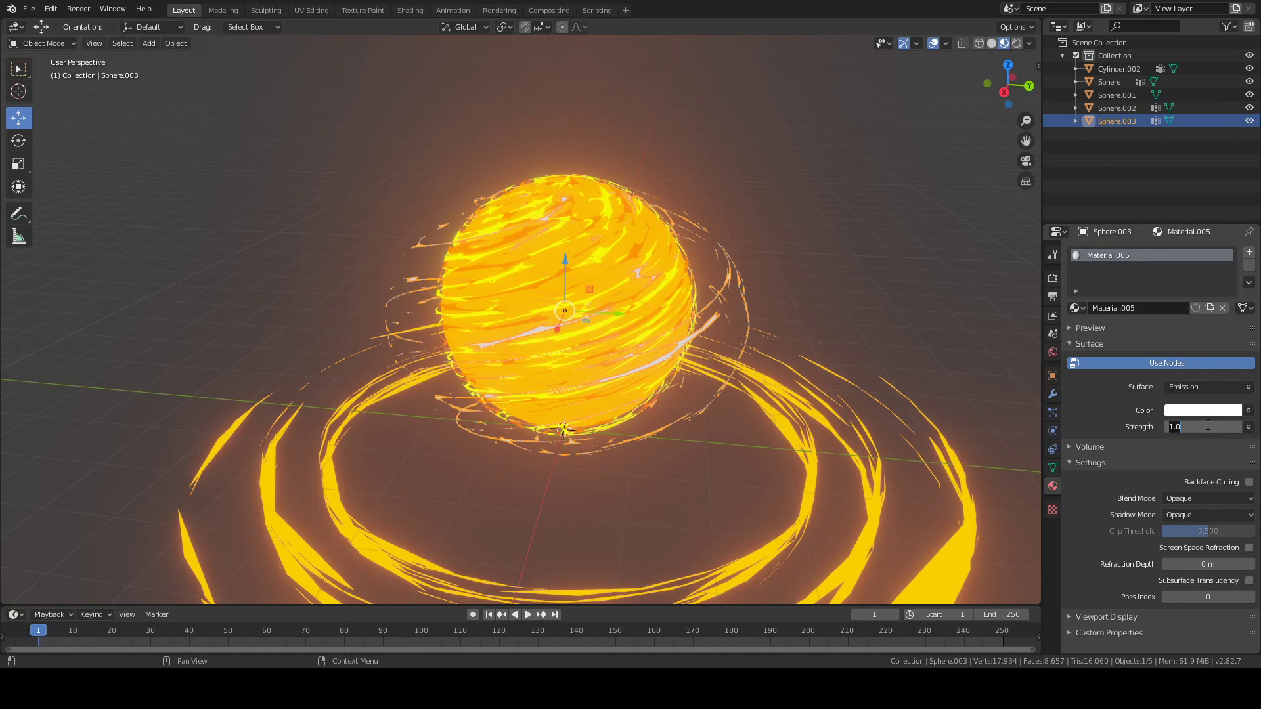
{"action": "type", "text": "3"}
{"action": "key", "text": "Return"}
Step: Switch the viewport to orthographic projection and examine the glowing sun, shell and rings from several angles
{"action": "left_click", "coordinate": [1026, 181]}
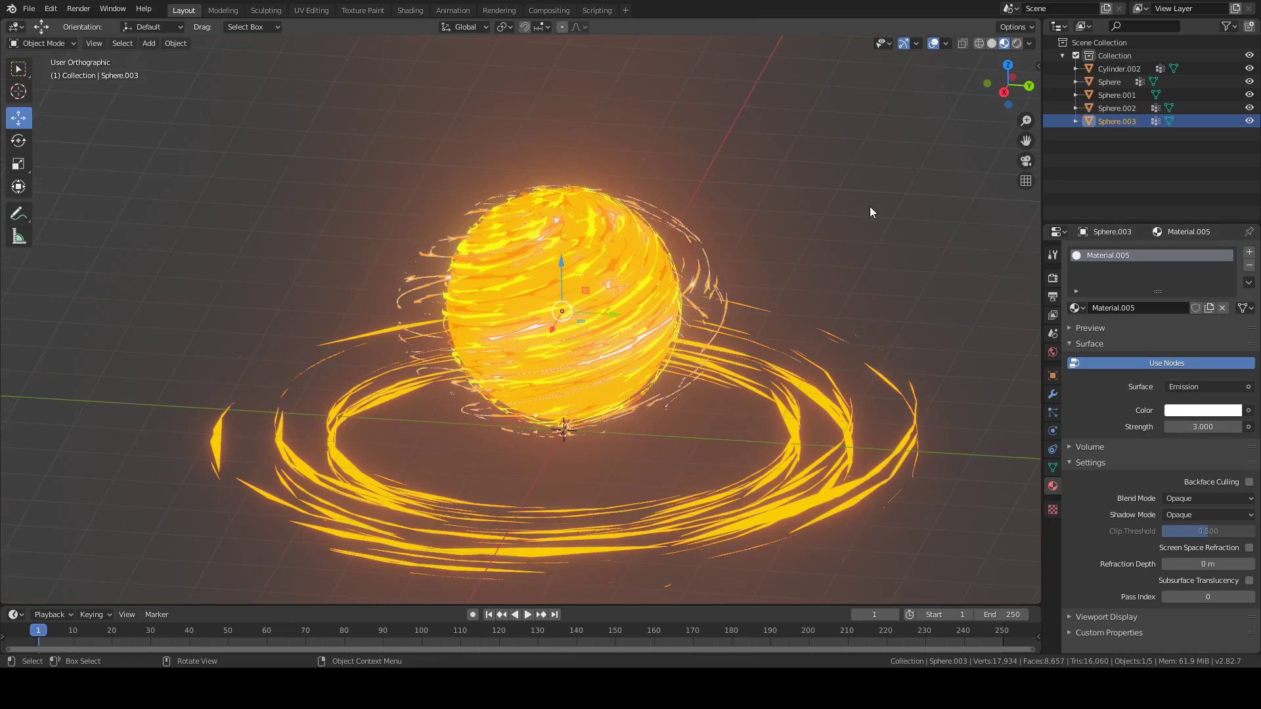
{"action": "left_click", "coordinate": [870, 207]}
{"action": "middle_click_drag", "start_coordinate": [870, 206], "coordinate": [805, 199]}
{"action": "scroll", "coordinate": [805, 199], "scroll_direction": "down", "scroll_amount": 4}
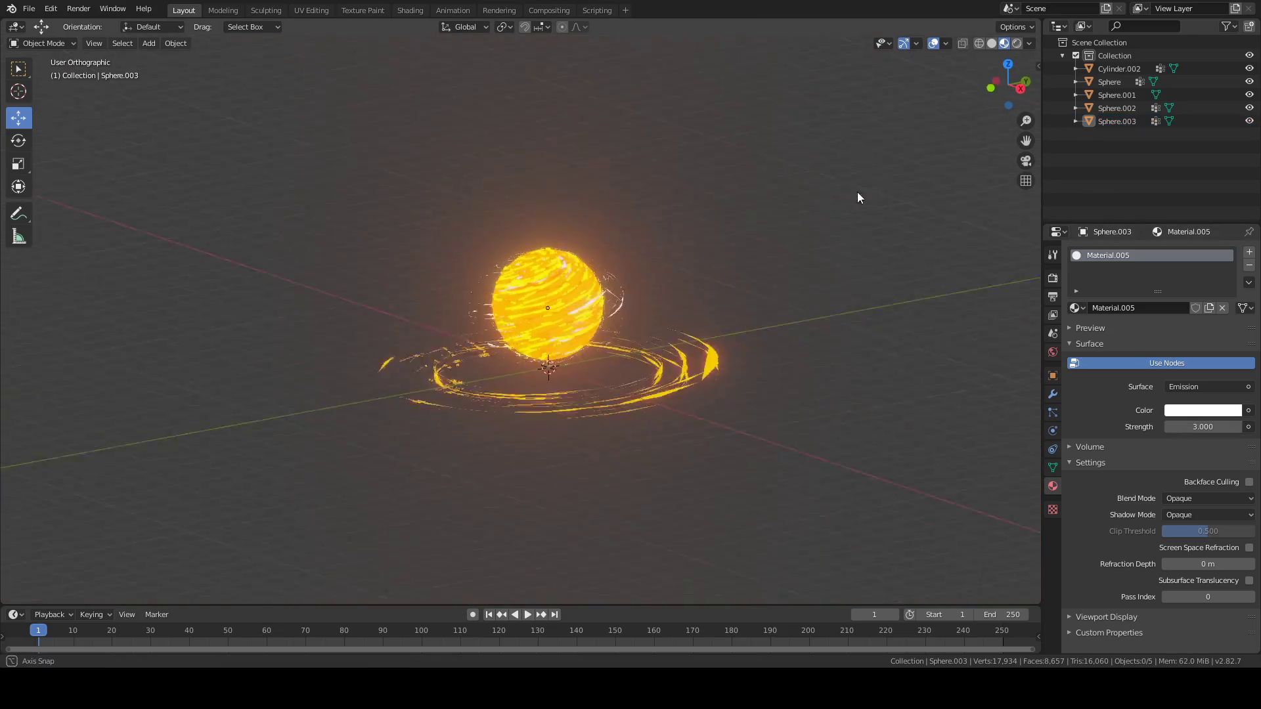
{"action": "scroll", "coordinate": [683, 143], "scroll_direction": "up", "scroll_amount": 5}
{"action": "middle_click_drag", "start_coordinate": [683, 144], "coordinate": [427, 178]}
{"action": "scroll", "coordinate": [445, 136], "scroll_direction": "down", "scroll_amount": 3}
{"action": "scroll", "coordinate": [453, 158], "scroll_direction": "up", "scroll_amount": 2}
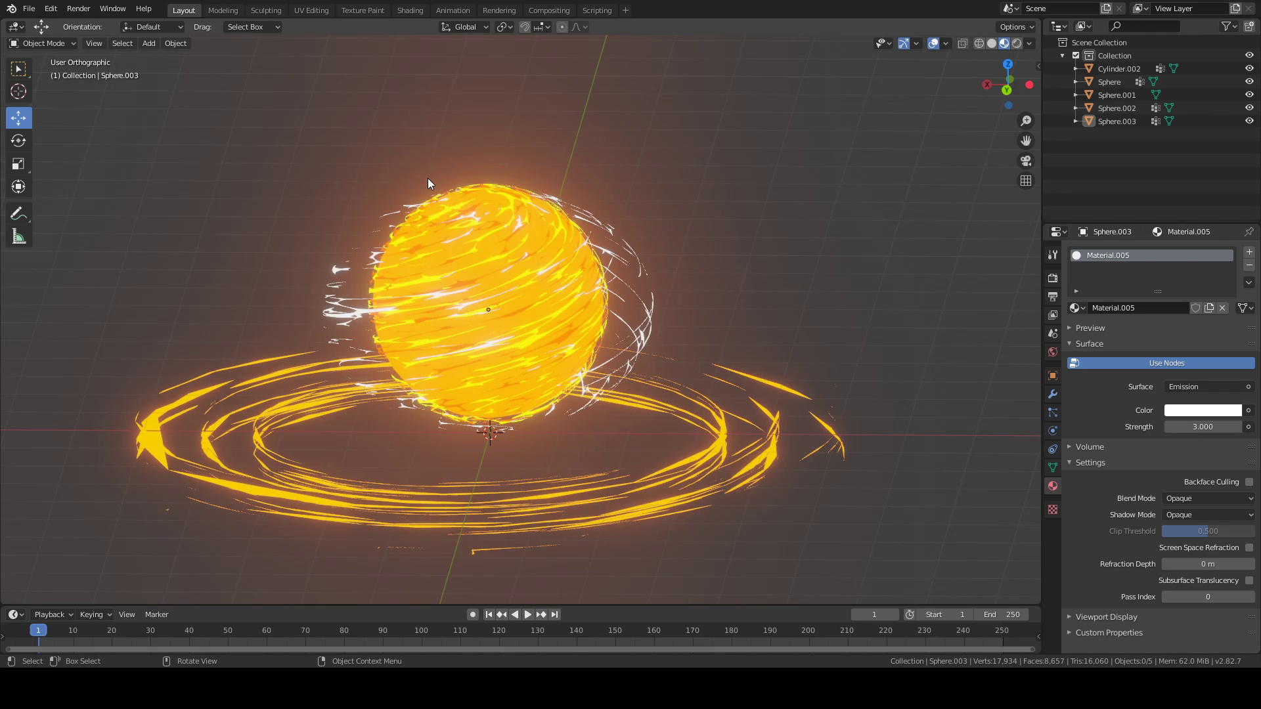